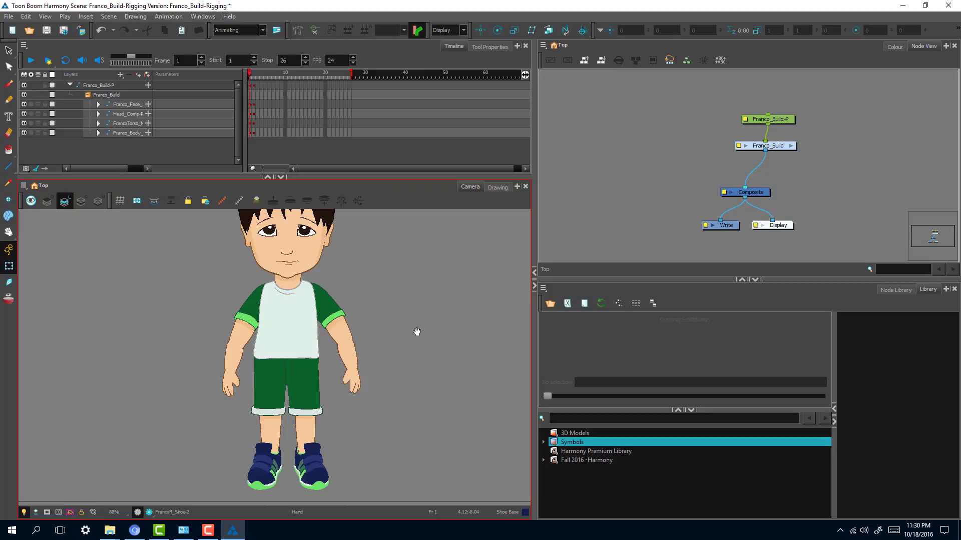
- Open the Franco_Build group and enlarge the Node View in both width and height
{"action": "left_click", "coordinate": [831, 149]}
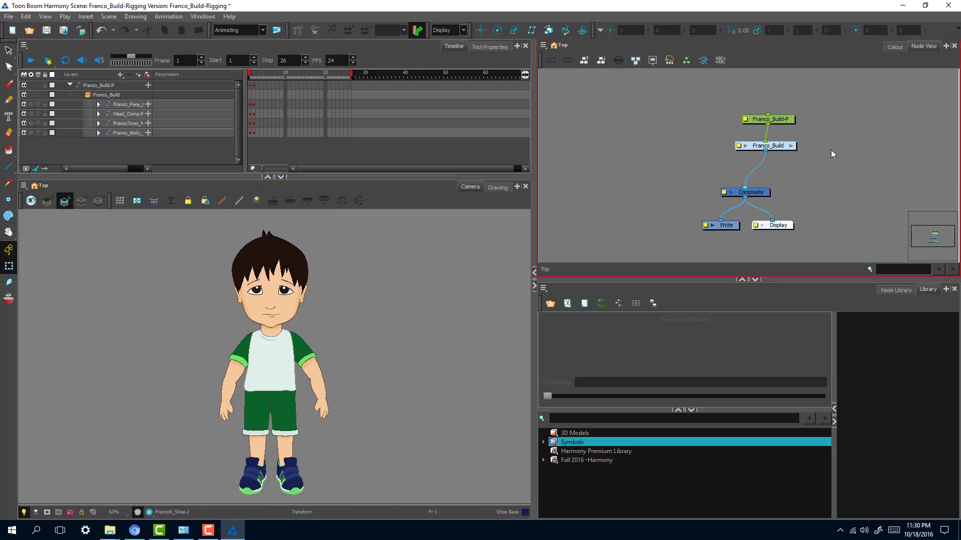
{"action": "left_click", "coordinate": [791, 146]}
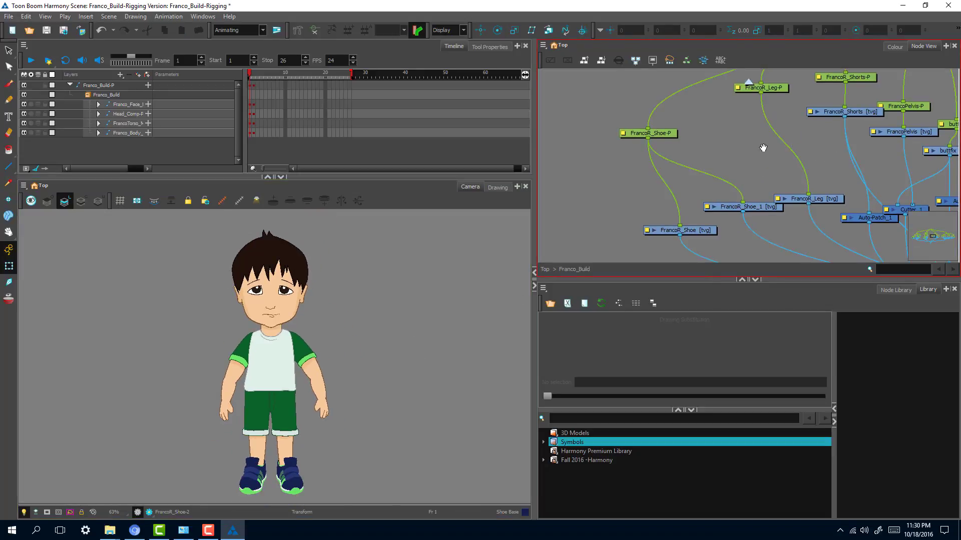
{"action": "left_click_drag", "start_coordinate": [534, 165], "coordinate": [351, 164]}
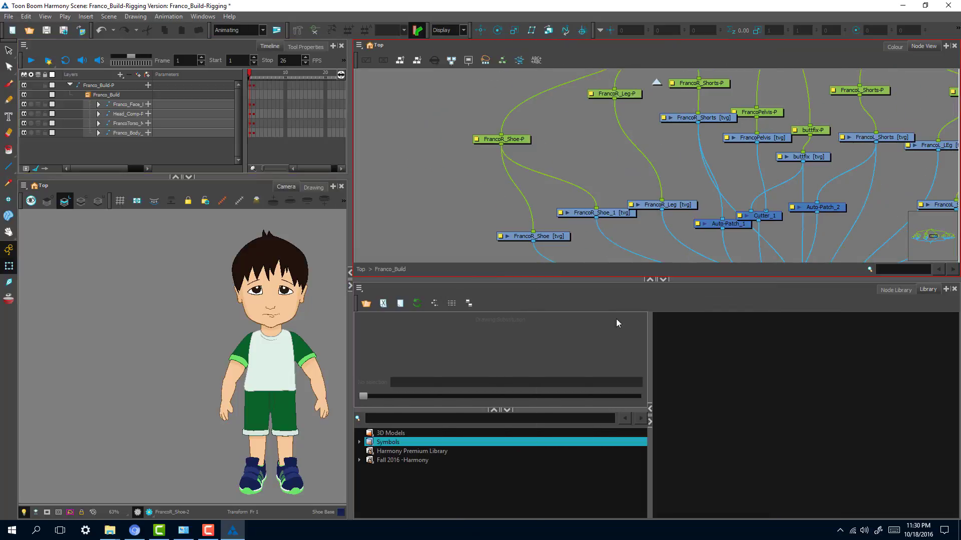
{"action": "left_click_drag", "start_coordinate": [635, 277], "coordinate": [634, 326]}
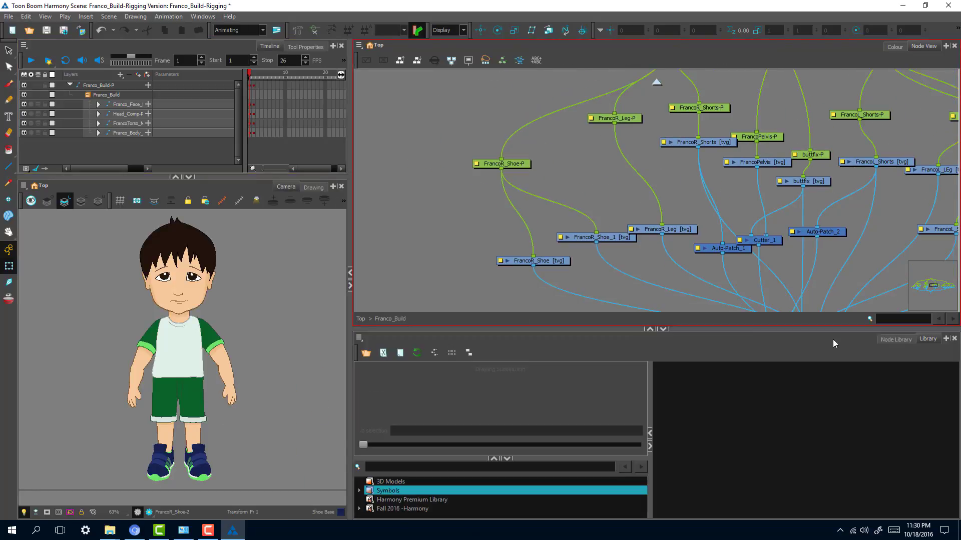
- Dock the Library and Node Library views with the Timeline and widen the Node View further
{"action": "left_click", "coordinate": [926, 339]}
{"action": "left_click_drag", "start_coordinate": [928, 339], "coordinate": [305, 48]}
{"action": "left_click_drag", "start_coordinate": [922, 339], "coordinate": [309, 49]}
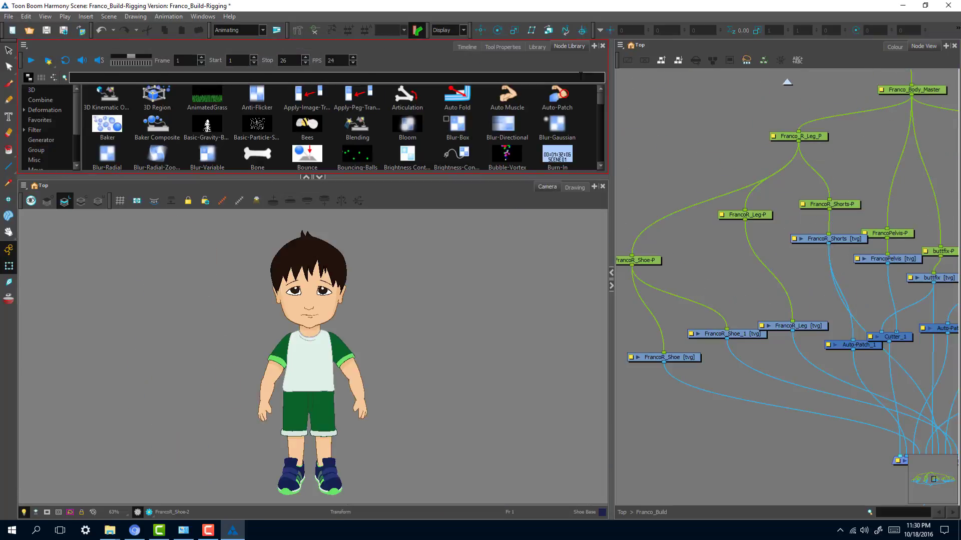
{"action": "left_click_drag", "start_coordinate": [602, 80], "coordinate": [215, 248]}
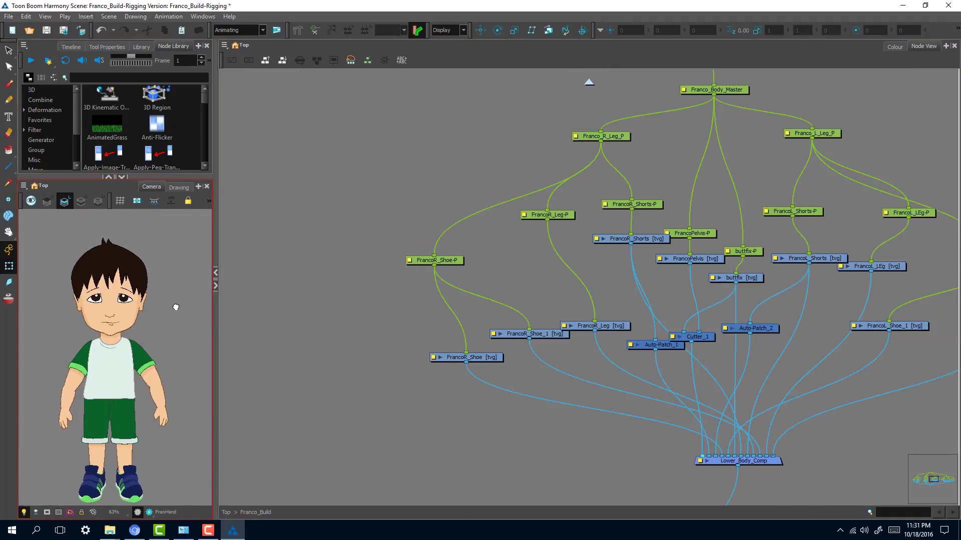
- Examine the lower-body node branch and the overall node network inside the Franco_Build group
{"action": "left_click", "coordinate": [330, 181]}
{"action": "left_click_drag", "start_coordinate": [727, 202], "coordinate": [564, 259]}
{"action": "scroll", "coordinate": [587, 280], "scroll_direction": "up", "scroll_amount": 1}
{"action": "scroll", "coordinate": [590, 281], "scroll_direction": "down", "scroll_amount": 1}
{"action": "scroll", "coordinate": [595, 281], "scroll_direction": "down", "scroll_amount": 5}
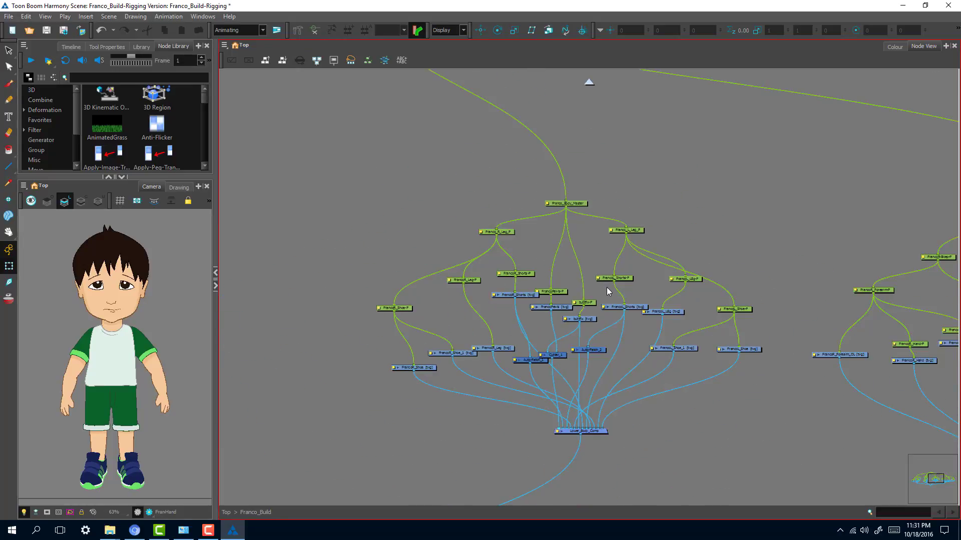
{"action": "left_click_drag", "start_coordinate": [521, 224], "coordinate": [602, 226]}
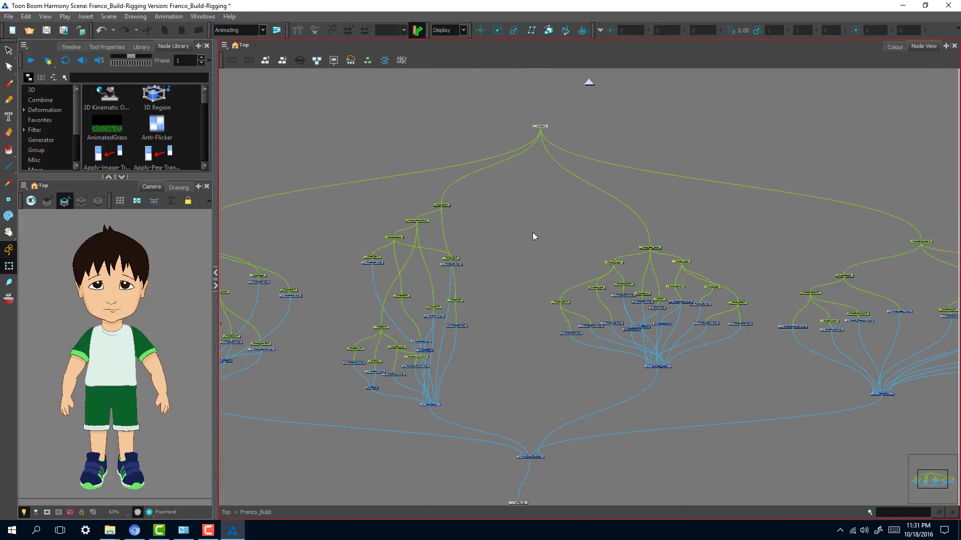
{"action": "scroll", "coordinate": [472, 261], "scroll_direction": "up", "scroll_amount": 1}
{"action": "scroll", "coordinate": [457, 261], "scroll_direction": "down", "scroll_amount": 1}
{"action": "scroll", "coordinate": [466, 260], "scroll_direction": "up", "scroll_amount": 1}
{"action": "scroll", "coordinate": [471, 264], "scroll_direction": "down", "scroll_amount": 1}
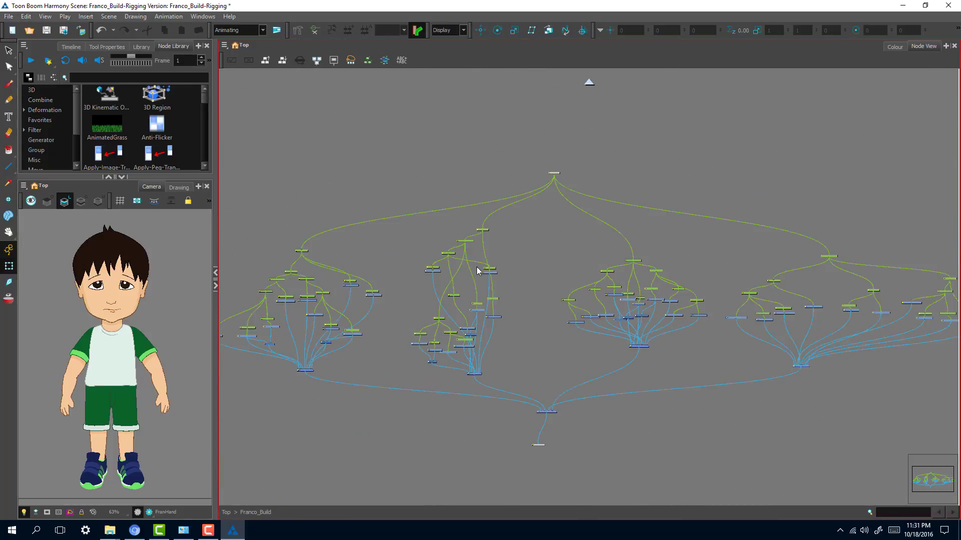
- Return to the top-level network and reopen the Franco_Build group
{"action": "left_click", "coordinate": [227, 512]}
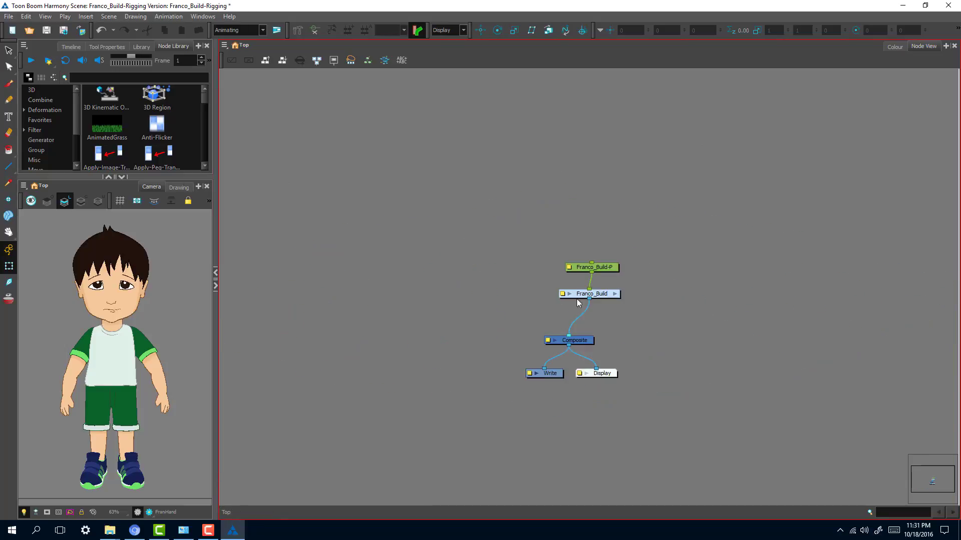
{"action": "left_click", "coordinate": [607, 266]}
{"action": "left_click", "coordinate": [627, 254]}
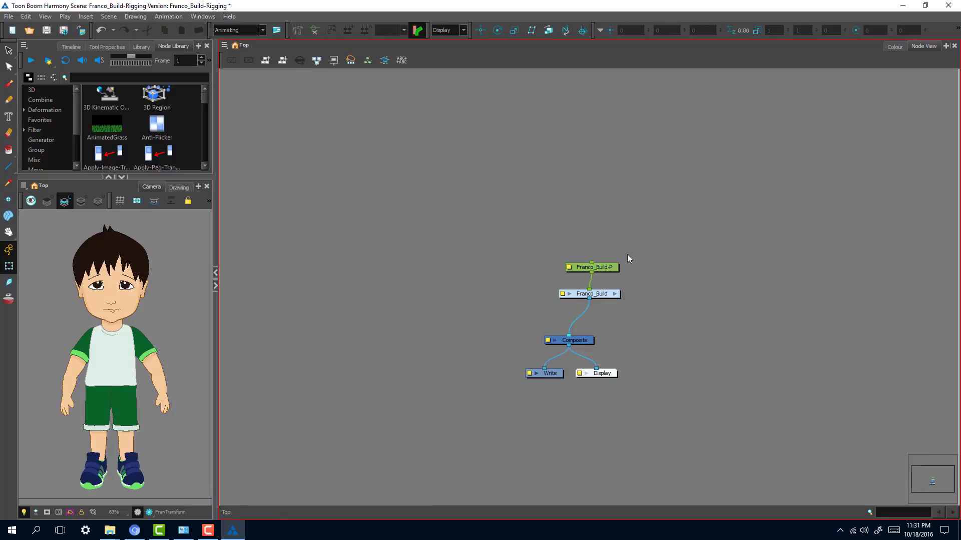
{"action": "left_click", "coordinate": [615, 293]}
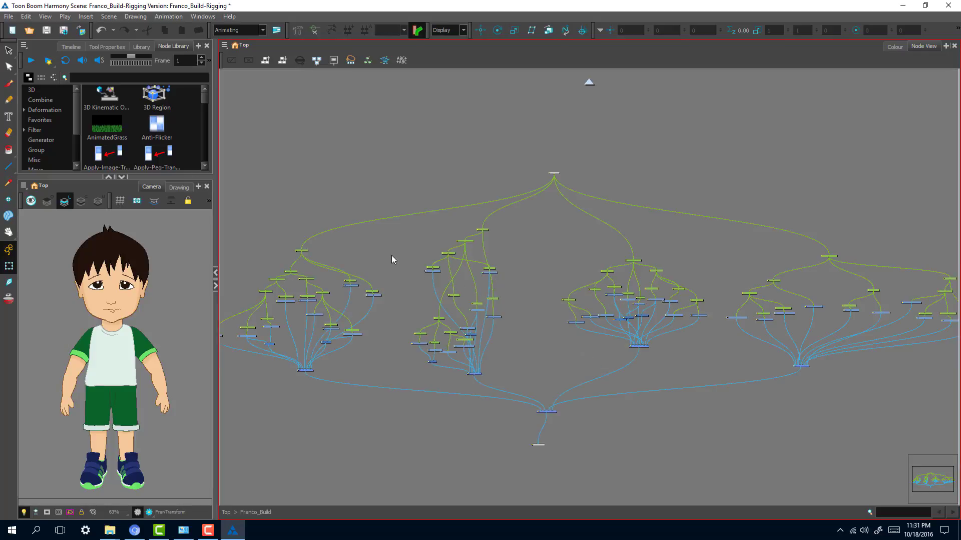
- Select the face and head node clusters in turn to check which character parts they control
{"action": "scroll", "coordinate": [390, 255], "scroll_direction": "up", "scroll_amount": 3}
{"action": "scroll", "coordinate": [551, 268], "scroll_direction": "down", "scroll_amount": 2}
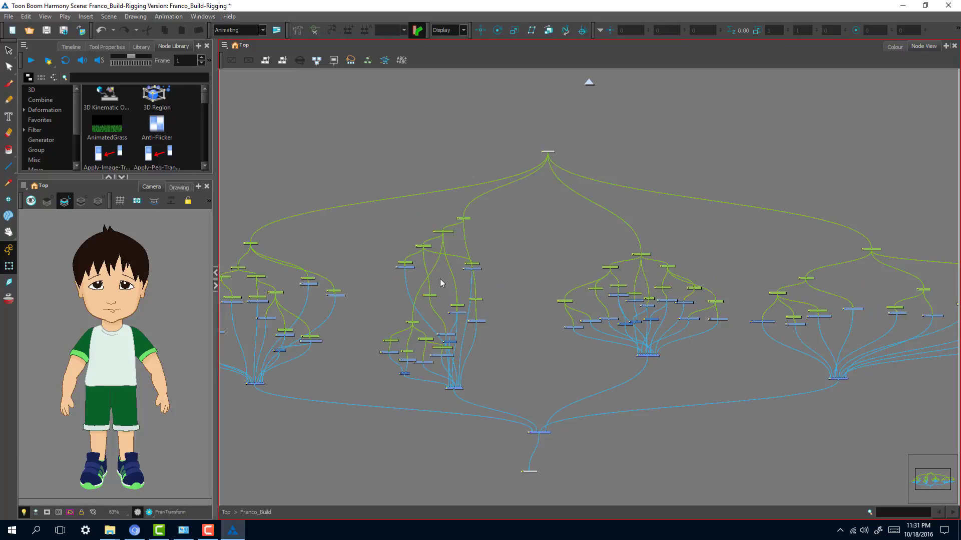
{"action": "scroll", "coordinate": [484, 284], "scroll_direction": "down", "scroll_amount": 2}
{"action": "left_click_drag", "start_coordinate": [244, 203], "coordinate": [423, 393]}
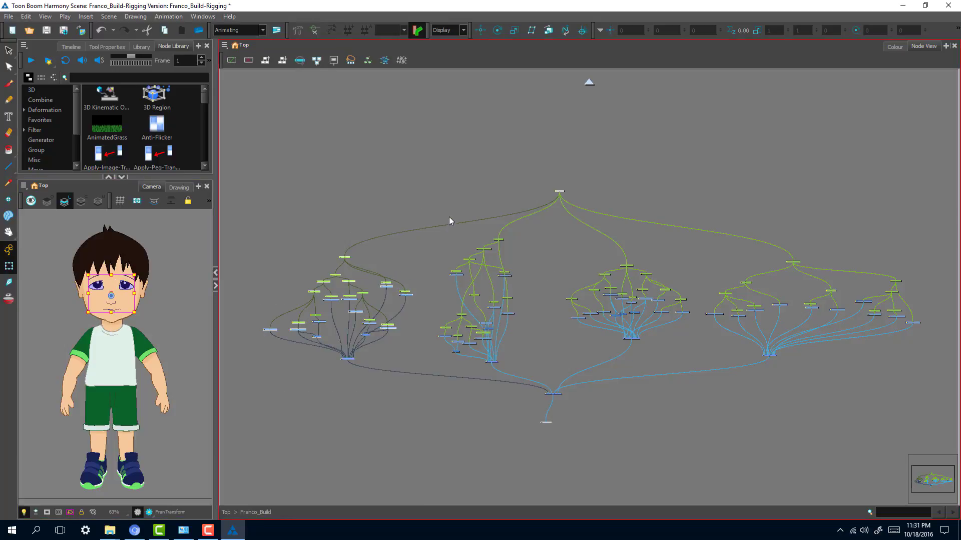
{"action": "left_click_drag", "start_coordinate": [444, 200], "coordinate": [536, 381]}
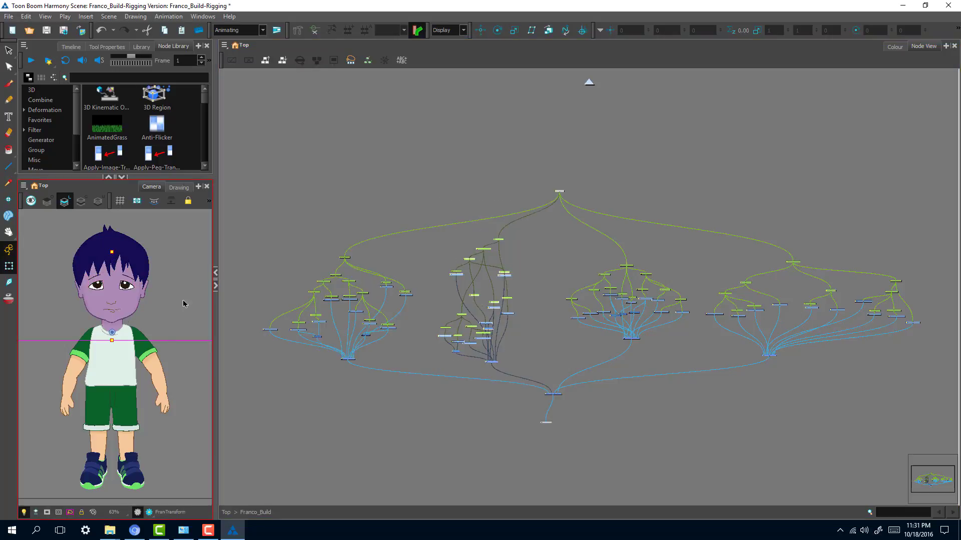
- Reorder the node clusters so the torso group sits beside the head group and the lower-body group is outermost
{"action": "left_click_drag", "start_coordinate": [570, 250], "coordinate": [692, 353]}
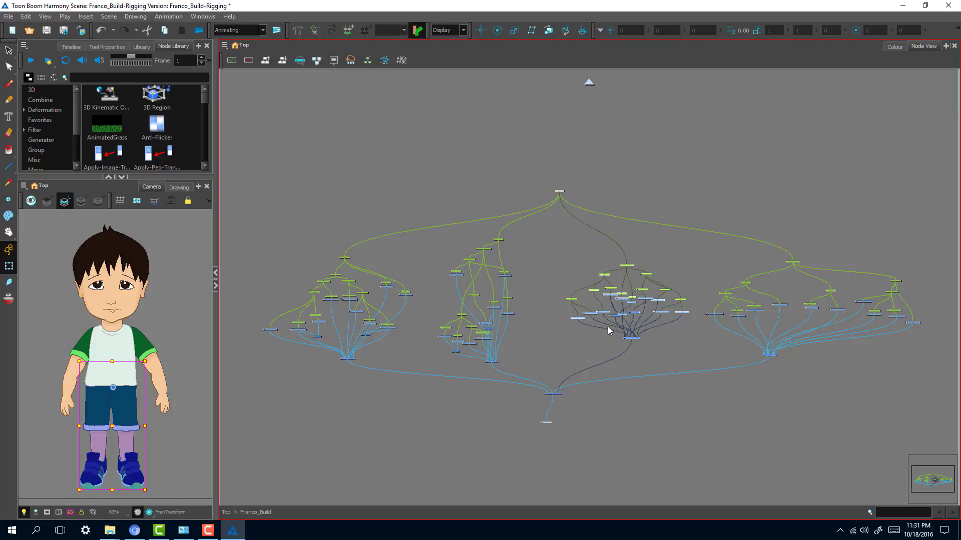
{"action": "left_click_drag", "start_coordinate": [631, 267], "coordinate": [946, 288]}
{"action": "left_click_drag", "start_coordinate": [603, 242], "coordinate": [860, 383]}
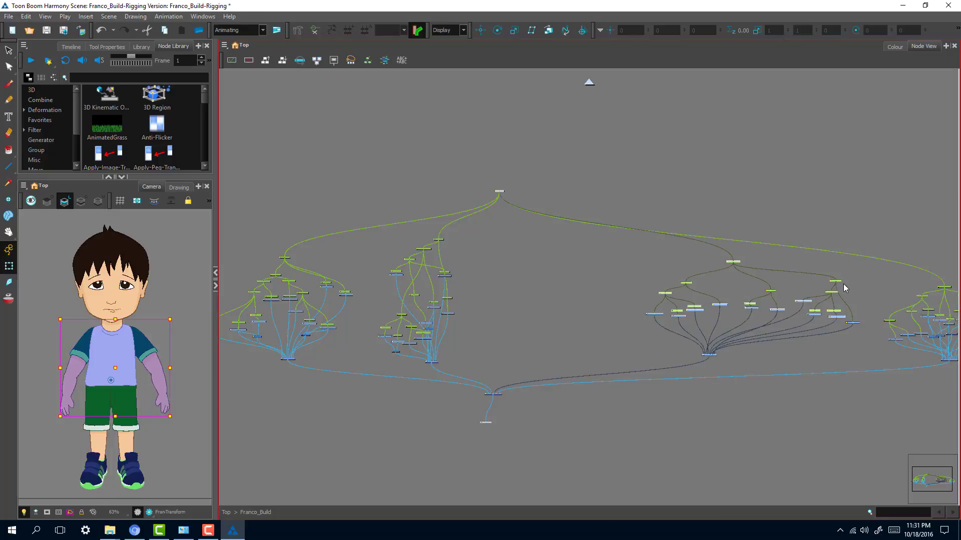
{"action": "left_click_drag", "start_coordinate": [834, 282], "coordinate": [660, 277]}
{"action": "left_click_drag", "start_coordinate": [830, 219], "coordinate": [956, 383]}
{"action": "left_click_drag", "start_coordinate": [896, 291], "coordinate": [733, 278]}
{"action": "left_click_drag", "start_coordinate": [429, 244], "coordinate": [621, 385]}
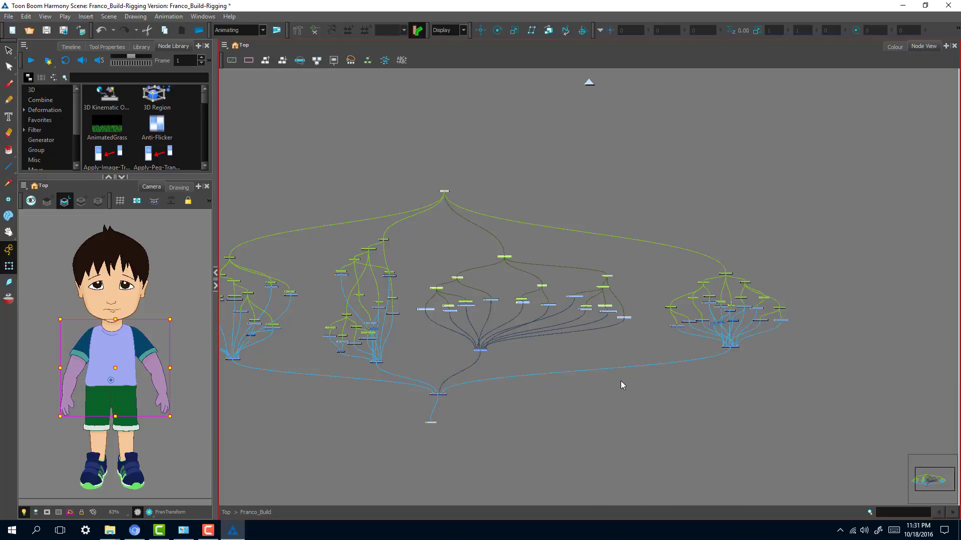
{"action": "left_click", "coordinate": [534, 416]}
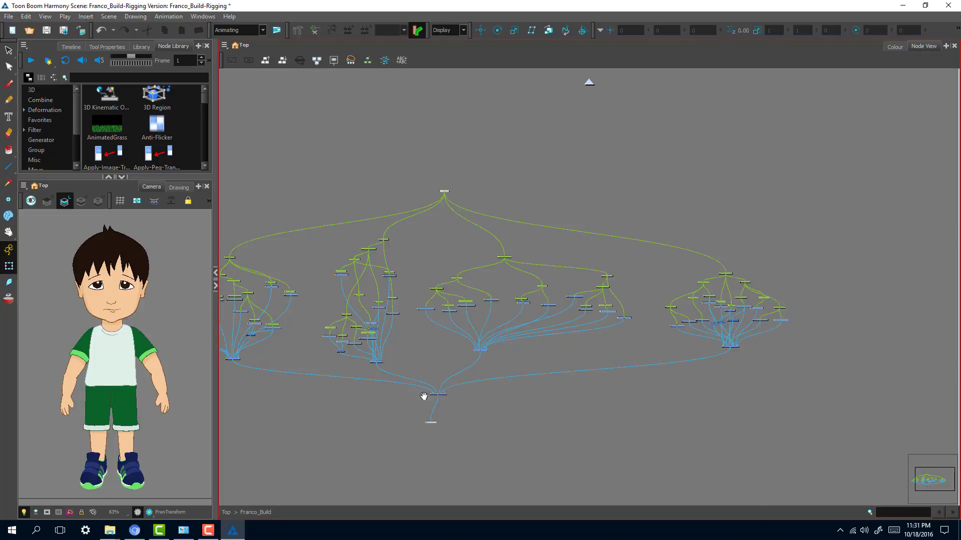
- Examine the eye nodes in the face cluster and the matching eye close up in the Camera view
{"action": "left_click_drag", "start_coordinate": [424, 396], "coordinate": [582, 372]}
{"action": "scroll", "coordinate": [433, 181], "scroll_direction": "up", "scroll_amount": 5}
{"action": "scroll", "coordinate": [353, 290], "scroll_direction": "up", "scroll_amount": 1}
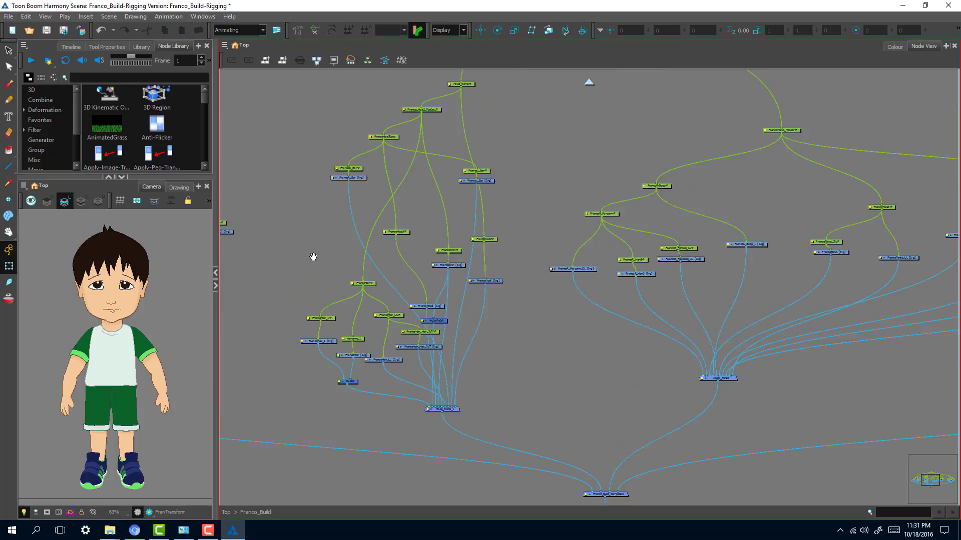
{"action": "left_click_drag", "start_coordinate": [314, 256], "coordinate": [760, 240]}
{"action": "scroll", "coordinate": [629, 308], "scroll_direction": "up", "scroll_amount": 1}
{"action": "scroll", "coordinate": [591, 315], "scroll_direction": "up", "scroll_amount": 1}
{"action": "left_click_drag", "start_coordinate": [390, 321], "coordinate": [504, 305]}
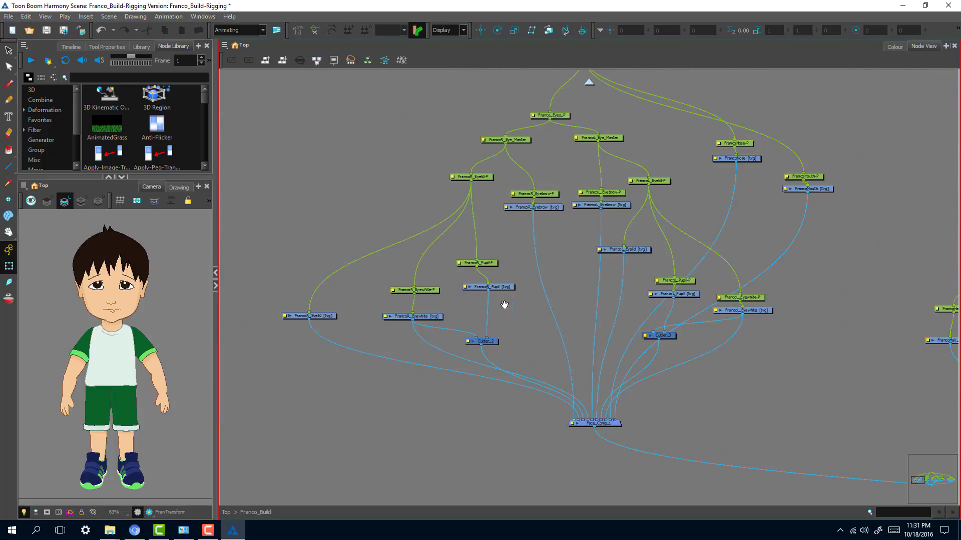
{"action": "scroll", "coordinate": [452, 338], "scroll_direction": "up", "scroll_amount": 2}
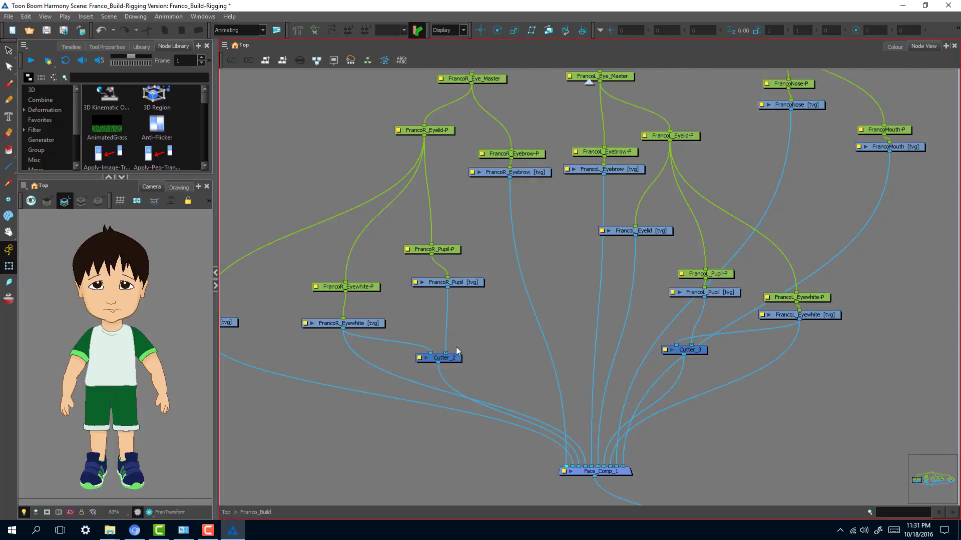
{"action": "scroll", "coordinate": [175, 315], "scroll_direction": "up", "scroll_amount": 1}
{"action": "scroll", "coordinate": [175, 315], "scroll_direction": "up", "scroll_amount": 5}
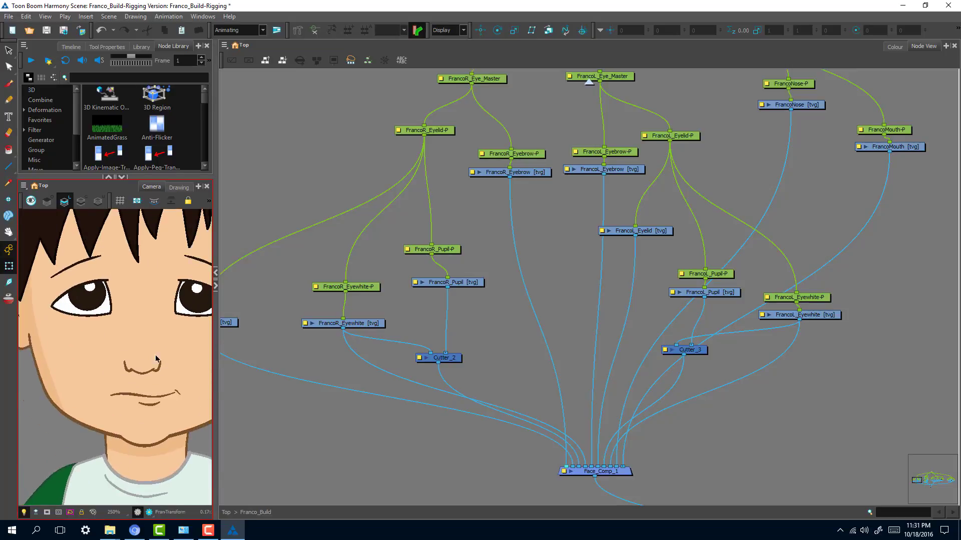
{"action": "scroll", "coordinate": [156, 356], "scroll_direction": "up", "scroll_amount": 2}
{"action": "left_click_drag", "start_coordinate": [150, 345], "coordinate": [199, 398]}
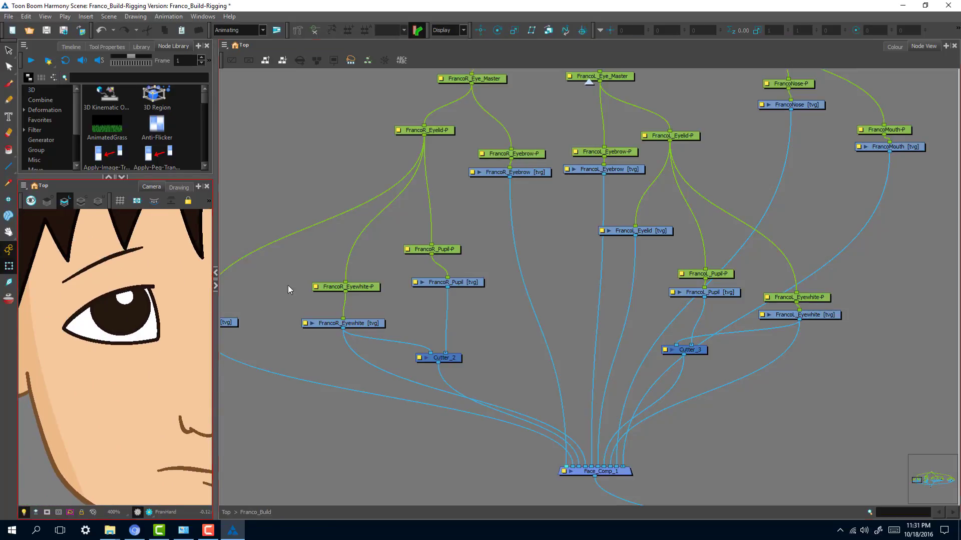
- Reposition the Cutter_2 node near FrancoR_Pupil and select the Cutter node in the Node Library
{"action": "left_click", "coordinate": [451, 359]}
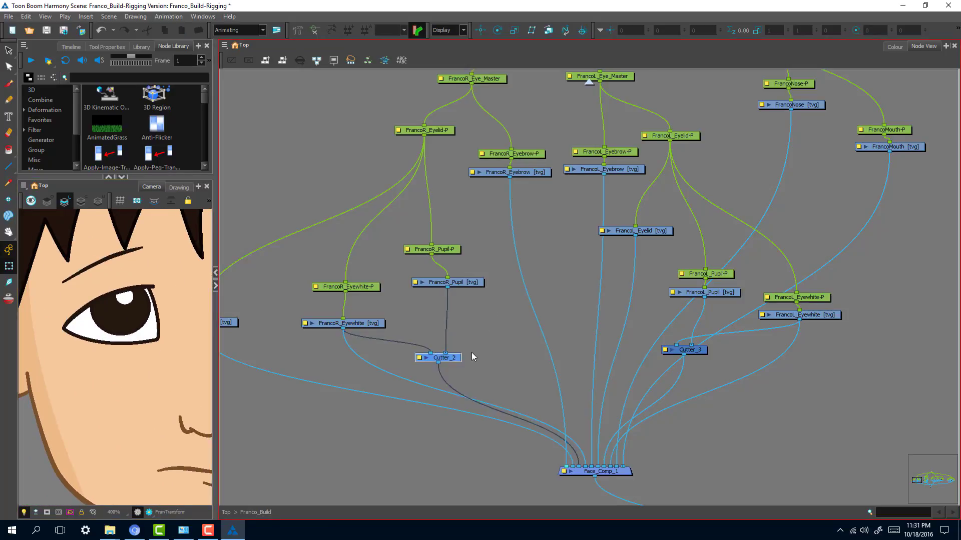
{"action": "left_click_drag", "start_coordinate": [440, 358], "coordinate": [470, 343]}
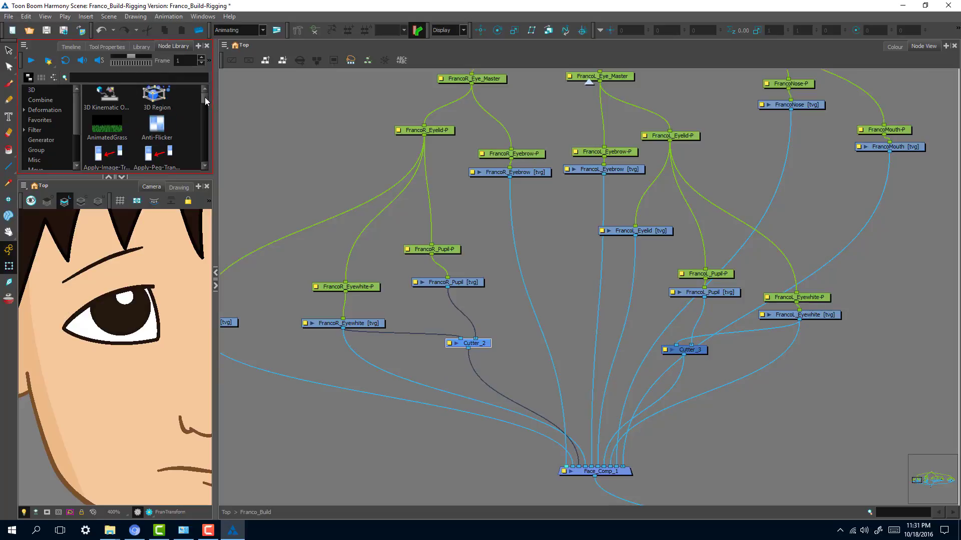
{"action": "left_click_drag", "start_coordinate": [205, 97], "coordinate": [202, 111]}
{"action": "left_click", "coordinate": [163, 129]}
{"action": "left_click", "coordinate": [157, 156]}
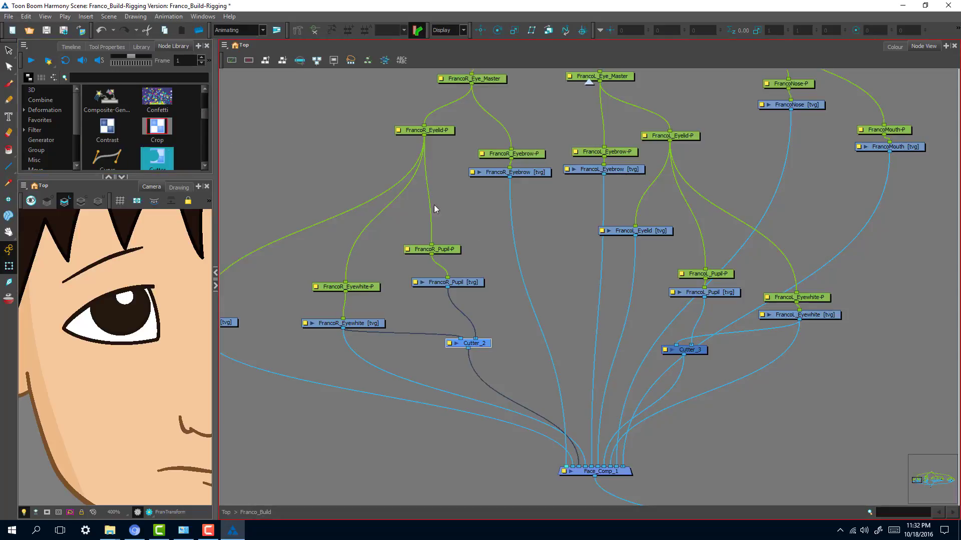
- Delete the Cutter_2 node and remove the duplicate connection from FrancoR_Eyewhite to Face_Comp_1
{"action": "left_click", "coordinate": [494, 349]}
{"action": "left_click", "coordinate": [480, 345]}
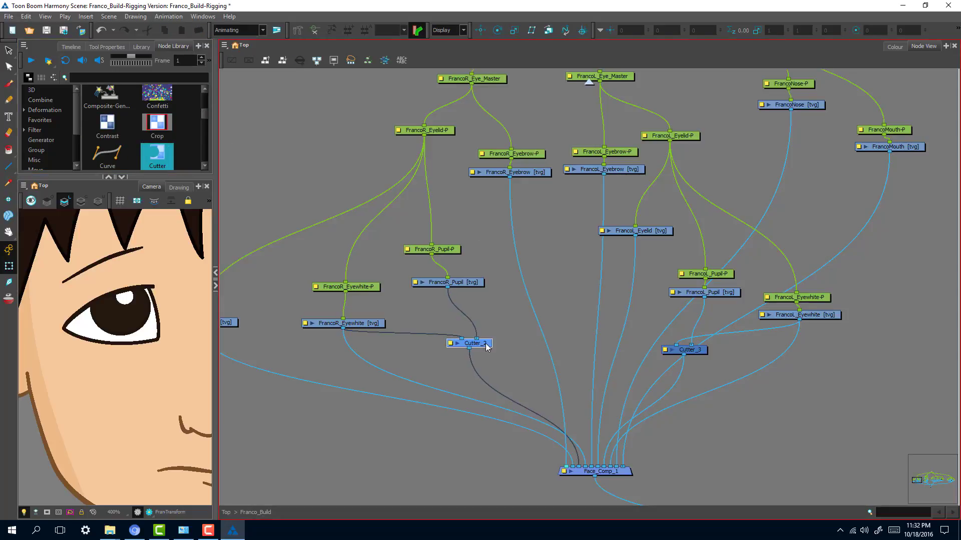
{"action": "key", "text": "Delete"}
{"action": "left_click_drag", "start_coordinate": [374, 325], "coordinate": [388, 317]}
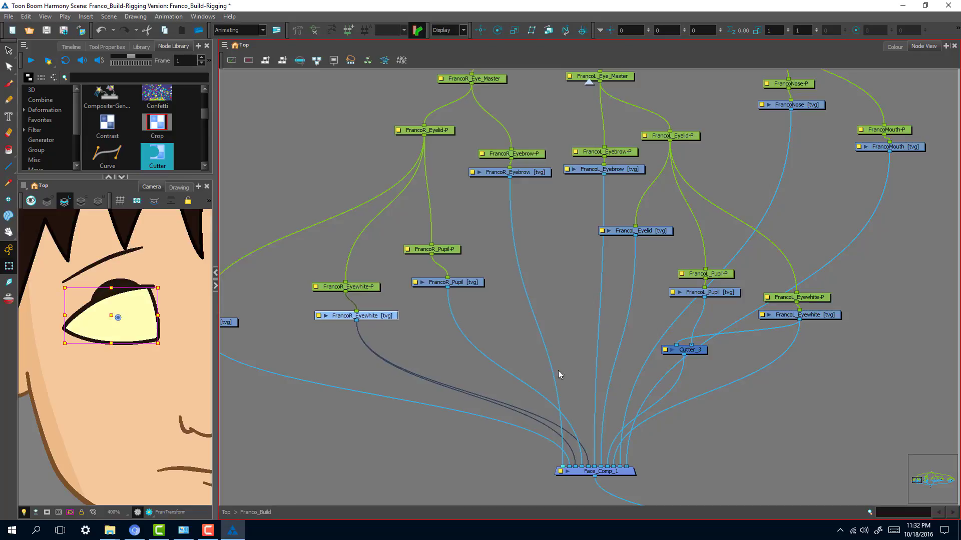
{"action": "left_click_drag", "start_coordinate": [594, 465], "coordinate": [419, 350]}
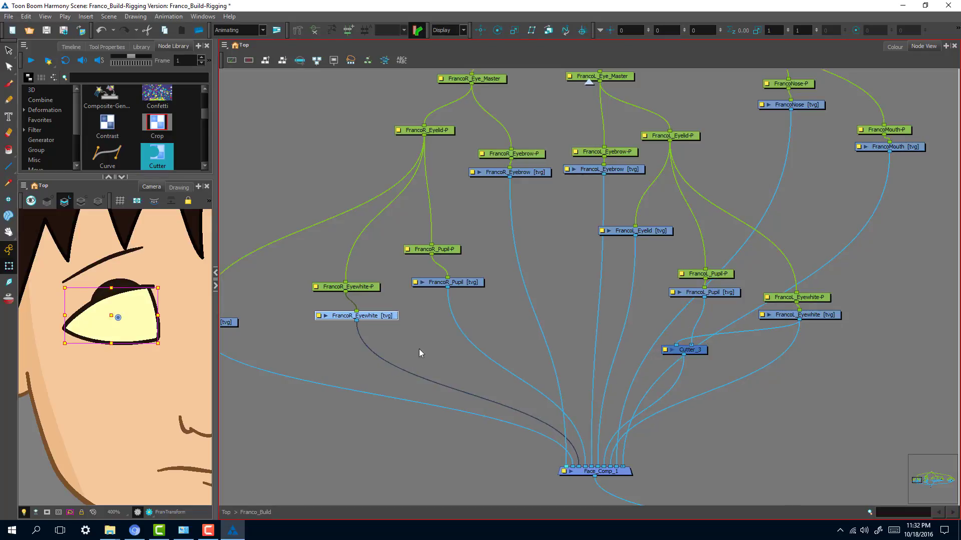
- Reposition the FrancoR_Eyewhite and FrancoR_Pupil drawing nodes side by side above Face_Comp_1
{"action": "left_click", "coordinate": [392, 324]}
{"action": "left_click_drag", "start_coordinate": [392, 319], "coordinate": [400, 323]}
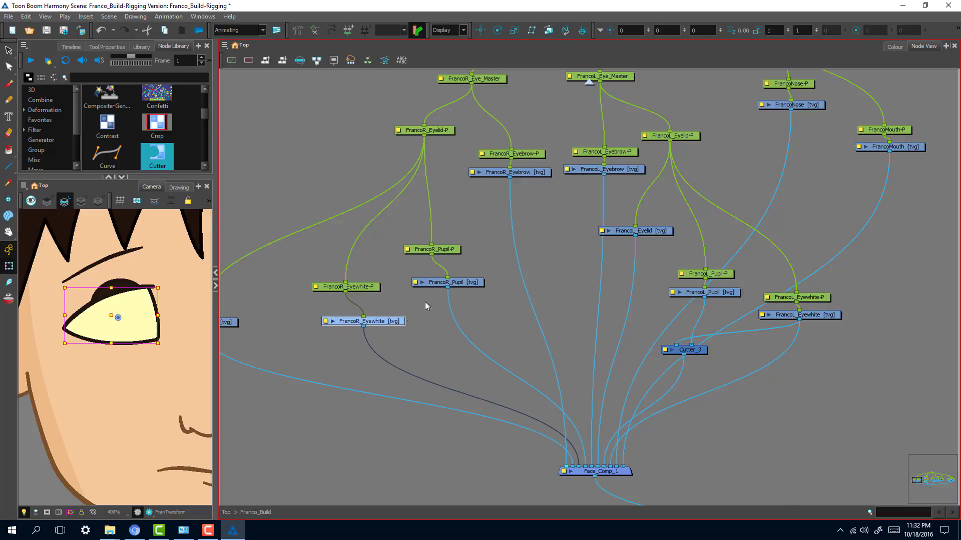
{"action": "left_click_drag", "start_coordinate": [466, 288], "coordinate": [472, 320]}
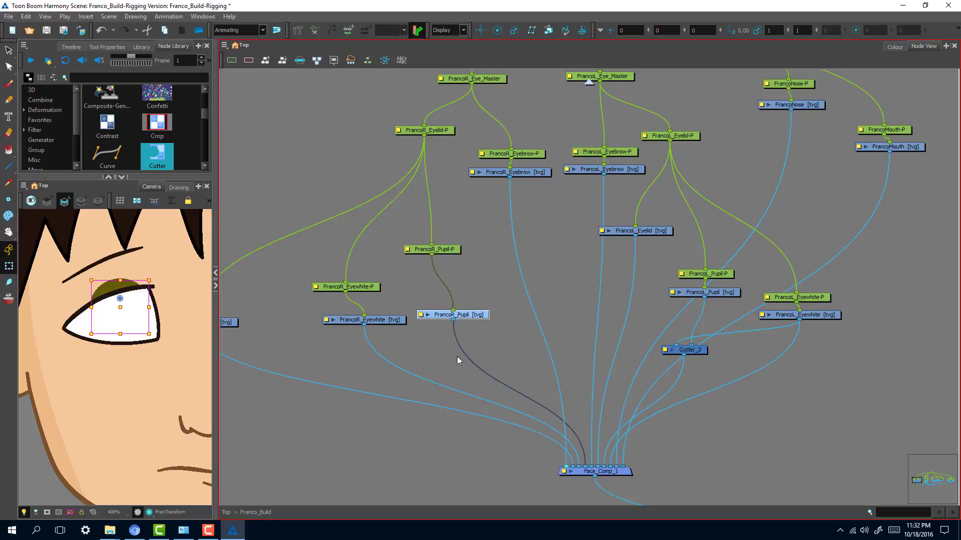
- Add a new Cutter node and insert it into the connection between FrancoR_Pupil and Face_Comp_1
{"action": "left_click_drag", "start_coordinate": [302, 254], "coordinate": [444, 357]}
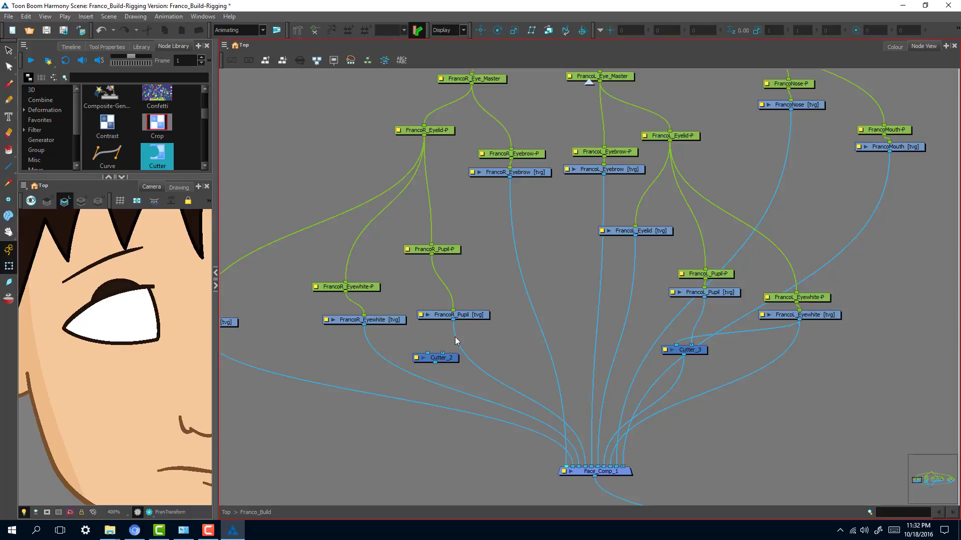
{"action": "left_click_drag", "start_coordinate": [482, 315], "coordinate": [480, 305]}
{"action": "left_click", "coordinate": [484, 329]}
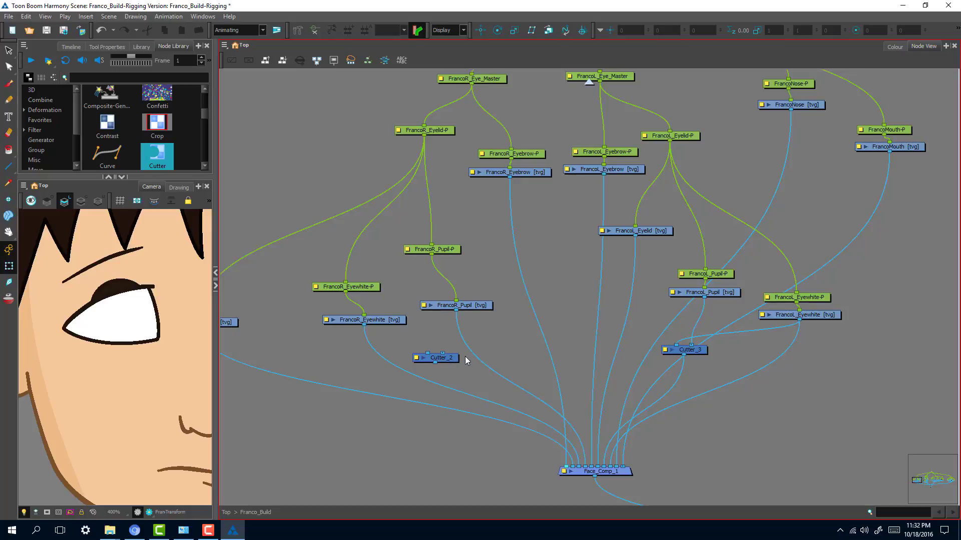
{"action": "left_click_drag", "start_coordinate": [450, 361], "coordinate": [498, 350]}
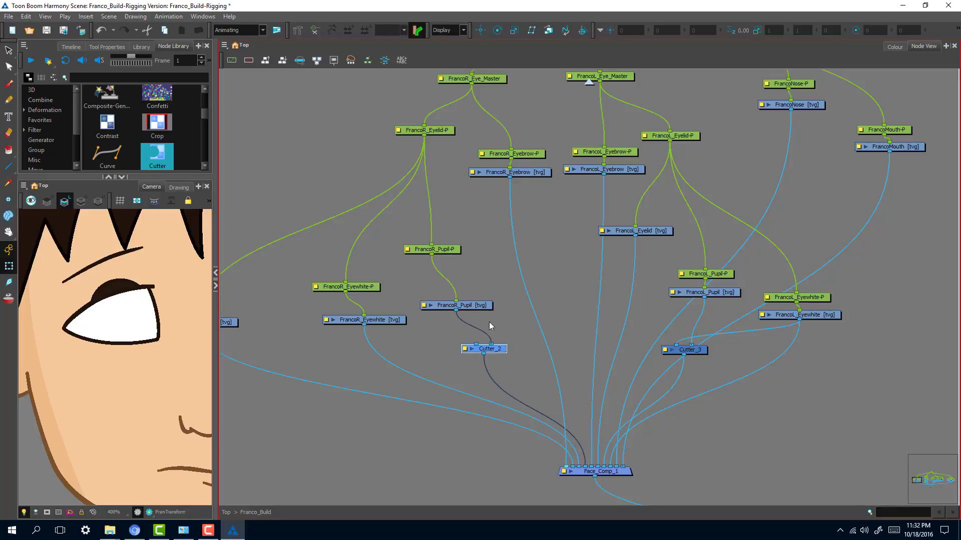
- Reposition the FrancoR_Pupil drawing and Cutter_2 nodes so the pupil sits just above the cutter
{"action": "left_click_drag", "start_coordinate": [484, 303], "coordinate": [498, 299]}
{"action": "mouse_move", "coordinate": [492, 346]}
{"action": "left_mouse_down"}
{"action": "mouse_move", "coordinate": [487, 340]}
{"action": "mouse_move", "coordinate": [489, 355]}
{"action": "left_mouse_up"}
{"action": "left_click", "coordinate": [502, 348]}
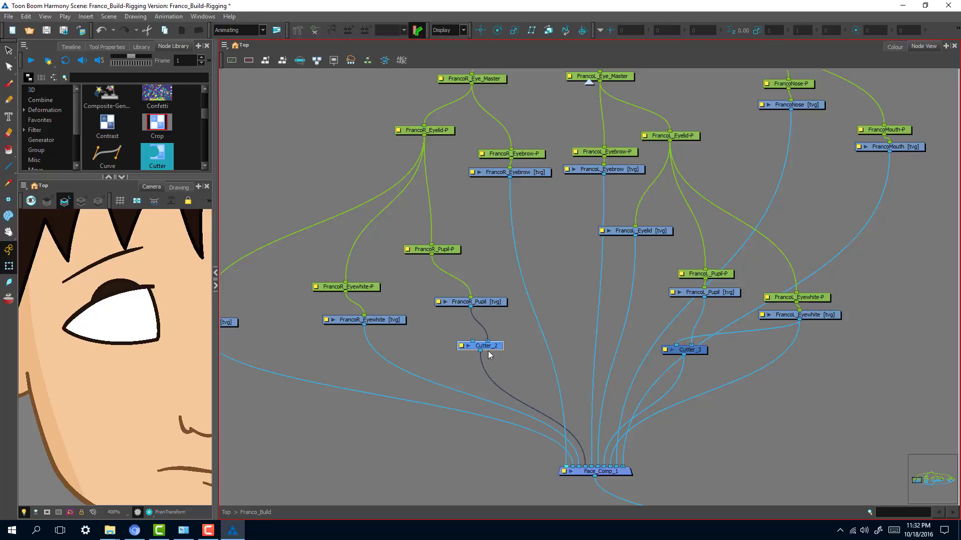
{"action": "left_click_drag", "start_coordinate": [501, 303], "coordinate": [488, 299]}
{"action": "left_click", "coordinate": [494, 313]}
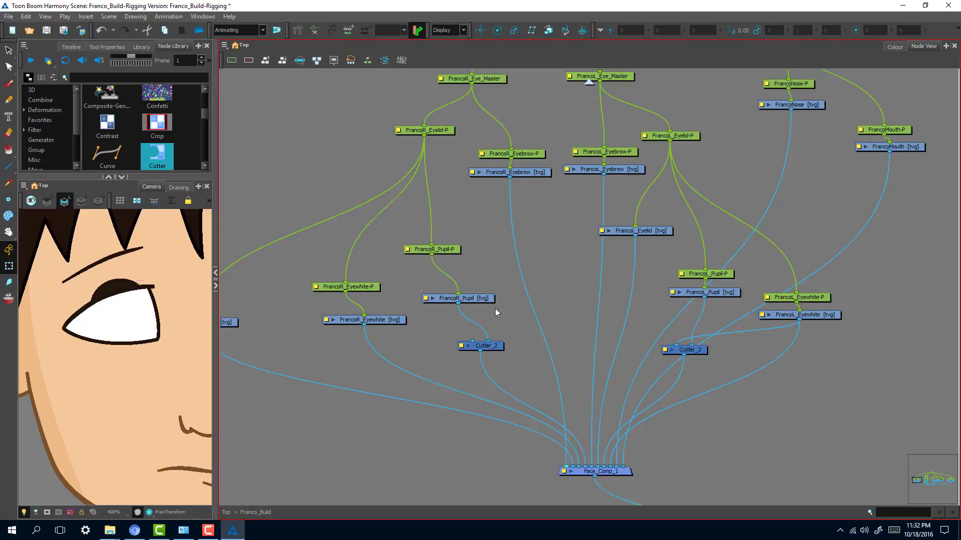
- Reroute the FrancoR_Eyewhite output from Face_Comp_1 to the Matte port of Cutter_2
{"action": "left_click", "coordinate": [460, 294]}
{"action": "left_click", "coordinate": [419, 350]}
{"action": "left_click", "coordinate": [388, 320]}
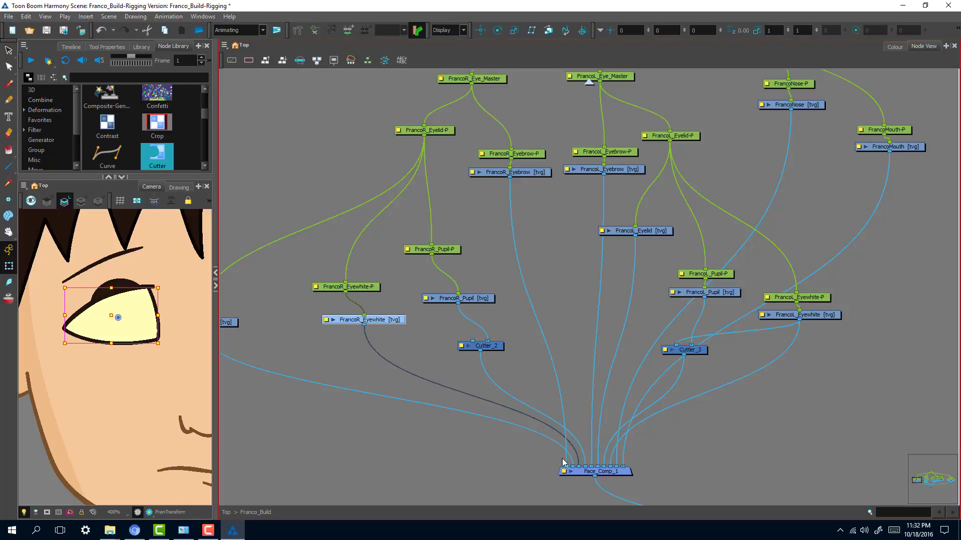
{"action": "left_click_drag", "start_coordinate": [578, 466], "coordinate": [471, 344]}
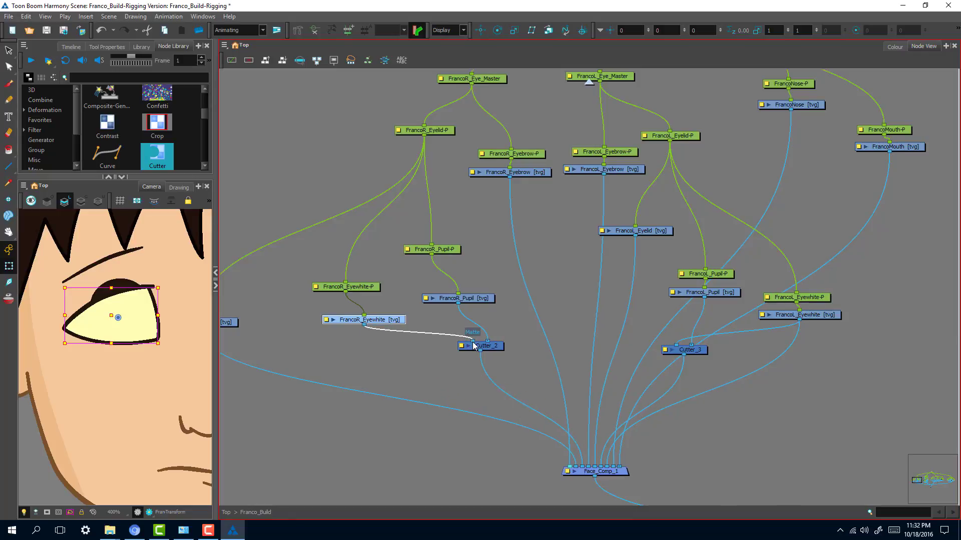
{"action": "left_click_drag", "start_coordinate": [473, 345], "coordinate": [473, 345]}
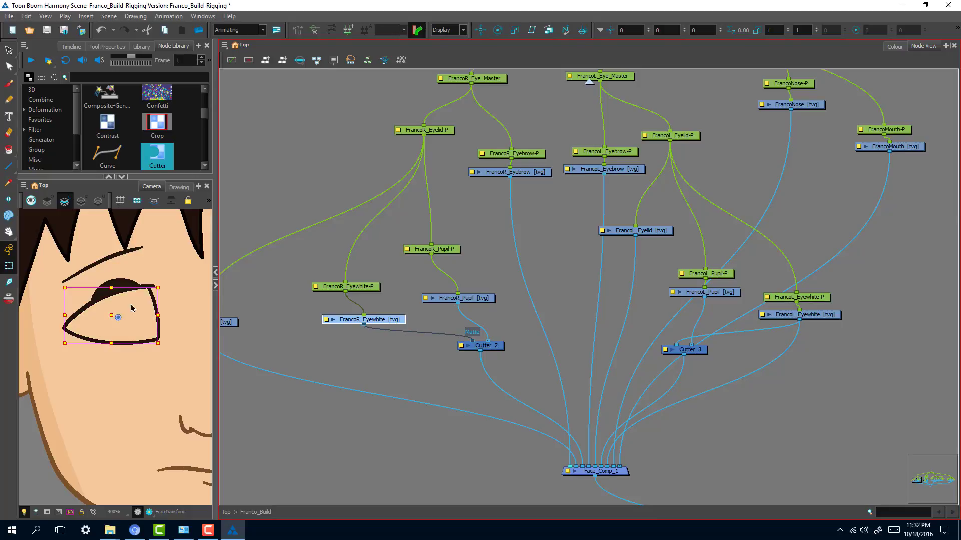
{"action": "left_click", "coordinate": [271, 266]}
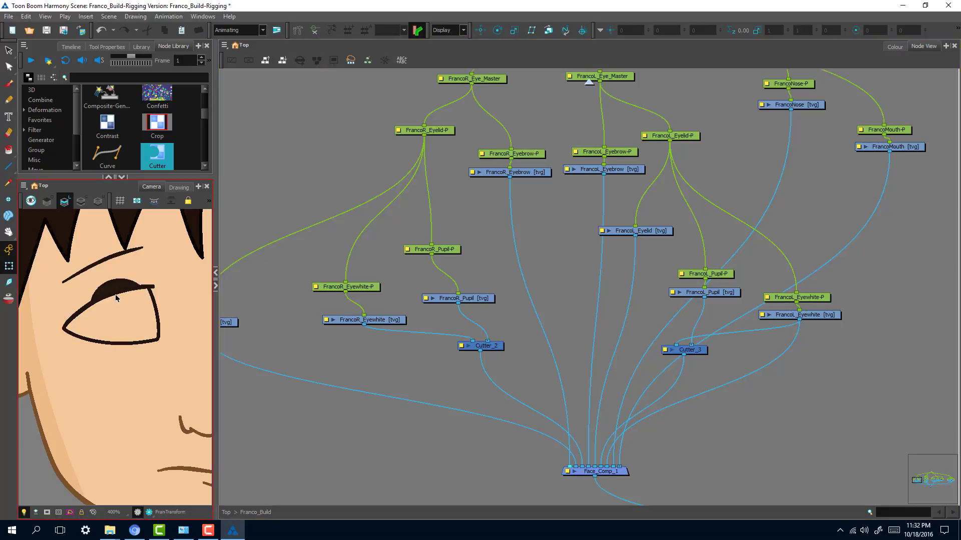
- Enable Inverted in the Cutter_2 layer properties and move the node closer beneath FrancoR_Pupil
{"action": "left_click", "coordinate": [506, 358]}
{"action": "left_click", "coordinate": [122, 294]}
{"action": "left_click", "coordinate": [476, 356]}
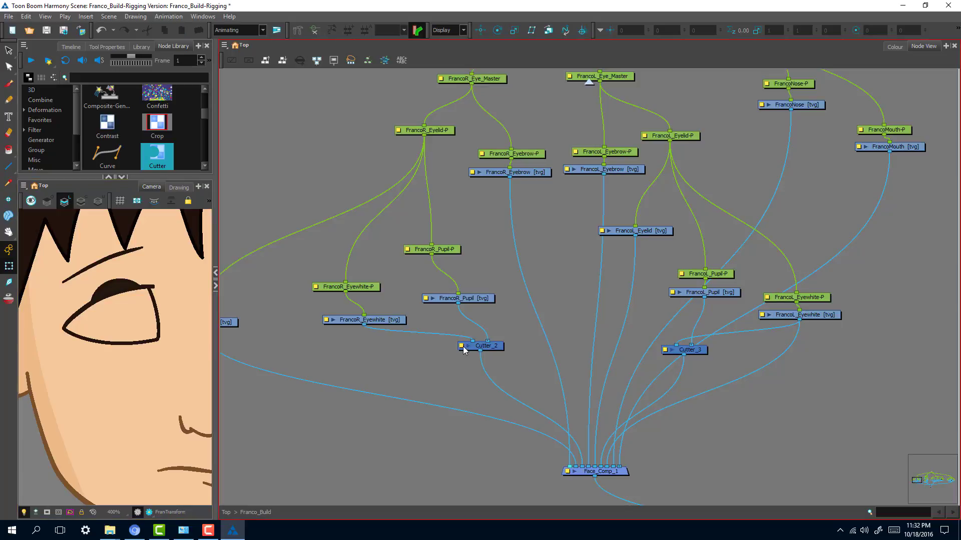
{"action": "double_click", "coordinate": [464, 348]}
{"action": "left_click", "coordinate": [490, 285]}
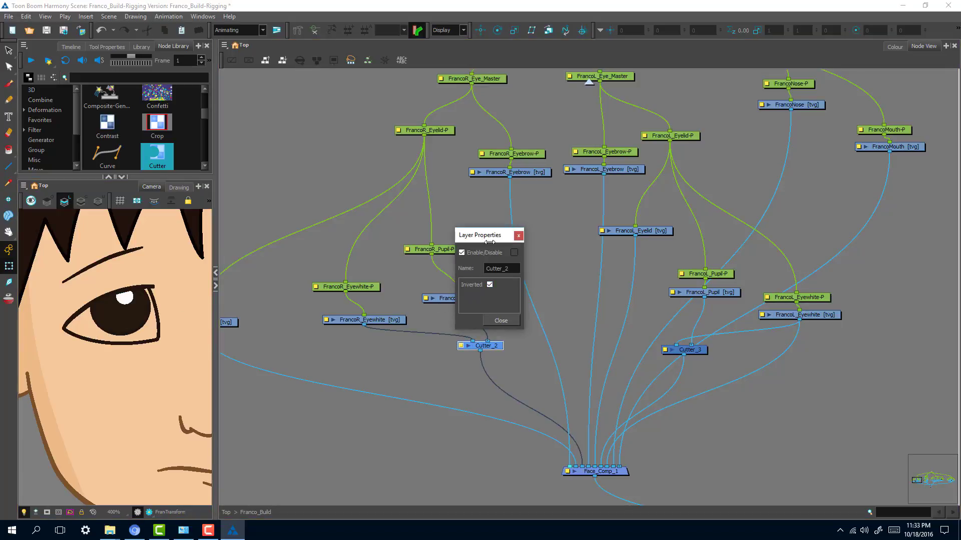
{"action": "left_click", "coordinate": [519, 235]}
{"action": "left_click_drag", "start_coordinate": [499, 352], "coordinate": [486, 358]}
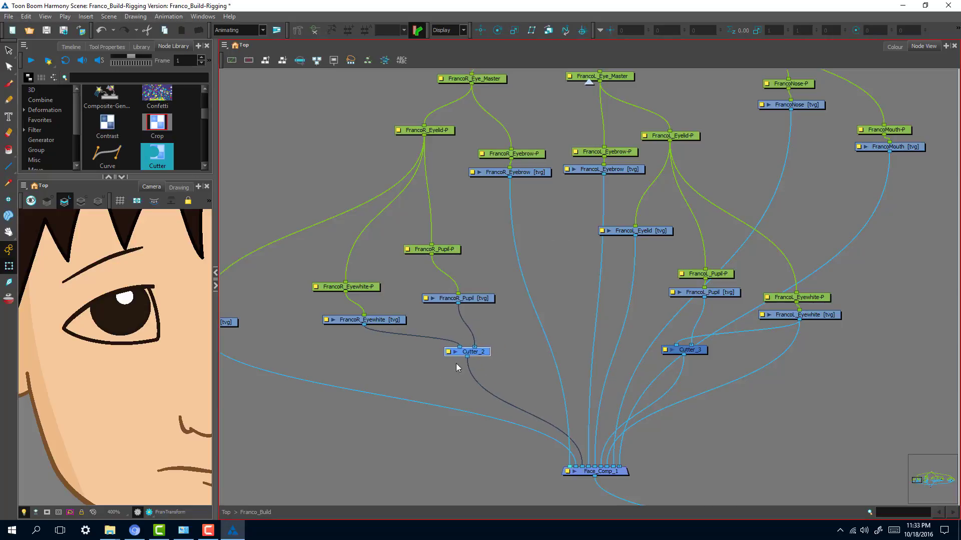
- Add a second connection from FrancoR_Eyewhite to Face_Comp_1, placed behind the Cutter_2 connection
{"action": "left_click", "coordinate": [281, 333]}
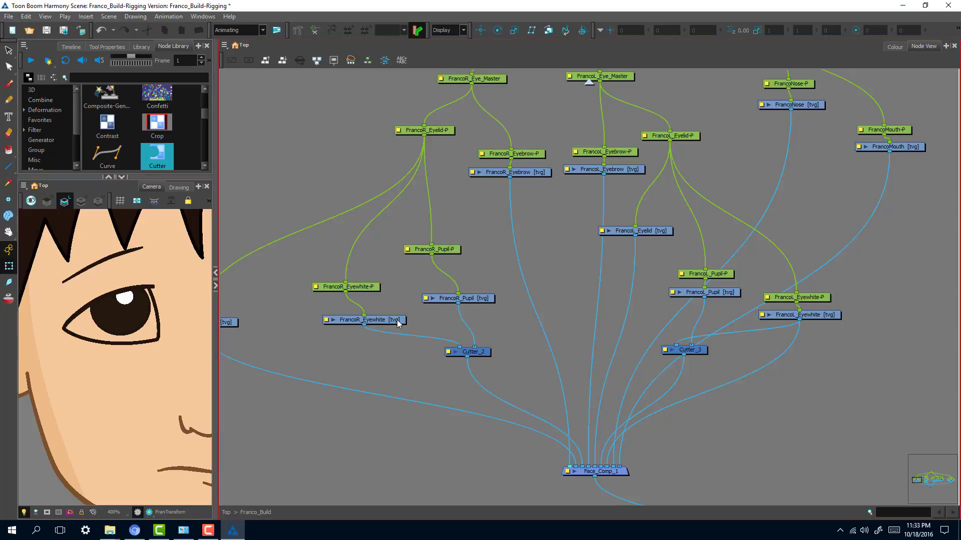
{"action": "left_click", "coordinate": [373, 320]}
{"action": "left_click", "coordinate": [306, 332]}
{"action": "left_click", "coordinate": [488, 299]}
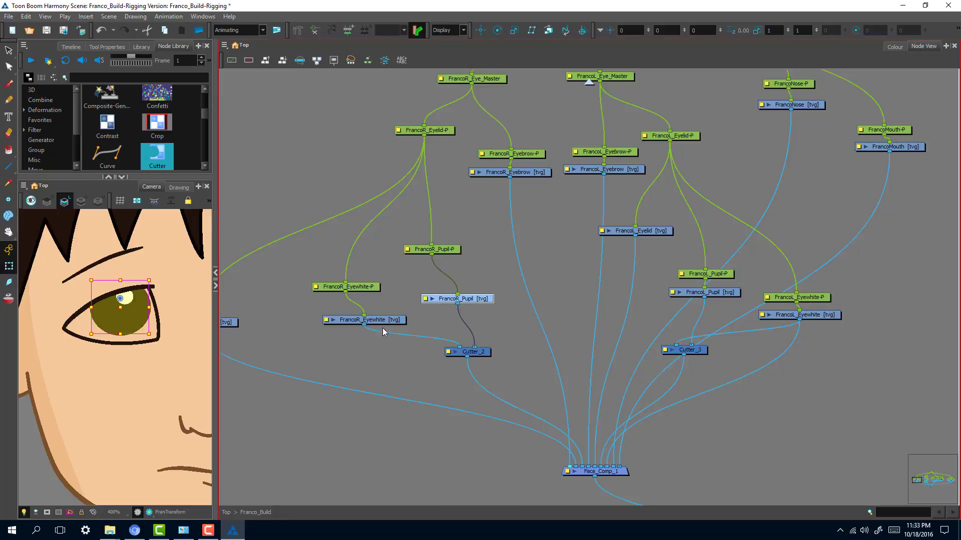
{"action": "left_click", "coordinate": [372, 342]}
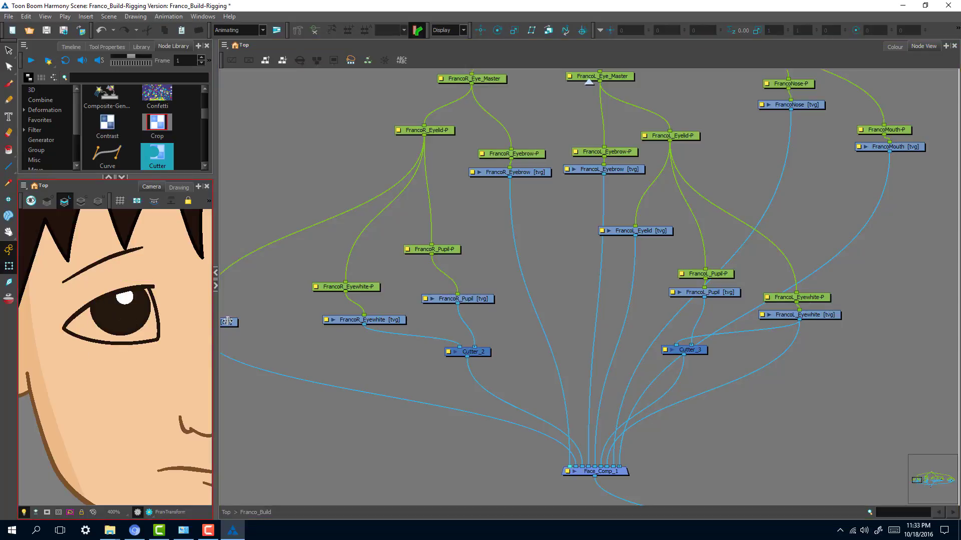
{"action": "left_click_drag", "start_coordinate": [365, 326], "coordinate": [587, 464]}
{"action": "left_click_drag", "start_coordinate": [484, 353], "coordinate": [482, 355]}
{"action": "left_click", "coordinate": [584, 467]}
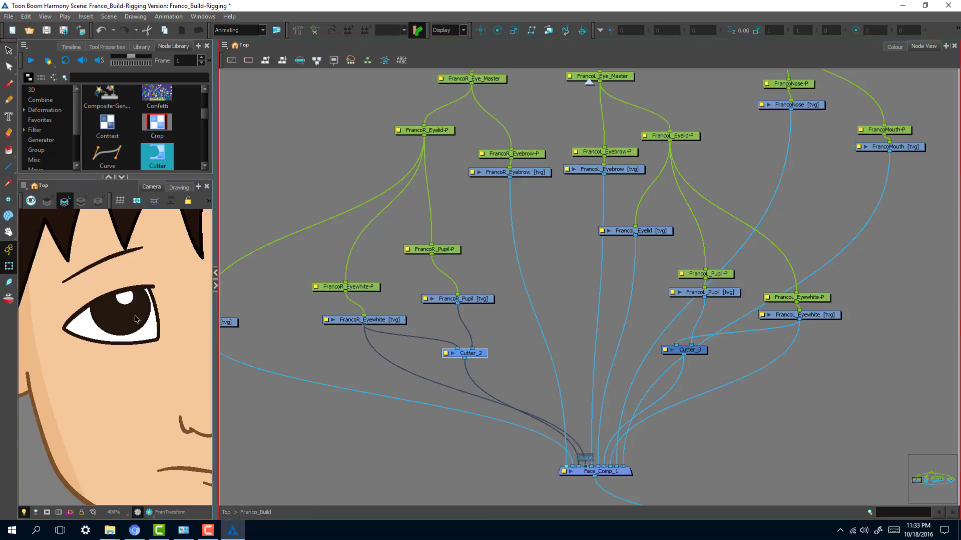
- Examine the left eye in the camera view and its pupil, eyelid and eyewhite nodes in the network
{"action": "left_click_drag", "start_coordinate": [191, 371], "coordinate": [7, 373]}
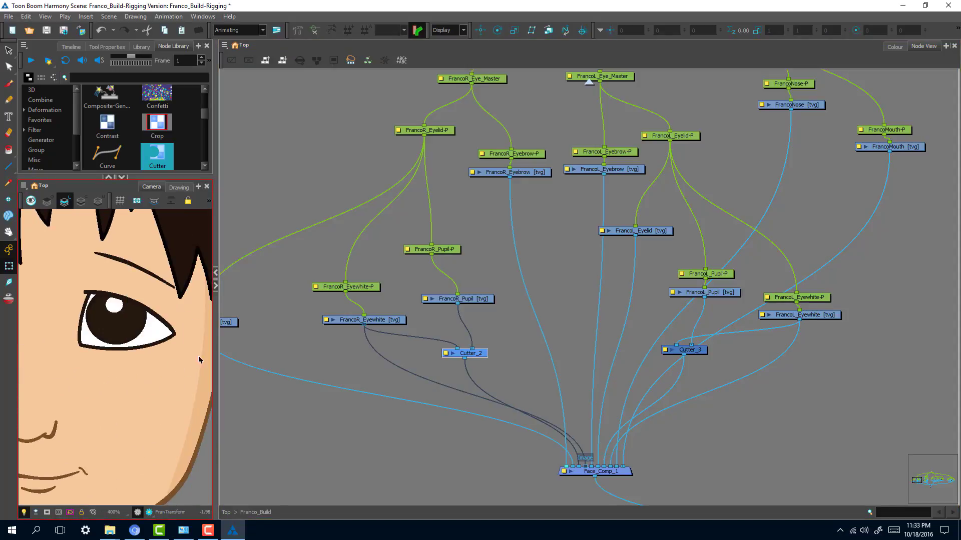
{"action": "left_click", "coordinate": [710, 275]}
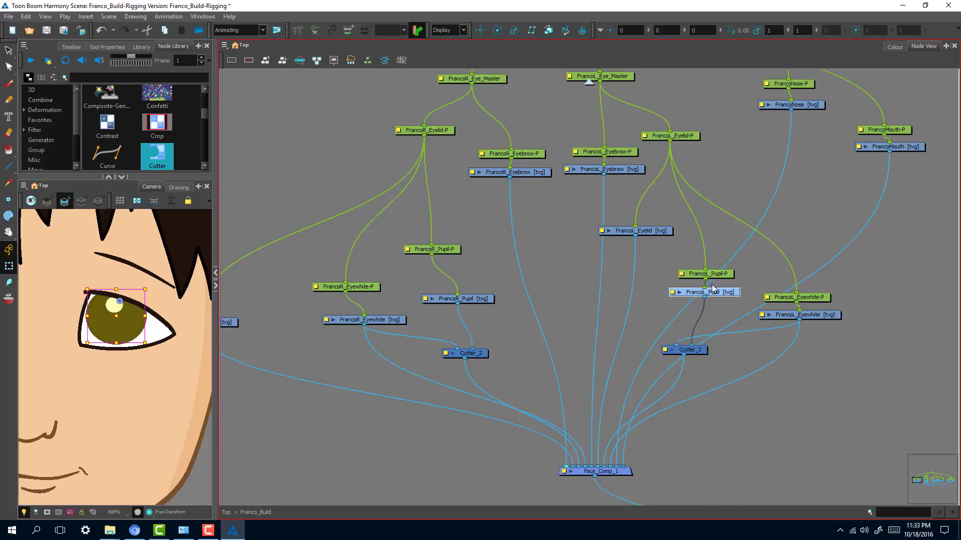
{"action": "left_click", "coordinate": [661, 233]}
{"action": "left_click", "coordinate": [818, 296]}
{"action": "left_click", "coordinate": [661, 273]}
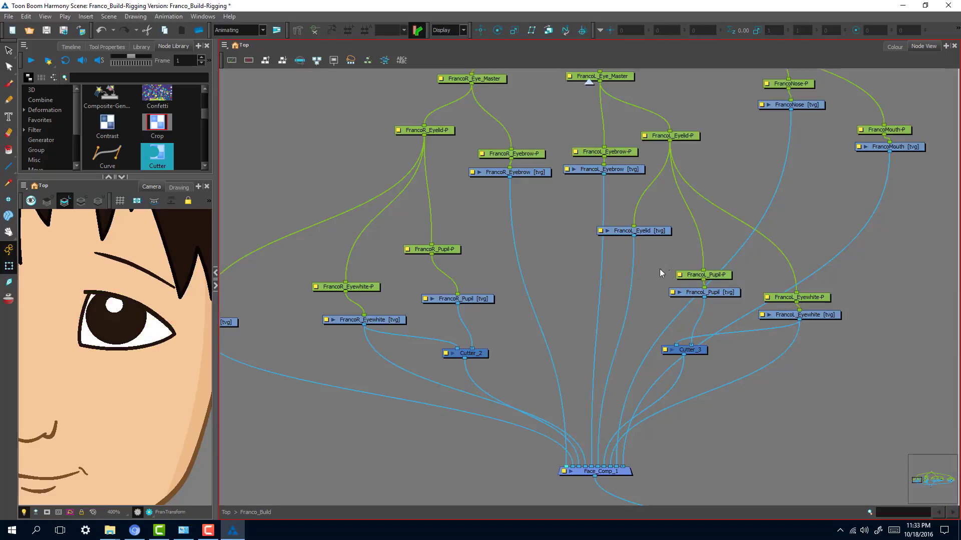
{"action": "left_click_drag", "start_coordinate": [500, 252], "coordinate": [665, 270]}
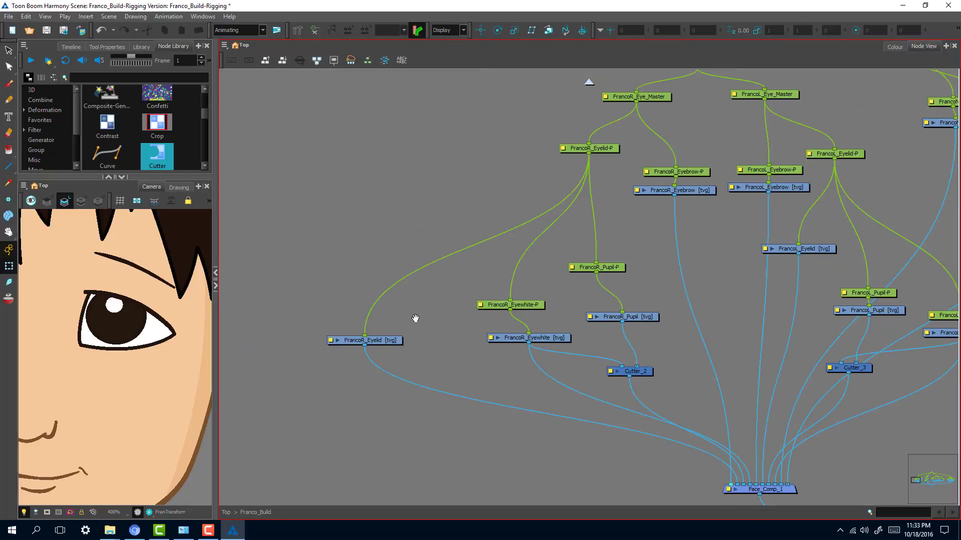
{"action": "left_click", "coordinate": [171, 336]}
{"action": "scroll", "coordinate": [196, 369], "scroll_direction": "down", "scroll_amount": 4}
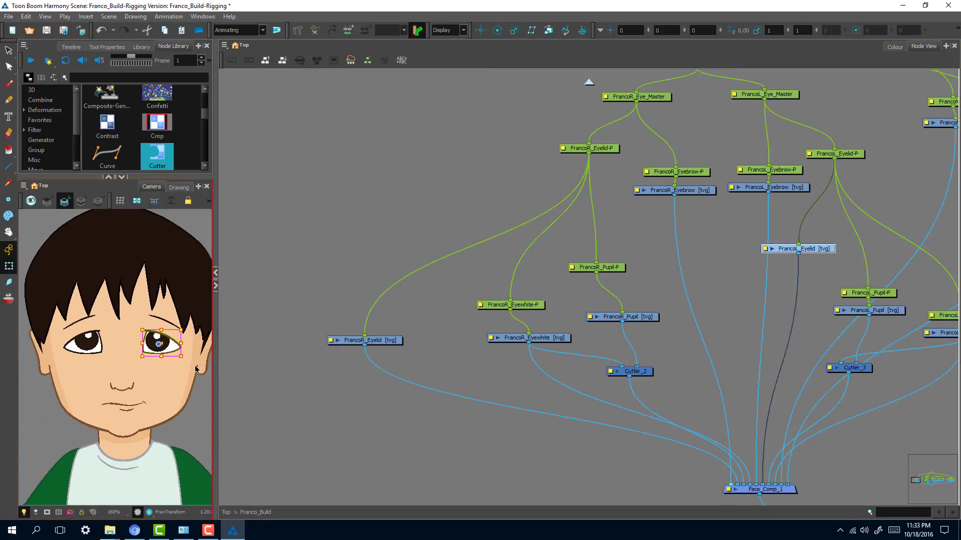
{"action": "left_click", "coordinate": [343, 249]}
- Inspect what the FrancoR_Eyewhite drawing, the FrancoR_Eyewhite-P peg and the parent FrancoR_Eyelid-P peg each control
{"action": "mouse_move", "coordinate": [699, 249]}
{"action": "left_mouse_down"}
{"action": "mouse_move", "coordinate": [575, 324]}
{"action": "mouse_move", "coordinate": [507, 382]}
{"action": "left_mouse_up"}
{"action": "left_click_drag", "start_coordinate": [571, 305], "coordinate": [640, 263]}
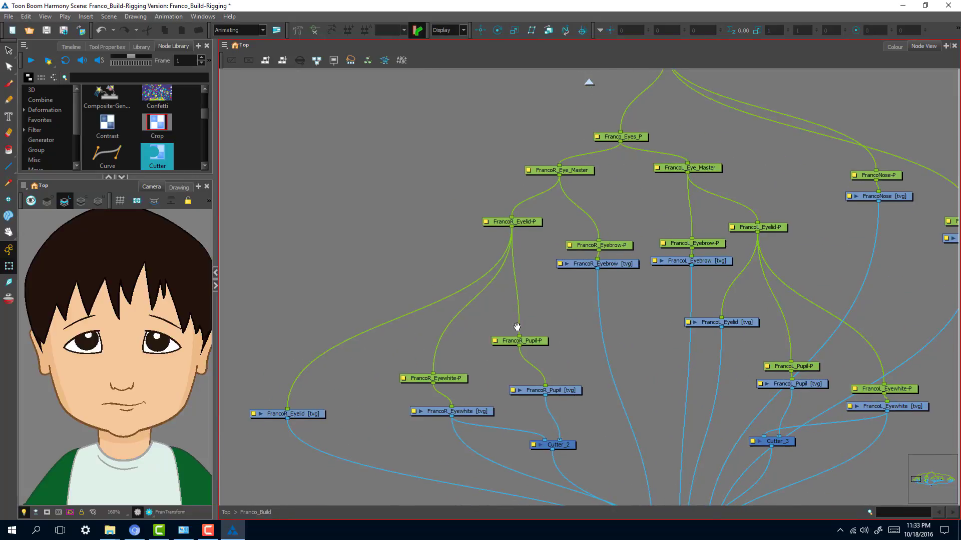
{"action": "left_click_drag", "start_coordinate": [517, 326], "coordinate": [444, 269]}
{"action": "left_click", "coordinate": [392, 319]}
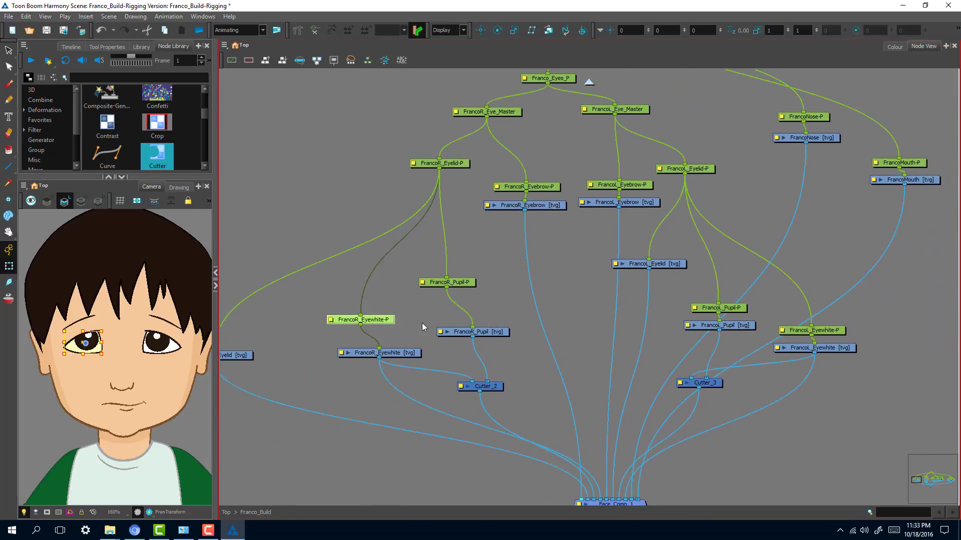
{"action": "key", "text": "2"}
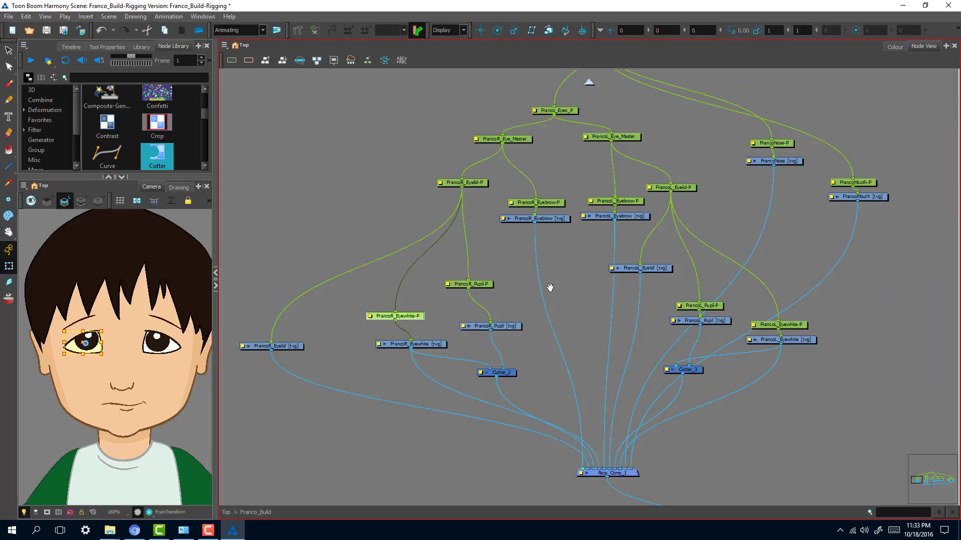
{"action": "left_click_drag", "start_coordinate": [550, 287], "coordinate": [494, 357]}
{"action": "left_click", "coordinate": [395, 414]}
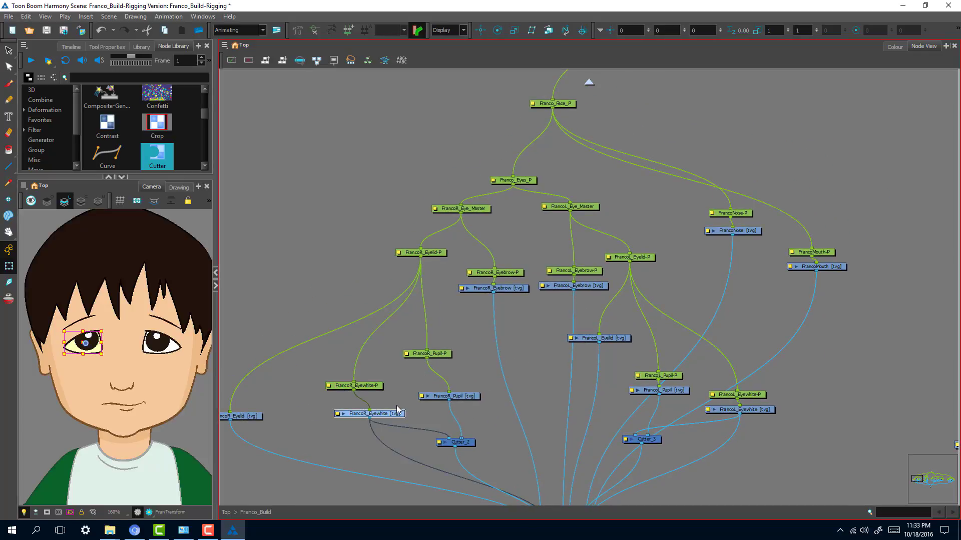
{"action": "left_click", "coordinate": [368, 385]}
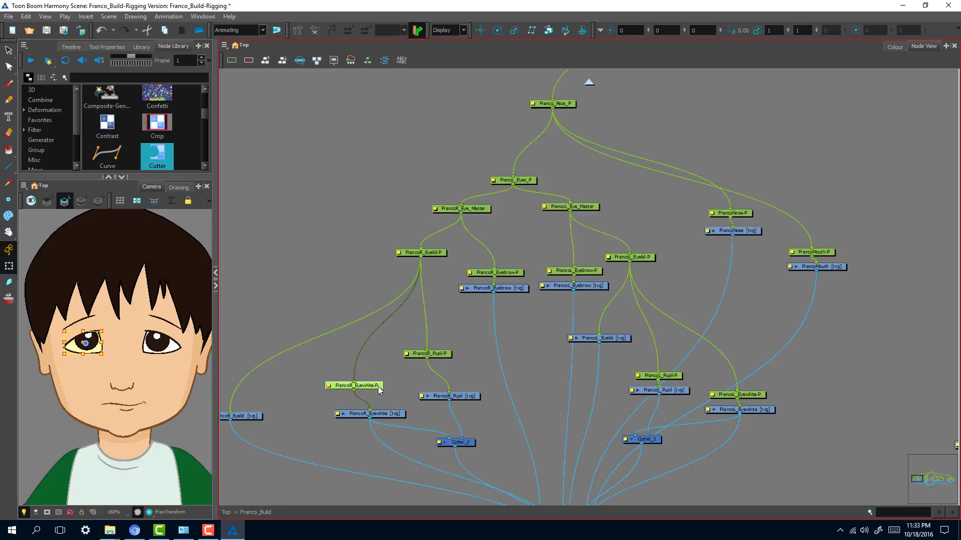
{"action": "left_click", "coordinate": [433, 254]}
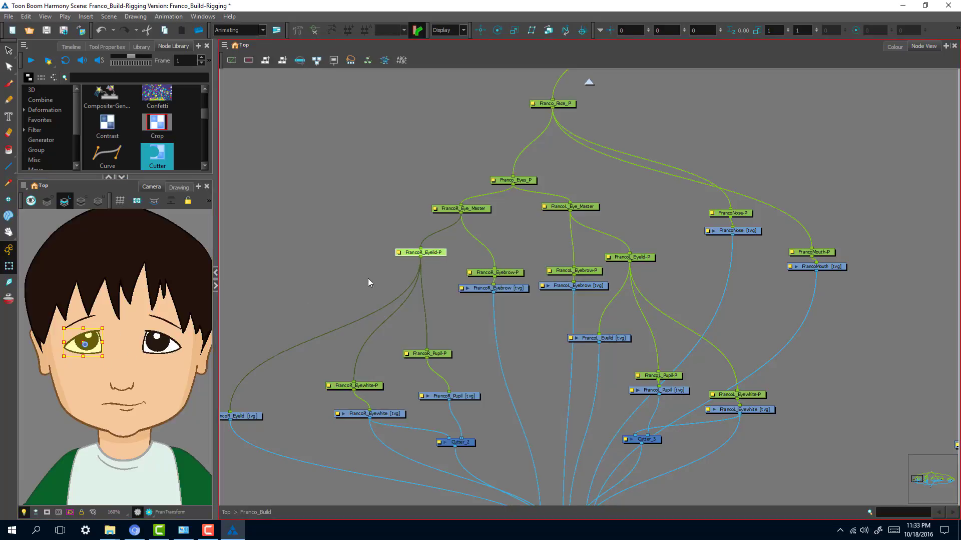
{"action": "left_click", "coordinate": [425, 291]}
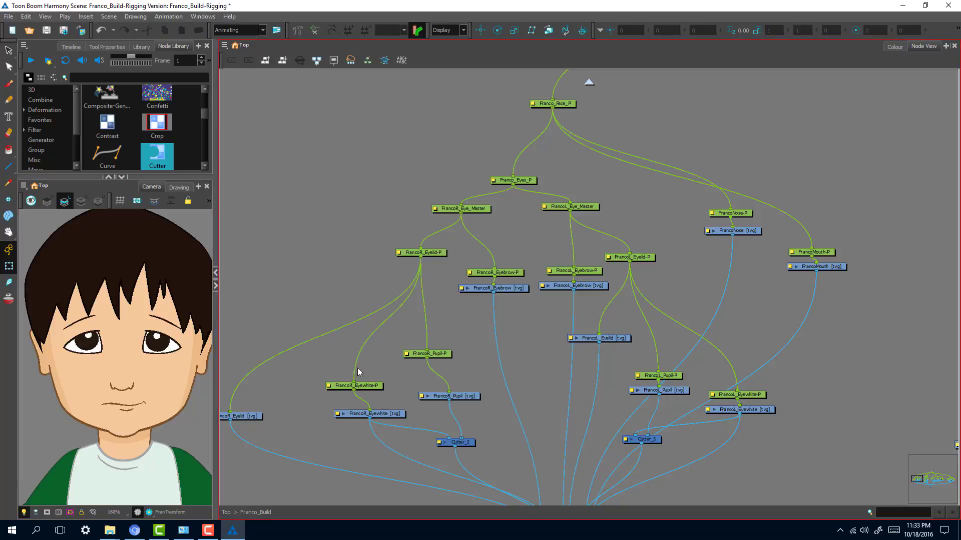
- Walk the selection up the parent hierarchy from the FrancoR_Eyelid drawing to the Franco_Face_P peg
{"action": "left_click", "coordinate": [254, 415]}
{"action": "key", "text": "b"}
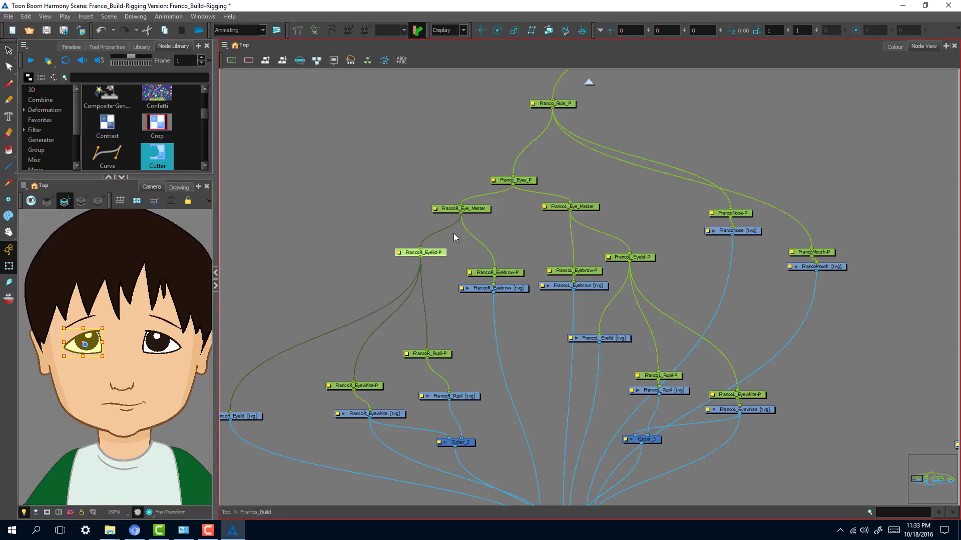
{"action": "key", "text": "b"}
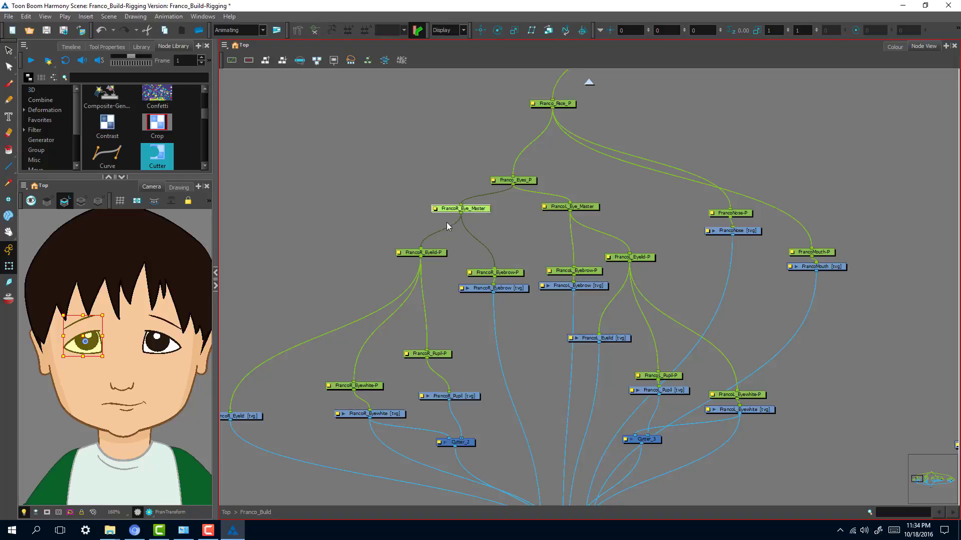
{"action": "key", "text": "b"}
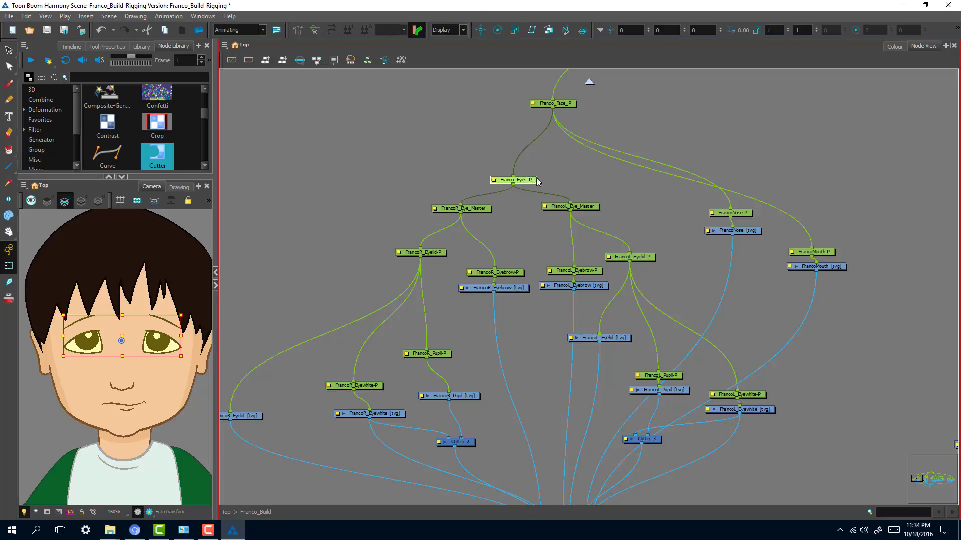
{"action": "key", "text": "b"}
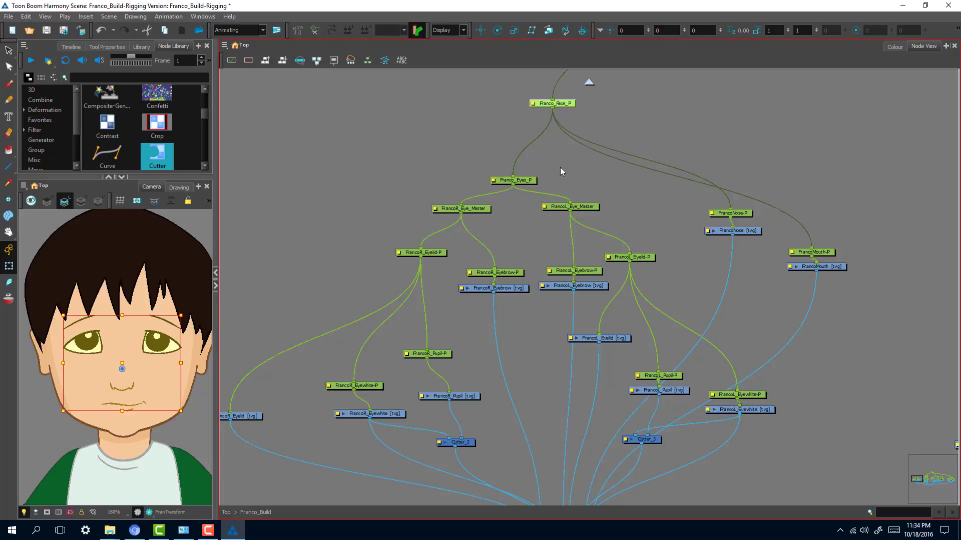
- Check the FrancoNose drawing and FrancoNose-P peg, then select their parent peg and clear the selection
{"action": "left_click", "coordinate": [686, 164]}
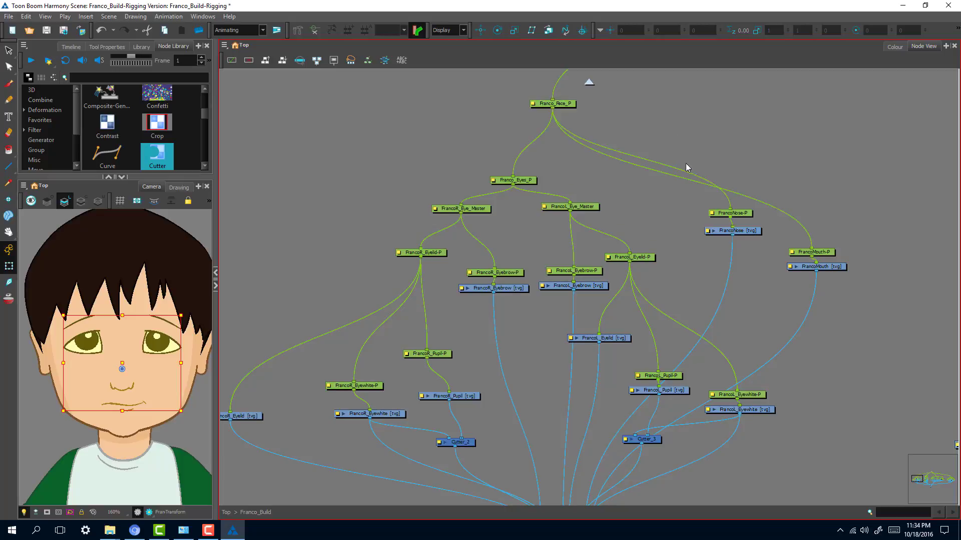
{"action": "left_click", "coordinate": [731, 233]}
{"action": "left_click", "coordinate": [749, 216]}
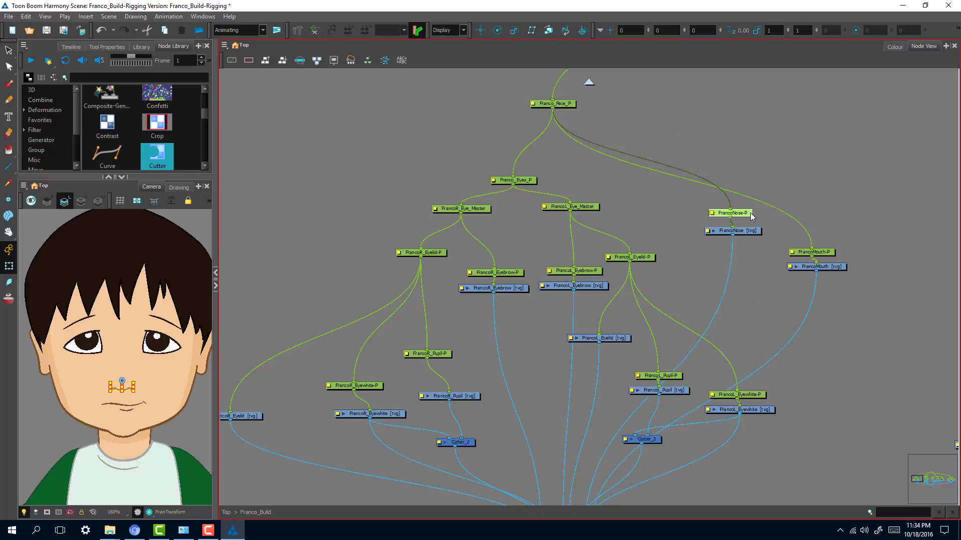
{"action": "key", "text": "b"}
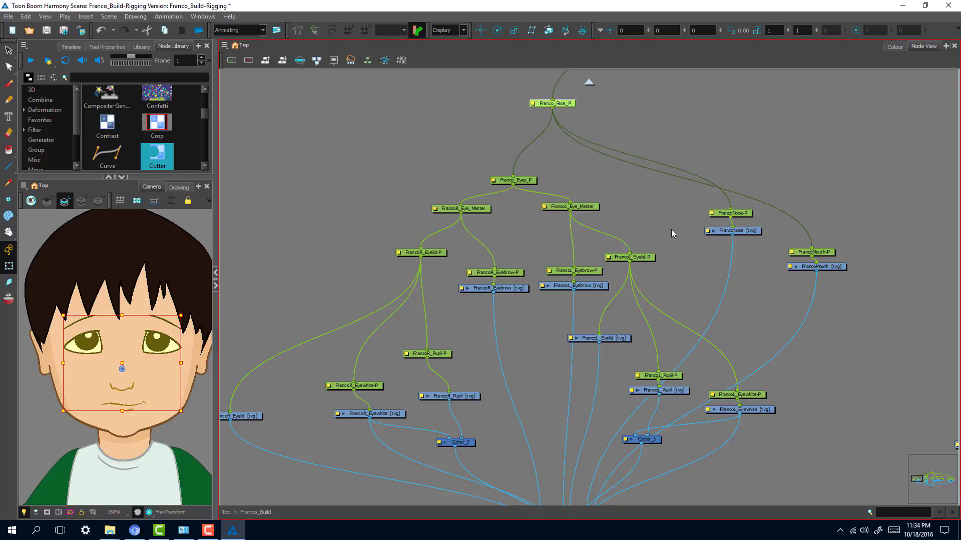
{"action": "left_click", "coordinate": [623, 187]}
- Select the Franco_Face_P peg and examine the whole face network down to Face_Comp_1
{"action": "left_click_drag", "start_coordinate": [684, 214], "coordinate": [728, 212]}
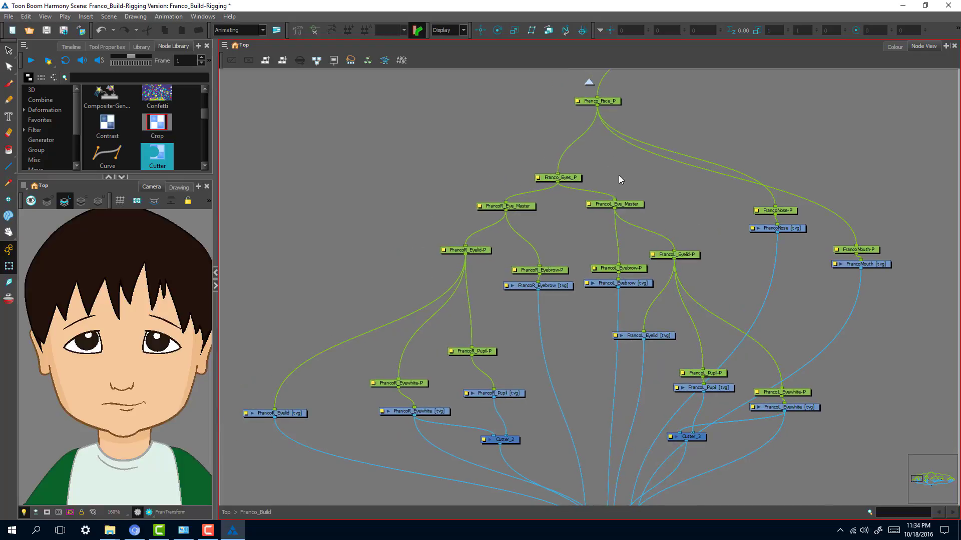
{"action": "left_click", "coordinate": [608, 102]}
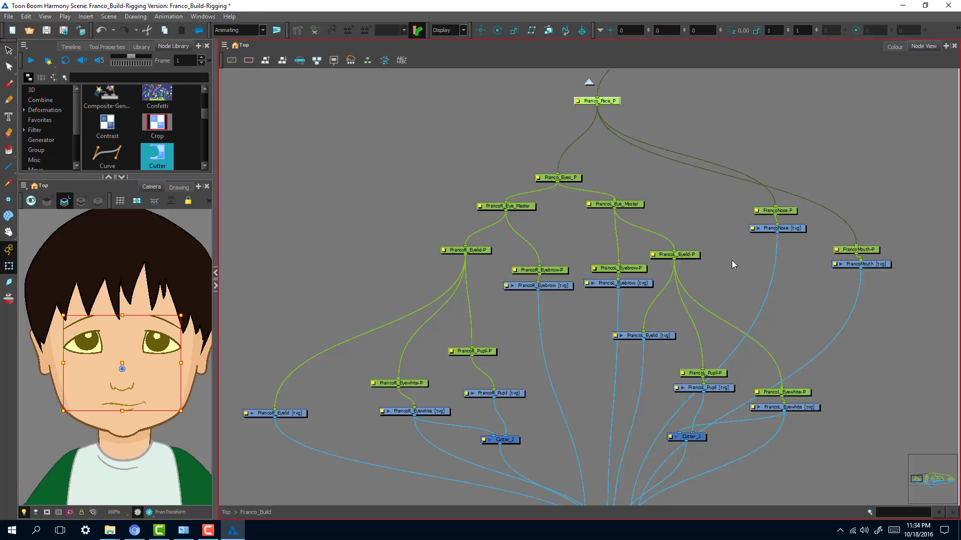
{"action": "key", "text": "2"}
{"action": "left_click_drag", "start_coordinate": [705, 299], "coordinate": [709, 260]}
{"action": "key", "text": "2"}
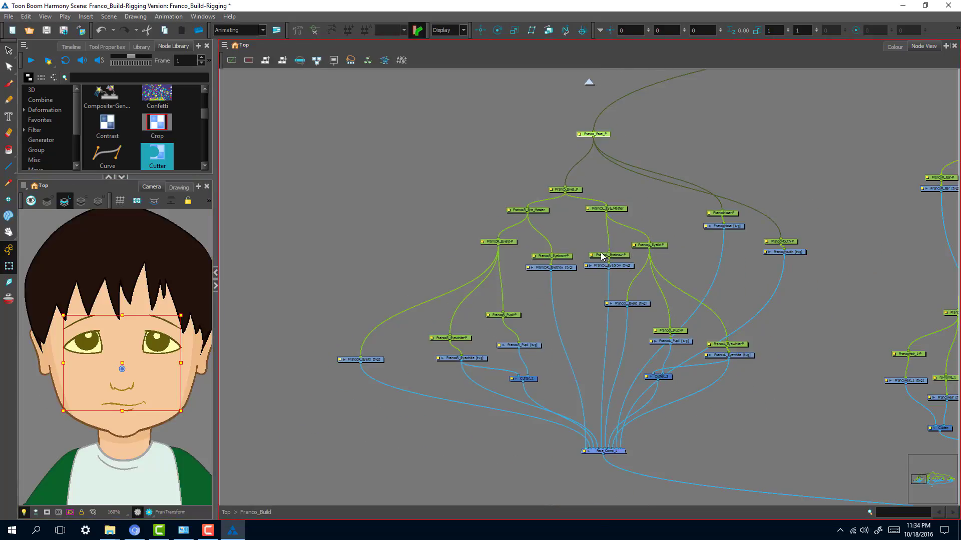
- Highlight the whole face network and examine how its drawings and cutters connect into the Face_Comp_1 composite
{"action": "left_click", "coordinate": [514, 164]}
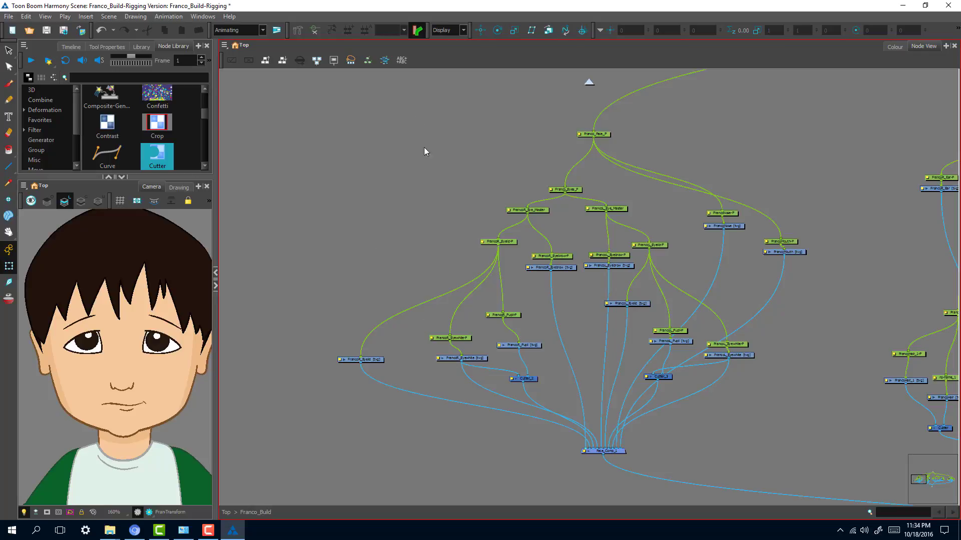
{"action": "left_click_drag", "start_coordinate": [340, 131], "coordinate": [809, 491]}
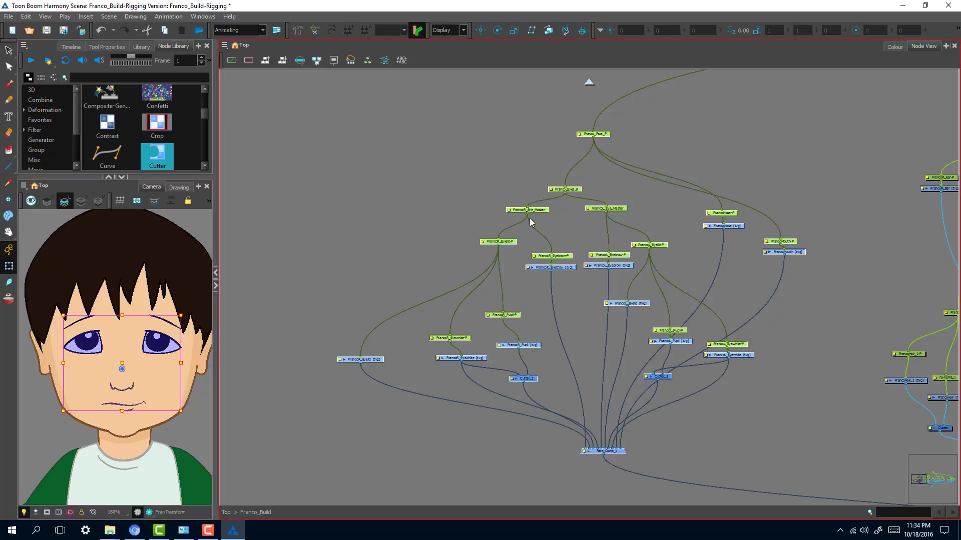
{"action": "left_click", "coordinate": [605, 134]}
{"action": "mouse_move", "coordinate": [608, 133]}
{"action": "left_mouse_down"}
{"action": "mouse_move", "coordinate": [611, 126]}
{"action": "mouse_move", "coordinate": [601, 141]}
{"action": "left_mouse_up"}
{"action": "left_click", "coordinate": [634, 150]}
{"action": "scroll", "coordinate": [674, 469], "scroll_direction": "up", "scroll_amount": 10}
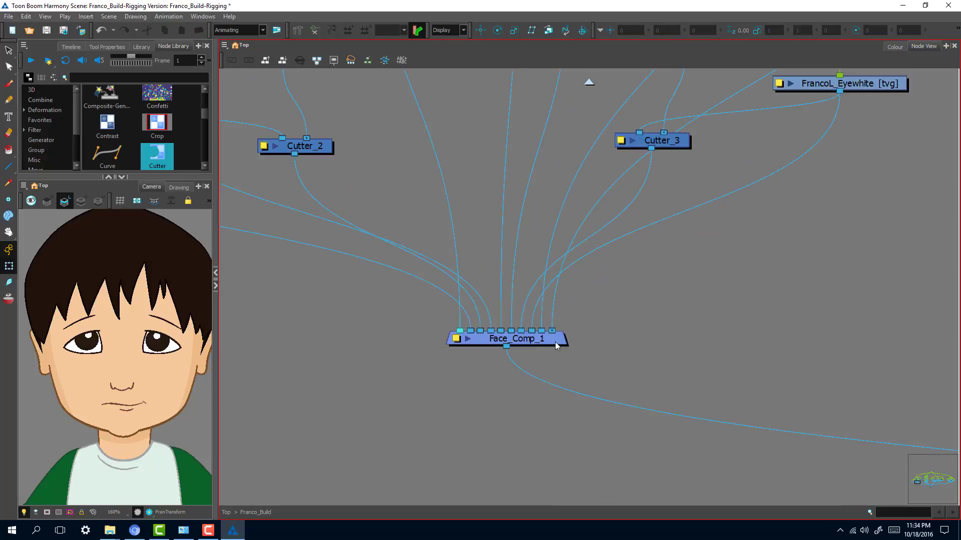
{"action": "scroll", "coordinate": [599, 343], "scroll_direction": "down", "scroll_amount": 2}
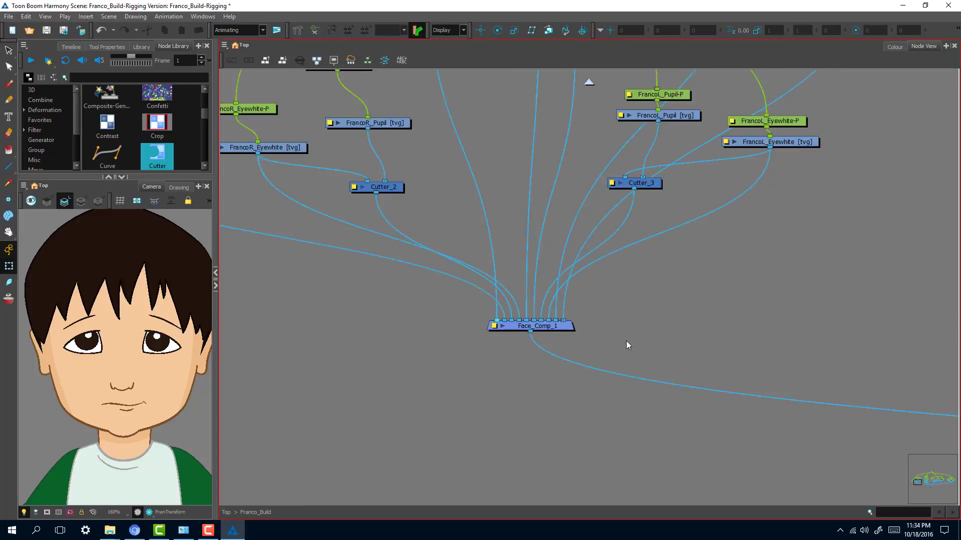
{"action": "scroll", "coordinate": [626, 338], "scroll_direction": "down", "scroll_amount": 3}
{"action": "left_click_drag", "start_coordinate": [671, 294], "coordinate": [665, 395]}
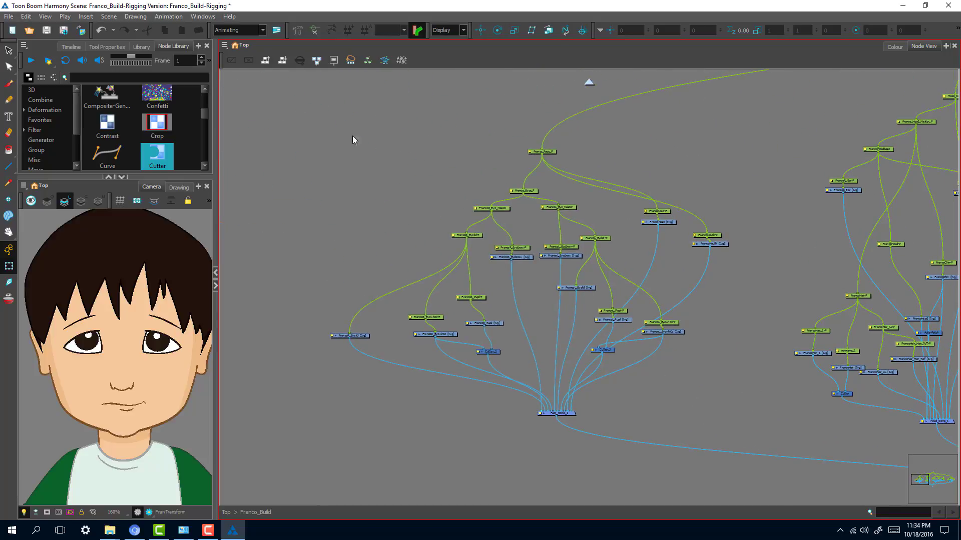
- Group all the face nodes from the Franco_Face_P peg down to Face_Comp_1, and reposition the resulting group node slightly lower
{"action": "left_click_drag", "start_coordinate": [309, 117], "coordinate": [729, 457]}
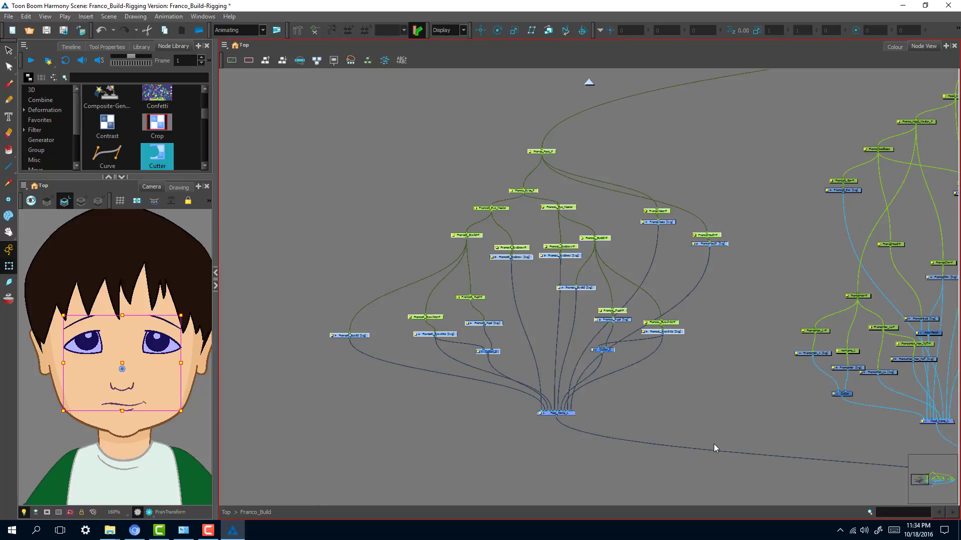
{"action": "key", "text": "ctrl+g"}
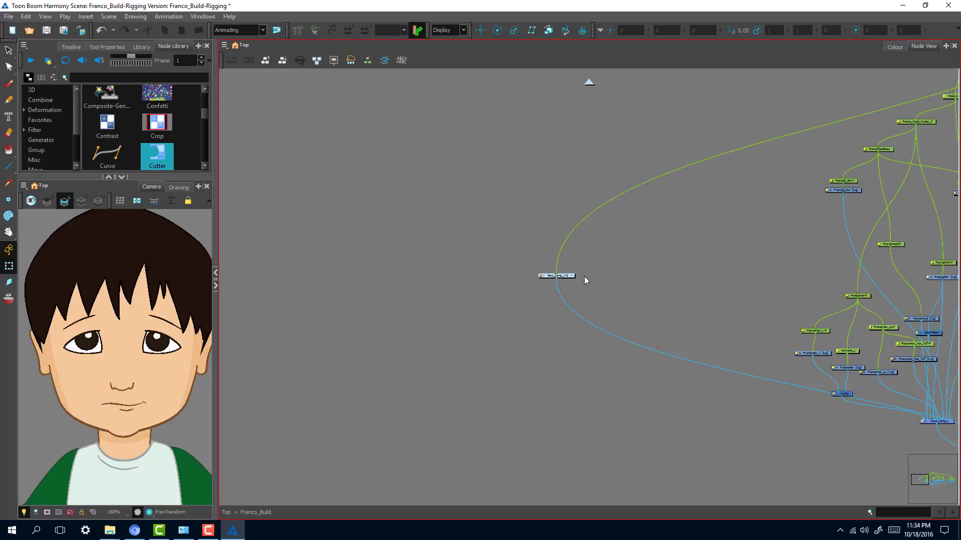
{"action": "scroll", "coordinate": [575, 287], "scroll_direction": "up", "scroll_amount": 3}
{"action": "scroll", "coordinate": [557, 274], "scroll_direction": "up", "scroll_amount": 1}
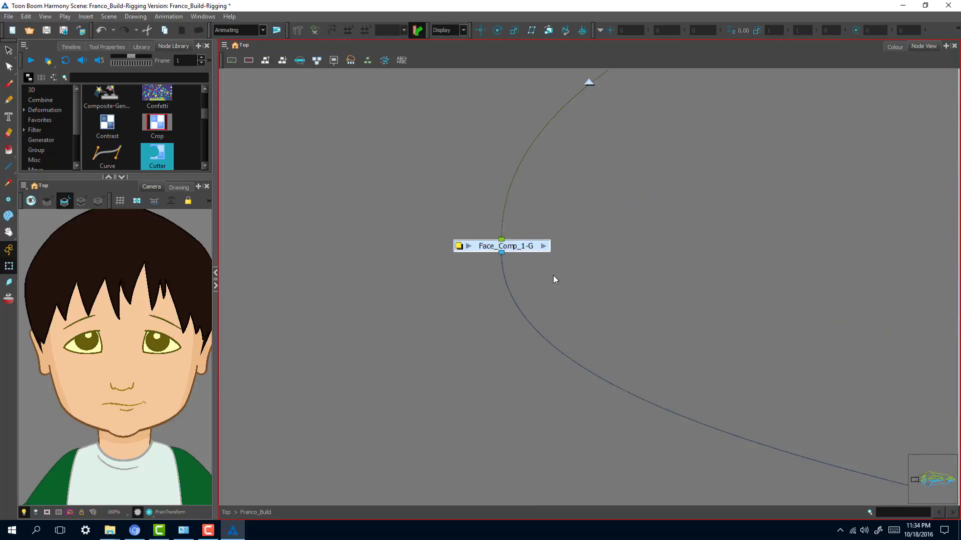
{"action": "left_click", "coordinate": [554, 276]}
{"action": "left_click_drag", "start_coordinate": [521, 250], "coordinate": [566, 330]}
{"action": "left_click", "coordinate": [635, 319]}
{"action": "left_click", "coordinate": [566, 327]}
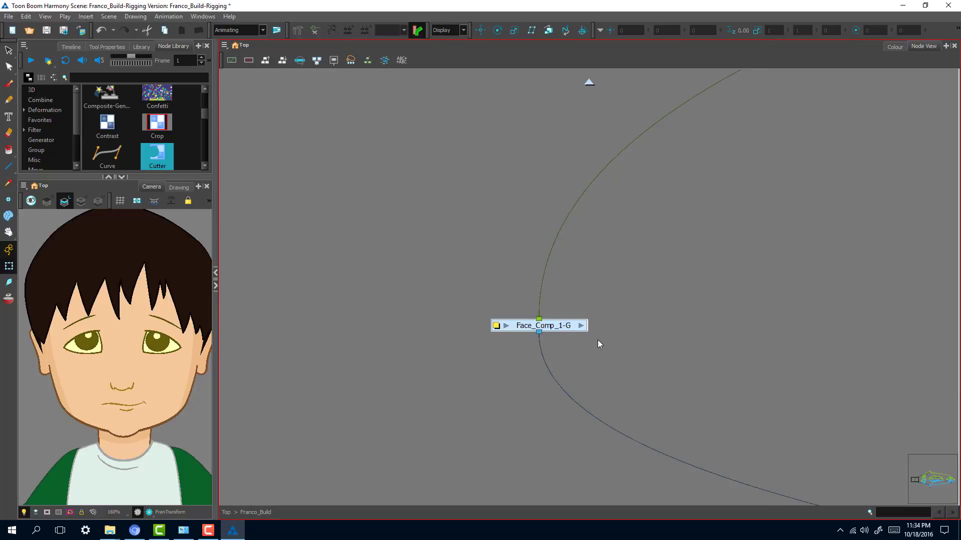
{"action": "left_click", "coordinate": [597, 341]}
- Select the Head_Comp-P peg above the head network to check which parts it controls, and clear the selection
{"action": "left_click_drag", "start_coordinate": [703, 312], "coordinate": [456, 266]}
{"action": "scroll", "coordinate": [633, 290], "scroll_direction": "down", "scroll_amount": 5}
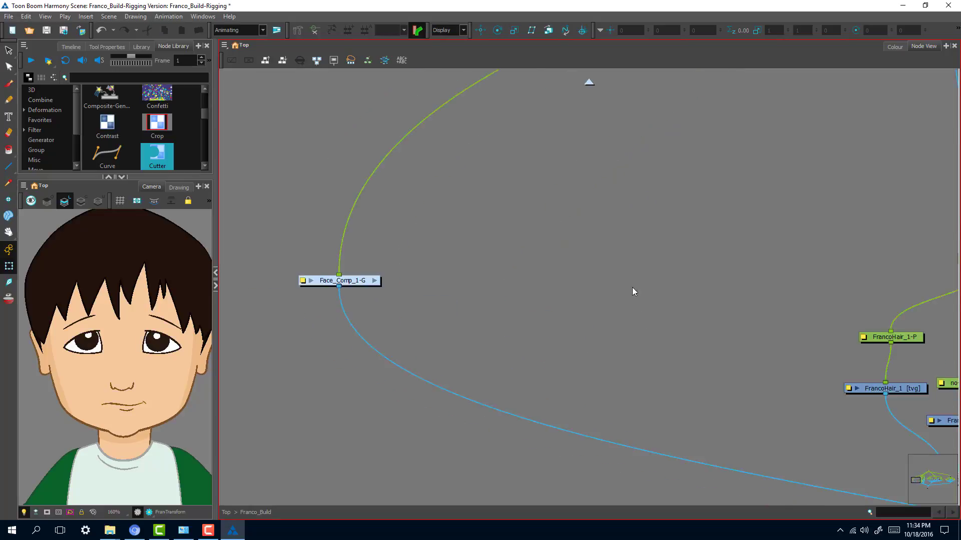
{"action": "left_click_drag", "start_coordinate": [823, 291], "coordinate": [587, 295]}
{"action": "scroll", "coordinate": [688, 269], "scroll_direction": "down", "scroll_amount": 1}
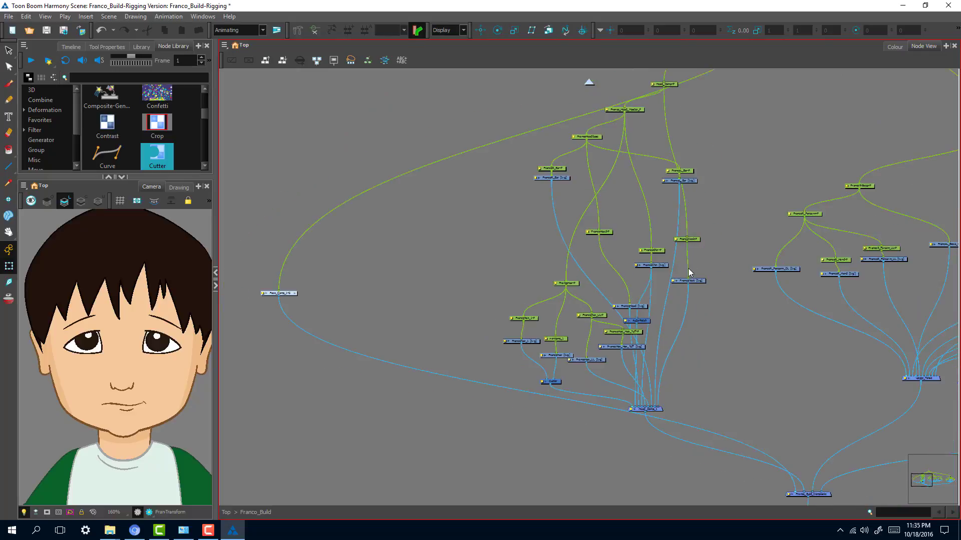
{"action": "scroll", "coordinate": [692, 265], "scroll_direction": "up", "scroll_amount": 3}
{"action": "left_click_drag", "start_coordinate": [674, 196], "coordinate": [550, 400]}
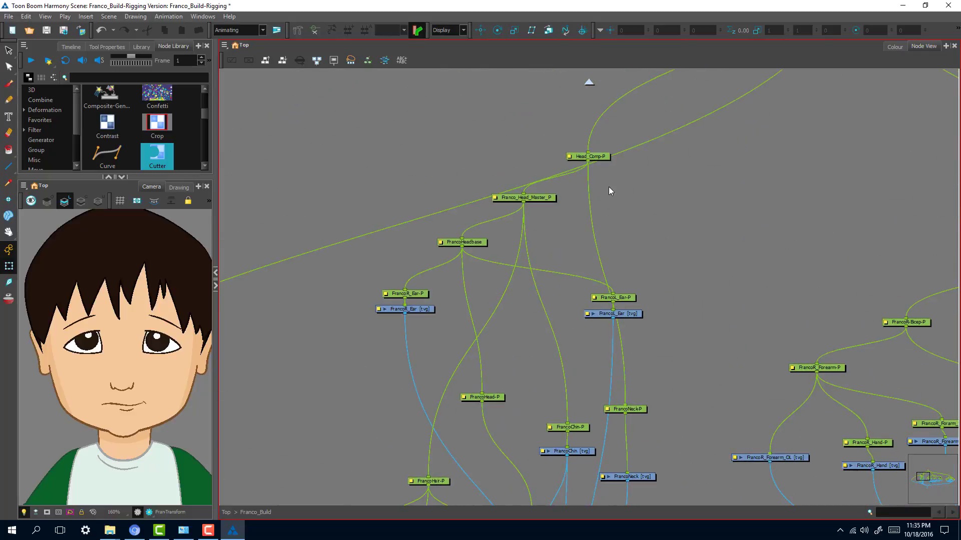
{"action": "left_click", "coordinate": [598, 159]}
{"action": "left_click_drag", "start_coordinate": [488, 388], "coordinate": [562, 225]}
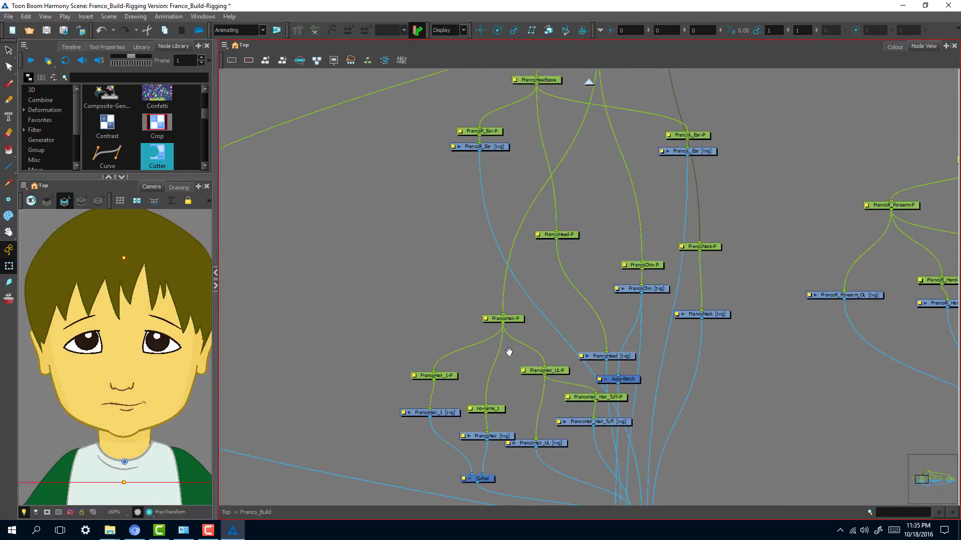
{"action": "left_click", "coordinate": [420, 270]}
- Inspect the hair branch under FrancoHair-P by selecting the FrancoHair_UL-P peg and the FrancoHair_1 drawing
{"action": "scroll", "coordinate": [585, 341], "scroll_direction": "up", "scroll_amount": 2}
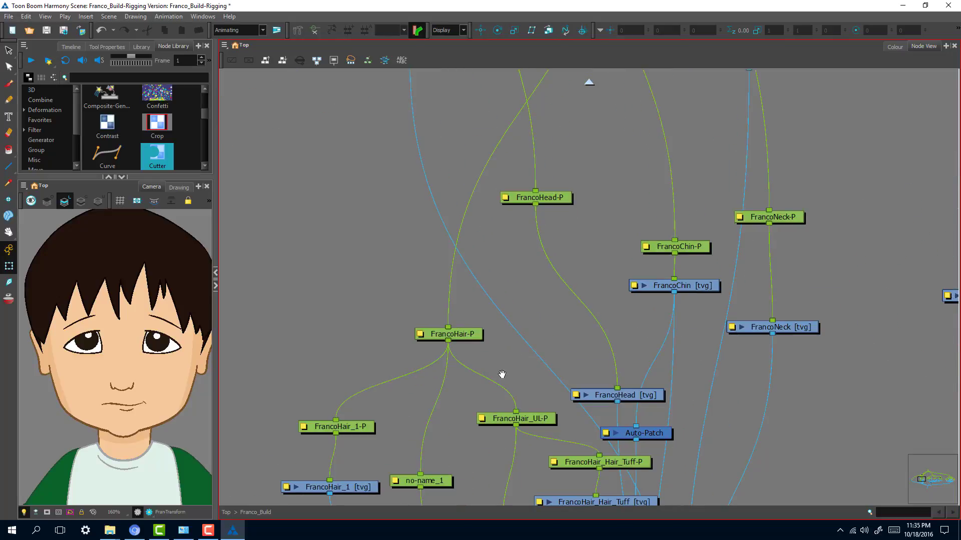
{"action": "left_click_drag", "start_coordinate": [502, 374], "coordinate": [550, 248]}
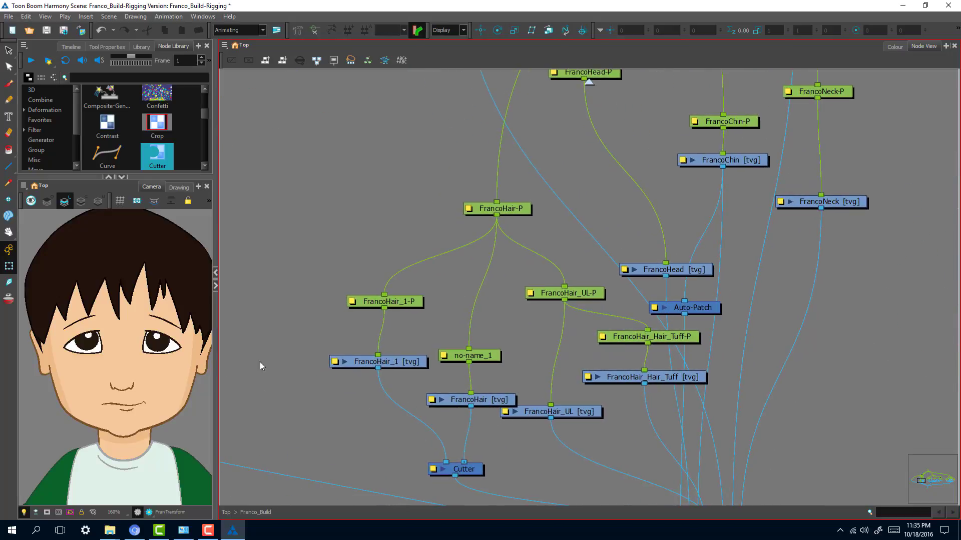
{"action": "scroll", "coordinate": [536, 327], "scroll_direction": "down", "scroll_amount": 1}
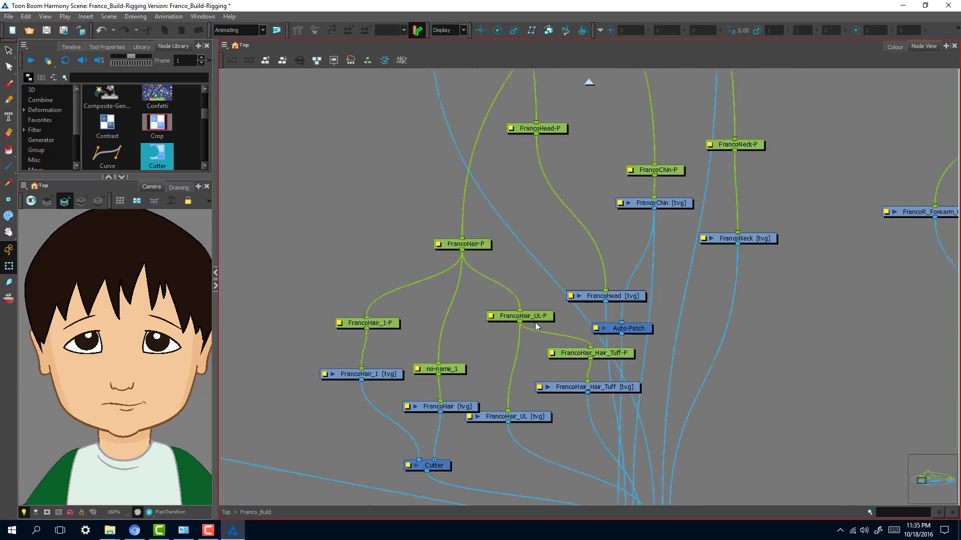
{"action": "left_click", "coordinate": [539, 316]}
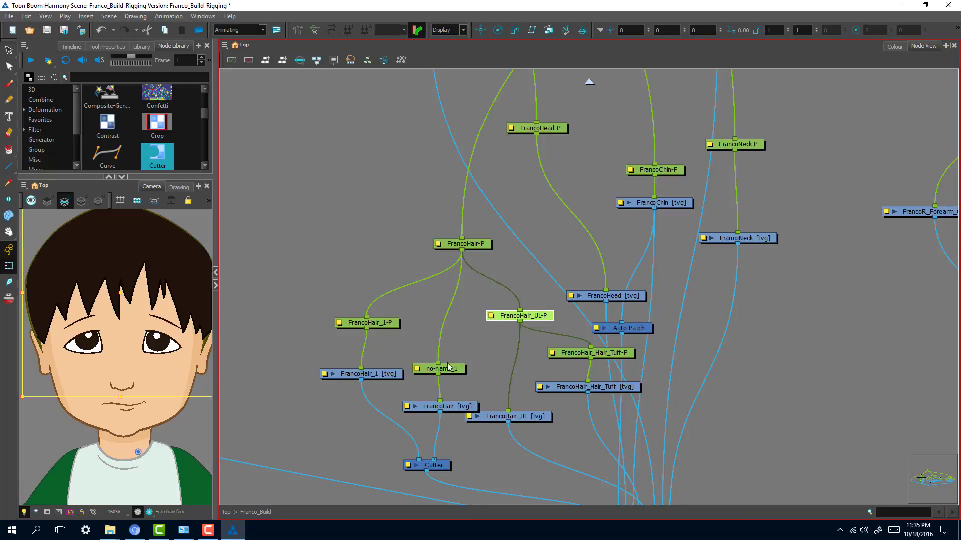
{"action": "left_click", "coordinate": [423, 329]}
{"action": "left_click", "coordinate": [386, 374]}
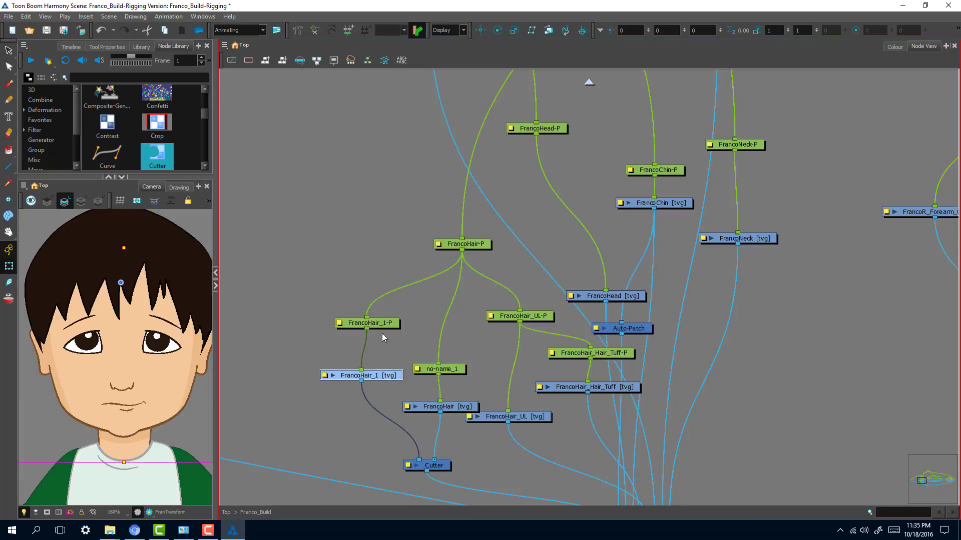
- Move the no-name_1 peg node directly beneath FrancoHair-P, and test its hair cutter by shifting the hair sideways and undoing the shift
{"action": "left_click", "coordinate": [458, 370]}
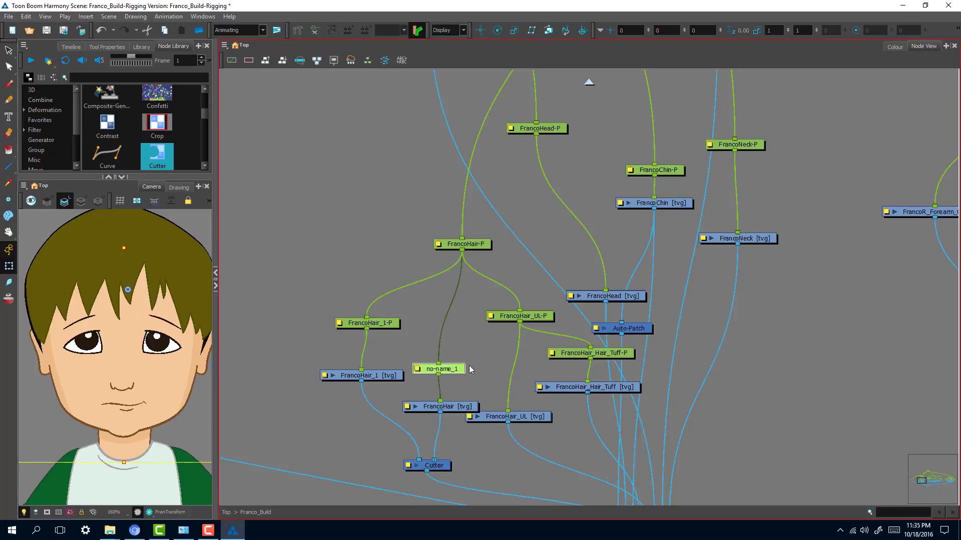
{"action": "left_click_drag", "start_coordinate": [461, 371], "coordinate": [487, 354]}
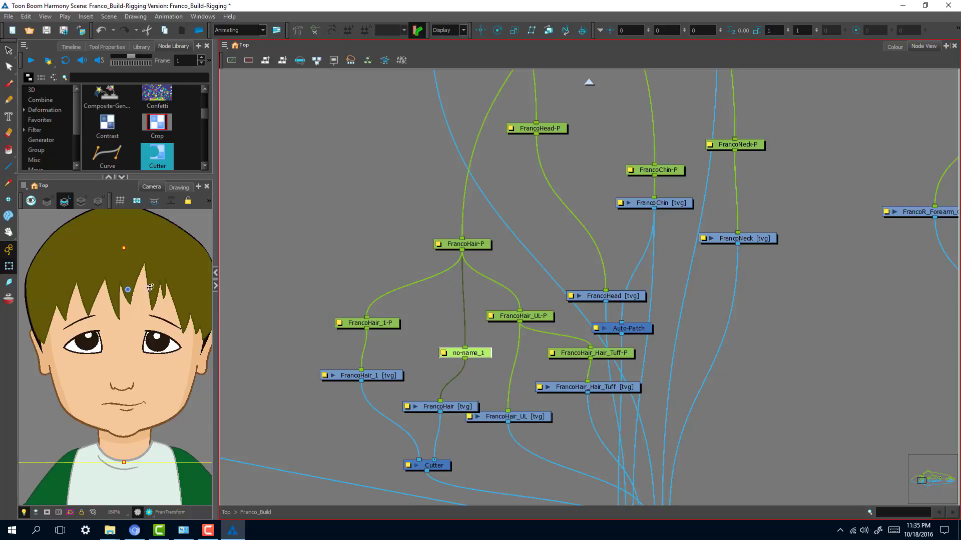
{"action": "mouse_move", "coordinate": [164, 284]}
{"action": "left_mouse_down"}
{"action": "mouse_move", "coordinate": [111, 278]}
{"action": "mouse_move", "coordinate": [309, 287]}
{"action": "mouse_move", "coordinate": [253, 285]}
{"action": "mouse_move", "coordinate": [345, 279]}
{"action": "mouse_move", "coordinate": [225, 289]}
{"action": "mouse_move", "coordinate": [257, 289]}
{"action": "left_mouse_up"}
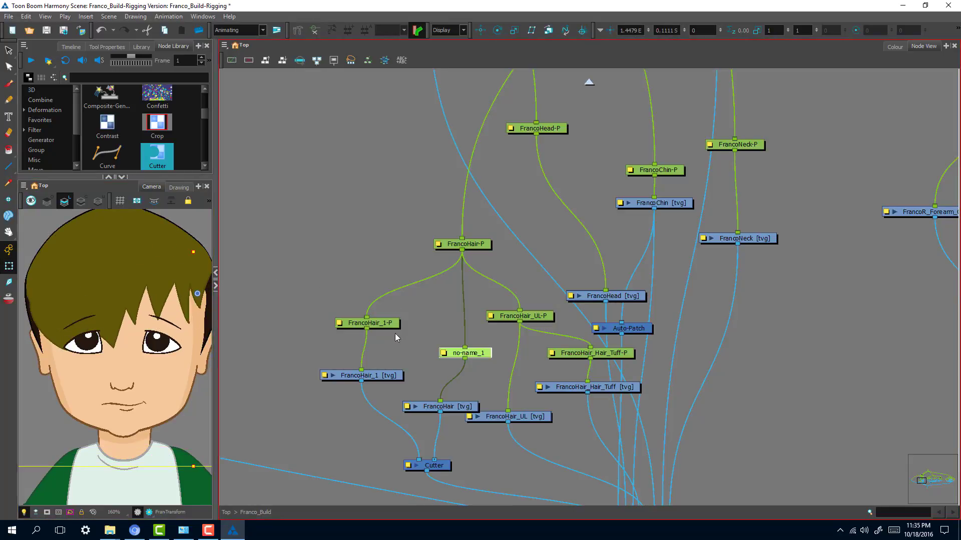
{"action": "key", "text": "ctrl+z"}
{"action": "left_click", "coordinate": [410, 340]}
- Check the FrancoHair_1 drawing's matte shape on its Colour Art layer in Drawing view, and return to Camera view
{"action": "left_click", "coordinate": [370, 322]}
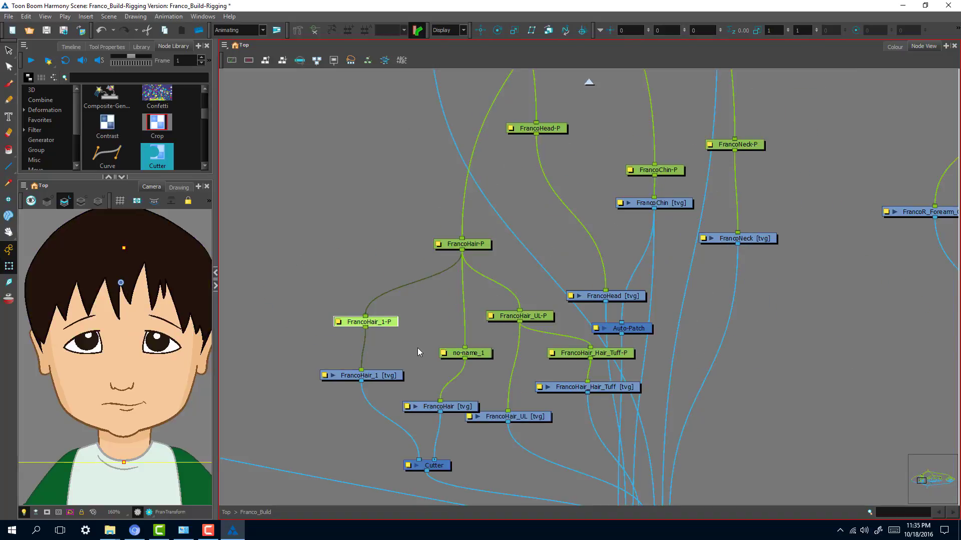
{"action": "left_click", "coordinate": [386, 375]}
{"action": "scroll", "coordinate": [193, 230], "scroll_direction": "down", "scroll_amount": 2}
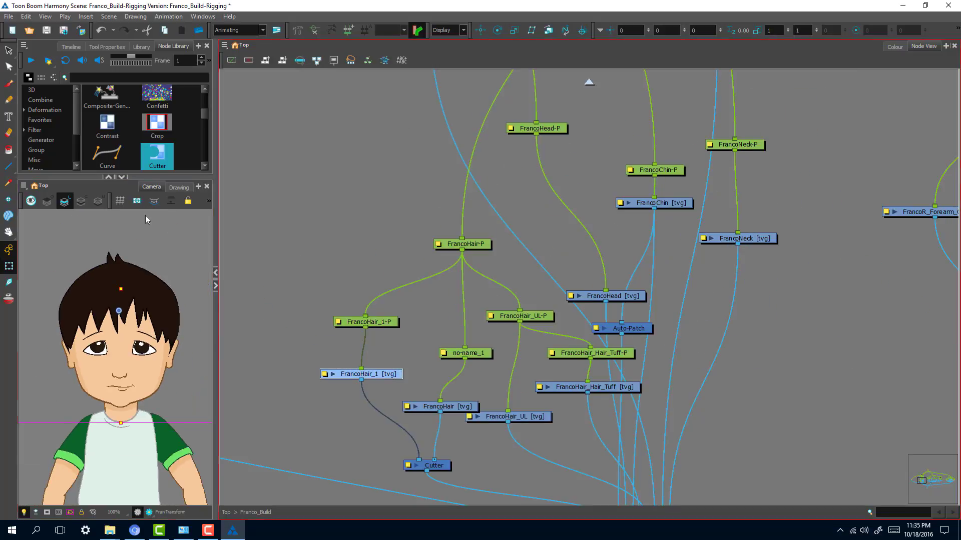
{"action": "left_click", "coordinate": [179, 187]}
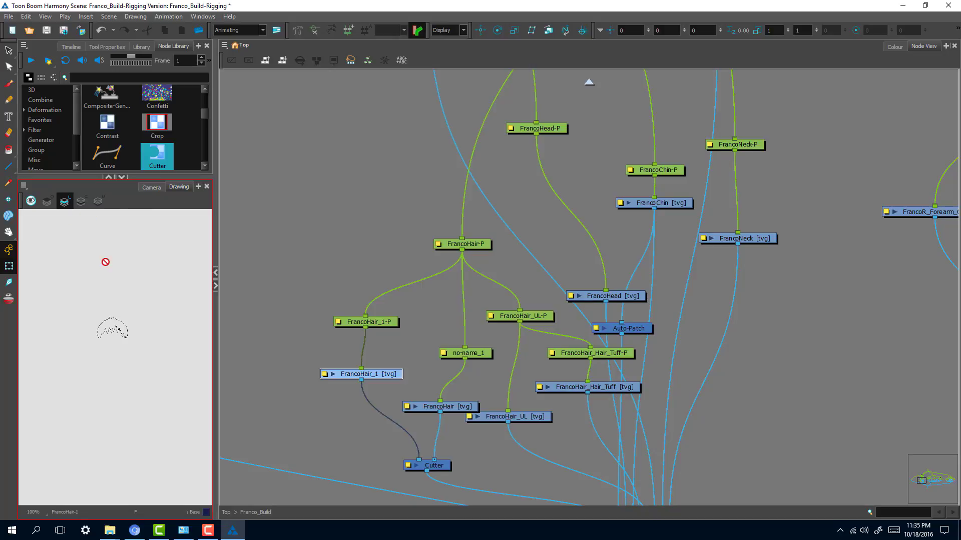
{"action": "left_click", "coordinate": [48, 201]}
{"action": "left_click", "coordinate": [81, 201]}
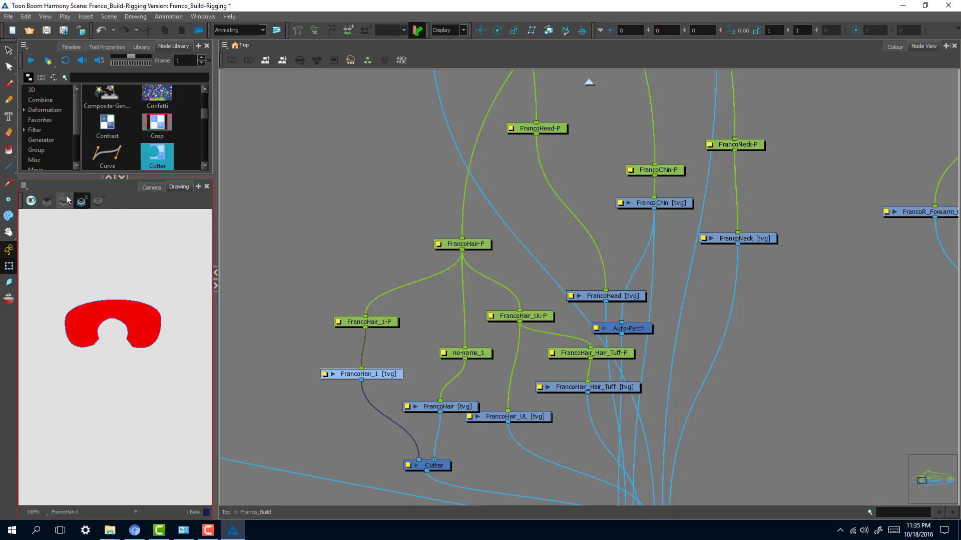
{"action": "left_click", "coordinate": [152, 186]}
{"action": "left_click", "coordinate": [407, 332]}
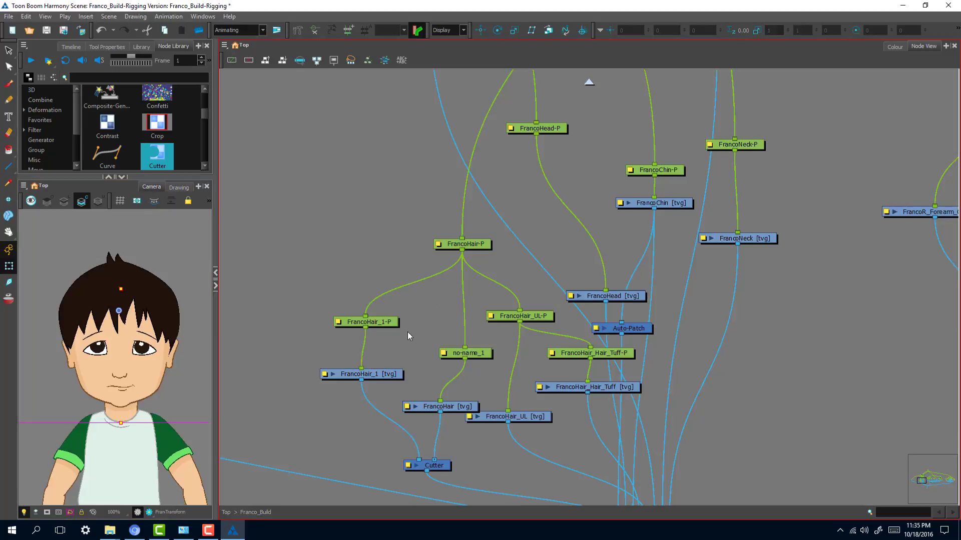
{"action": "left_click", "coordinate": [337, 323]}
{"action": "left_click", "coordinate": [413, 306]}
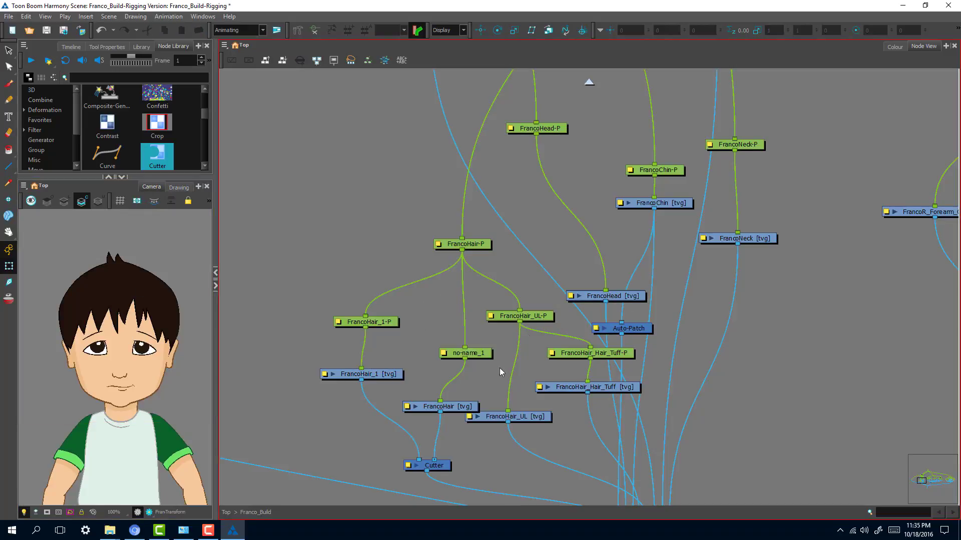
- Walk the selection up from the hair branch through FrancoHair-P and Franco_Head_Master_P to the Head_Comp-P peg
{"action": "left_click_drag", "start_coordinate": [491, 395], "coordinate": [373, 319]}
{"action": "left_click", "coordinate": [441, 262]}
{"action": "key", "text": "b"}
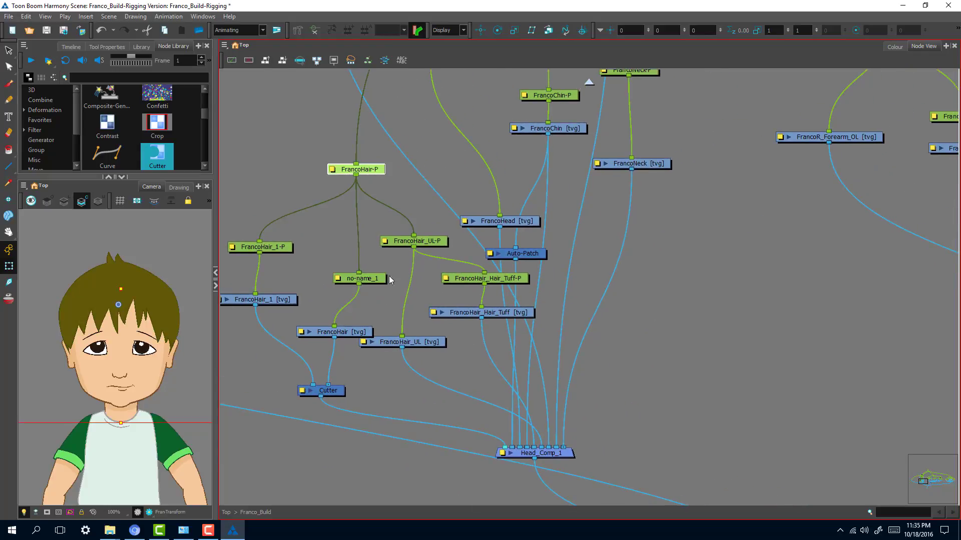
{"action": "left_click_drag", "start_coordinate": [465, 185], "coordinate": [471, 404]}
{"action": "key", "text": "b"}
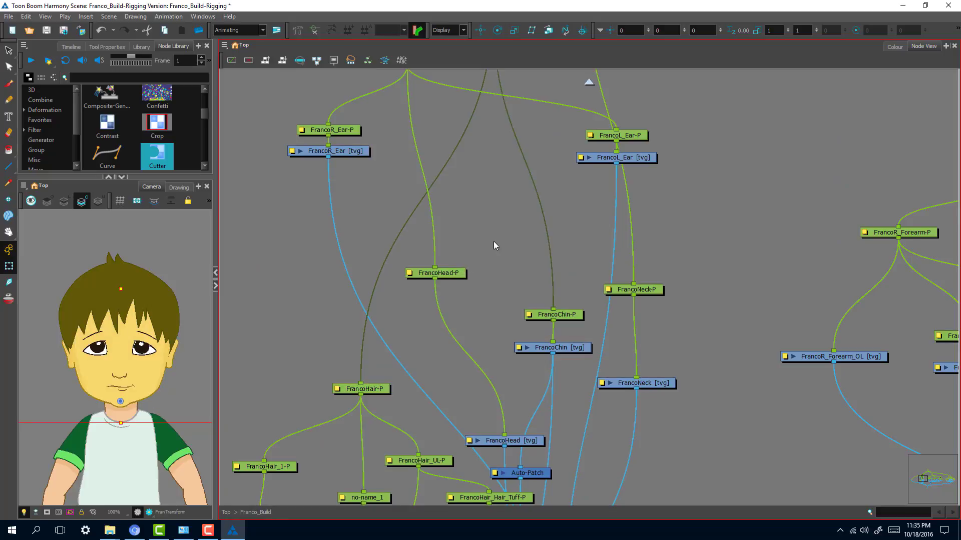
{"action": "left_click_drag", "start_coordinate": [521, 169], "coordinate": [498, 317]}
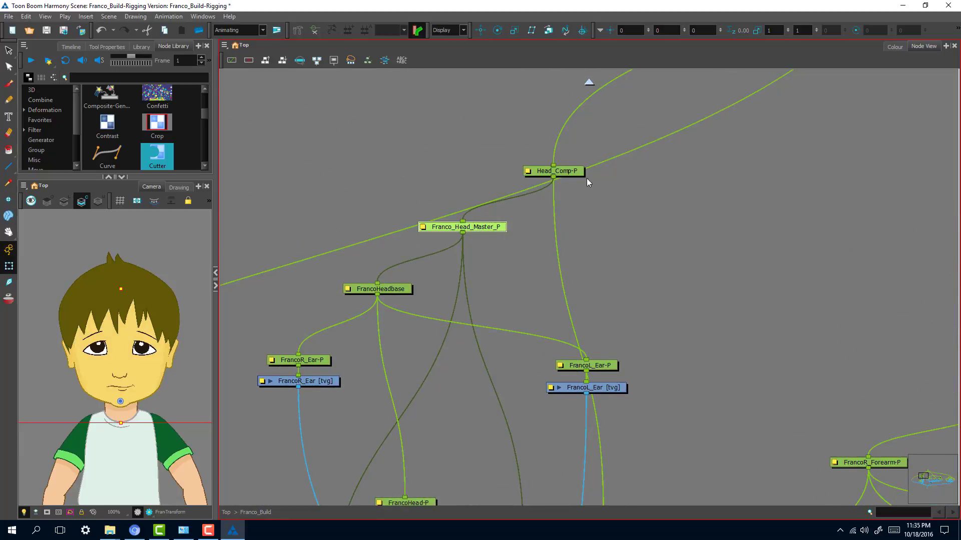
{"action": "left_click_drag", "start_coordinate": [574, 172], "coordinate": [563, 152]}
- Check what the FrancoNeck-P peg, the FrancoChin drawing and the FrancoChin-P peg each control
{"action": "left_click_drag", "start_coordinate": [661, 355], "coordinate": [660, 138]}
{"action": "left_click", "coordinate": [618, 302]}
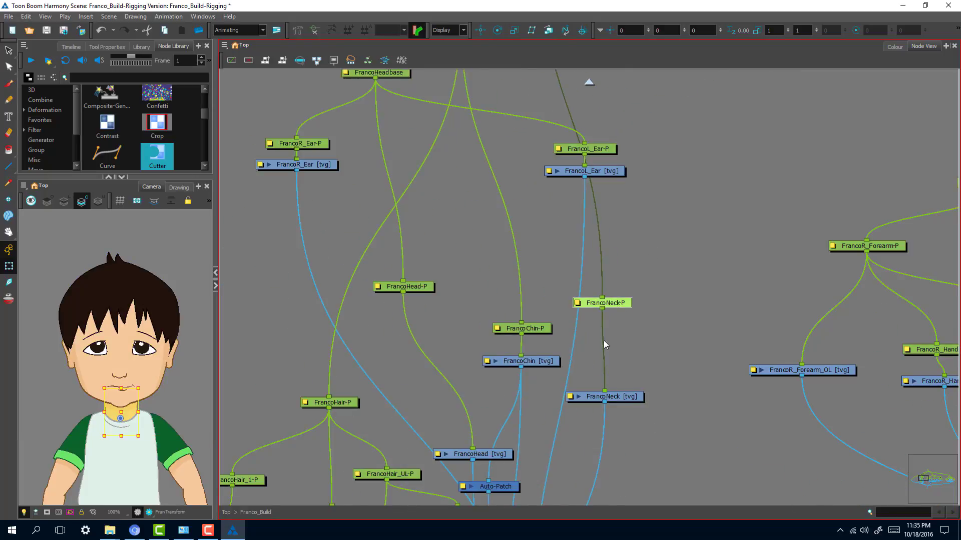
{"action": "left_click", "coordinate": [588, 348]}
{"action": "left_click", "coordinate": [549, 362]}
{"action": "left_click", "coordinate": [540, 326]}
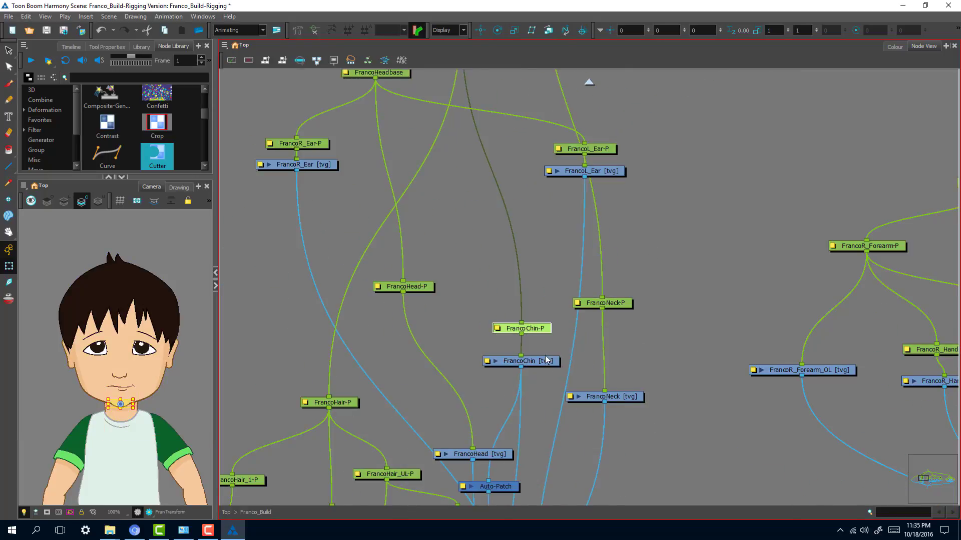
- Select the FrancoR_Ear and FrancoL_Ear drawings in turn and trace each one up to the FrancoHeadbase peg
{"action": "left_click_drag", "start_coordinate": [539, 251], "coordinate": [503, 434]}
{"action": "left_click_drag", "start_coordinate": [445, 449], "coordinate": [503, 326]}
{"action": "left_click", "coordinate": [340, 230]}
{"action": "key", "text": "b"}
{"action": "key", "text": "b"}
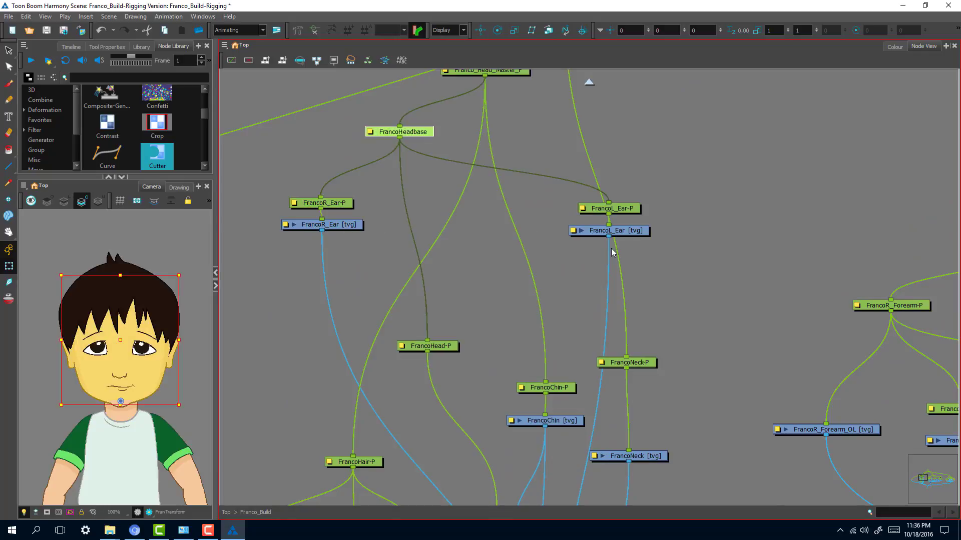
{"action": "left_click", "coordinate": [632, 234]}
{"action": "key", "text": "b"}
{"action": "key", "text": "b"}
- Move the FrancoHead drawing node away from the Auto-Patch node so it sits closer beneath the FrancoHead-P peg
{"action": "left_click_drag", "start_coordinate": [484, 347], "coordinate": [515, 202]}
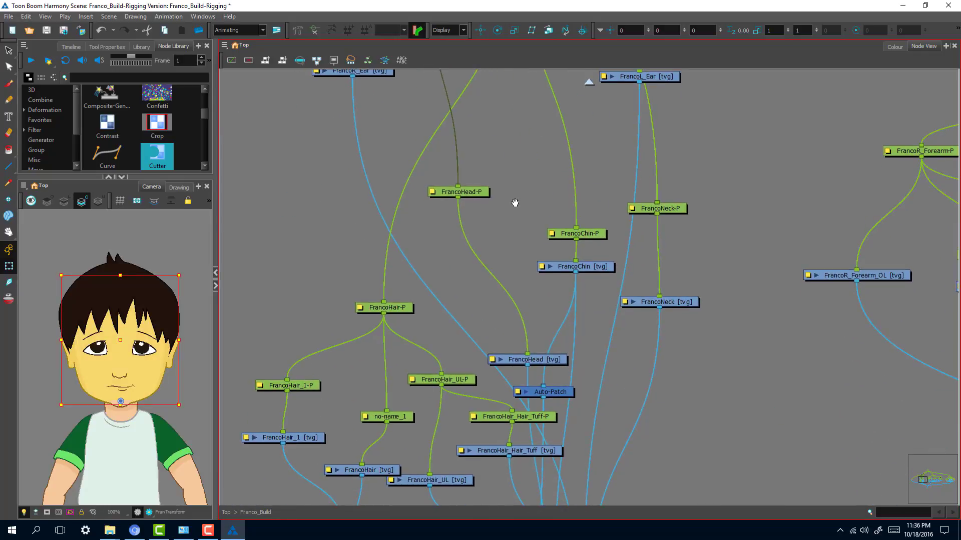
{"action": "left_click_drag", "start_coordinate": [586, 291], "coordinate": [547, 284]}
{"action": "left_click_drag", "start_coordinate": [541, 320], "coordinate": [559, 250]}
{"action": "left_click_drag", "start_coordinate": [530, 285], "coordinate": [480, 257]}
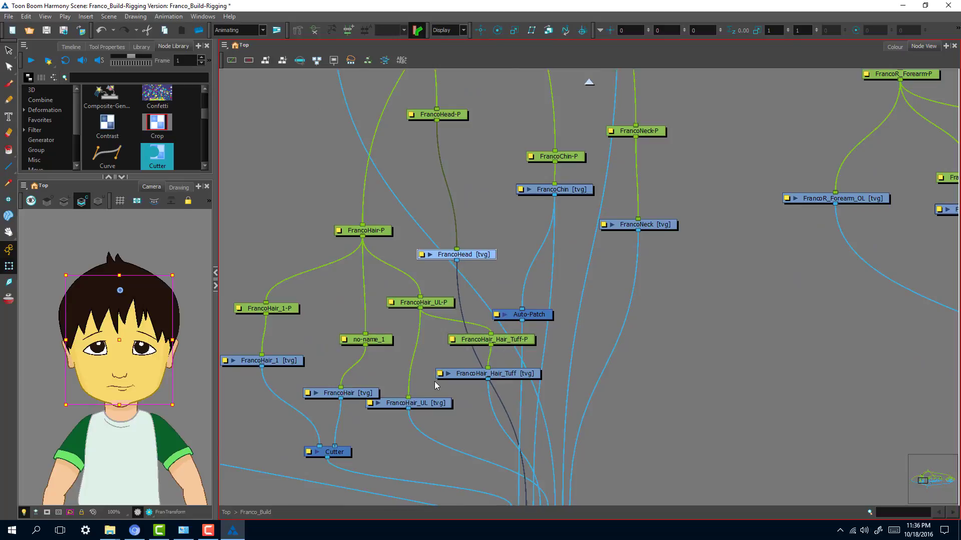
- Move the FrancoHair_Hair_Tuff drawing and its peg together so they sit directly beneath the FrancoHair_UL-P peg
{"action": "left_click_drag", "start_coordinate": [436, 334], "coordinate": [499, 376]}
{"action": "left_click_drag", "start_coordinate": [493, 374], "coordinate": [426, 362]}
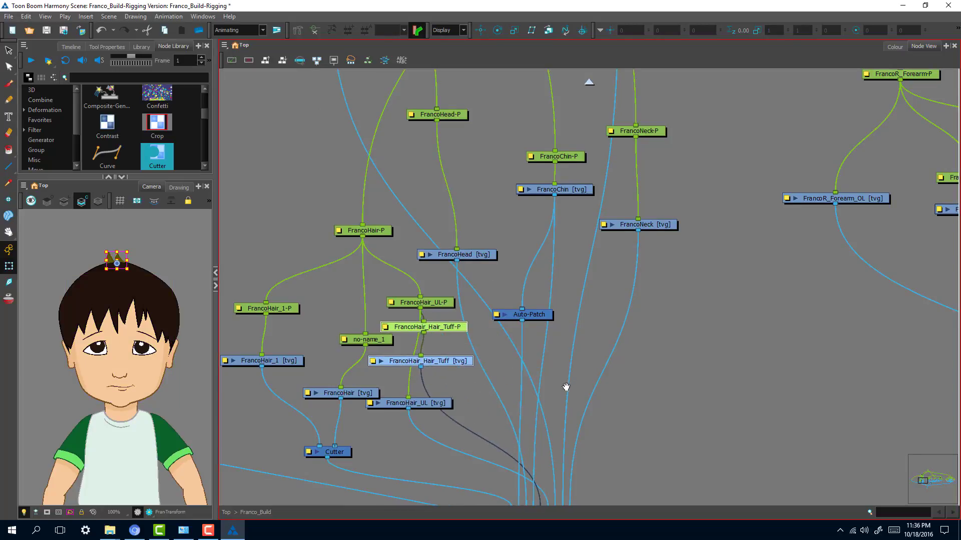
- Detach the Auto-Patch node from FrancoChin and Head_Comp_1, leaving FrancoChin wired directly to the composite, and select FrancoChin
{"action": "left_click_drag", "start_coordinate": [549, 338], "coordinate": [532, 256]}
{"action": "left_click", "coordinate": [528, 235]}
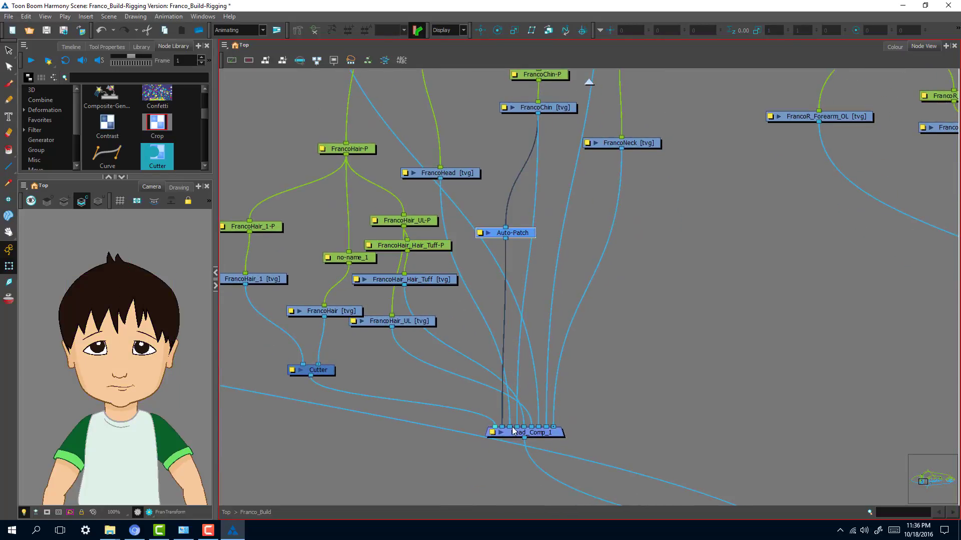
{"action": "left_click_drag", "start_coordinate": [503, 426], "coordinate": [522, 170]}
{"action": "left_click", "coordinate": [509, 190]}
{"action": "left_click", "coordinate": [561, 107]}
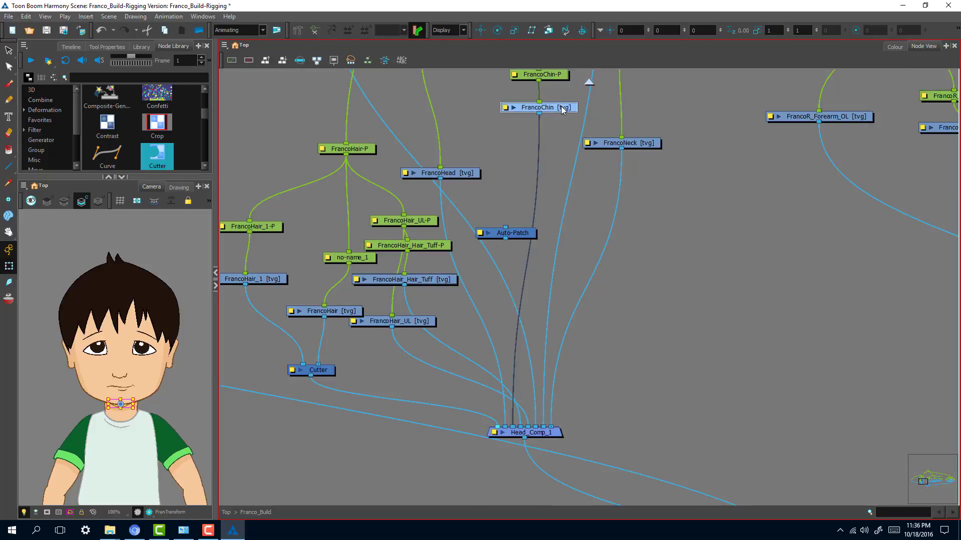
- Reorder the Head_Comp_1 inputs so the FrancoChin connection sits to the left of the FrancoHead connection
{"action": "scroll", "coordinate": [135, 434], "scroll_direction": "up", "scroll_amount": 4}
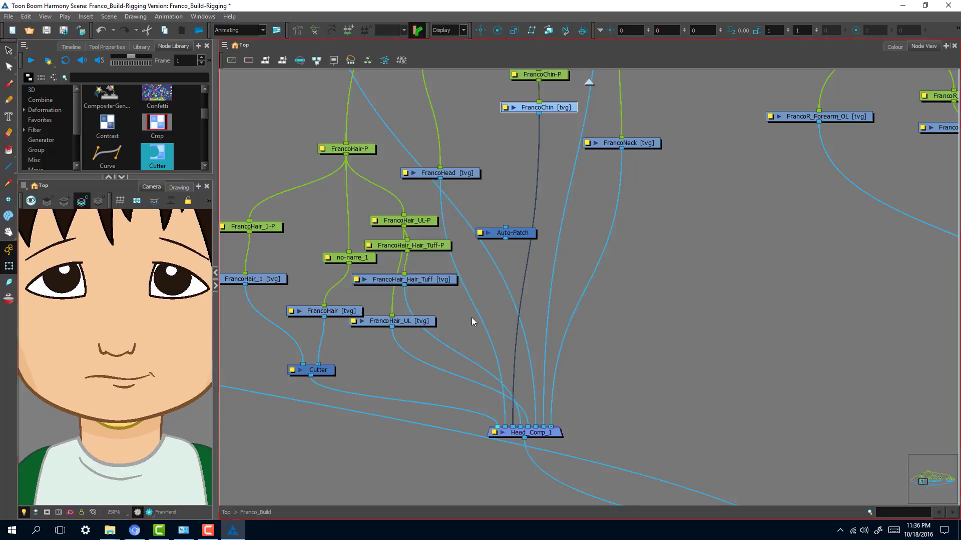
{"action": "mouse_move", "coordinate": [513, 427]}
{"action": "left_mouse_down"}
{"action": "mouse_move", "coordinate": [499, 420]}
{"action": "mouse_move", "coordinate": [505, 427]}
{"action": "left_mouse_up"}
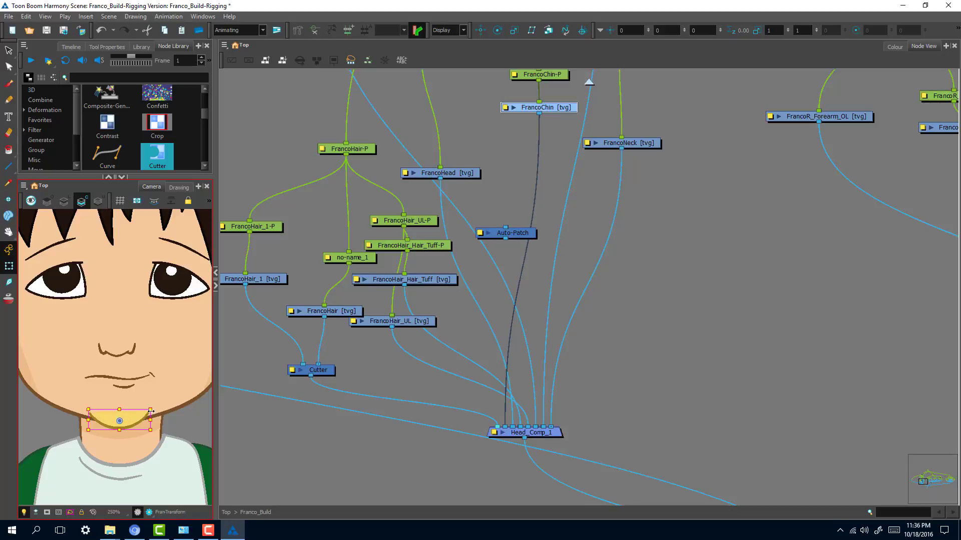
{"action": "left_click", "coordinate": [371, 430]}
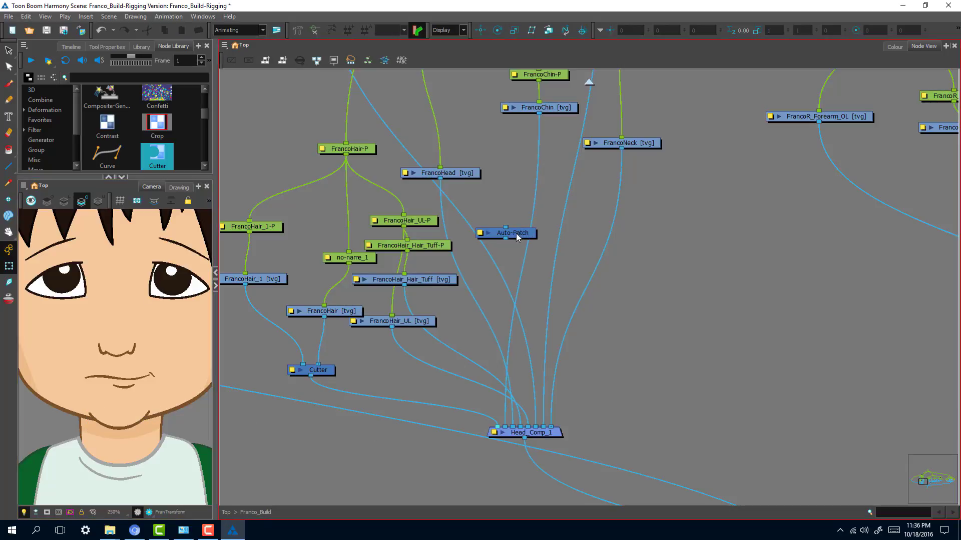
- Try the Auto-Patch node on the cable between FrancoChin and Head_Comp_1, and pull it back off
{"action": "left_click_drag", "start_coordinate": [516, 235], "coordinate": [539, 235]}
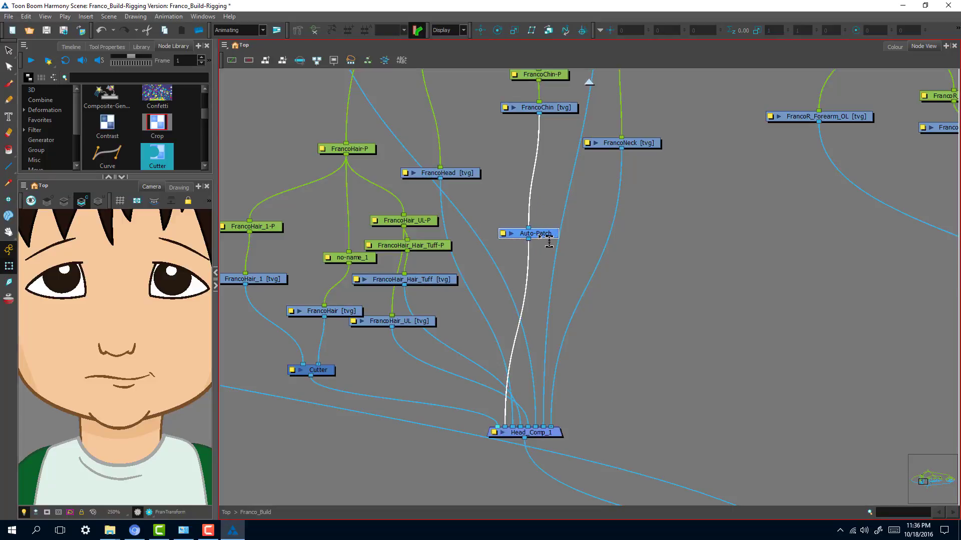
{"action": "left_click_drag", "start_coordinate": [539, 235], "coordinate": [512, 218]}
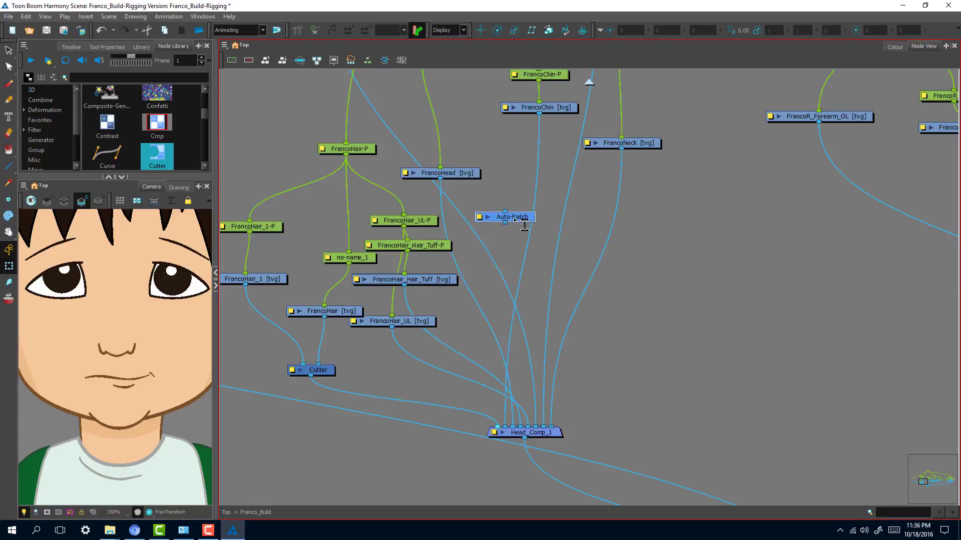
{"action": "left_click", "coordinate": [520, 145]}
- Check the FrancoChin artwork on its own in the Drawing view and return to the Camera view
{"action": "left_click", "coordinate": [140, 236]}
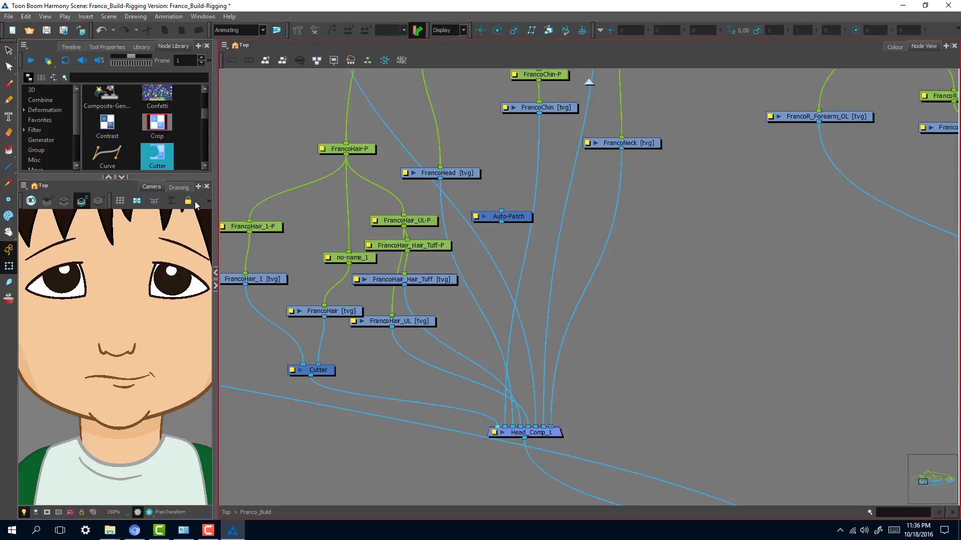
{"action": "left_click", "coordinate": [178, 187]}
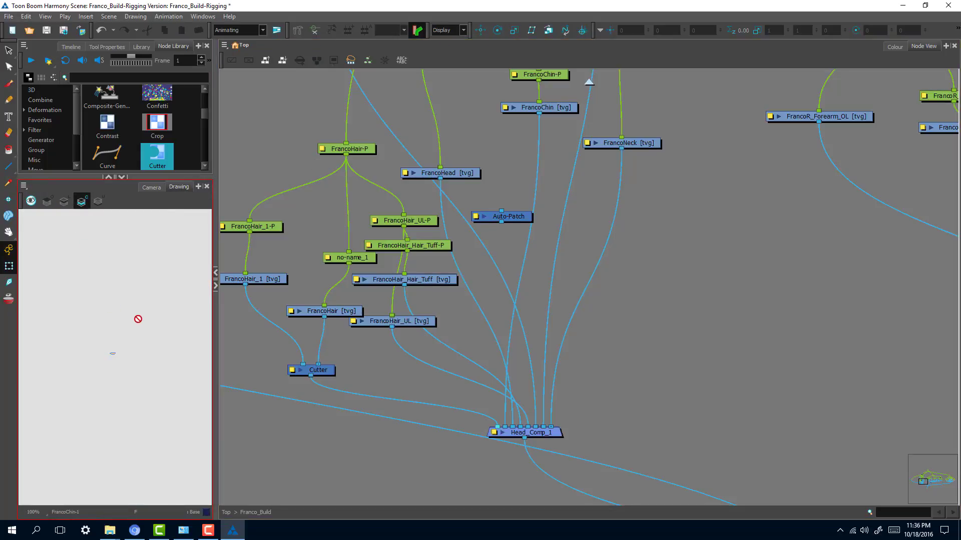
{"action": "key", "text": "2"}
{"action": "key", "text": "2"}
{"action": "left_click", "coordinate": [64, 201]}
{"action": "left_click", "coordinate": [82, 201]}
{"action": "left_click", "coordinate": [151, 187]}
{"action": "left_click", "coordinate": [514, 156]}
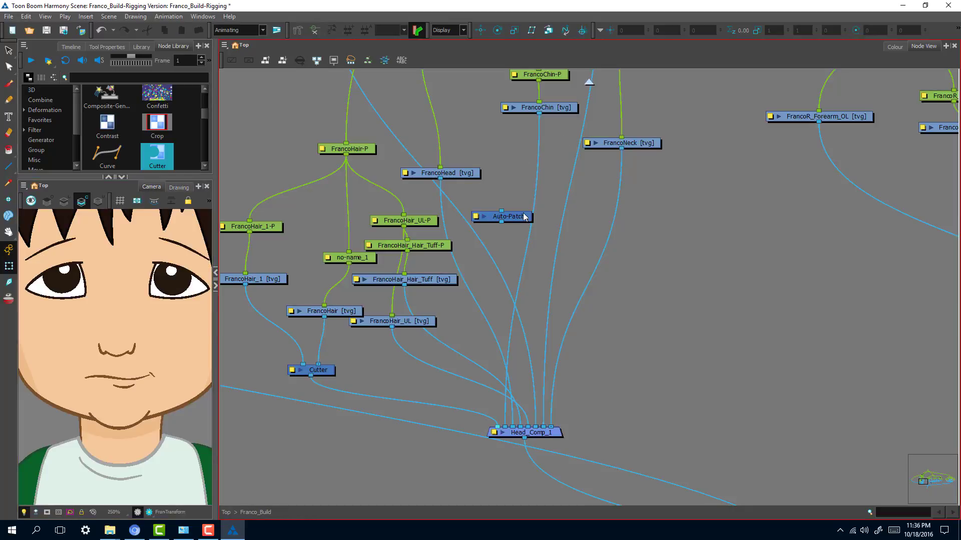
- Insert the Auto-Patch node into the cable between FrancoChin and Head_Comp_1 and shift it slightly left
{"action": "left_click_drag", "start_coordinate": [524, 221], "coordinate": [540, 229]}
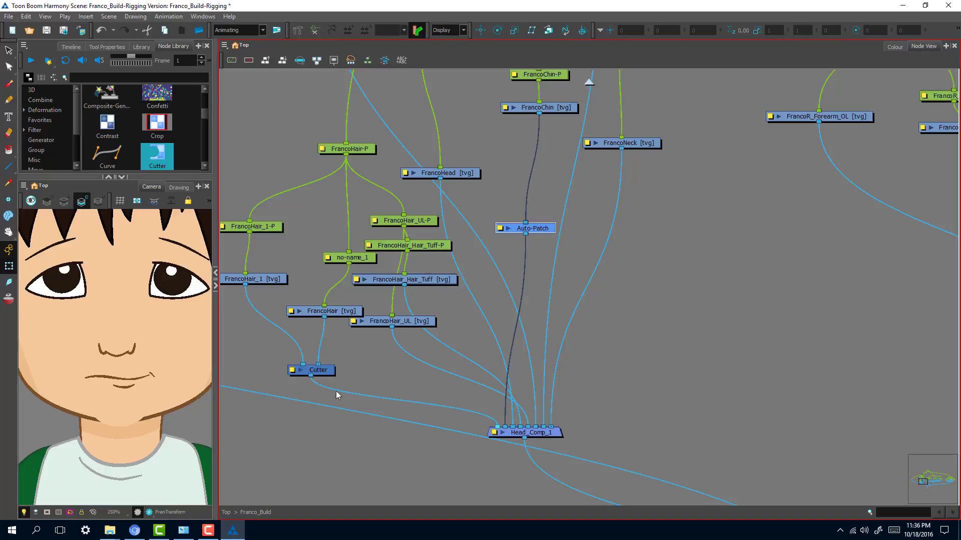
{"action": "left_click", "coordinate": [104, 418]}
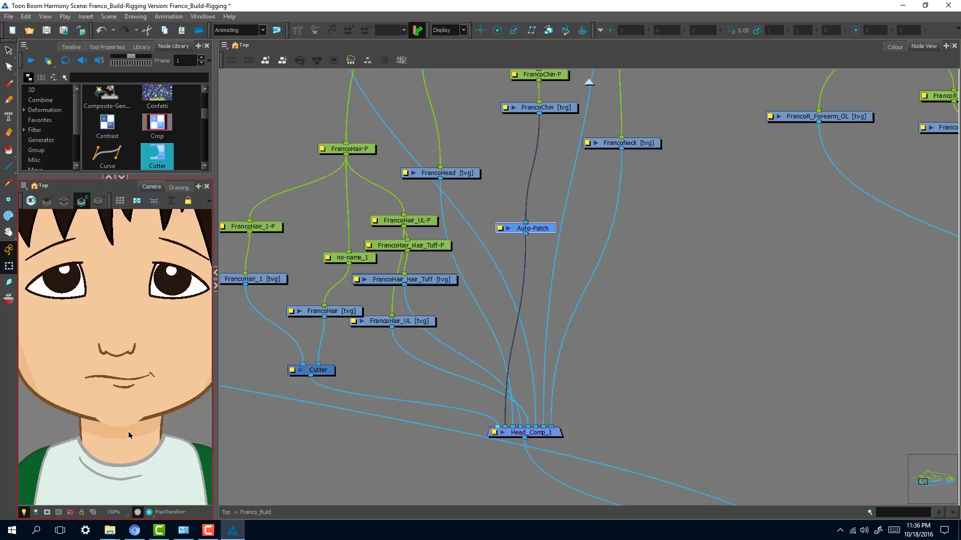
{"action": "left_click_drag", "start_coordinate": [544, 229], "coordinate": [523, 231]}
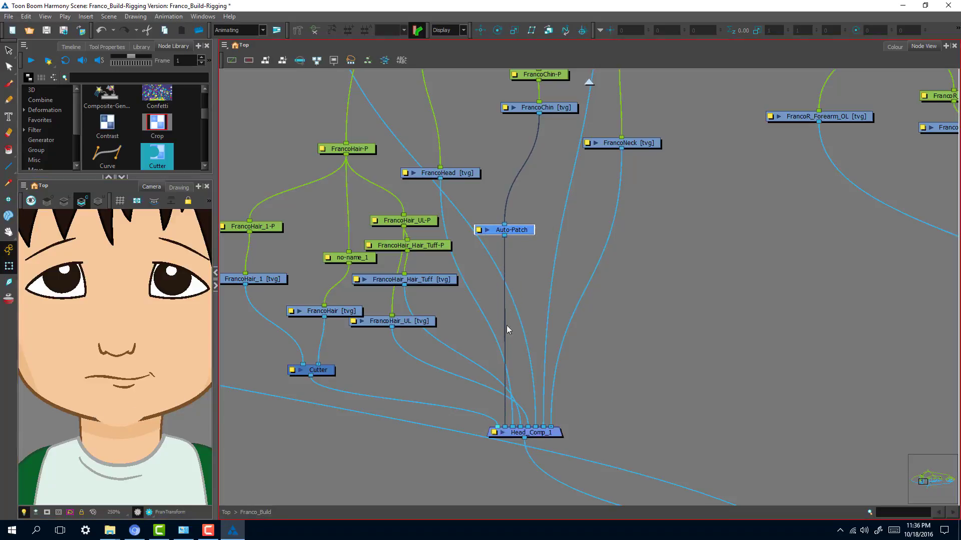
- Connect a second FrancoChin output directly to Head_Comp_1, to the right of the FrancoHead input, and check the chin on the whole character
{"action": "left_click", "coordinate": [459, 174]}
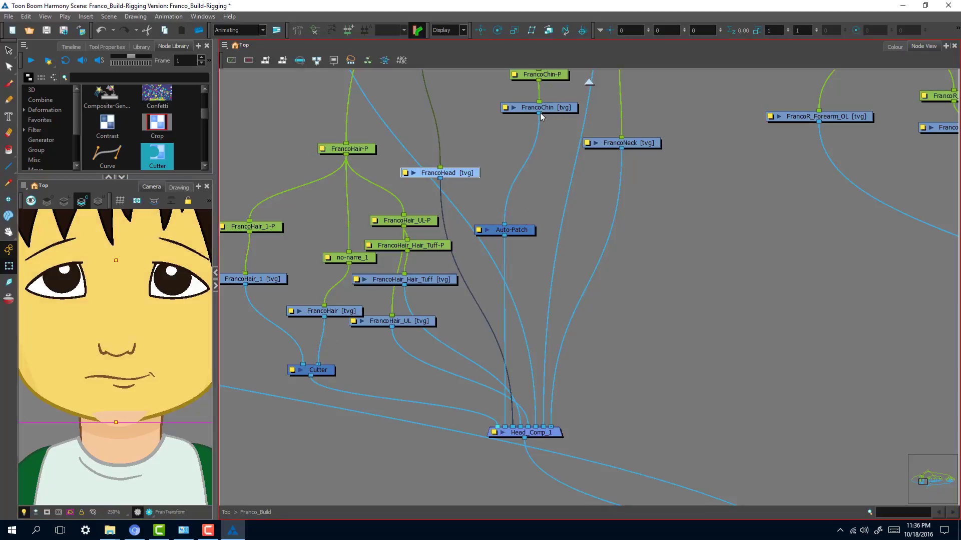
{"action": "left_click_drag", "start_coordinate": [540, 116], "coordinate": [515, 427]}
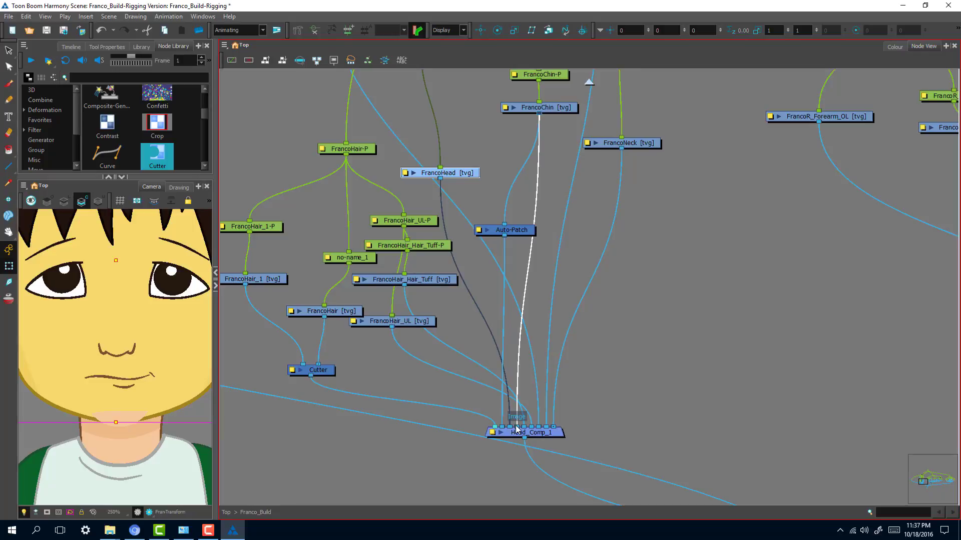
{"action": "left_click_drag", "start_coordinate": [517, 429], "coordinate": [517, 428]}
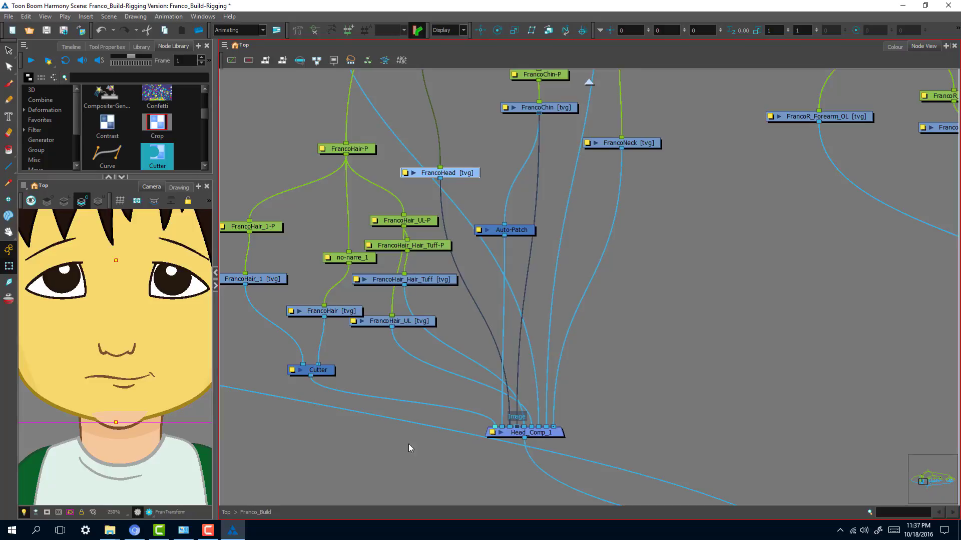
{"action": "left_click", "coordinate": [291, 431]}
{"action": "scroll", "coordinate": [190, 427], "scroll_direction": "down", "scroll_amount": 4}
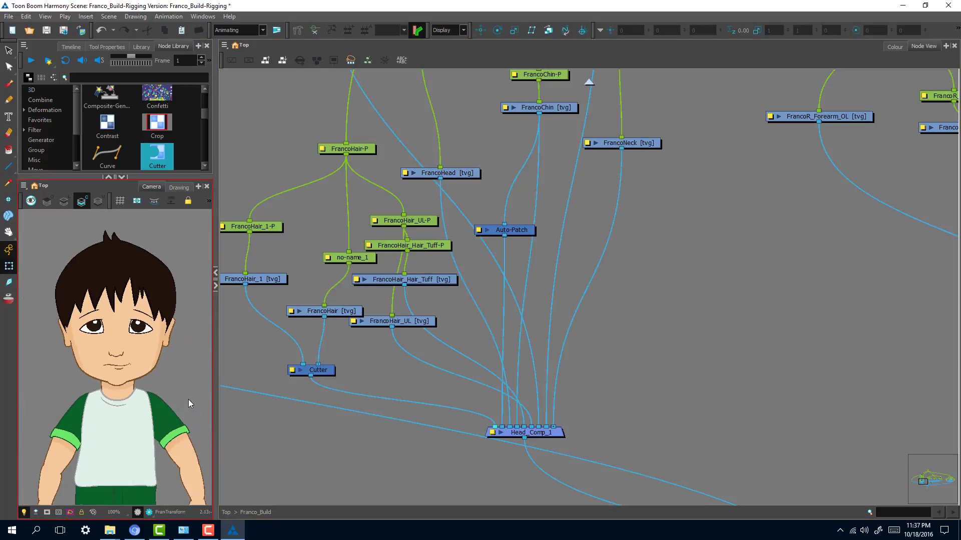
{"action": "scroll", "coordinate": [188, 403], "scroll_direction": "down", "scroll_amount": 1}
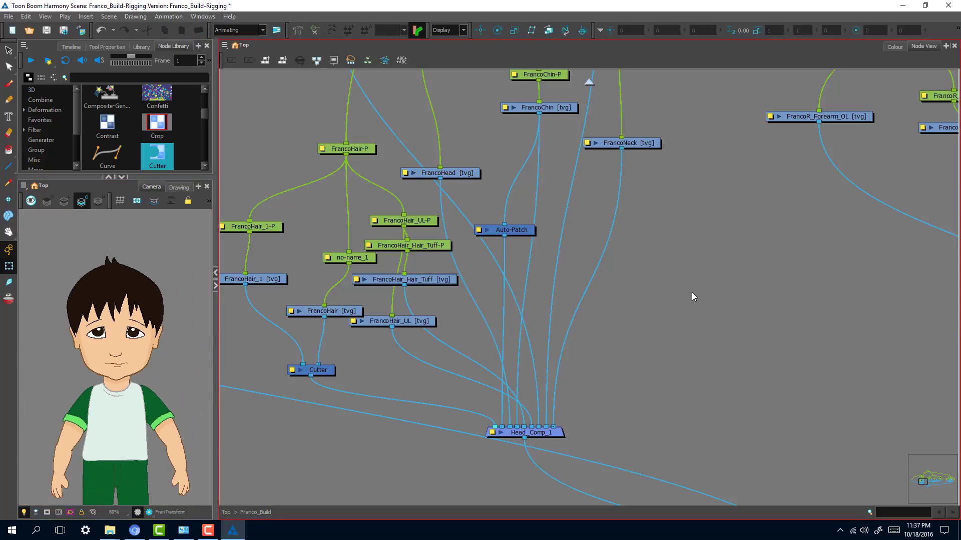
- Trace the head network from Head_Comp_1 up to the Head_Comp-P peg and select that peg to see what it controls
{"action": "scroll", "coordinate": [671, 305], "scroll_direction": "down", "scroll_amount": 3}
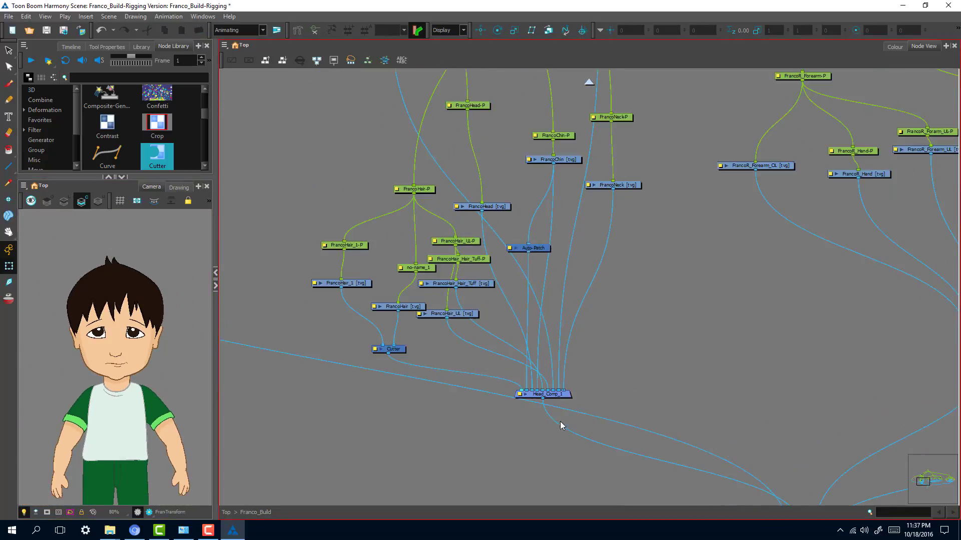
{"action": "scroll", "coordinate": [560, 425], "scroll_direction": "up", "scroll_amount": 2}
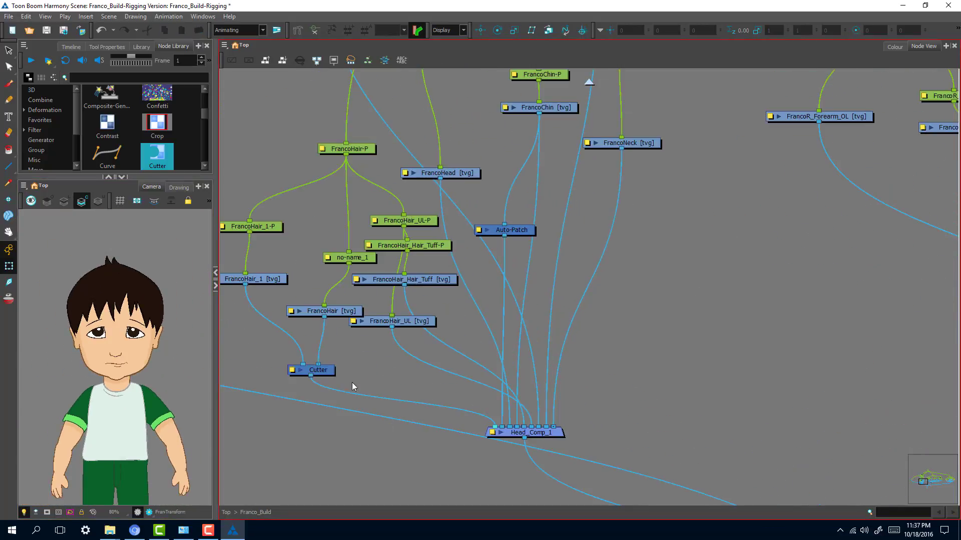
{"action": "left_click_drag", "start_coordinate": [623, 392], "coordinate": [654, 385]}
{"action": "key", "text": "1"}
{"action": "key", "text": "1"}
{"action": "key", "text": "1"}
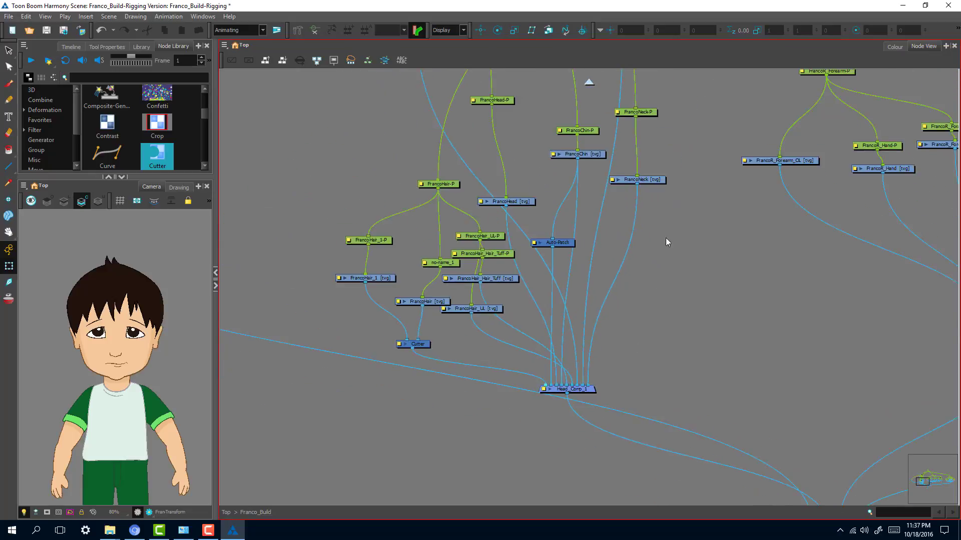
{"action": "left_click_drag", "start_coordinate": [683, 256], "coordinate": [663, 448]}
{"action": "key", "text": "2"}
{"action": "key", "text": "2"}
{"action": "left_click_drag", "start_coordinate": [659, 161], "coordinate": [635, 299]}
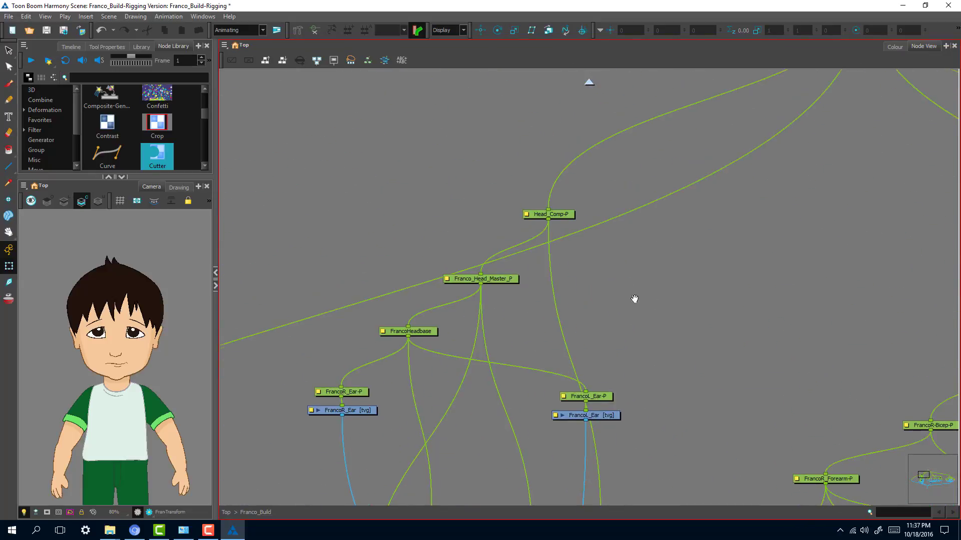
{"action": "mouse_move", "coordinate": [566, 215]}
{"action": "left_mouse_down"}
{"action": "mouse_move", "coordinate": [493, 218]}
{"action": "mouse_move", "coordinate": [563, 211]}
{"action": "left_mouse_up"}
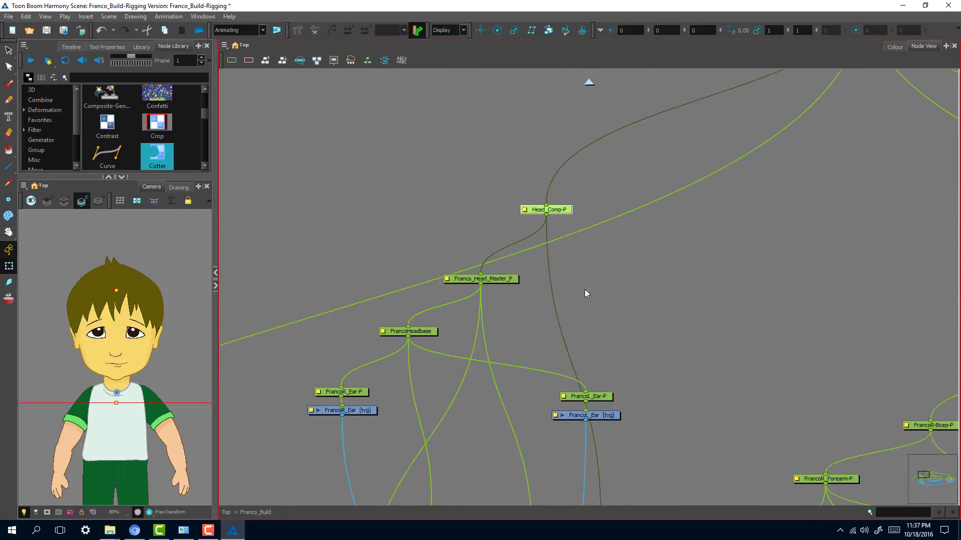
- Follow the head network from the Head_Comp-P peg back down to the Head_Comp_1 composite and examine its inputs
{"action": "left_click_drag", "start_coordinate": [604, 405], "coordinate": [632, 162]}
{"action": "left_click_drag", "start_coordinate": [628, 278], "coordinate": [654, 35]}
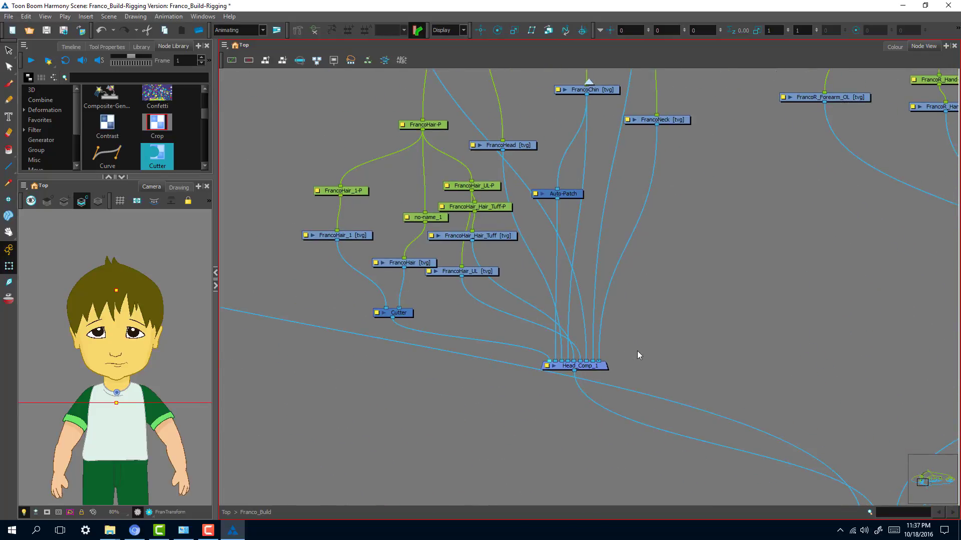
{"action": "scroll", "coordinate": [629, 328], "scroll_direction": "down", "scroll_amount": 2}
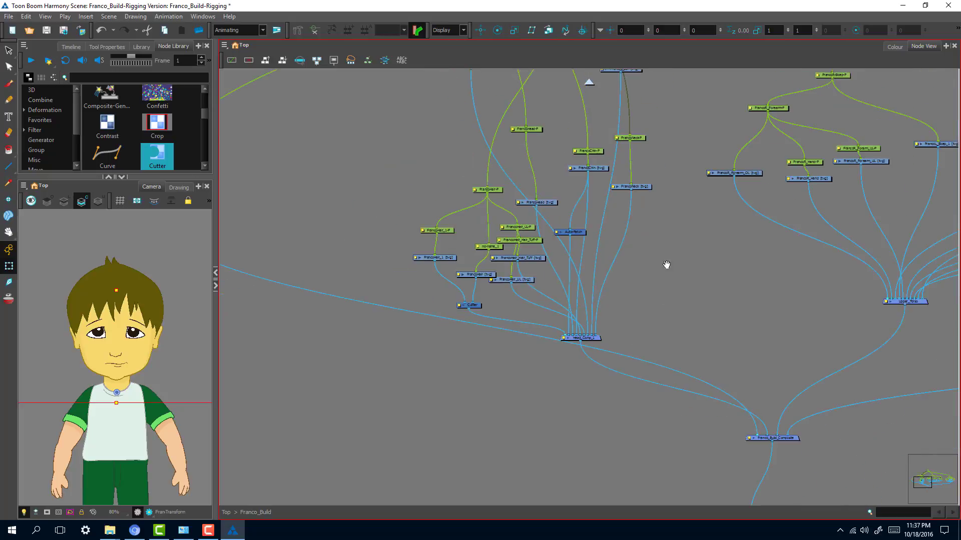
{"action": "left_click_drag", "start_coordinate": [667, 266], "coordinate": [635, 363]}
{"action": "scroll", "coordinate": [572, 396], "scroll_direction": "up", "scroll_amount": 2}
{"action": "scroll", "coordinate": [572, 400], "scroll_direction": "up", "scroll_amount": 2}
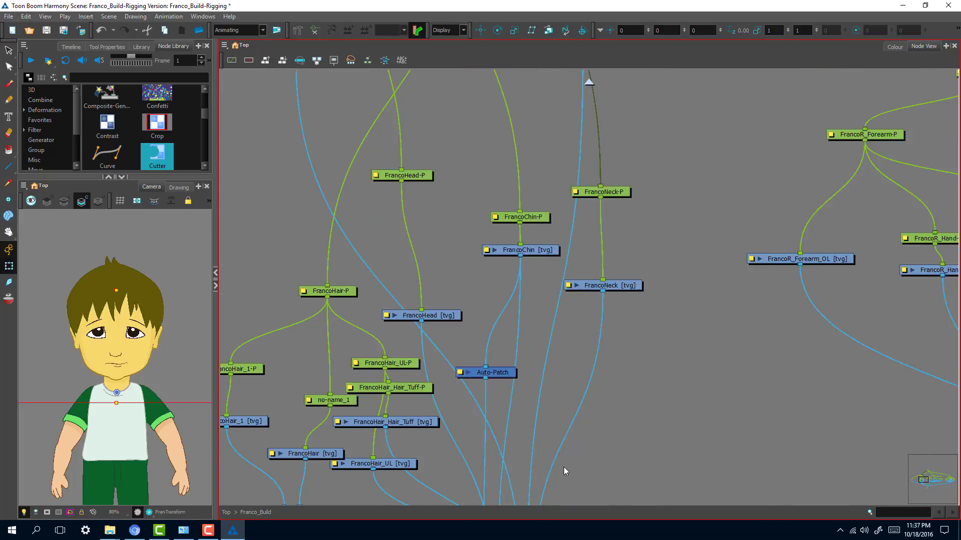
{"action": "left_click_drag", "start_coordinate": [566, 469], "coordinate": [594, 329]}
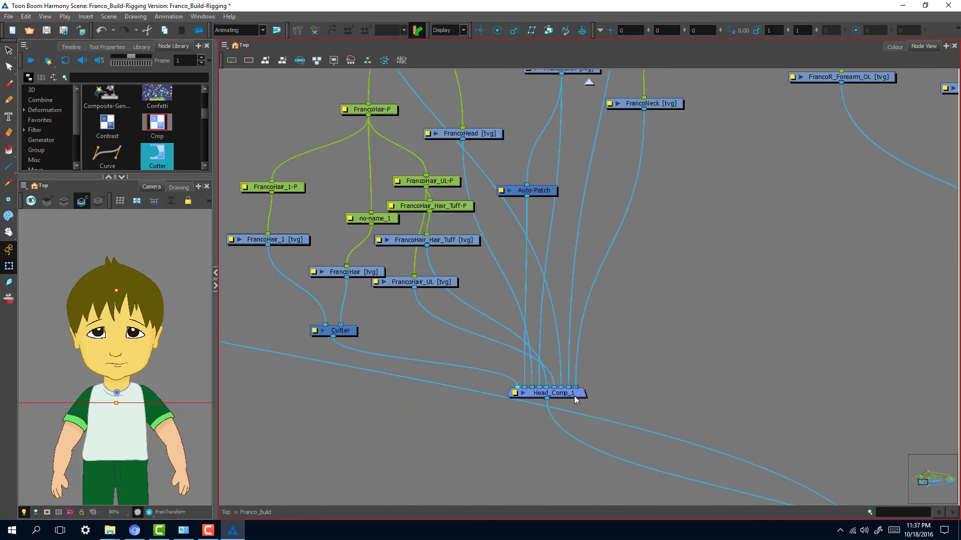
- Add a new Composite node from the node library and place it just left of Head_Comp_1
{"action": "left_click", "coordinate": [153, 149]}
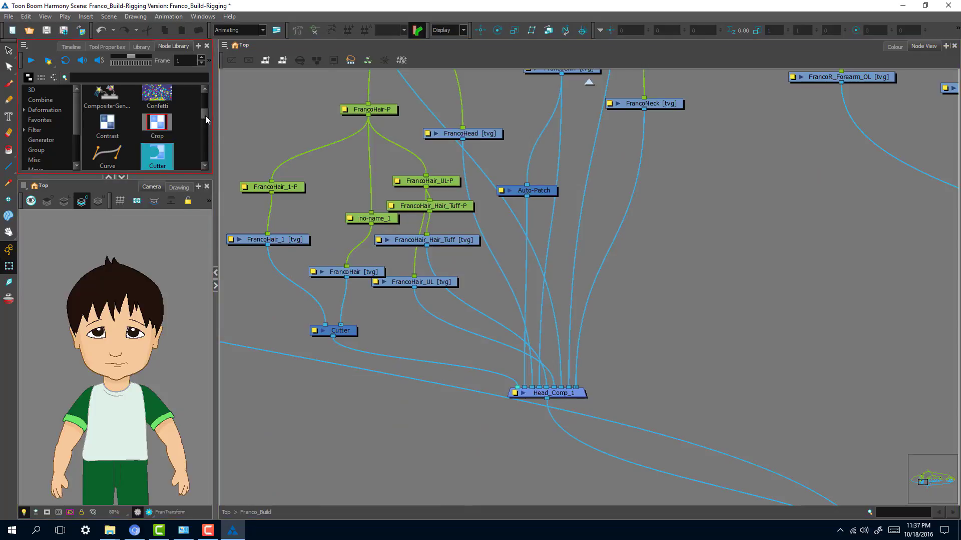
{"action": "scroll", "coordinate": [205, 116], "scroll_direction": "up", "scroll_amount": 2}
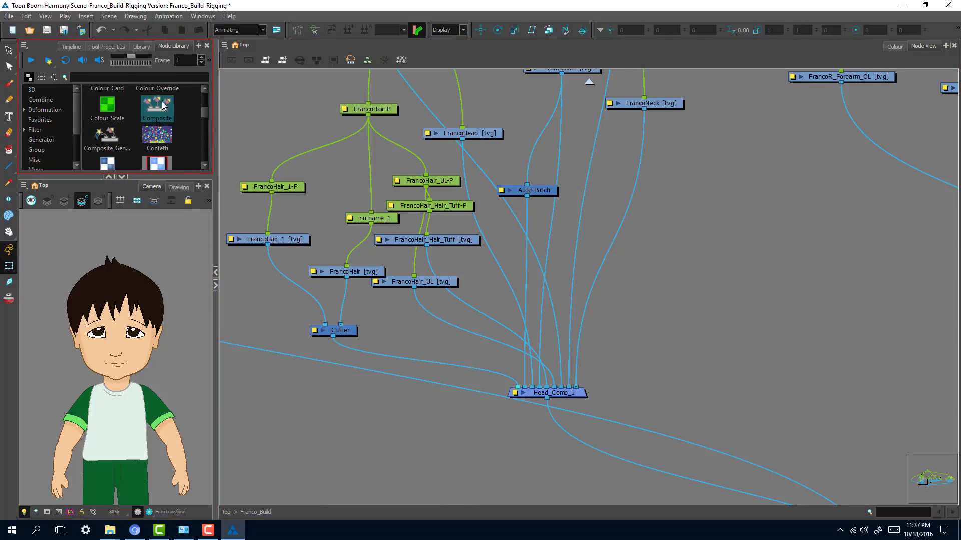
{"action": "left_click", "coordinate": [160, 107]}
{"action": "left_click_drag", "start_coordinate": [678, 344], "coordinate": [455, 423]}
{"action": "key", "text": "2"}
{"action": "key", "text": "2"}
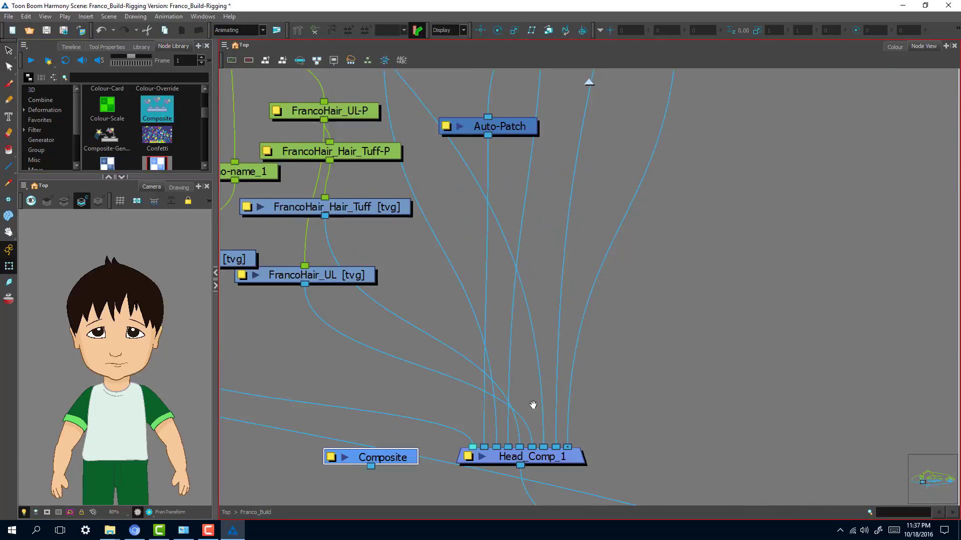
{"action": "left_click_drag", "start_coordinate": [534, 405], "coordinate": [639, 298]}
{"action": "key", "text": "2"}
{"action": "key", "text": "2"}
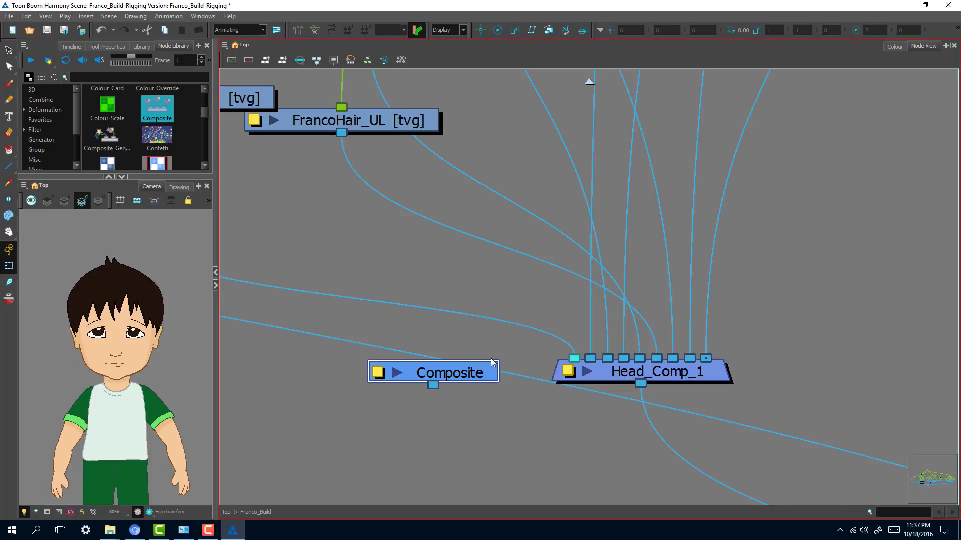
{"action": "left_click_drag", "start_coordinate": [479, 369], "coordinate": [488, 368]}
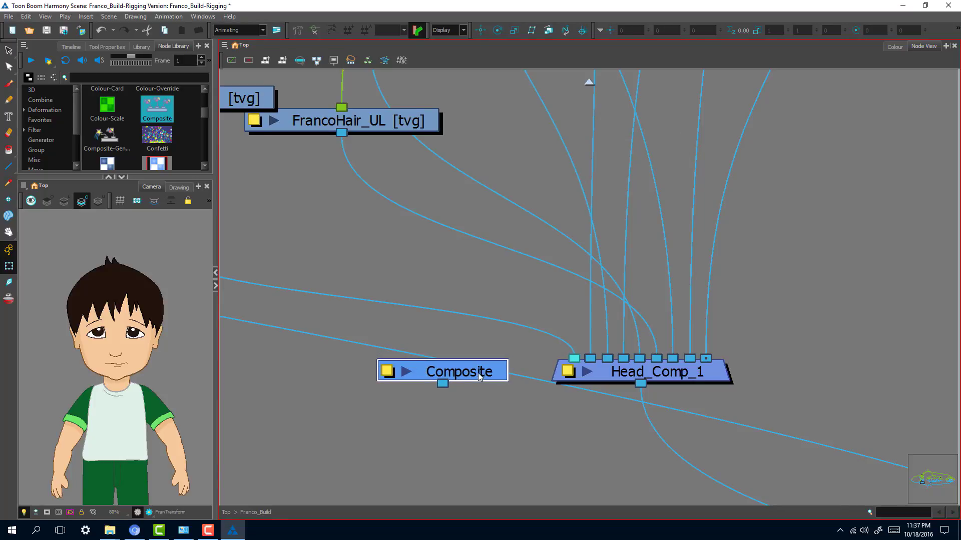
- Open the layer properties of the new Composite and of Head_Comp_1 side by side and compare their modes
{"action": "left_click", "coordinate": [387, 372]}
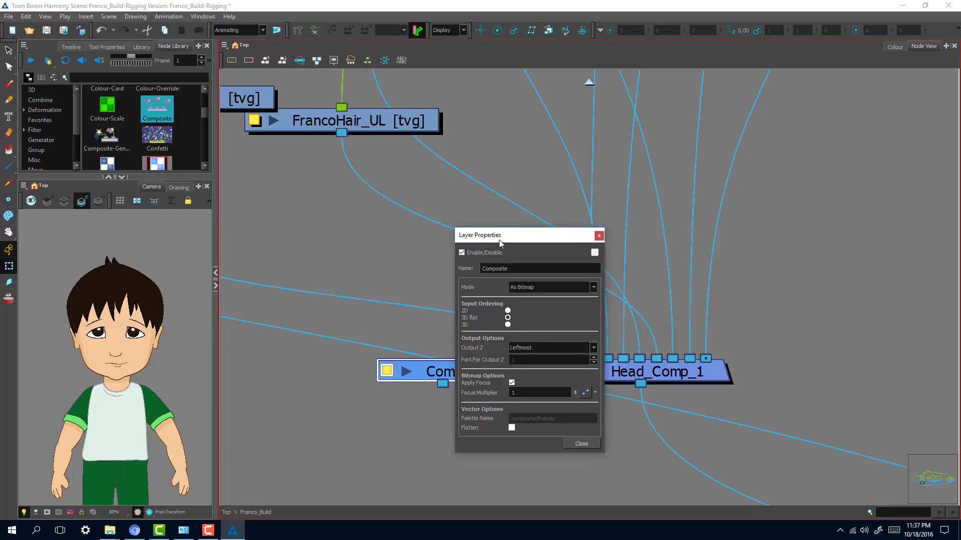
{"action": "left_click_drag", "start_coordinate": [515, 235], "coordinate": [268, 245]}
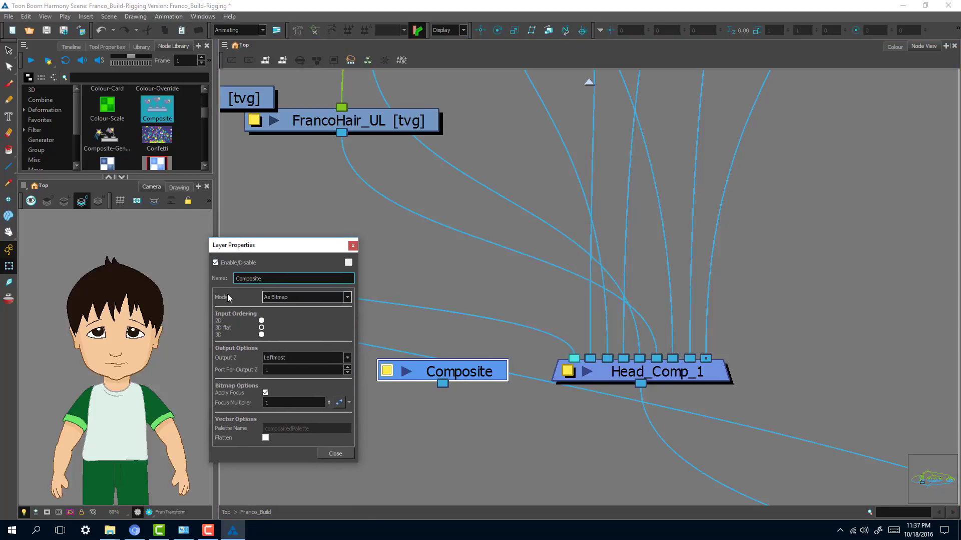
{"action": "left_click", "coordinate": [568, 372]}
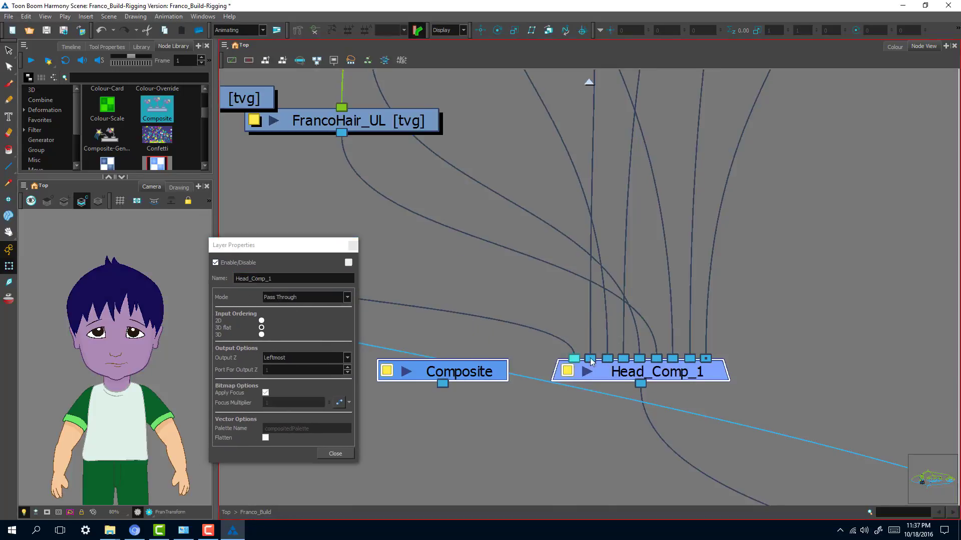
{"action": "left_click_drag", "start_coordinate": [700, 264], "coordinate": [840, 241]}
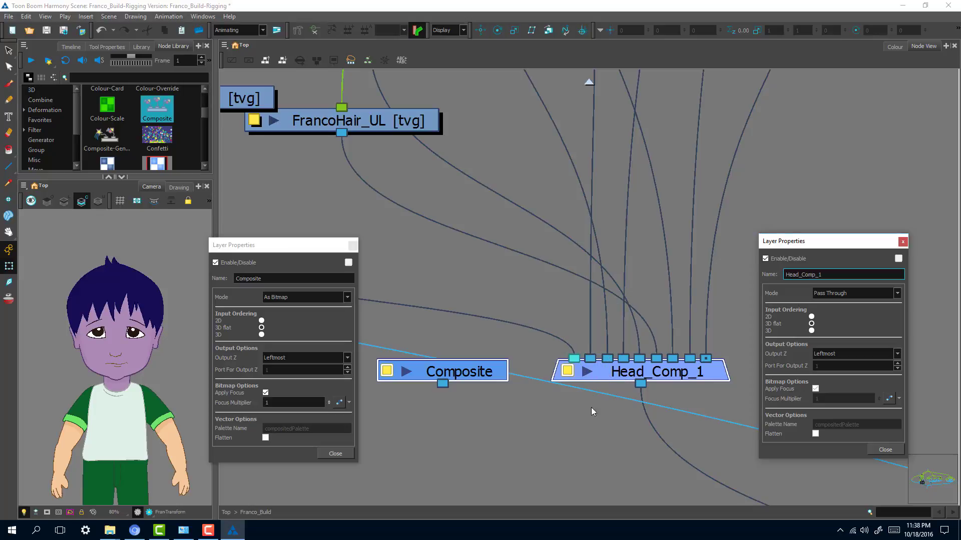
{"action": "left_click", "coordinate": [574, 433]}
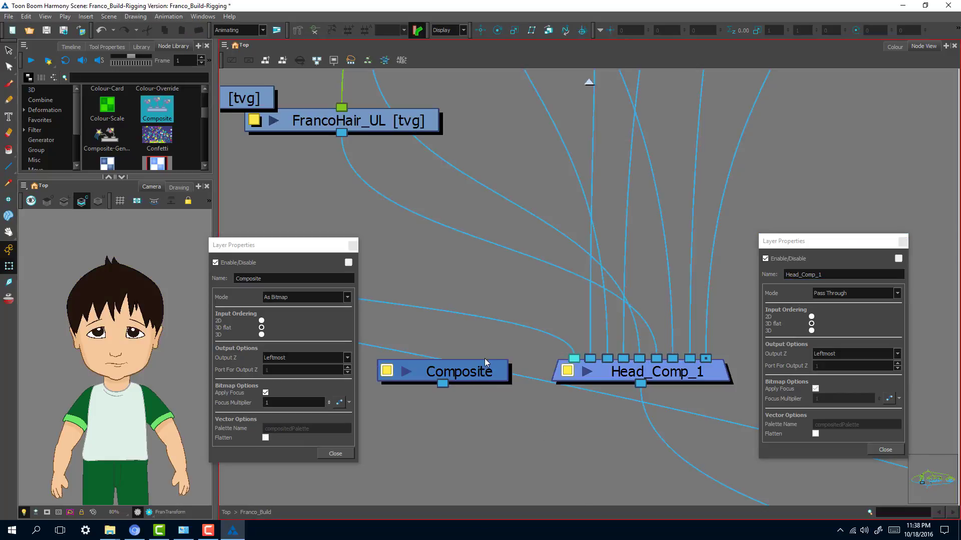
{"action": "left_click_drag", "start_coordinate": [484, 358], "coordinate": [505, 364]}
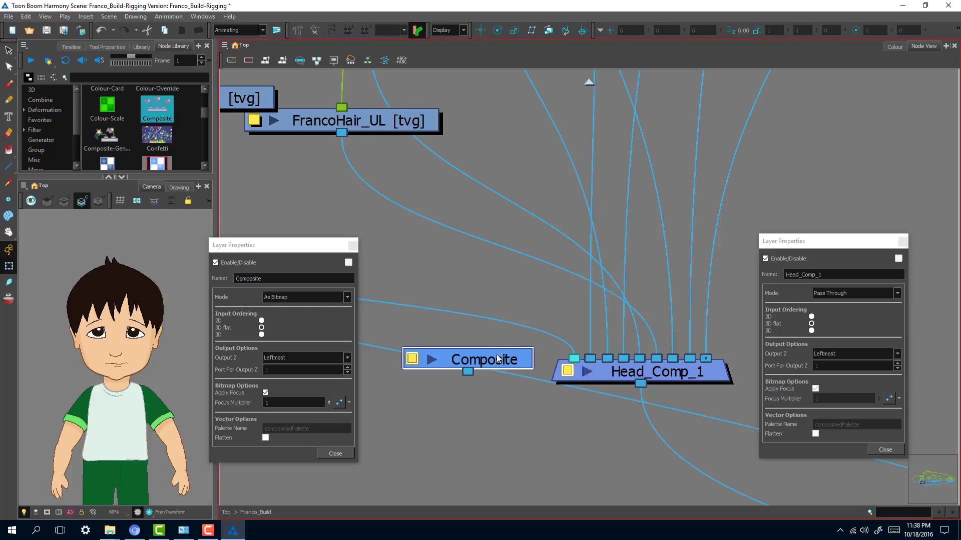
{"action": "left_click_drag", "start_coordinate": [483, 360], "coordinate": [467, 373]}
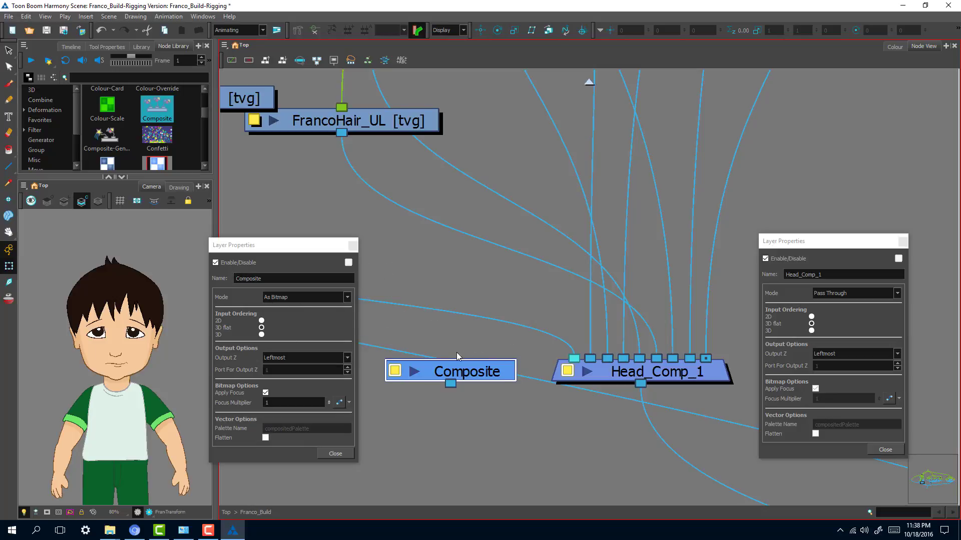
- Delete the new Composite node beside Head_Comp_1 and close the open layer properties windows
{"action": "left_click", "coordinate": [353, 246]}
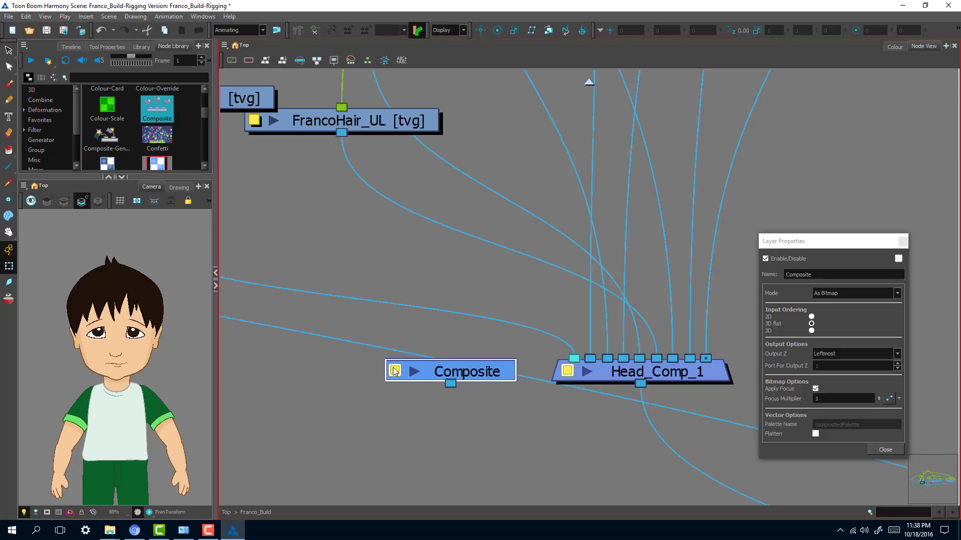
{"action": "left_click", "coordinate": [567, 371]}
{"action": "left_click", "coordinate": [395, 370]}
{"action": "left_click_drag", "start_coordinate": [500, 374], "coordinate": [501, 374]}
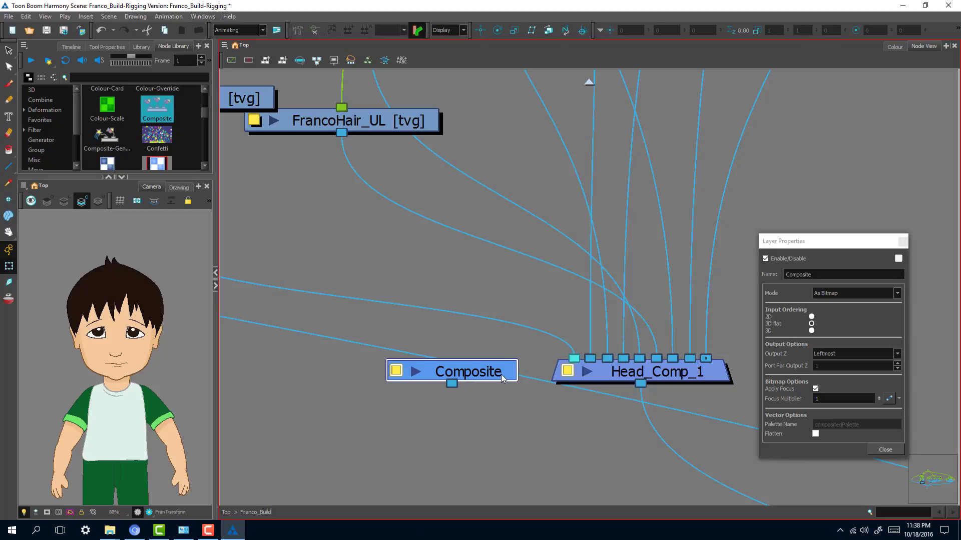
{"action": "key", "text": "Delete"}
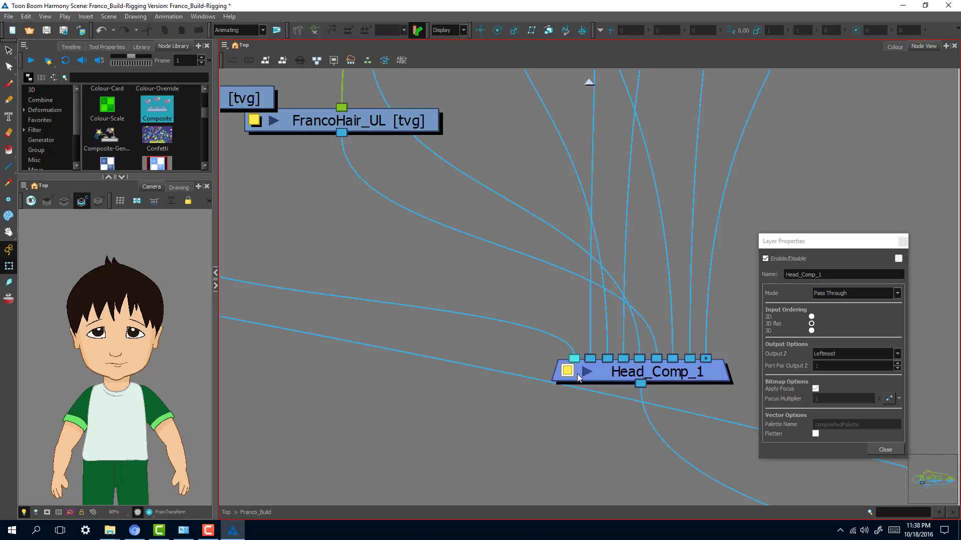
{"action": "left_click", "coordinate": [602, 371]}
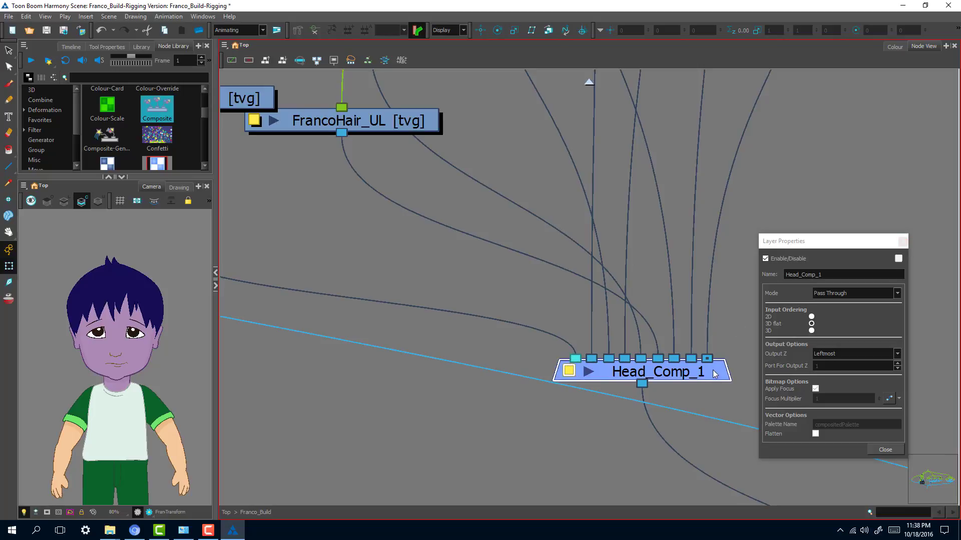
{"action": "left_click", "coordinate": [902, 242]}
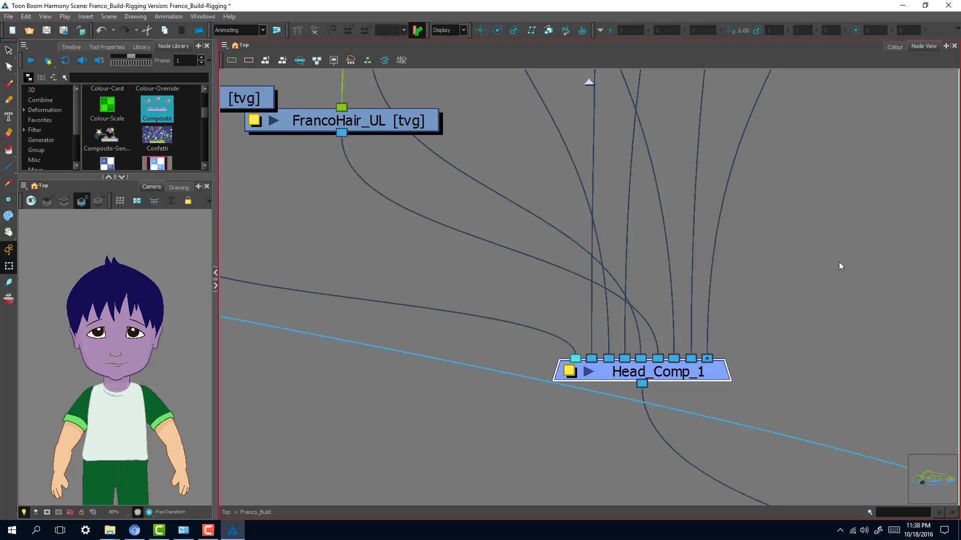
- Group all the head nodes, from the Head_Comp-P peg down to the Head_Comp_1 composite, into a single group node
{"action": "scroll", "coordinate": [734, 338], "scroll_direction": "down", "scroll_amount": 3}
{"action": "scroll", "coordinate": [734, 320], "scroll_direction": "down", "scroll_amount": 5}
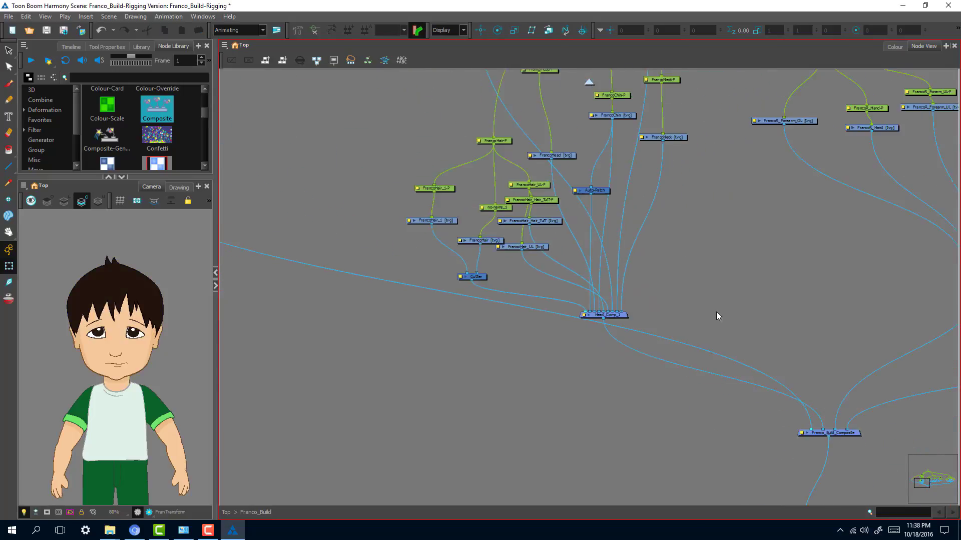
{"action": "left_click_drag", "start_coordinate": [673, 232], "coordinate": [638, 376]}
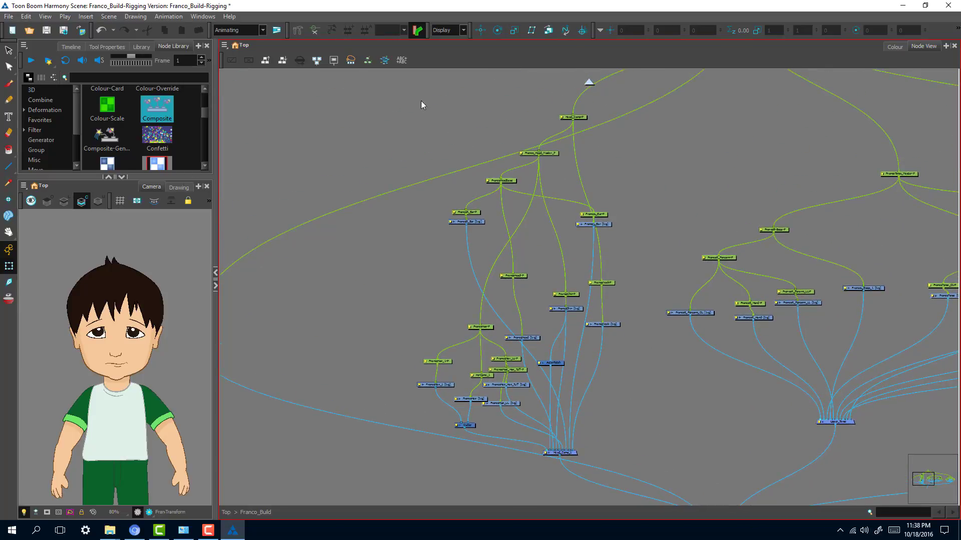
{"action": "left_click_drag", "start_coordinate": [418, 95], "coordinate": [637, 485]}
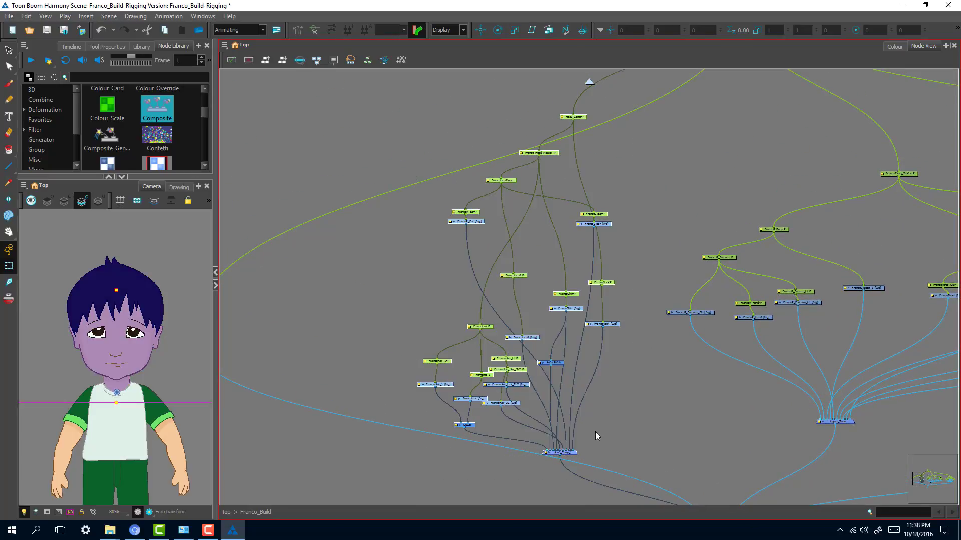
{"action": "key", "text": "ctrl+g"}
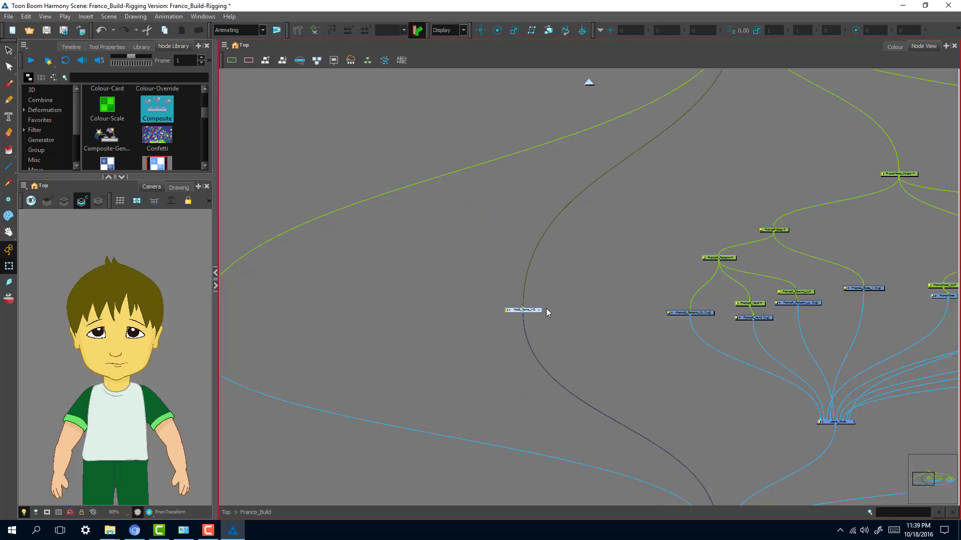
{"action": "left_click_drag", "start_coordinate": [528, 312], "coordinate": [479, 301]}
{"action": "left_click_drag", "start_coordinate": [421, 302], "coordinate": [523, 308]}
{"action": "left_click_drag", "start_coordinate": [314, 342], "coordinate": [575, 324]}
- Find the torso network beside the head group and select the FrancoTorso_Master-P peg to check which body parts it controls
{"action": "scroll", "coordinate": [533, 319], "scroll_direction": "up", "scroll_amount": 3}
{"action": "left_click_drag", "start_coordinate": [690, 307], "coordinate": [683, 310]}
{"action": "scroll", "coordinate": [738, 326], "scroll_direction": "down", "scroll_amount": 1}
{"action": "left_click_drag", "start_coordinate": [738, 327], "coordinate": [415, 265]}
{"action": "left_click_drag", "start_coordinate": [698, 347], "coordinate": [384, 388]}
{"action": "left_click_drag", "start_coordinate": [662, 291], "coordinate": [588, 323]}
{"action": "scroll", "coordinate": [653, 287], "scroll_direction": "down", "scroll_amount": 1}
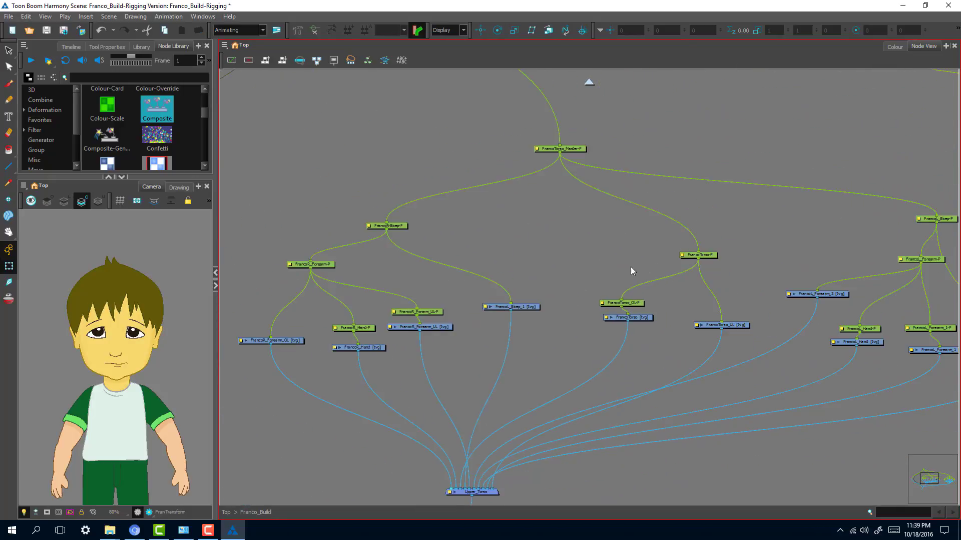
{"action": "left_click", "coordinate": [580, 148]}
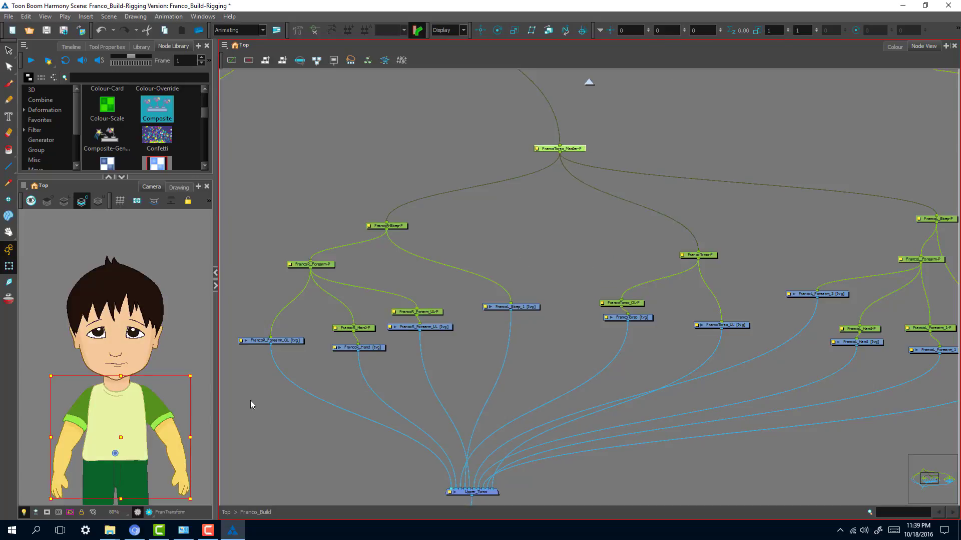
{"action": "left_click", "coordinate": [486, 274]}
- Examine the right arm nodes feeding Upper_Torso, selecting FrancoR_Forearm_UL with its peg and FrancoL_Bicep_1 to identify their parts on the character
{"action": "scroll", "coordinate": [445, 307], "scroll_direction": "up", "scroll_amount": 3}
{"action": "left_click_drag", "start_coordinate": [418, 411], "coordinate": [639, 261]}
{"action": "left_click_drag", "start_coordinate": [602, 335], "coordinate": [605, 329]}
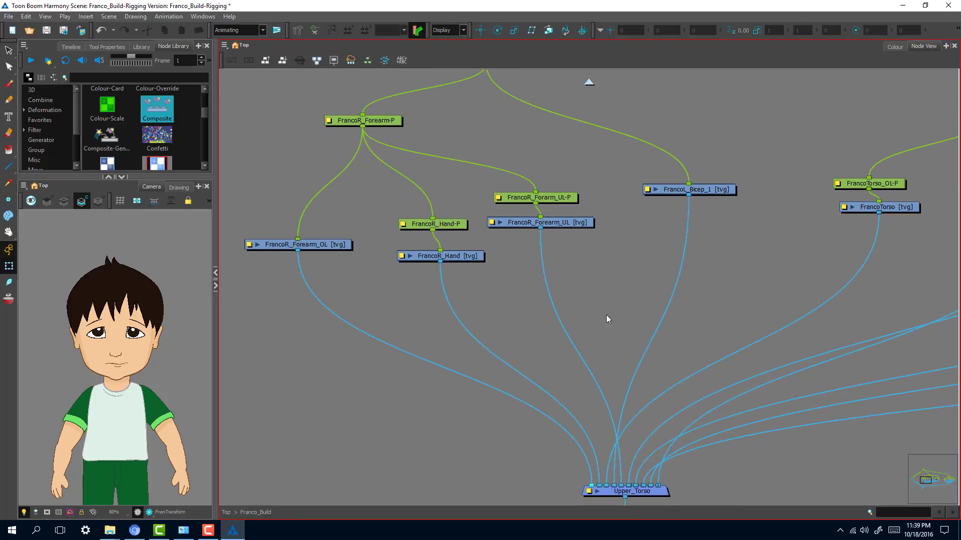
{"action": "key", "text": "2"}
{"action": "key", "text": "2"}
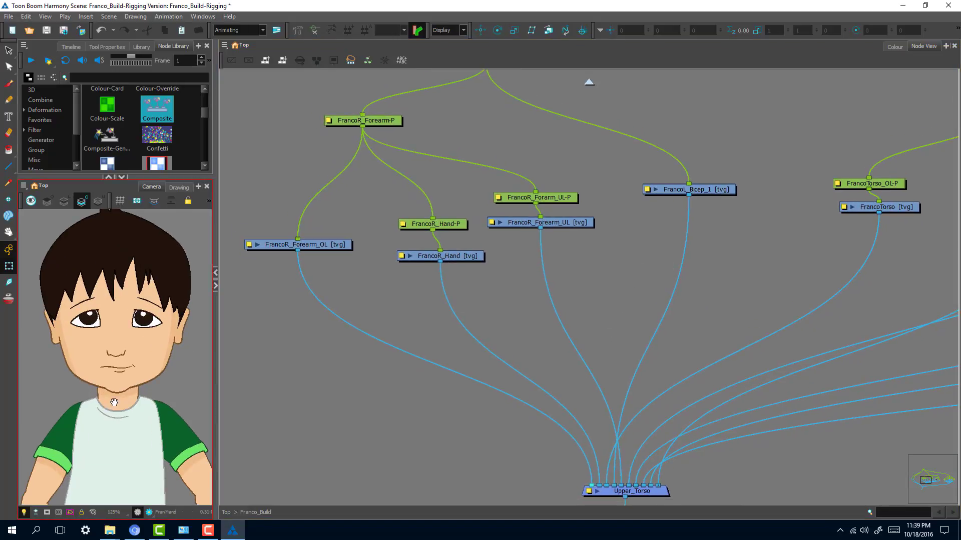
{"action": "left_click_drag", "start_coordinate": [114, 402], "coordinate": [189, 293]}
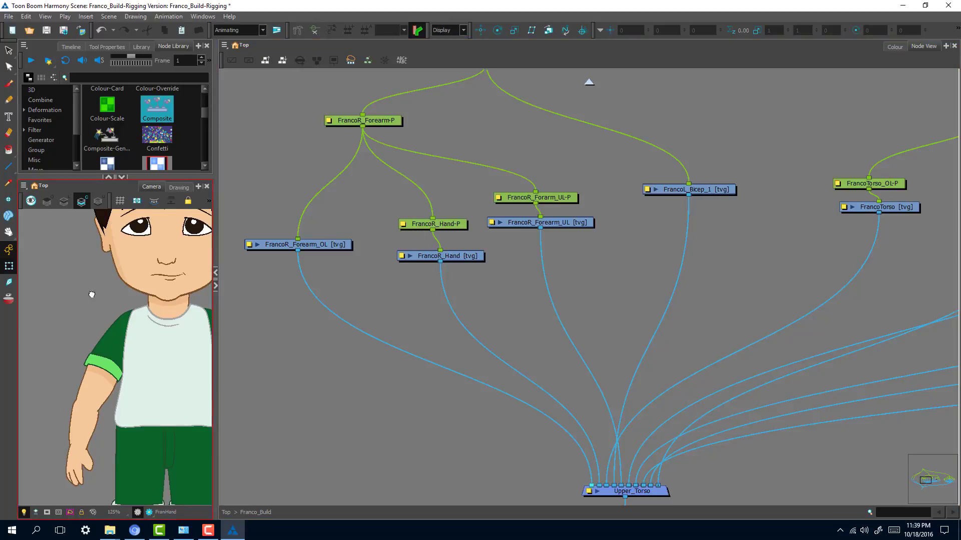
{"action": "left_click_drag", "start_coordinate": [169, 353], "coordinate": [150, 344]}
{"action": "left_click", "coordinate": [449, 224]}
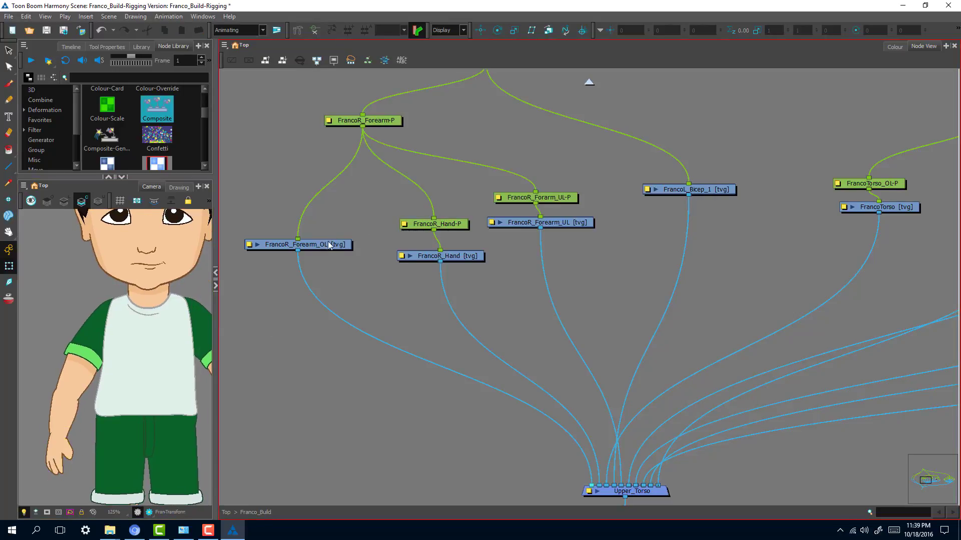
{"action": "left_click", "coordinate": [301, 244]}
{"action": "left_click_drag", "start_coordinate": [301, 244], "coordinate": [318, 249]}
{"action": "left_click_drag", "start_coordinate": [581, 193], "coordinate": [541, 239]}
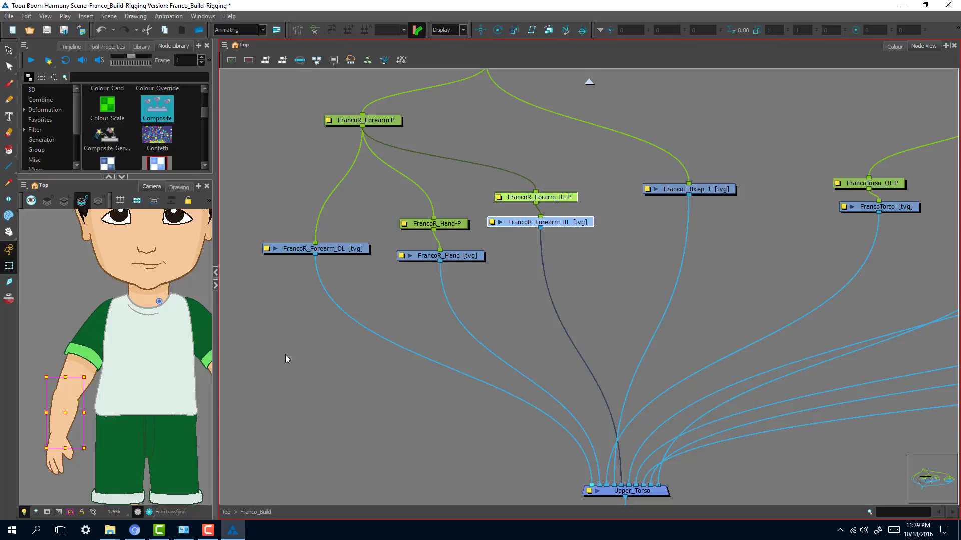
{"action": "left_click", "coordinate": [725, 190]}
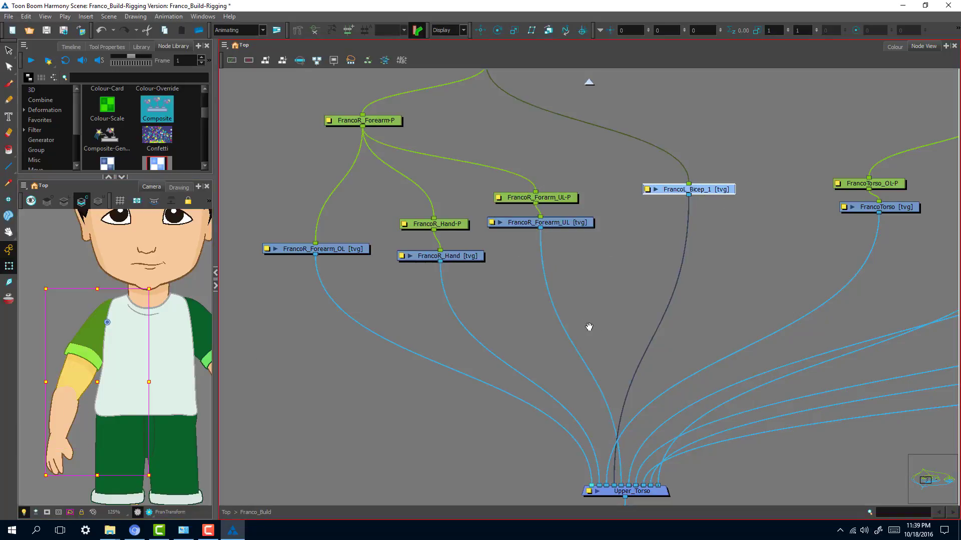
- Compare FrancoR_Forearm_UL and its peg with FrancoR_Forearm_OL by highlighting each on the character
{"action": "left_click_drag", "start_coordinate": [589, 326], "coordinate": [594, 311]}
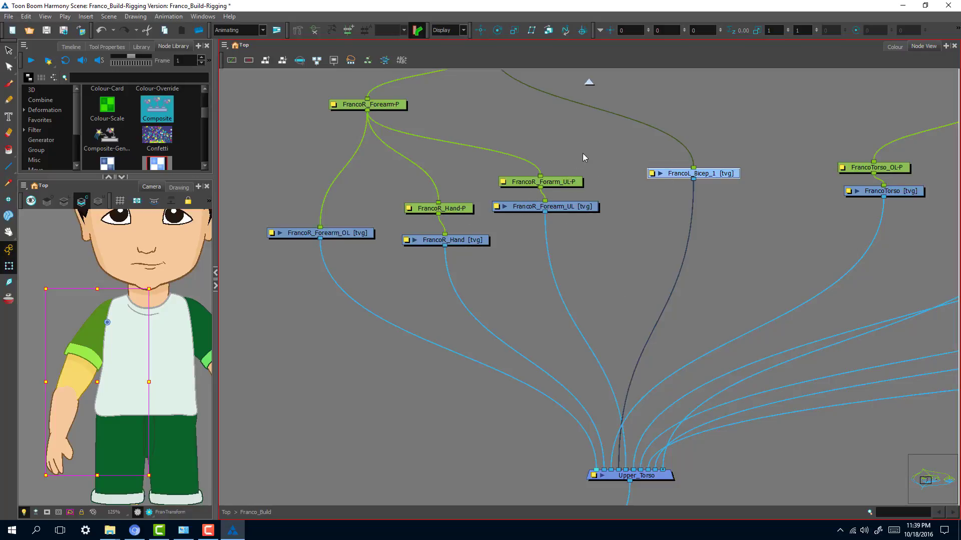
{"action": "left_click_drag", "start_coordinate": [582, 153], "coordinate": [523, 217]}
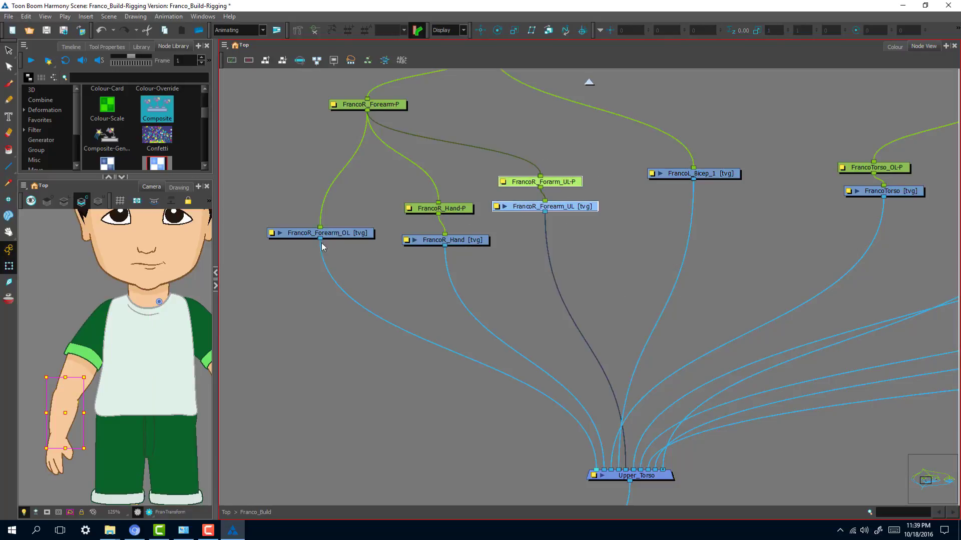
{"action": "left_click", "coordinate": [484, 323]}
{"action": "left_click", "coordinate": [370, 232]}
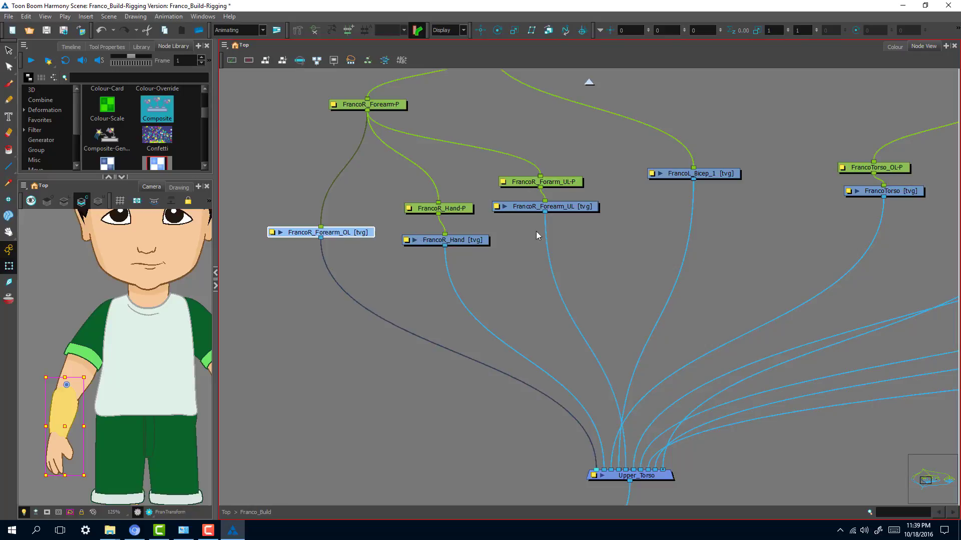
- Disconnect FrancoR_Forearm_UL from Upper_Torso, check the arm's outline up close, and reconnect it at the same input
{"action": "left_click", "coordinate": [579, 209]}
{"action": "left_click_drag", "start_coordinate": [628, 464], "coordinate": [614, 296]}
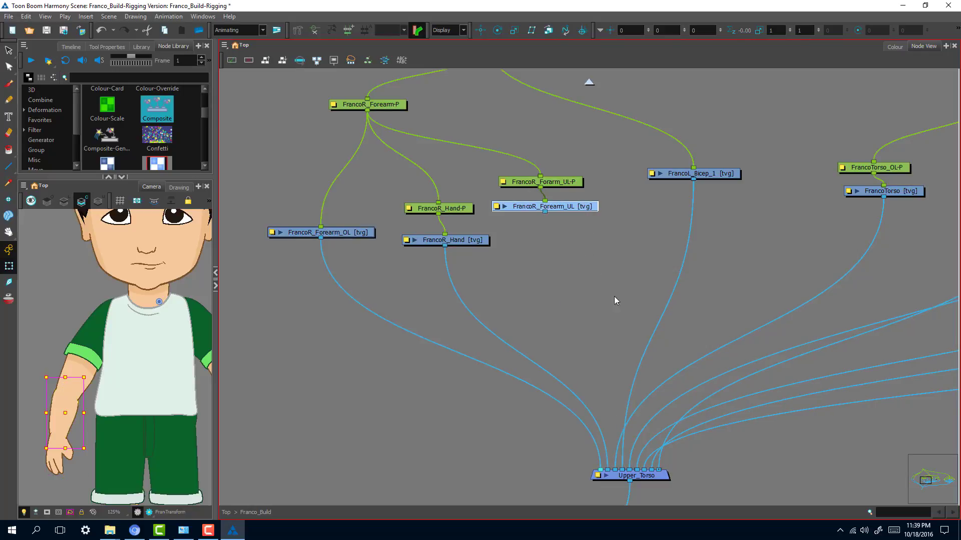
{"action": "scroll", "coordinate": [85, 407], "scroll_direction": "up", "scroll_amount": 5}
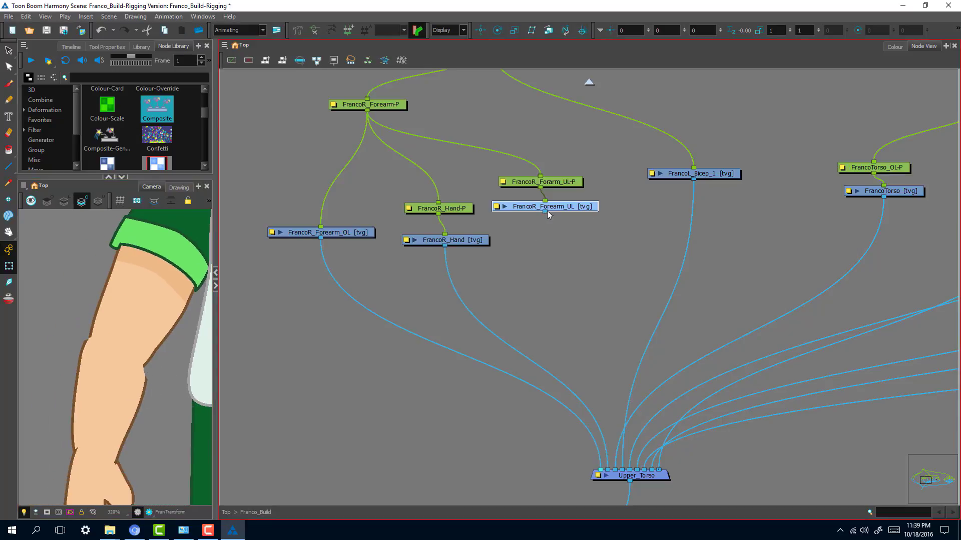
{"action": "left_click_drag", "start_coordinate": [548, 211], "coordinate": [623, 467]}
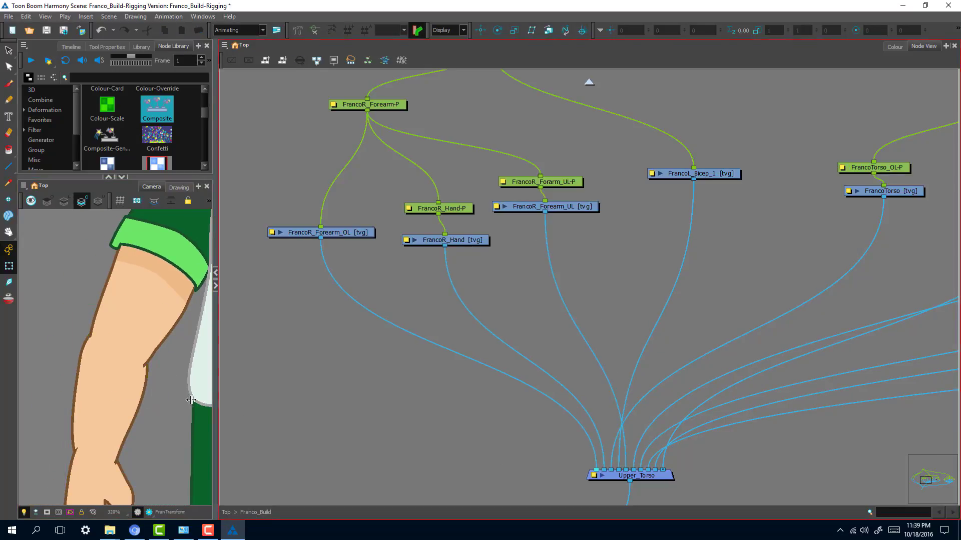
- Display the FrancoR_Forearm_OL drawing on its own and view its line art and overlay art
{"action": "left_click", "coordinate": [133, 370]}
{"action": "left_click", "coordinate": [179, 187]}
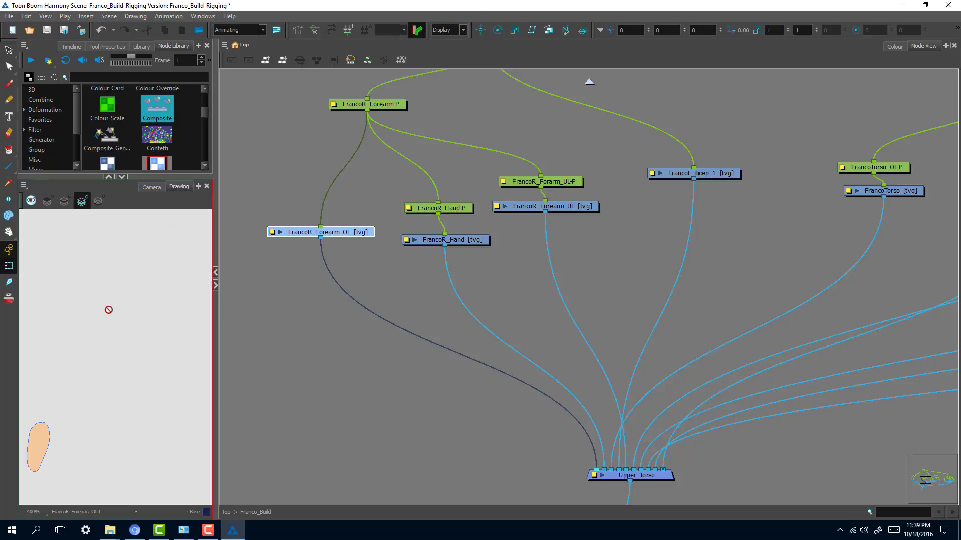
{"action": "scroll", "coordinate": [65, 409], "scroll_direction": "up", "scroll_amount": 2}
{"action": "left_click_drag", "start_coordinate": [82, 431], "coordinate": [198, 270]}
{"action": "left_click", "coordinate": [64, 201]}
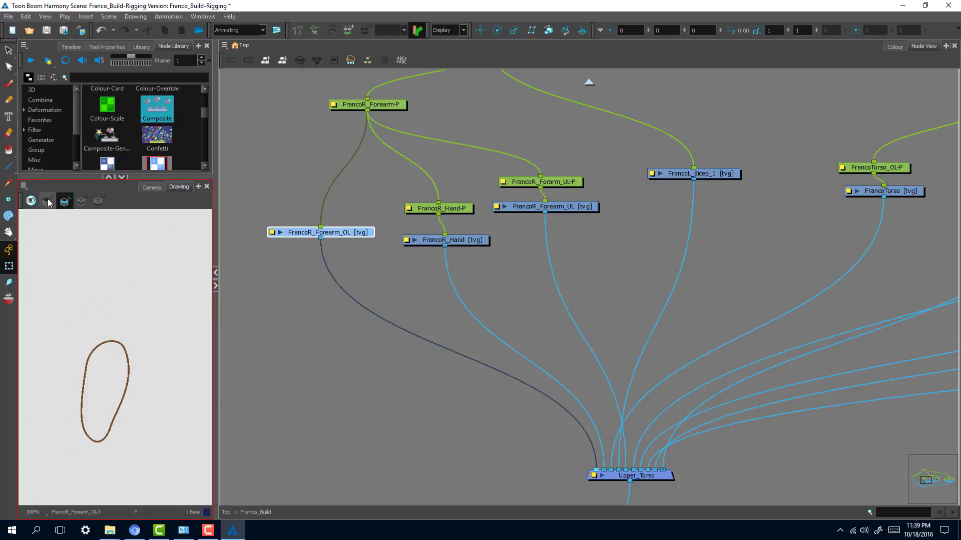
{"action": "left_click", "coordinate": [49, 202]}
- Examine the right forearm drawing up close, comparing its overlay, line and colour art layers
{"action": "scroll", "coordinate": [170, 325], "scroll_direction": "up", "scroll_amount": 2}
{"action": "left_click_drag", "start_coordinate": [161, 347], "coordinate": [30, 416]}
{"action": "left_click_drag", "start_coordinate": [106, 319], "coordinate": [169, 290]}
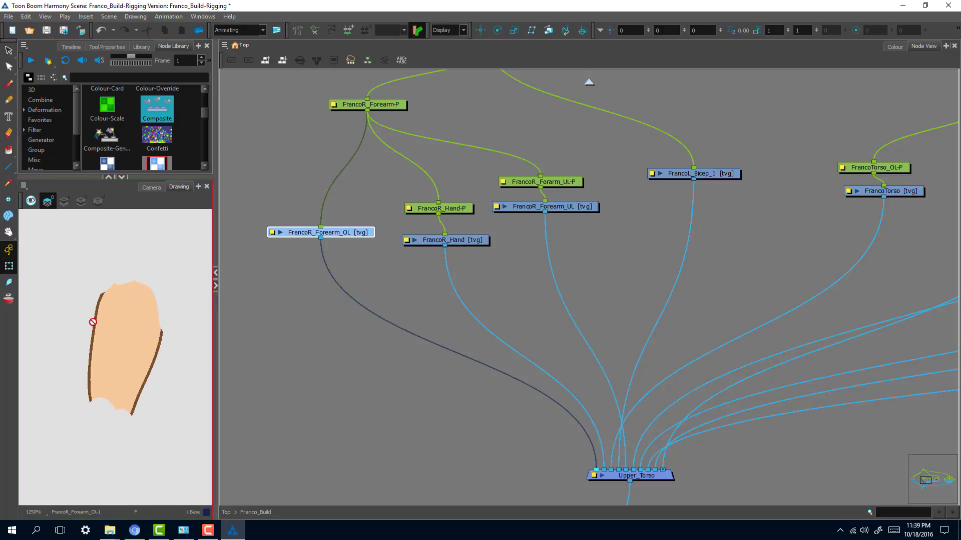
{"action": "left_click", "coordinate": [64, 201]}
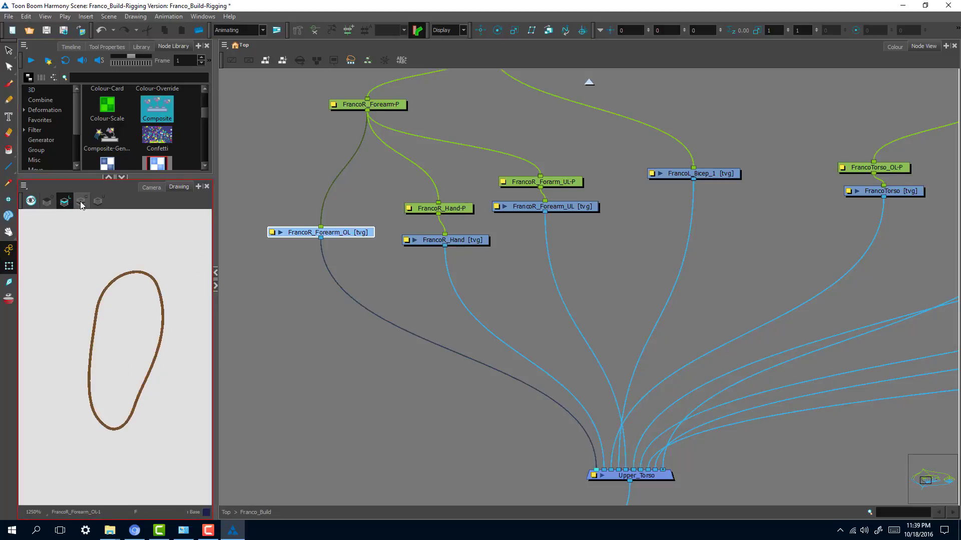
{"action": "left_click", "coordinate": [81, 201]}
{"action": "left_click", "coordinate": [64, 201]}
{"action": "left_click", "coordinate": [81, 201]}
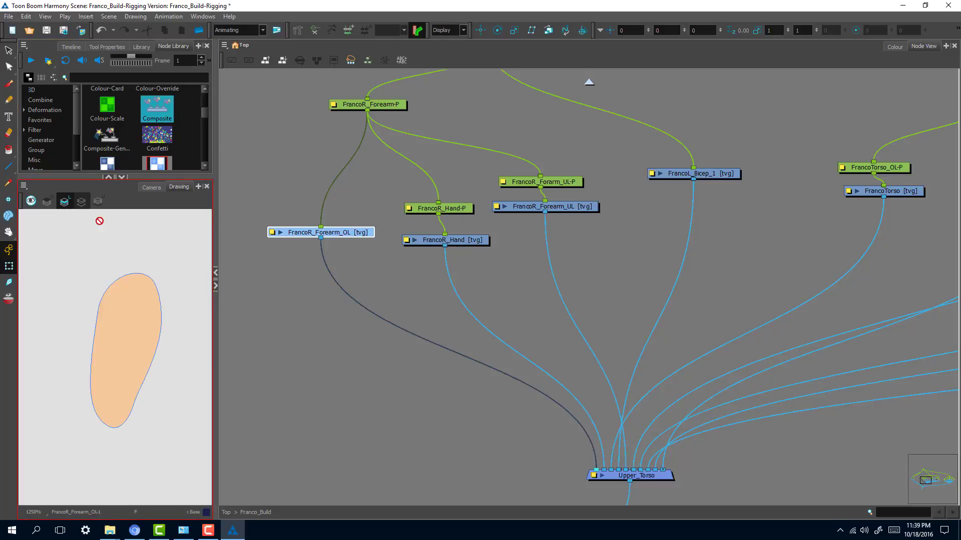
- View the FrancoR_Forearm_OL drawing's line art and overlay art, and check the forearm in place on the character
{"action": "left_click", "coordinate": [68, 202]}
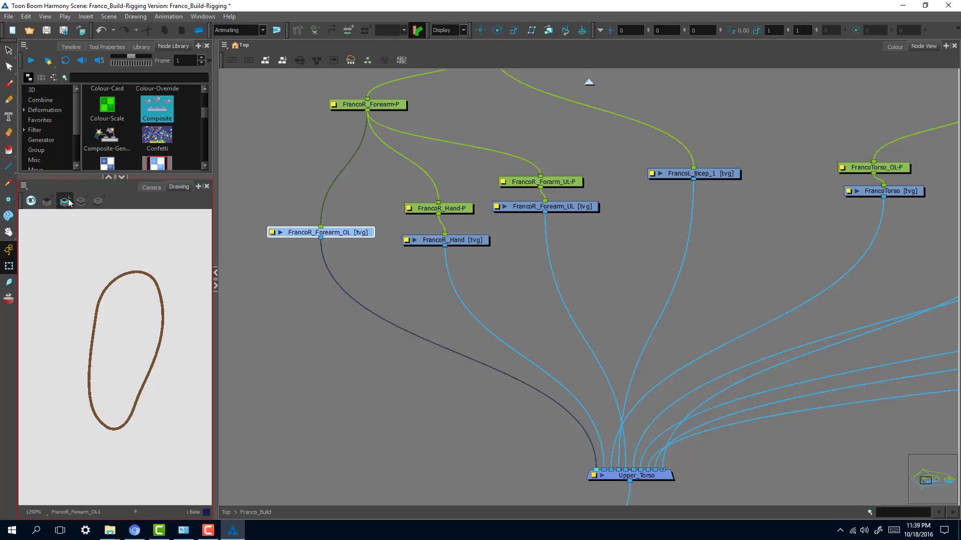
{"action": "left_click", "coordinate": [46, 202]}
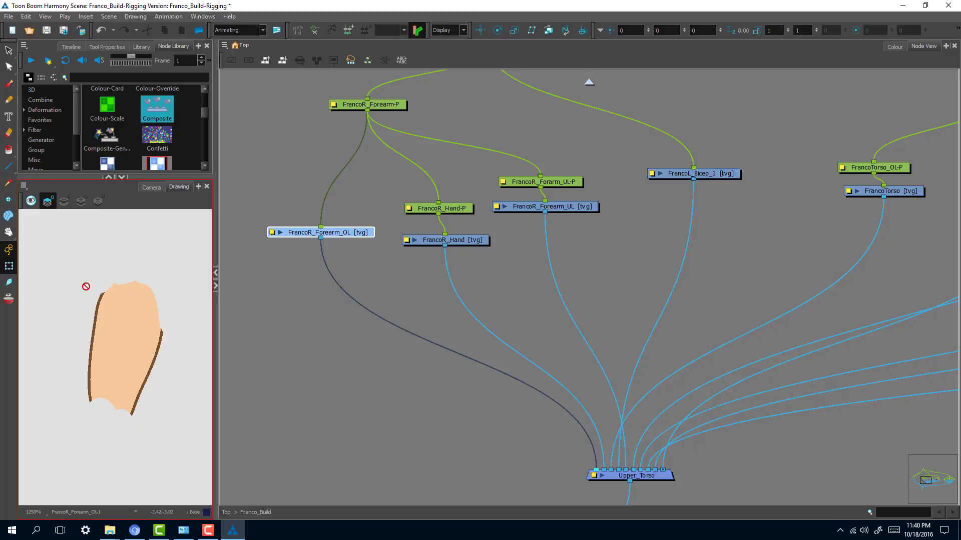
{"action": "left_click", "coordinate": [154, 187]}
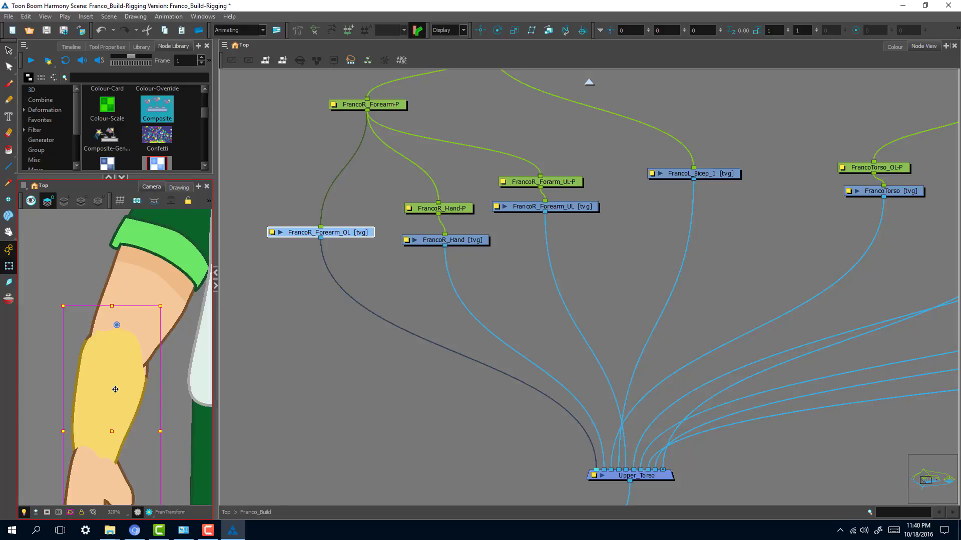
{"action": "left_click", "coordinate": [482, 301]}
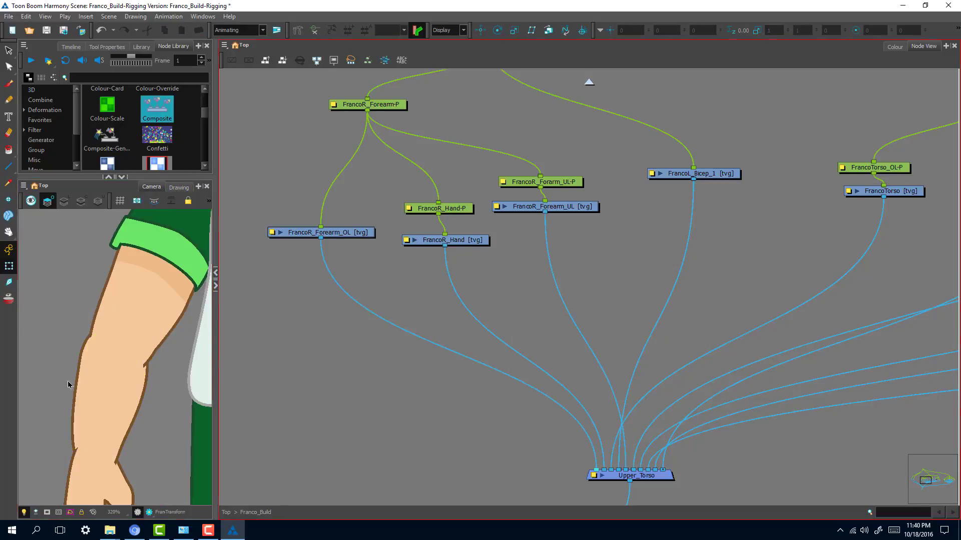
- Try bending the right forearm with FrancoR_Forearm-P and pulling it away from the elbow, and undo the pose
{"action": "left_click", "coordinate": [100, 372]}
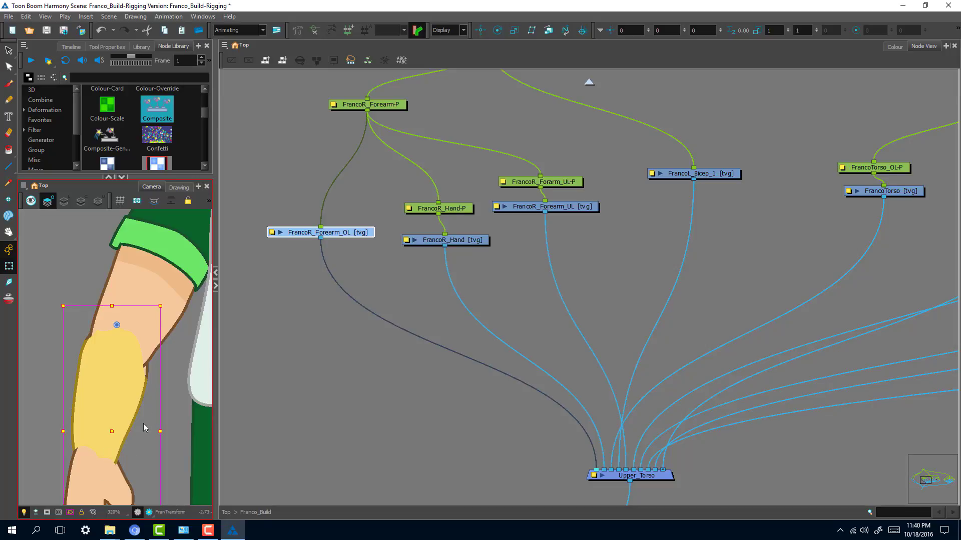
{"action": "key", "text": "b"}
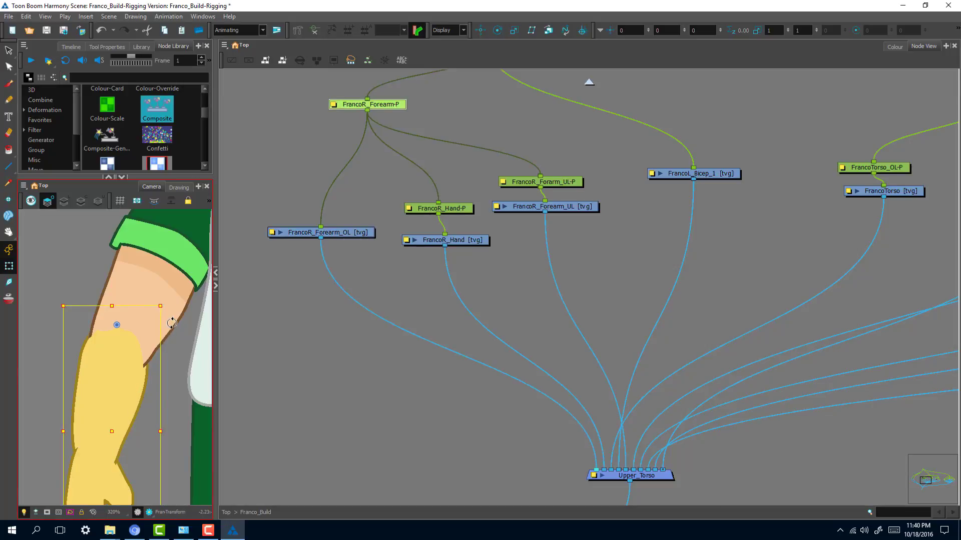
{"action": "left_click_drag", "start_coordinate": [172, 322], "coordinate": [170, 368]}
{"action": "left_click_drag", "start_coordinate": [84, 343], "coordinate": [54, 360]}
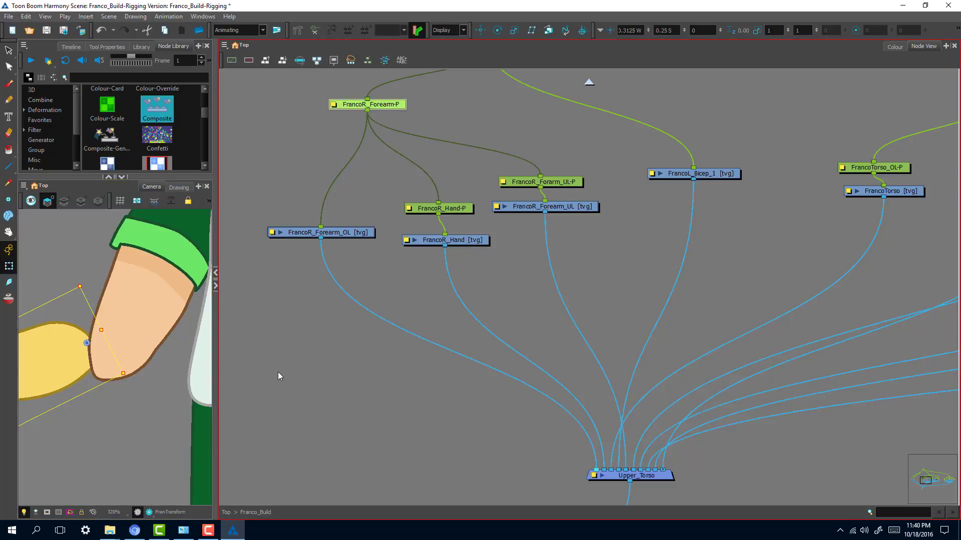
{"action": "left_click", "coordinate": [98, 464]}
{"action": "key", "text": "ctrl+z"}
{"action": "key", "text": "ctrl+z"}
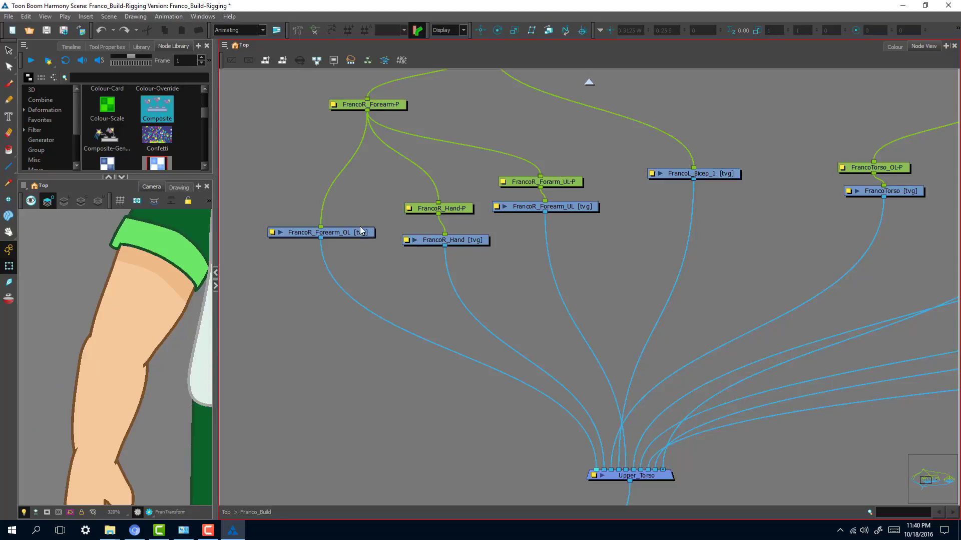
- Disable FrancoR_Forearm_UL and its peg, and bend the right forearm away from the bicep with FrancoR_Forearm-P
{"action": "left_click_drag", "start_coordinate": [557, 170], "coordinate": [560, 236]}
{"action": "key", "text": "d"}
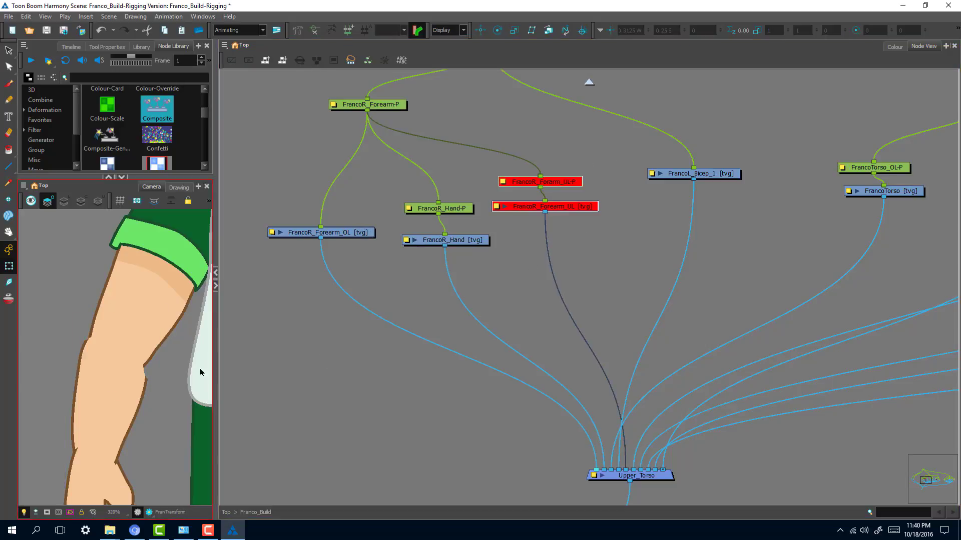
{"action": "left_click", "coordinate": [106, 395]}
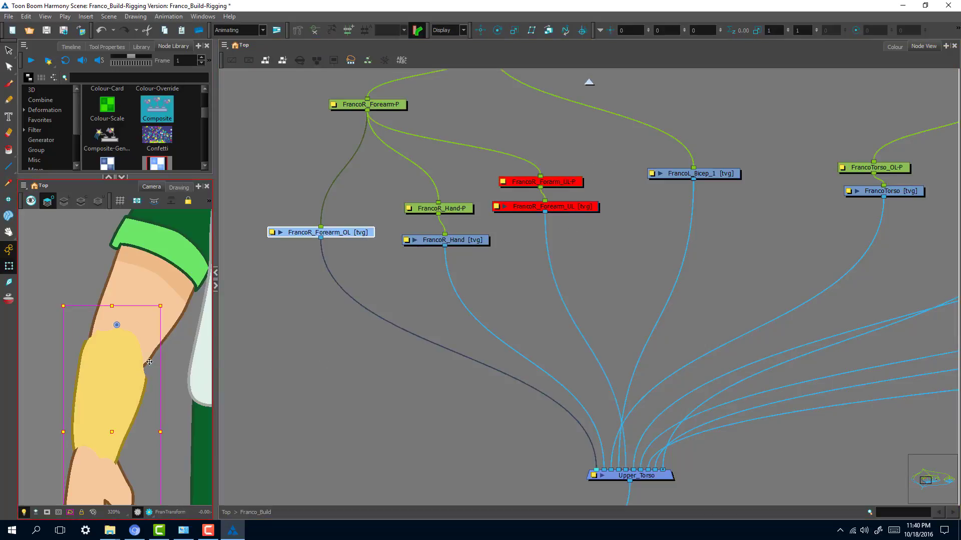
{"action": "left_click_drag", "start_coordinate": [168, 307], "coordinate": [179, 362]}
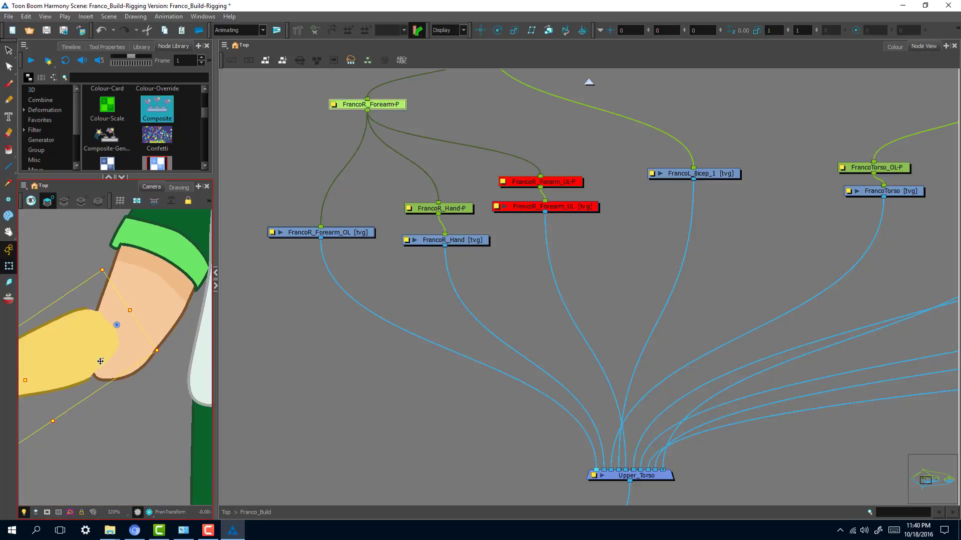
{"action": "left_click_drag", "start_coordinate": [82, 351], "coordinate": [189, 327]}
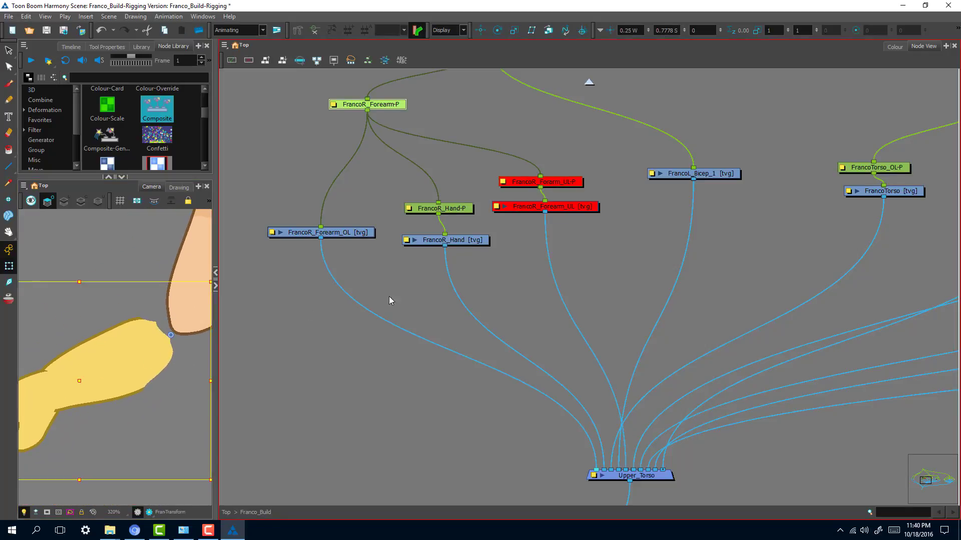
- Enable FrancoR_Forearm_UL and its peg again, and move the forearm back over the elbow before resetting its pose
{"action": "left_click_drag", "start_coordinate": [594, 154], "coordinate": [561, 226]}
{"action": "key", "text": "a"}
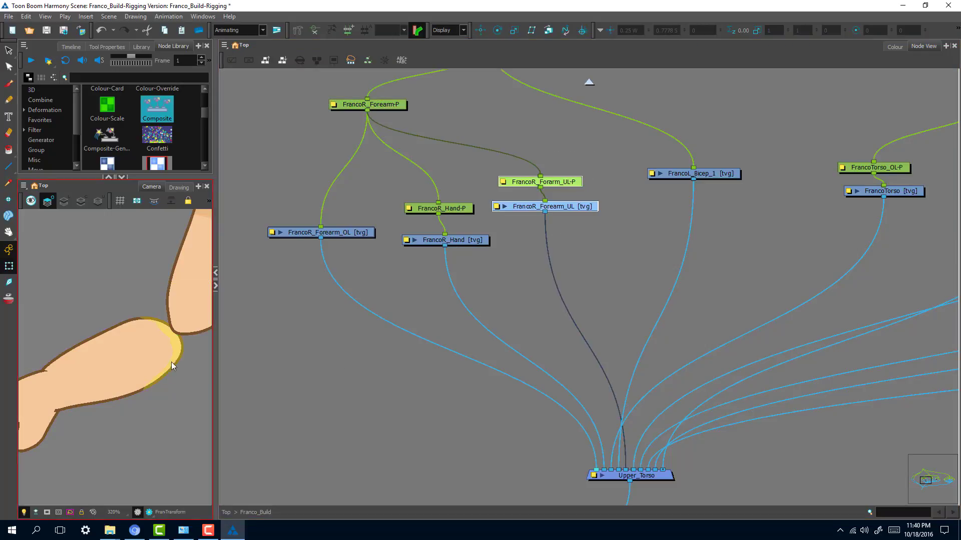
{"action": "left_click", "coordinate": [394, 105]}
{"action": "left_click_drag", "start_coordinate": [125, 368], "coordinate": [161, 324]}
{"action": "left_click_drag", "start_coordinate": [185, 365], "coordinate": [143, 397]}
{"action": "key", "text": "2"}
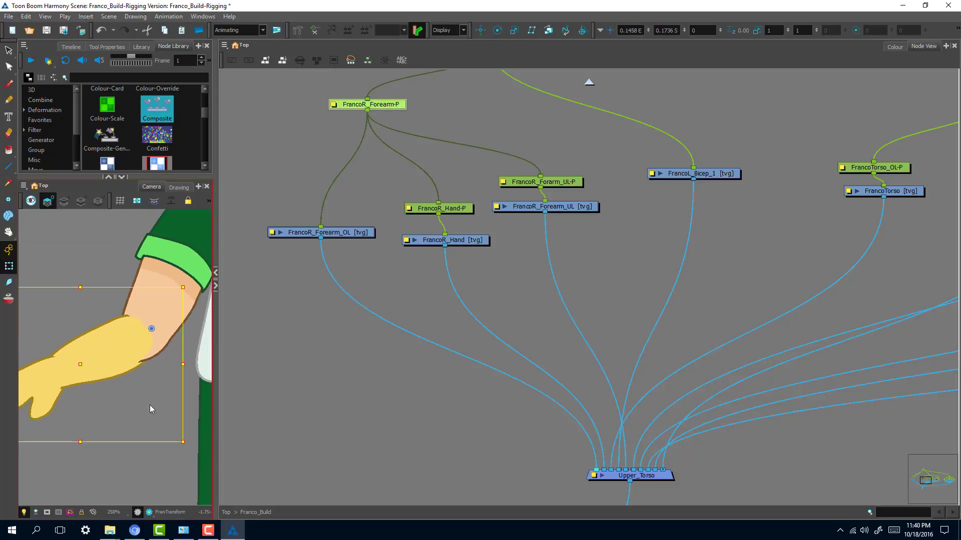
{"action": "key", "text": "r"}
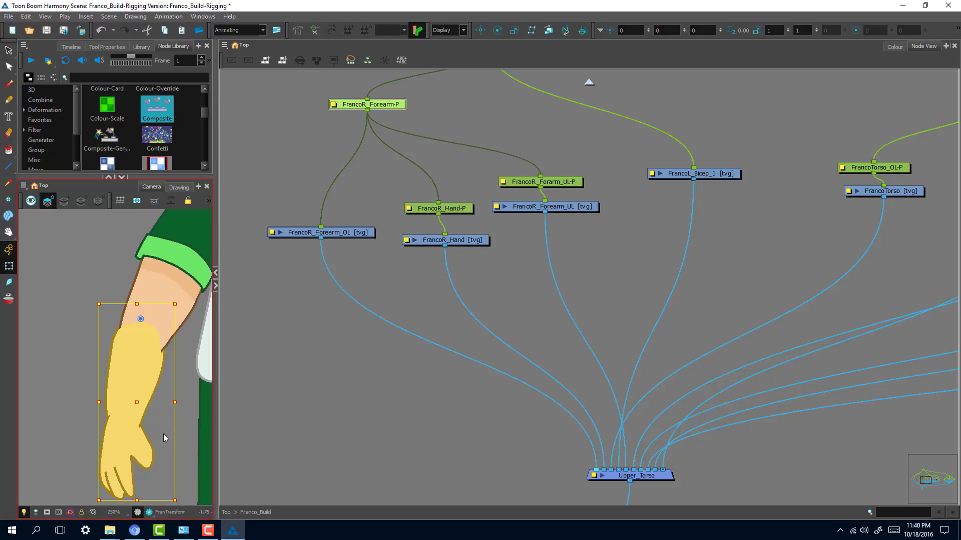
- Try moving the right hand against the wrist with its FrancoR_Hand-P peg
{"action": "left_click", "coordinate": [255, 383]}
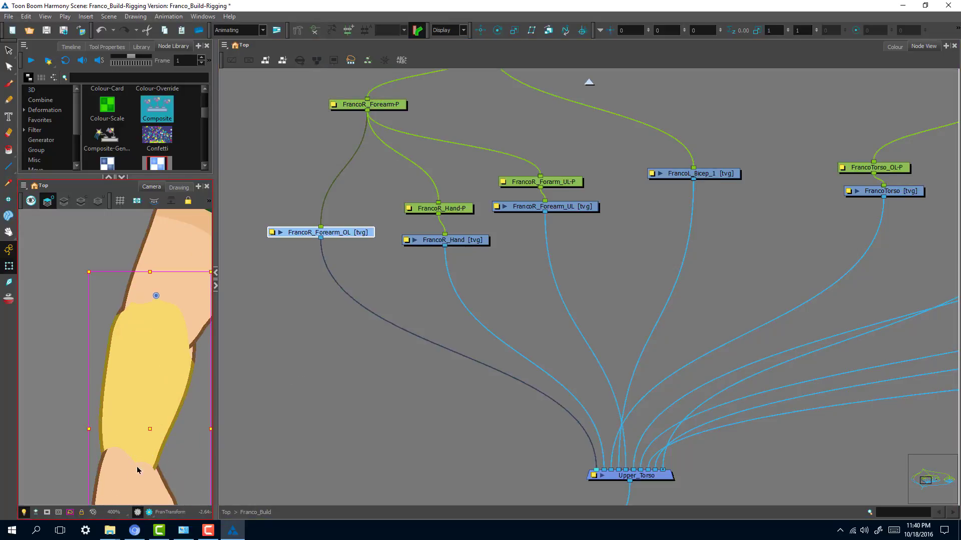
{"action": "scroll", "coordinate": [150, 415], "scroll_direction": "up", "scroll_amount": 1}
{"action": "left_click", "coordinate": [170, 408]}
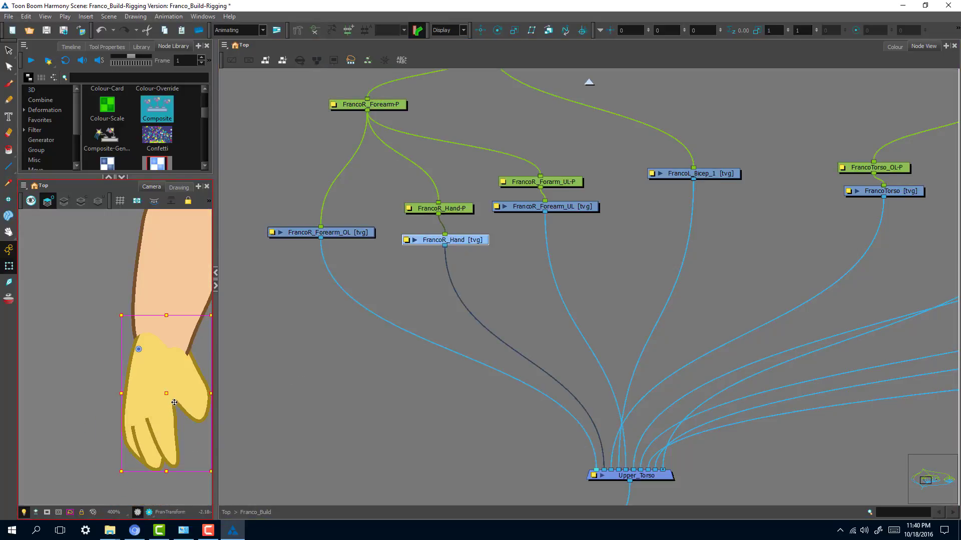
{"action": "key", "text": "b"}
{"action": "mouse_move", "coordinate": [184, 380]}
{"action": "left_mouse_down"}
{"action": "mouse_move", "coordinate": [150, 431]}
{"action": "mouse_move", "coordinate": [181, 410]}
{"action": "mouse_move", "coordinate": [173, 400]}
{"action": "mouse_move", "coordinate": [190, 390]}
{"action": "mouse_move", "coordinate": [174, 368]}
{"action": "mouse_move", "coordinate": [167, 386]}
{"action": "mouse_move", "coordinate": [171, 396]}
{"action": "mouse_move", "coordinate": [189, 353]}
{"action": "mouse_move", "coordinate": [167, 395]}
{"action": "mouse_move", "coordinate": [176, 393]}
{"action": "mouse_move", "coordinate": [177, 414]}
{"action": "mouse_move", "coordinate": [178, 387]}
{"action": "mouse_move", "coordinate": [177, 414]}
{"action": "left_mouse_up"}
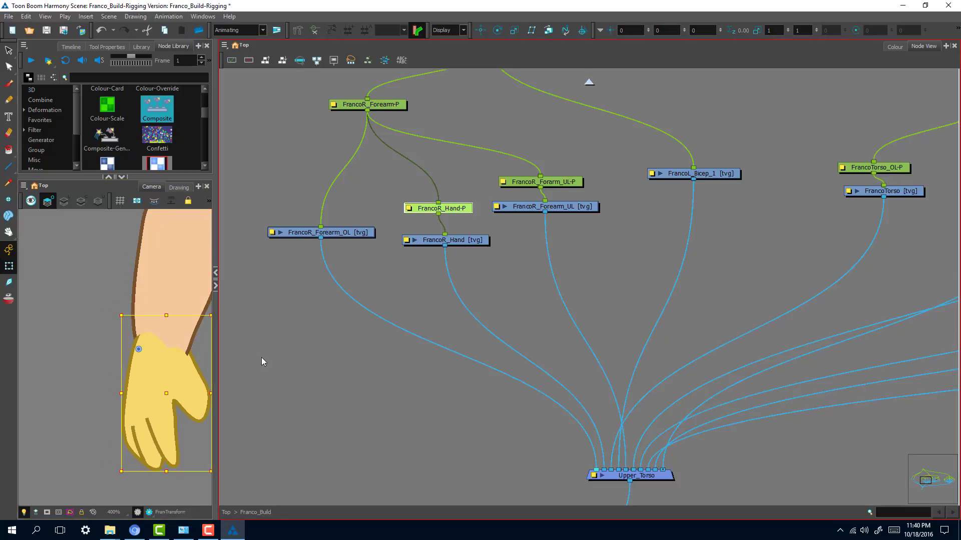
{"action": "left_click", "coordinate": [261, 362]}
{"action": "left_click", "coordinate": [177, 393]}
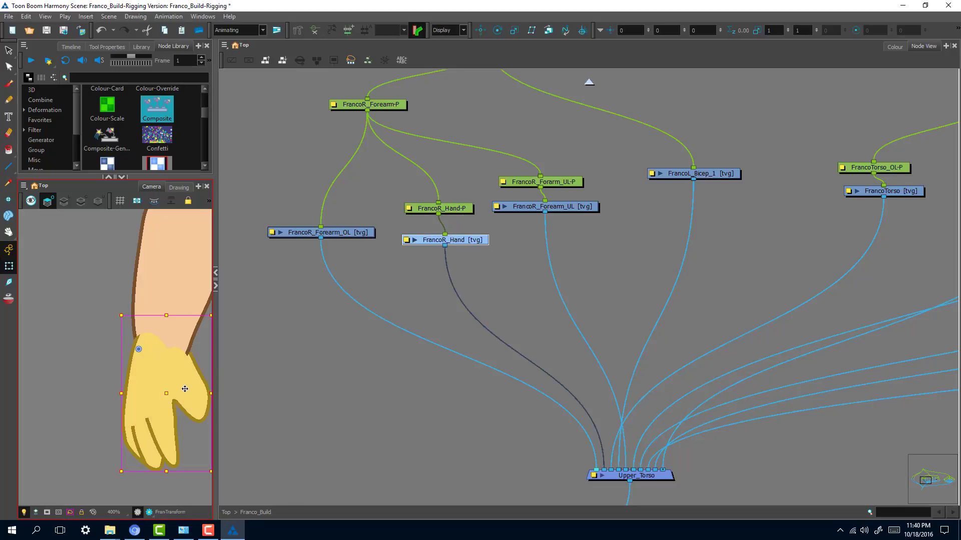
{"action": "key", "text": "b"}
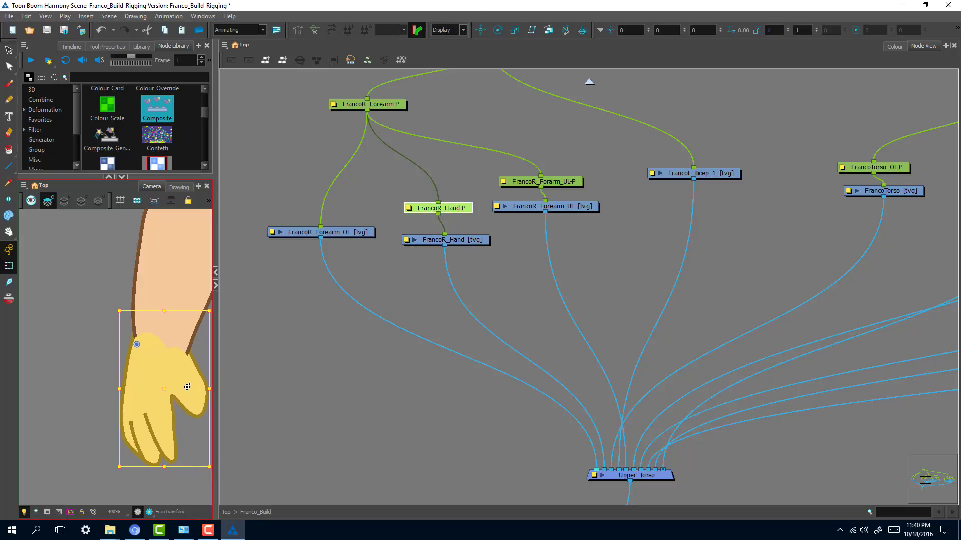
{"action": "left_click", "coordinate": [295, 378]}
- Rotate the right forearm across the torso with FrancoR_Forearm-P and adjust its position at the elbow
{"action": "scroll", "coordinate": [80, 368], "scroll_direction": "down", "scroll_amount": 5}
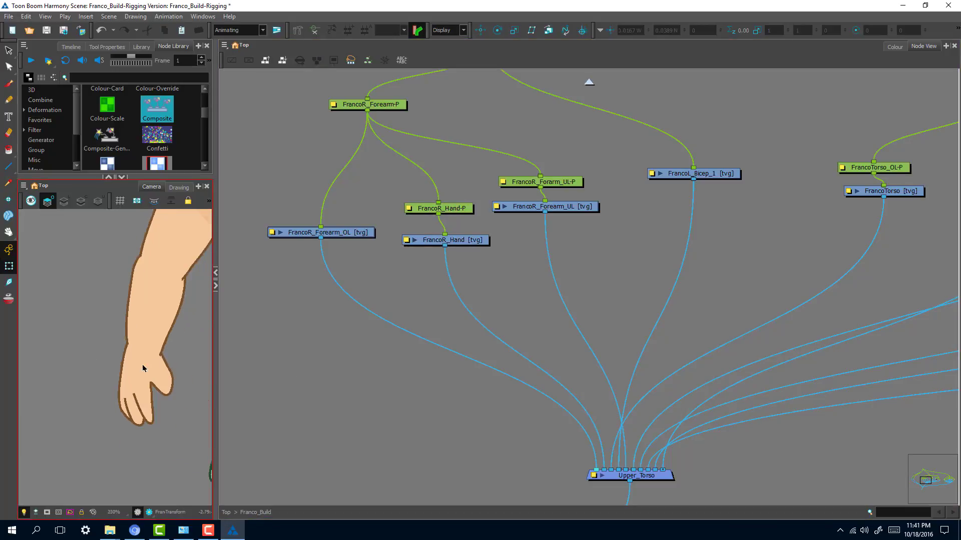
{"action": "left_click_drag", "start_coordinate": [323, 392], "coordinate": [316, 443]}
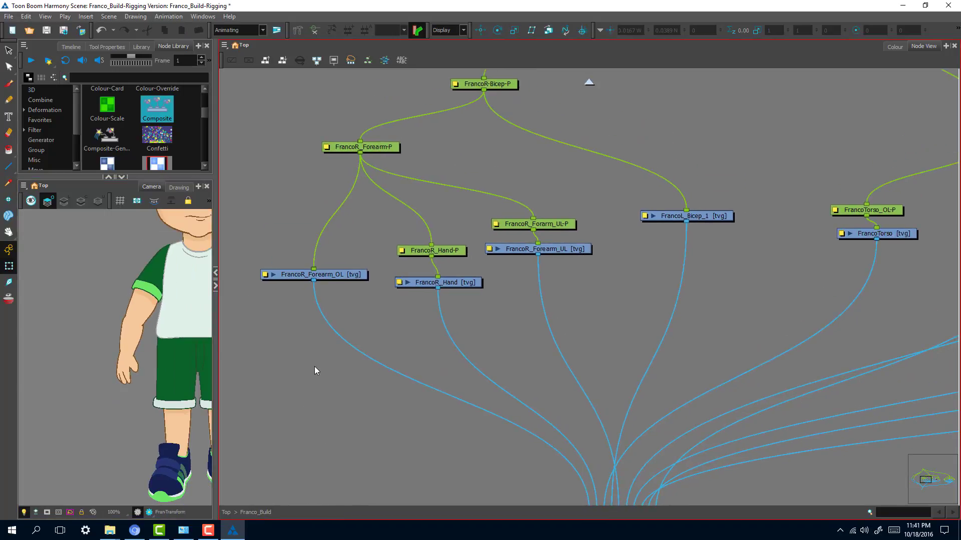
{"action": "left_click_drag", "start_coordinate": [94, 283], "coordinate": [33, 362]}
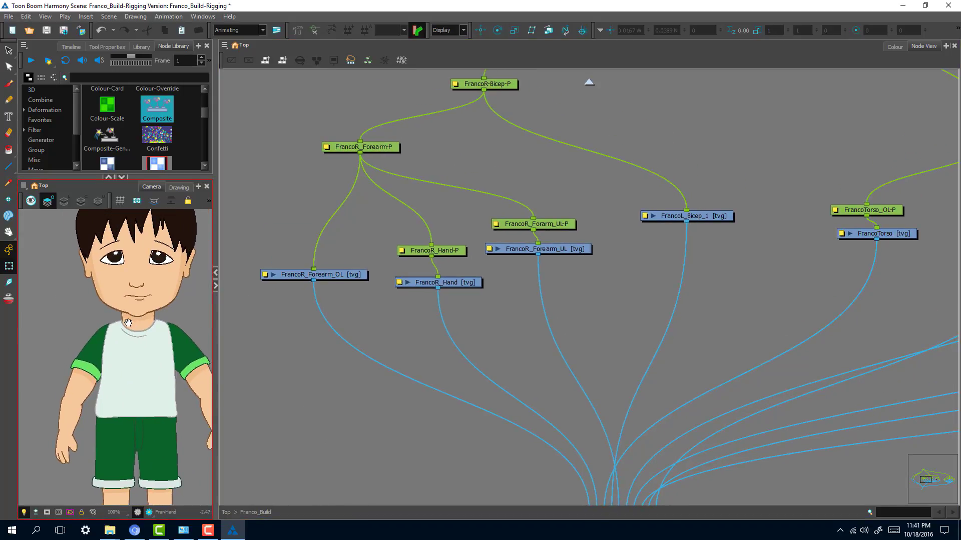
{"action": "left_click_drag", "start_coordinate": [154, 300], "coordinate": [141, 304]}
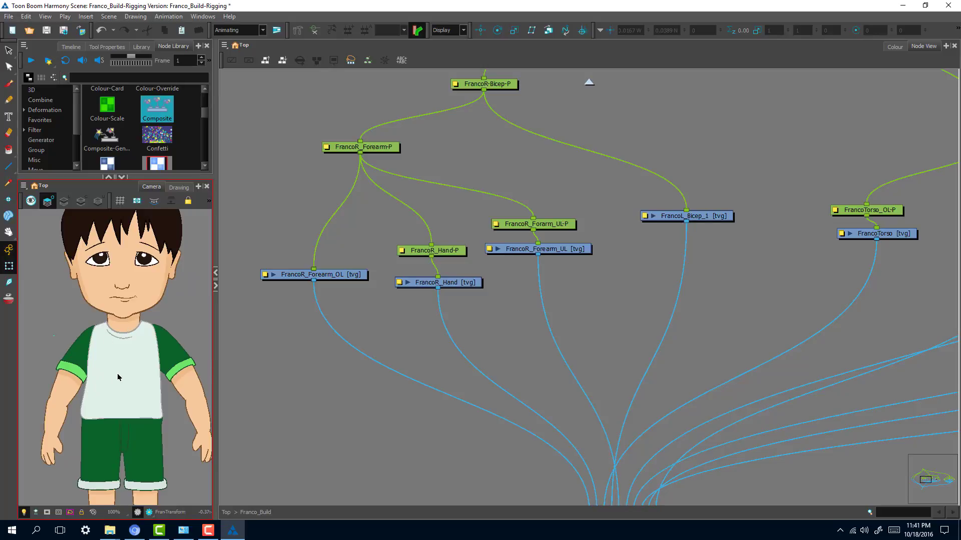
{"action": "key", "text": "2"}
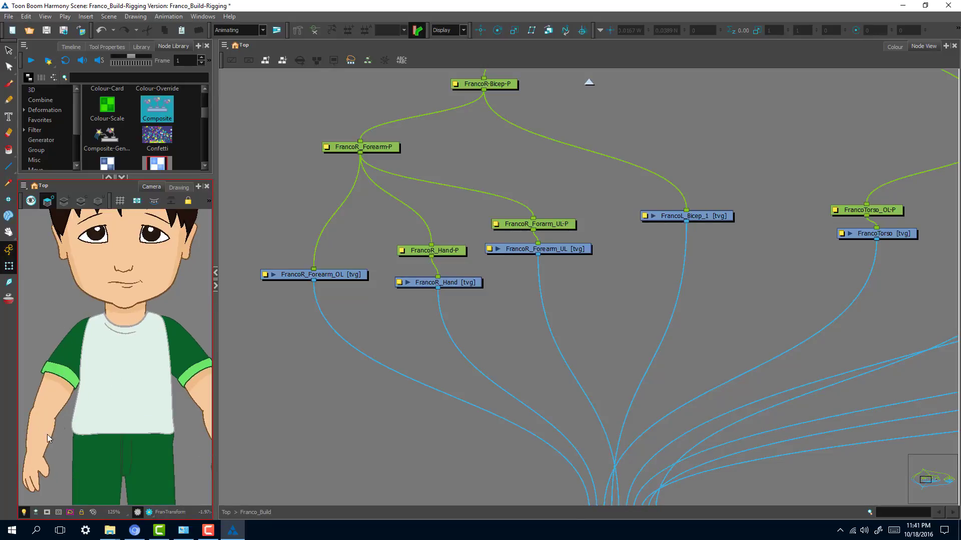
{"action": "left_click", "coordinate": [47, 435]}
{"action": "key", "text": "b"}
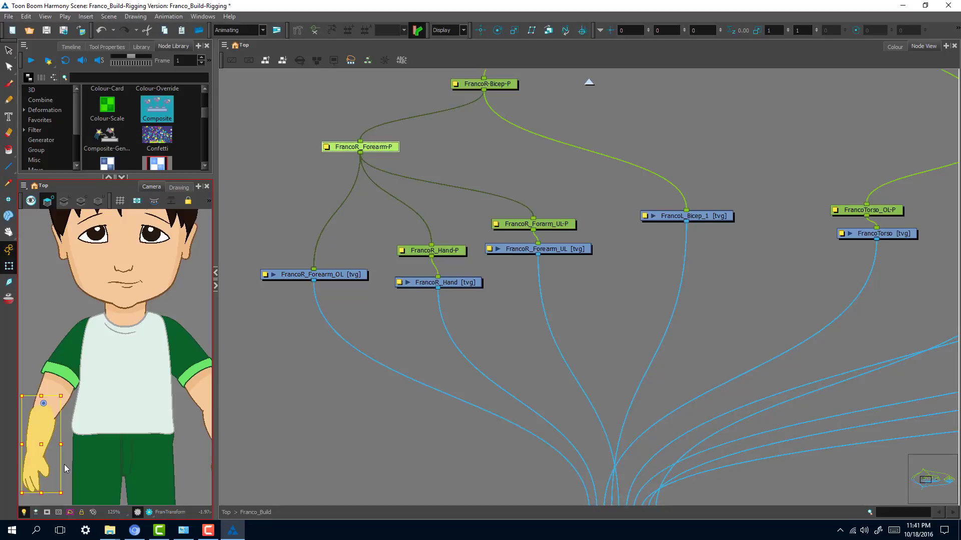
{"action": "left_click_drag", "start_coordinate": [71, 494], "coordinate": [156, 371]}
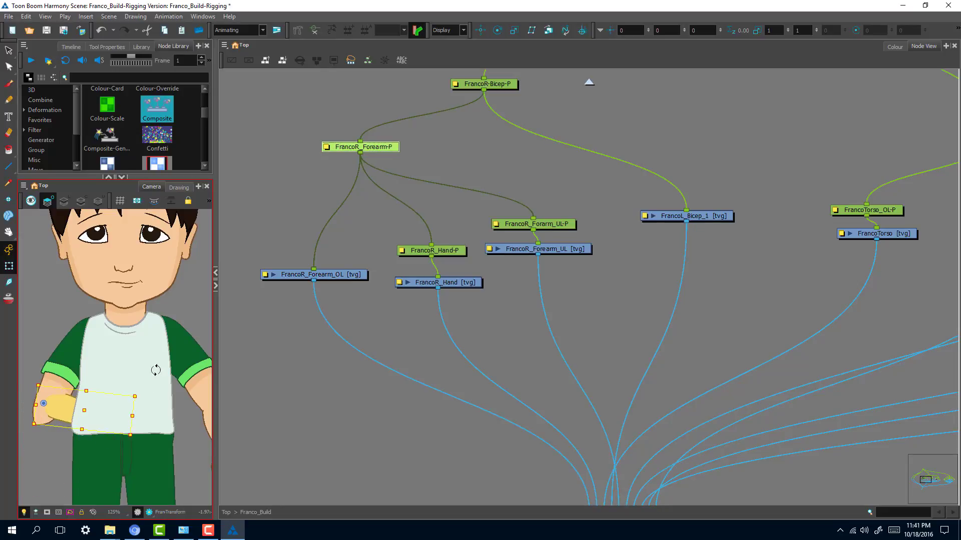
{"action": "left_click_drag", "start_coordinate": [65, 404], "coordinate": [55, 414]}
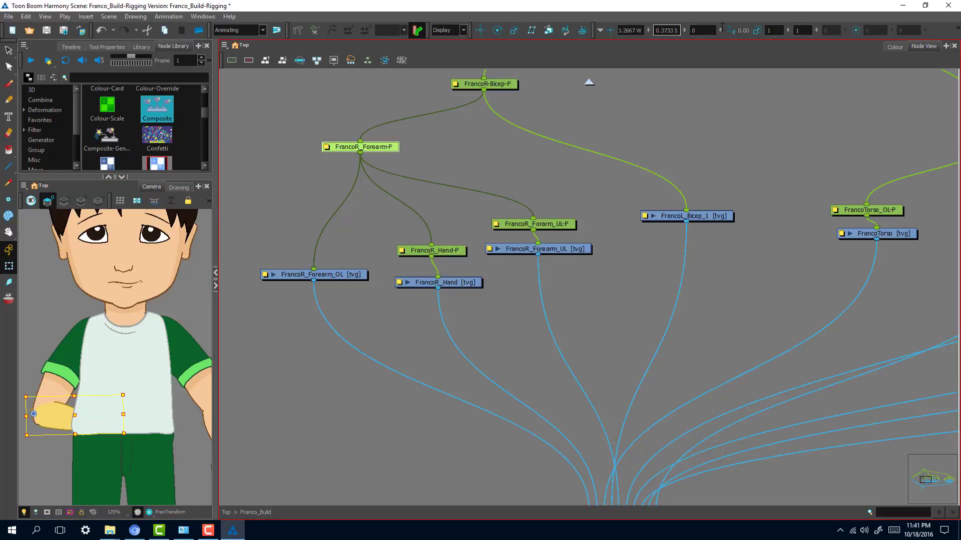
- Hide the Coordinate toolbar and show it again
{"action": "left_click", "coordinate": [703, 30]}
{"action": "right_click", "coordinate": [937, 31]}
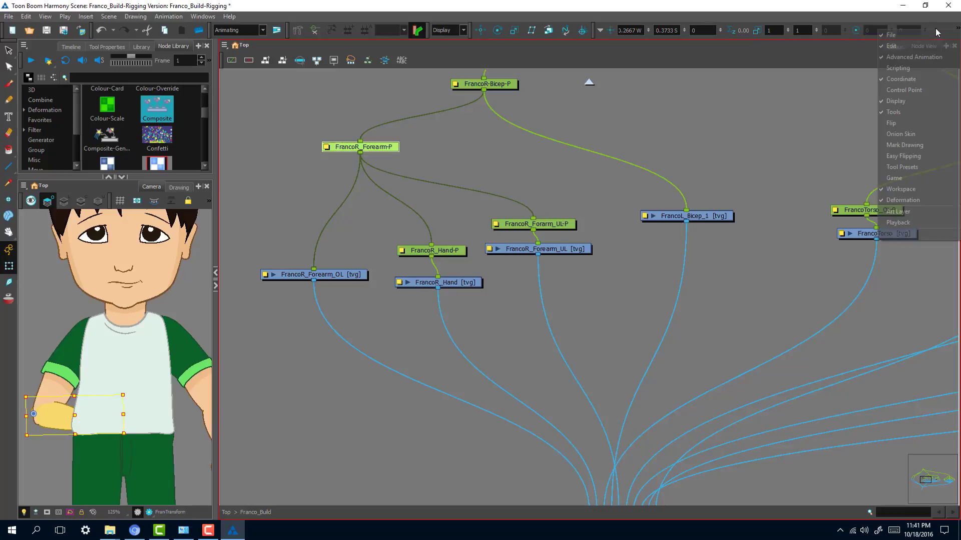
{"action": "left_click", "coordinate": [901, 79]}
{"action": "right_click", "coordinate": [813, 29]}
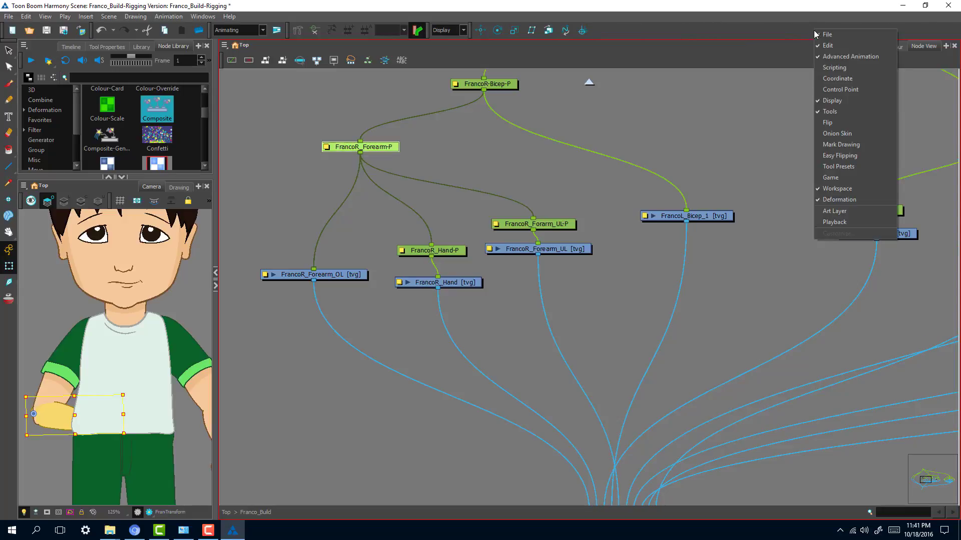
{"action": "left_click", "coordinate": [845, 81]}
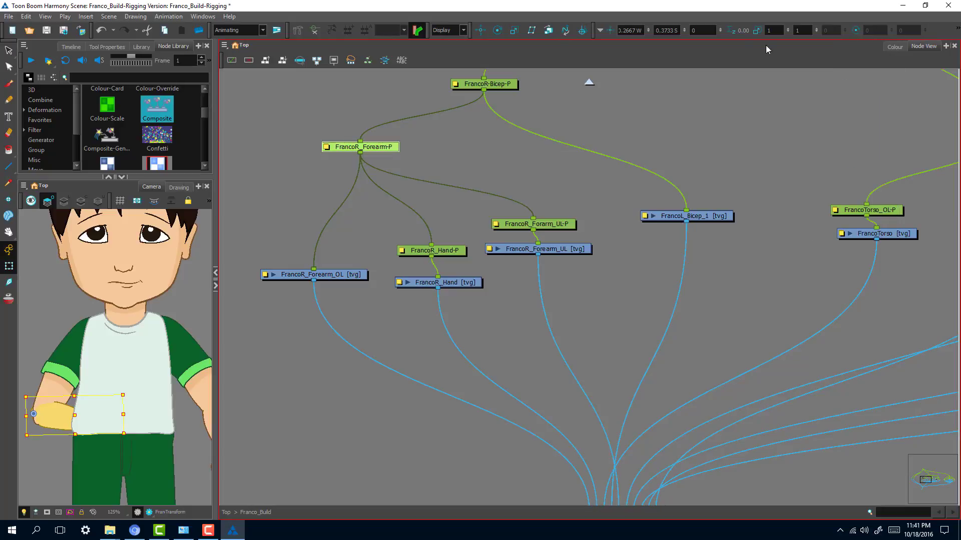
- Set FrancoR_Forearm-P's Z position to 0.0001 forward, check the hand over the torso, and return the arm to its hanging pose
{"action": "left_click", "coordinate": [703, 30]}
{"action": "type", "text": ".0"}
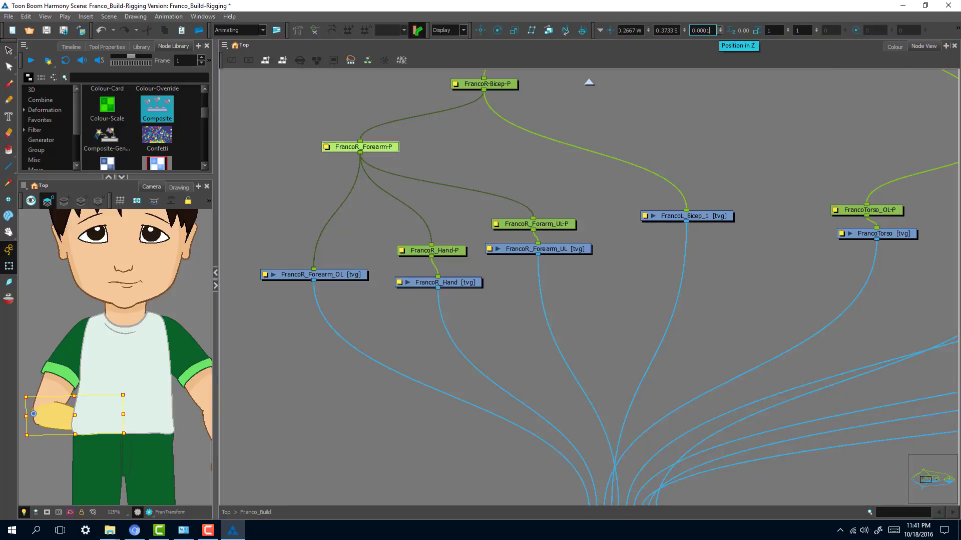
{"action": "type", "text": "001"}
{"action": "key", "text": "Return"}
{"action": "left_click", "coordinate": [74, 416]}
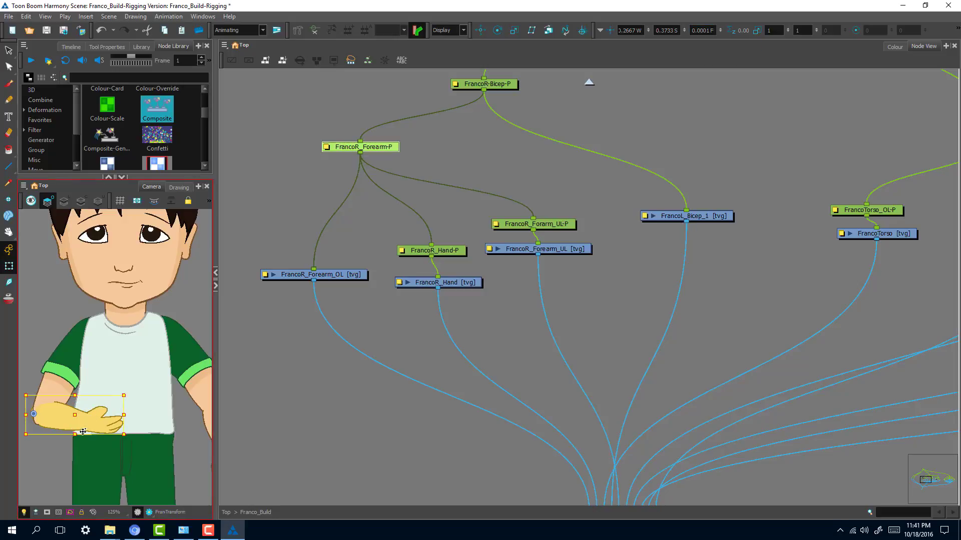
{"action": "left_click", "coordinate": [47, 466]}
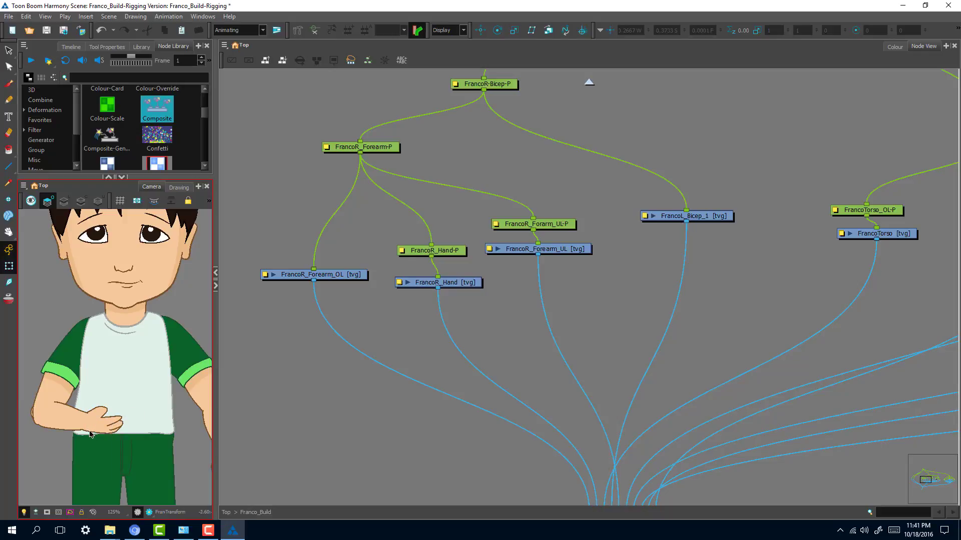
{"action": "left_click_drag", "start_coordinate": [90, 433], "coordinate": [49, 442]}
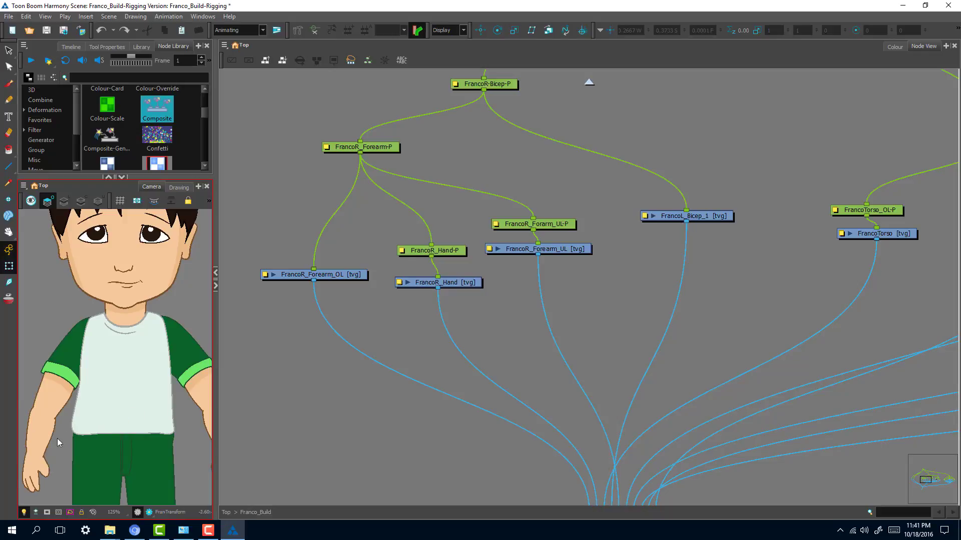
- Examine the chin piece where it overlaps the neck, selecting it up close
{"action": "scroll", "coordinate": [147, 353], "scroll_direction": "up", "scroll_amount": 5}
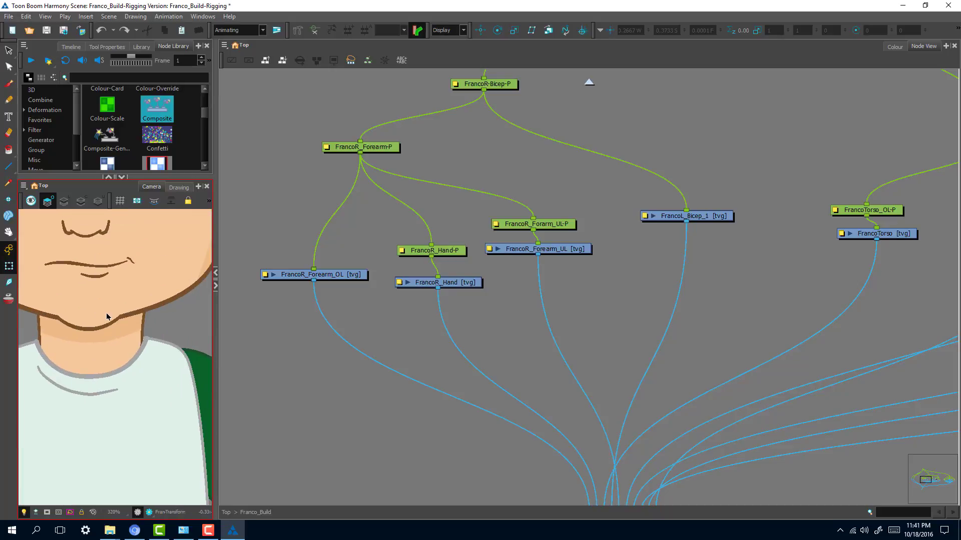
{"action": "left_click", "coordinate": [107, 324]}
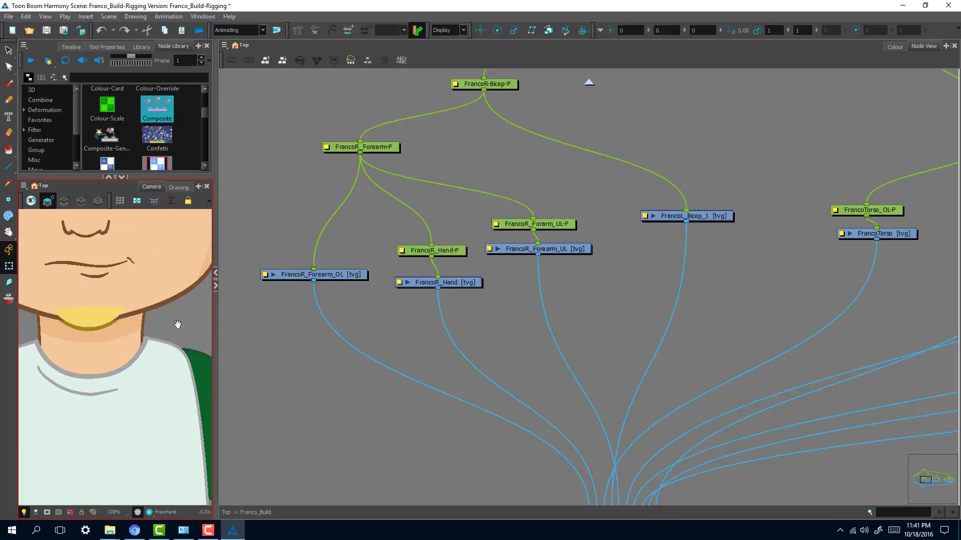
{"action": "left_click_drag", "start_coordinate": [173, 324], "coordinate": [217, 336]}
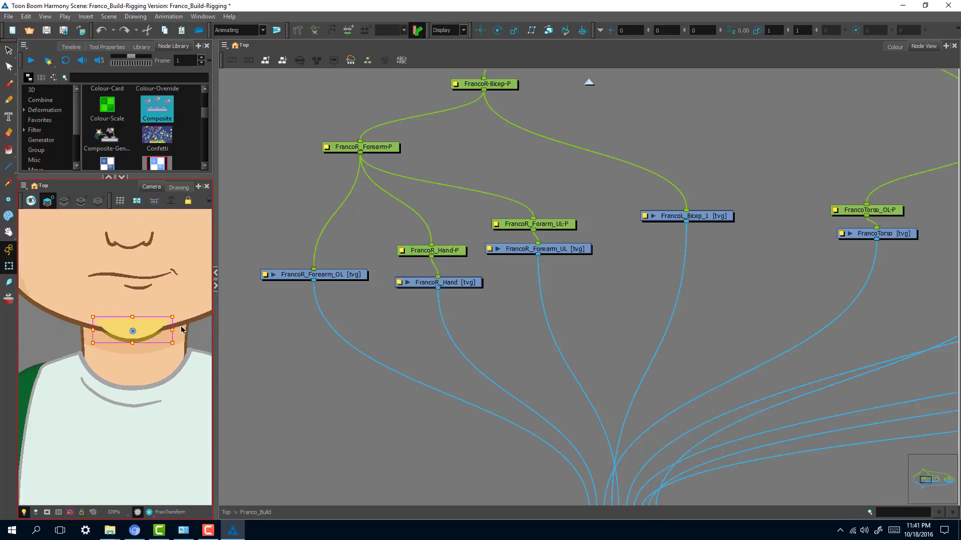
{"action": "scroll", "coordinate": [167, 320], "scroll_direction": "down", "scroll_amount": 2}
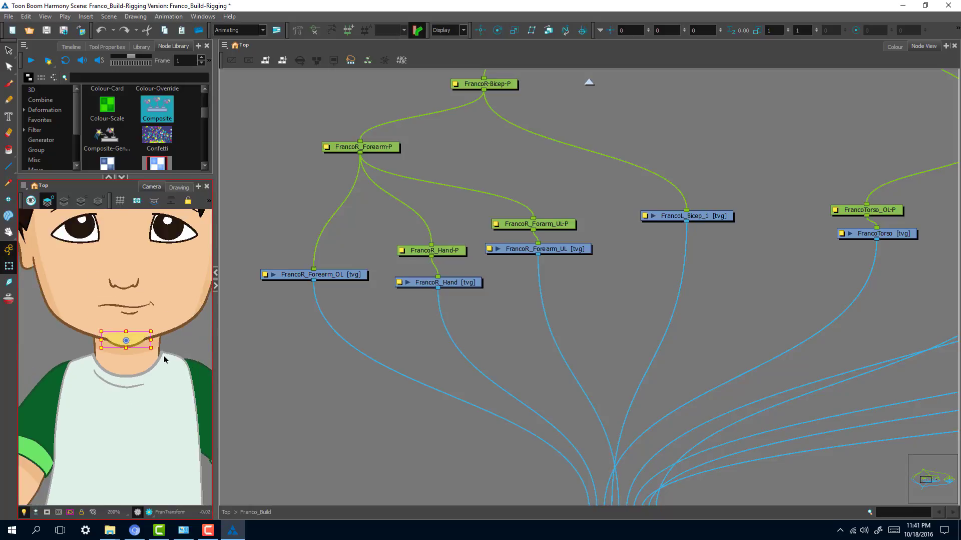
{"action": "scroll", "coordinate": [170, 351], "scroll_direction": "up", "scroll_amount": 1}
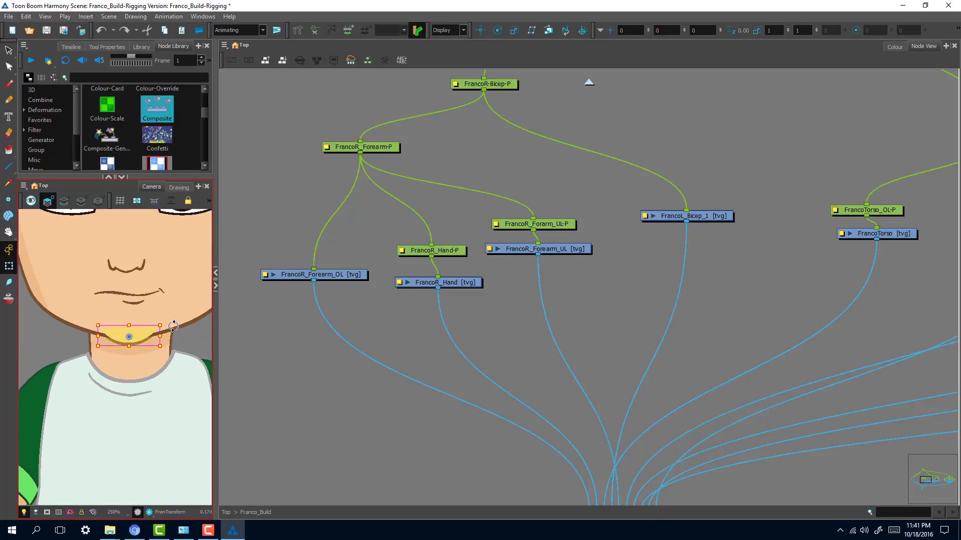
- Select the head drawing and set its Z position to 0.0001 forward
{"action": "left_click", "coordinate": [195, 309]}
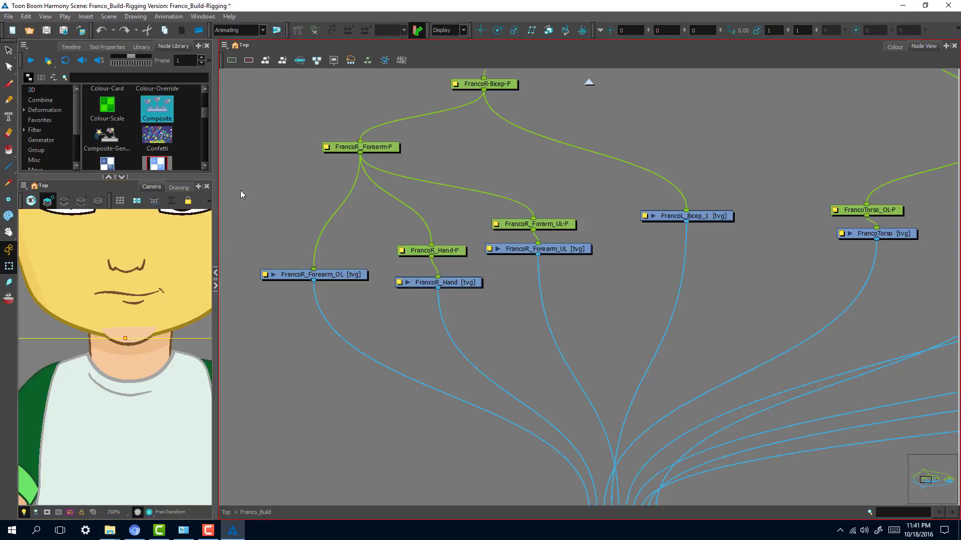
{"action": "left_click", "coordinate": [700, 30]}
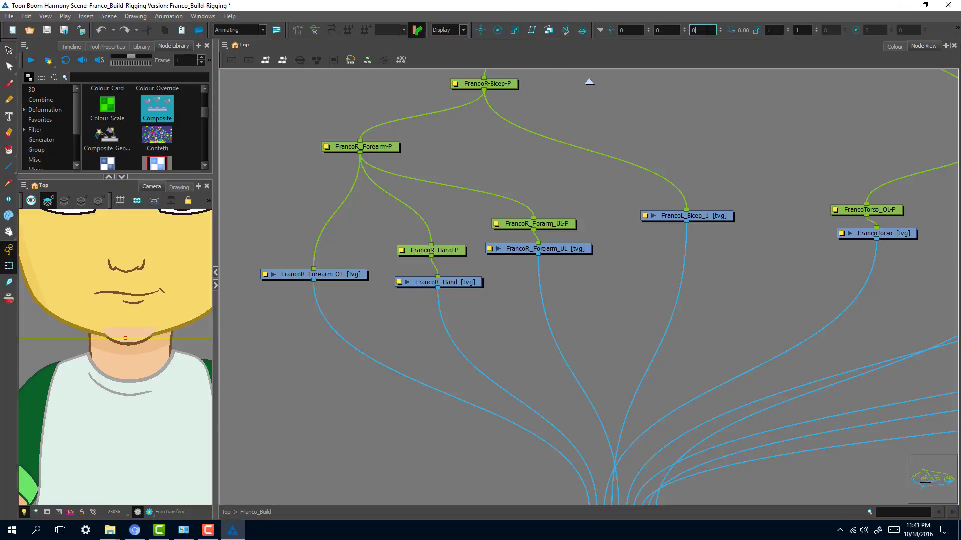
{"action": "key", "text": "Return"}
{"action": "left_click", "coordinate": [705, 30]}
{"action": "key", "text": "Return"}
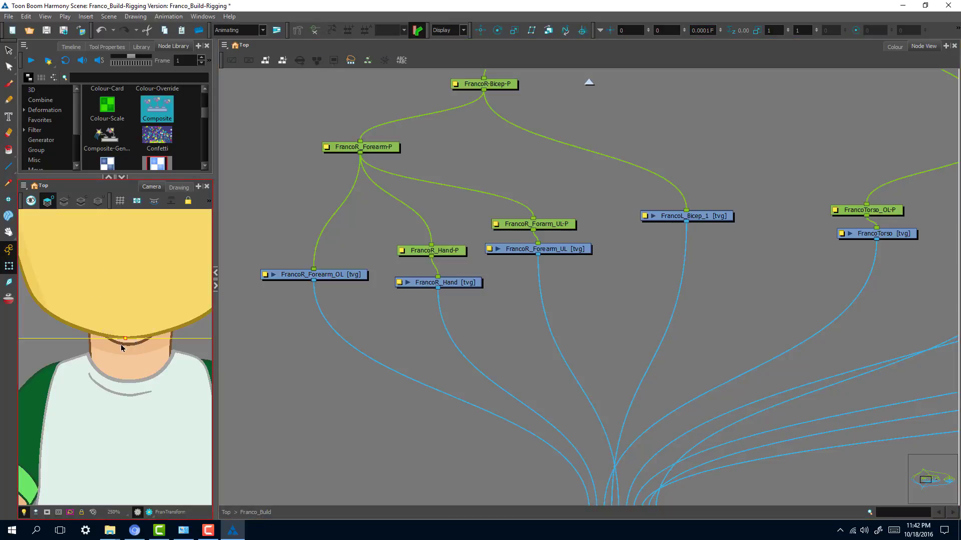
- Set the head drawing's Z position back to 0
{"action": "left_click", "coordinate": [705, 30]}
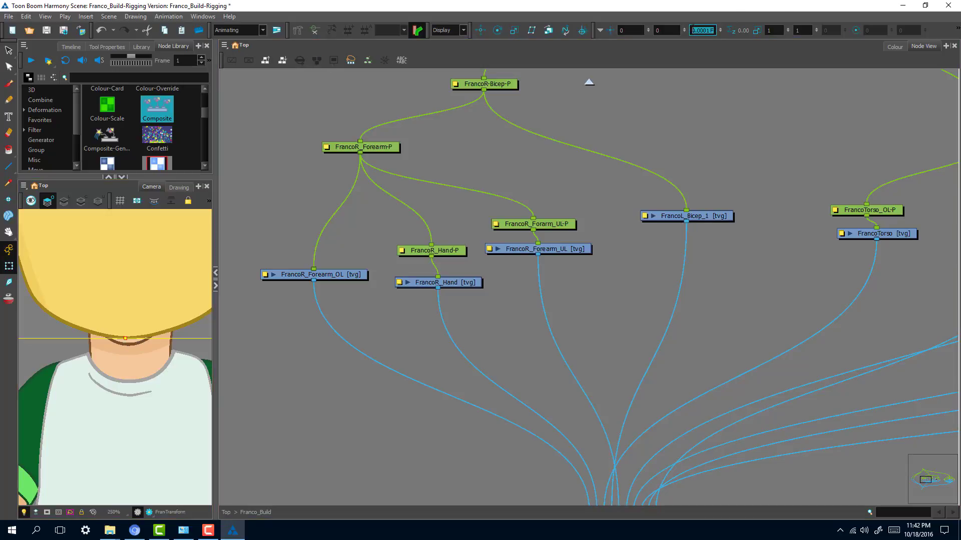
{"action": "left_click", "coordinate": [563, 113]}
{"action": "double_click", "coordinate": [702, 30]}
{"action": "type", "text": "0"}
{"action": "key", "text": "Return"}
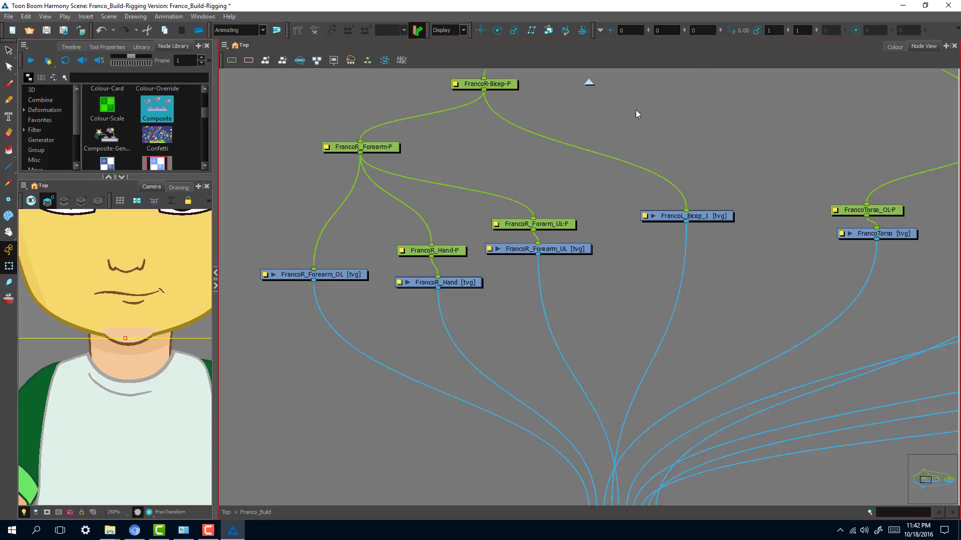
- Examine the chin drawing's colour art and line art in the Drawing view, and return to the Camera view
{"action": "left_click", "coordinate": [14, 358]}
{"action": "left_click", "coordinate": [50, 347]}
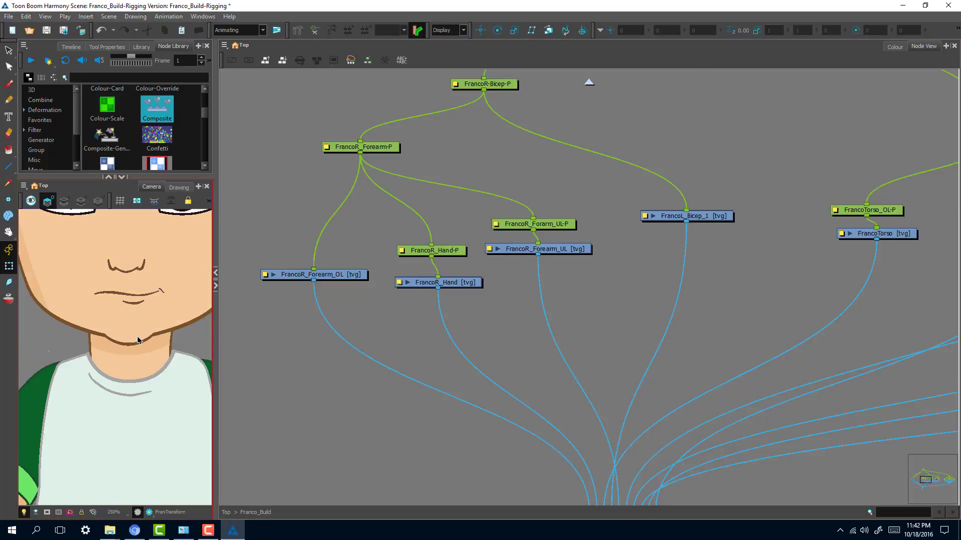
{"action": "left_click", "coordinate": [138, 340]}
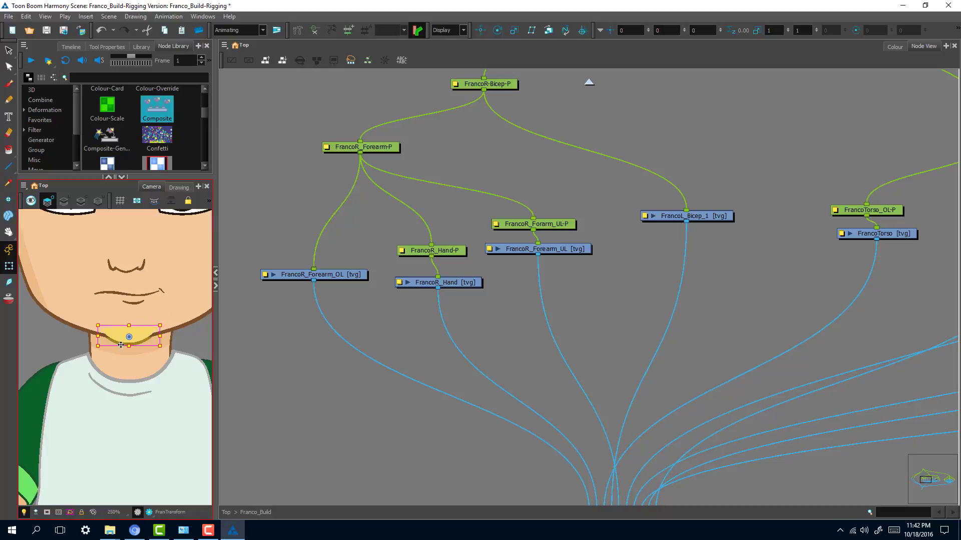
{"action": "left_click", "coordinate": [179, 187]}
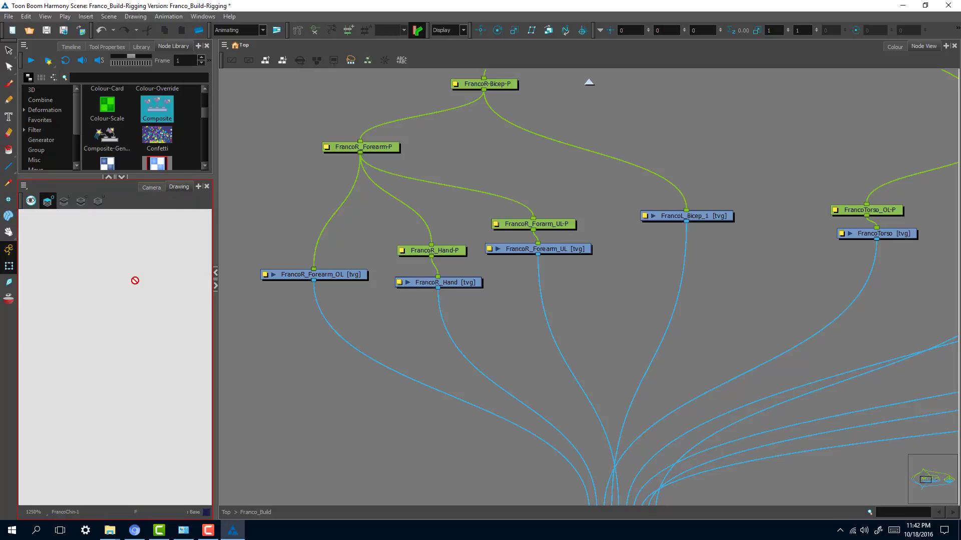
{"action": "left_click", "coordinate": [81, 200]}
{"action": "scroll", "coordinate": [81, 242], "scroll_direction": "down", "scroll_amount": 4}
{"action": "scroll", "coordinate": [103, 289], "scroll_direction": "up", "scroll_amount": 4}
{"action": "left_click_drag", "start_coordinate": [135, 269], "coordinate": [78, 418]}
{"action": "left_click", "coordinate": [65, 202]}
{"action": "left_click", "coordinate": [149, 187]}
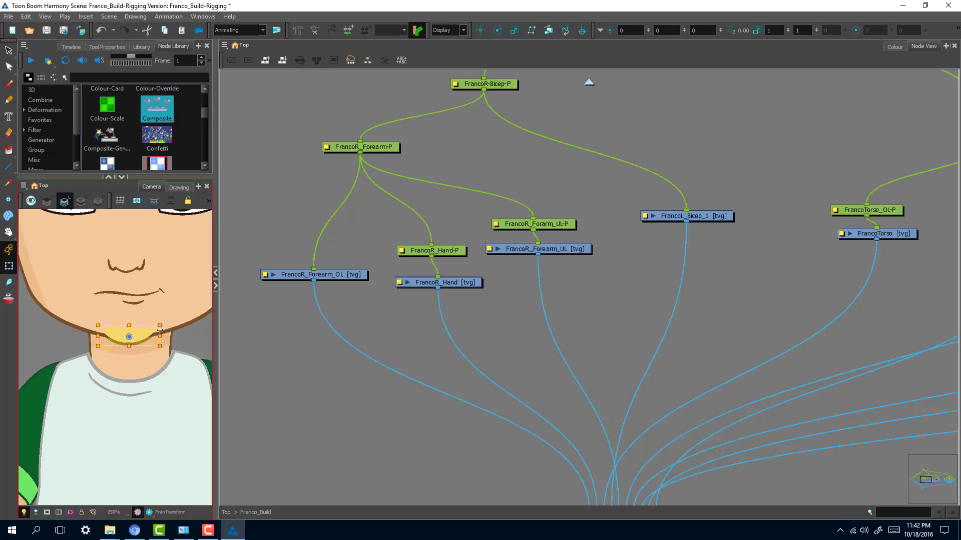
{"action": "left_click", "coordinate": [698, 26]}
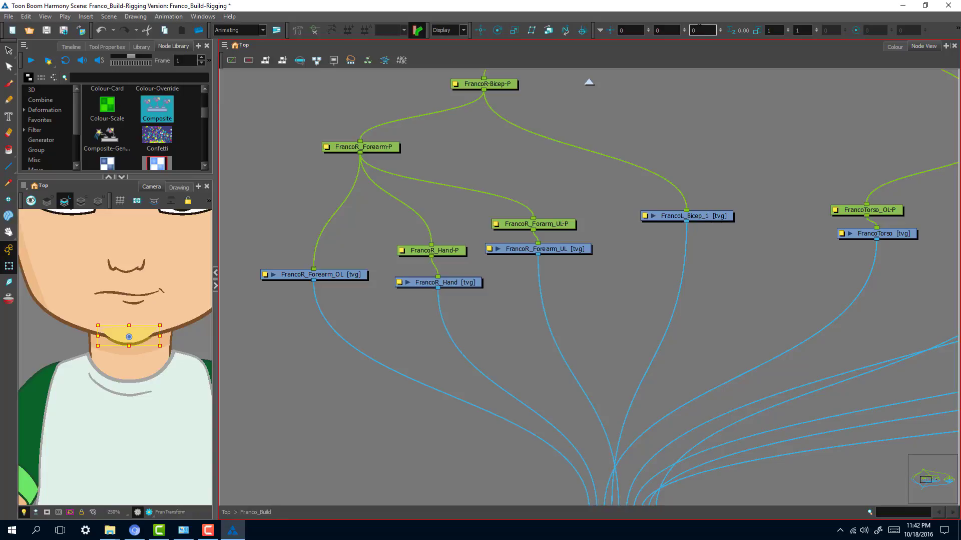
- Rotate the right forearm across the torso with FrancoR_Forearm-P and shift it into place at the elbow
{"action": "key", "text": "space"}
{"action": "left_click_drag", "start_coordinate": [56, 348], "coordinate": [187, 203]}
{"action": "left_click_drag", "start_coordinate": [132, 324], "coordinate": [97, 255]}
{"action": "key", "text": "1"}
{"action": "key", "text": "1"}
{"action": "left_click", "coordinate": [67, 393]}
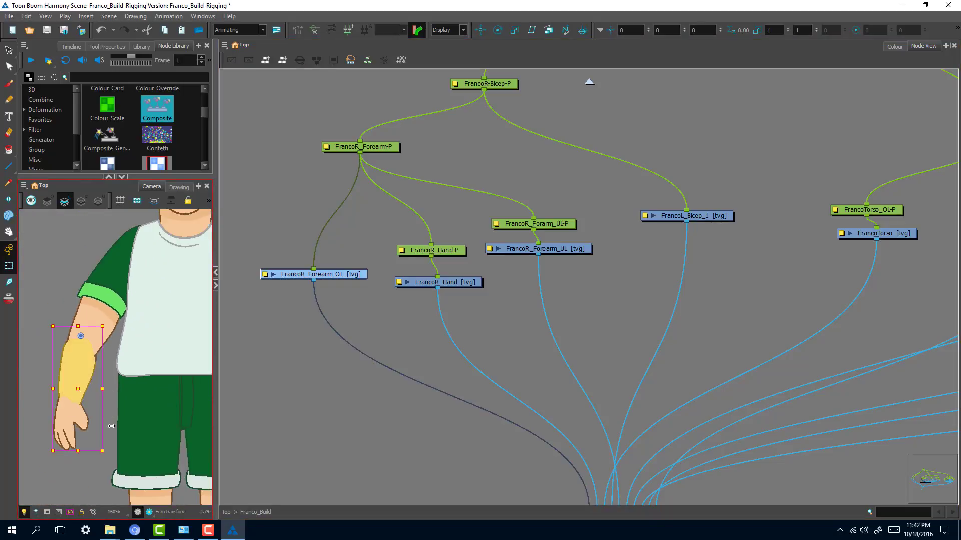
{"action": "key", "text": "b"}
{"action": "left_click_drag", "start_coordinate": [108, 456], "coordinate": [202, 281]}
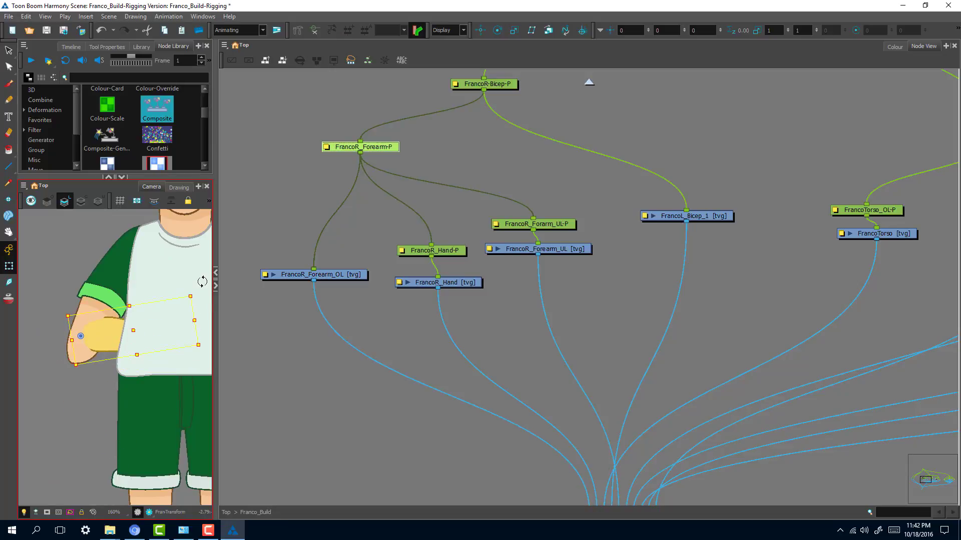
{"action": "left_click_drag", "start_coordinate": [113, 335], "coordinate": [102, 353]}
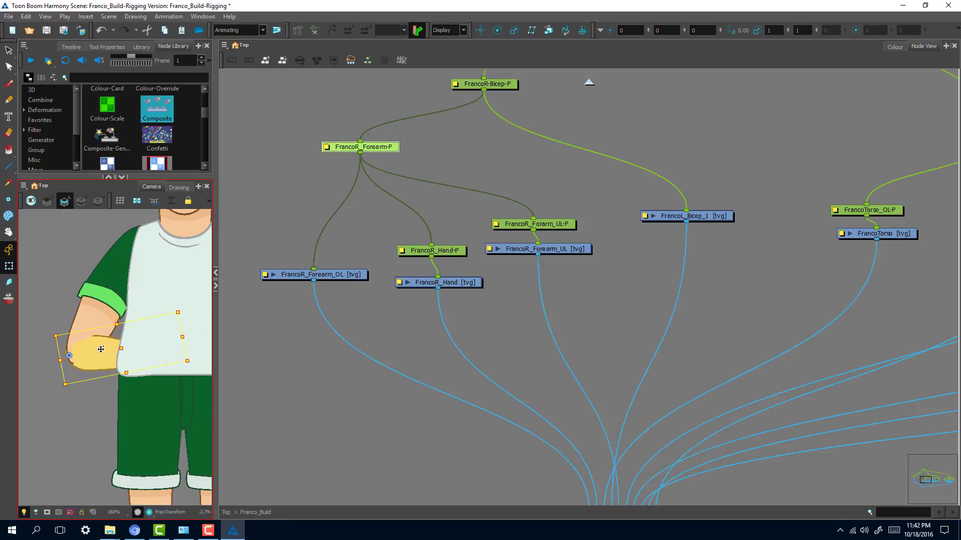
- Set FrancoR_Forearm-P's Z position to 0.0001 forward so the forearm layers over the torso
{"action": "left_click", "coordinate": [705, 30]}
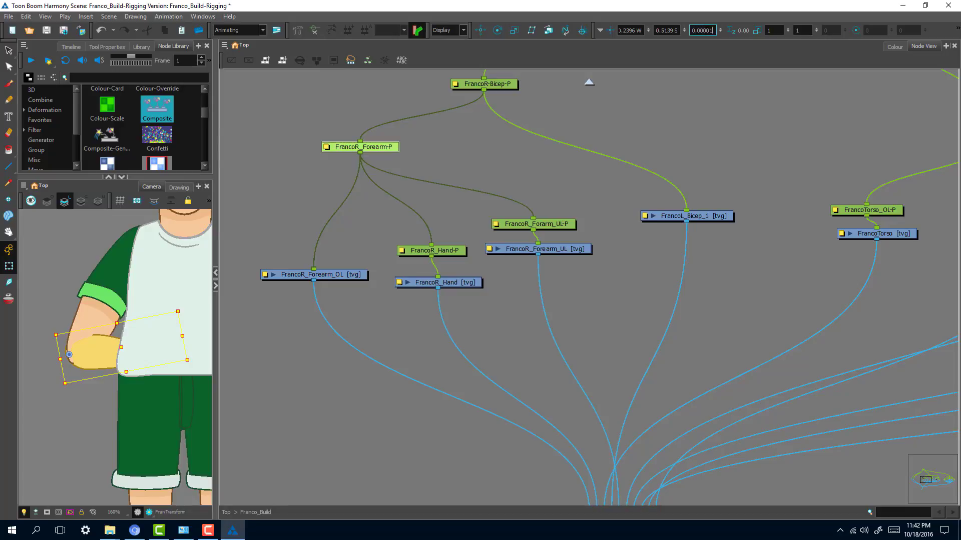
{"action": "type", "text": ".00001"}
{"action": "key", "text": "Return"}
{"action": "left_click", "coordinate": [710, 31]}
{"action": "key", "text": "BackSpace"}
{"action": "key", "text": "Return"}
{"action": "left_click", "coordinate": [101, 352]}
- Nudge the raised right forearm slightly to refine its alignment with the bicep at the elbow
{"action": "scroll", "coordinate": [89, 340], "scroll_direction": "up", "scroll_amount": 5}
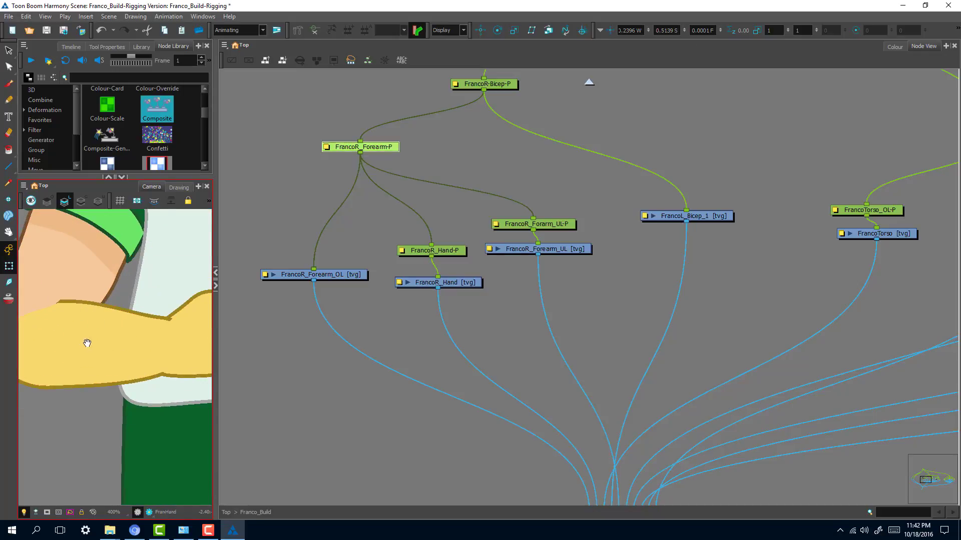
{"action": "left_click_drag", "start_coordinate": [87, 343], "coordinate": [104, 324]}
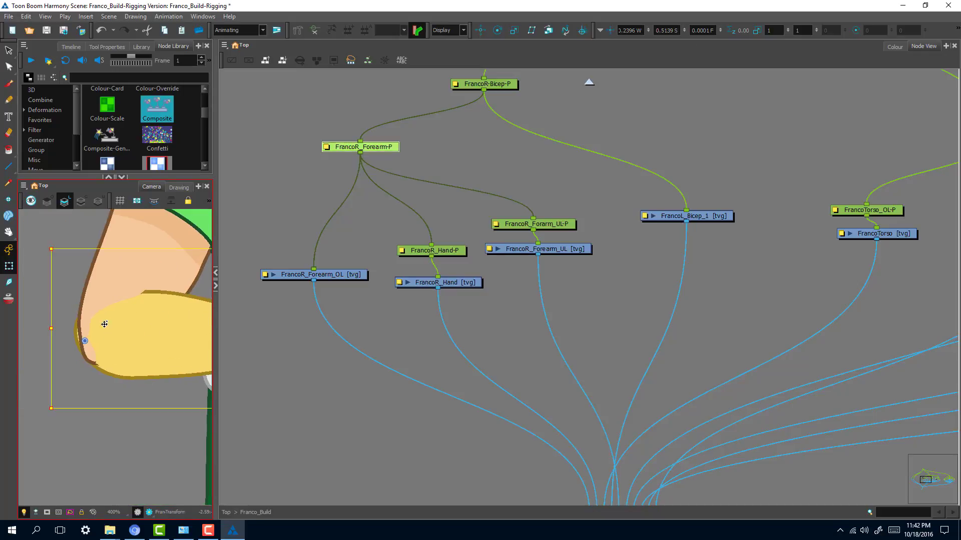
{"action": "left_click_drag", "start_coordinate": [144, 351], "coordinate": [132, 358]}
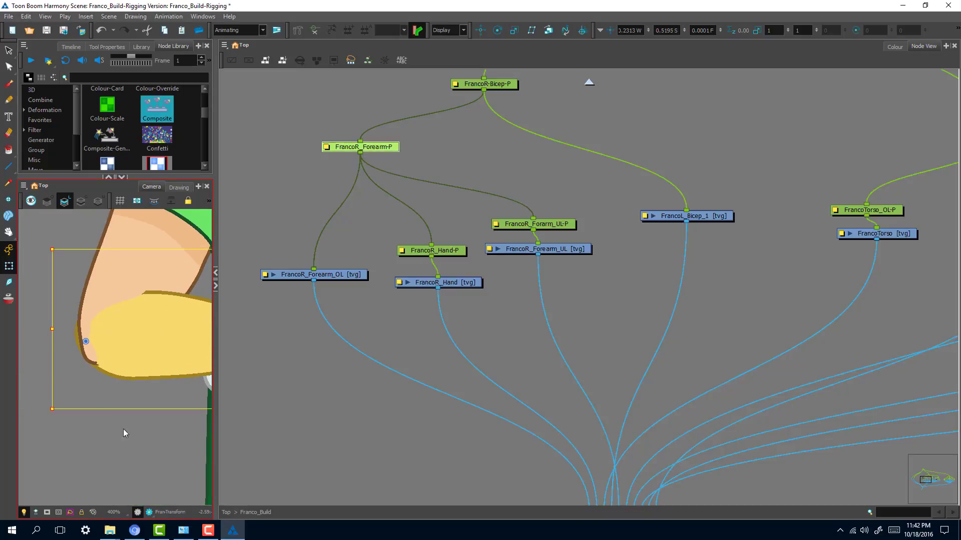
- Deselect the forearm and undo its posing changes to return the right arm to its hanging pose
{"action": "left_click", "coordinate": [152, 461]}
{"action": "key", "text": "ctrl+z"}
{"action": "key", "text": "ctrl+z"}
{"action": "key", "text": "ctrl+z"}
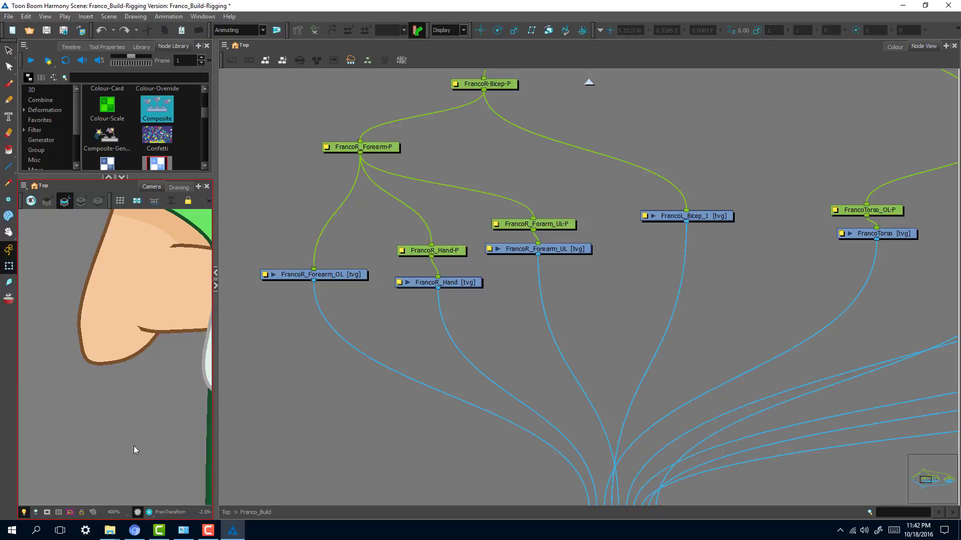
{"action": "scroll", "coordinate": [173, 389], "scroll_direction": "down", "scroll_amount": 4}
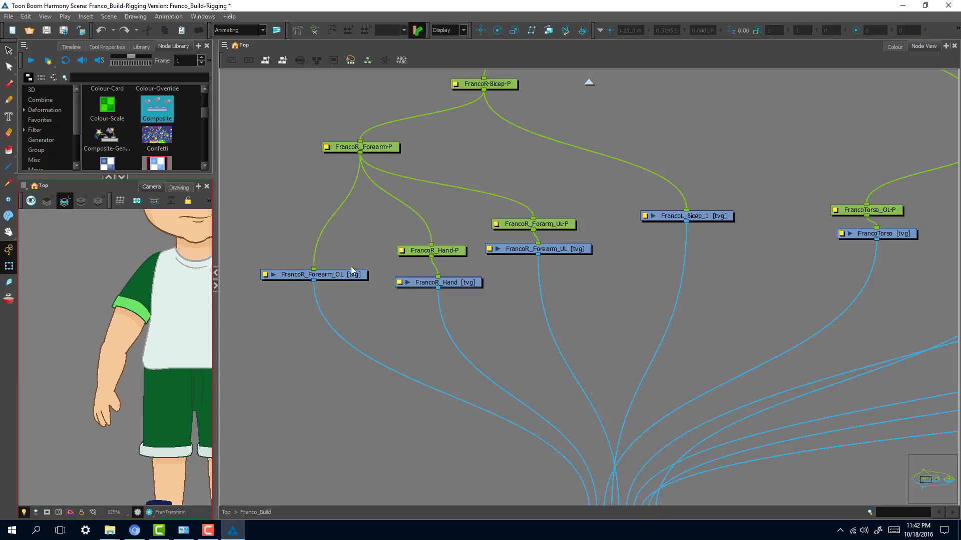
- Examine how the right arm, torso and left arm branches connect into the Upper_Torso composite
{"action": "left_click_drag", "start_coordinate": [530, 341], "coordinate": [540, 300]}
{"action": "scroll", "coordinate": [540, 301], "scroll_direction": "down", "scroll_amount": 2}
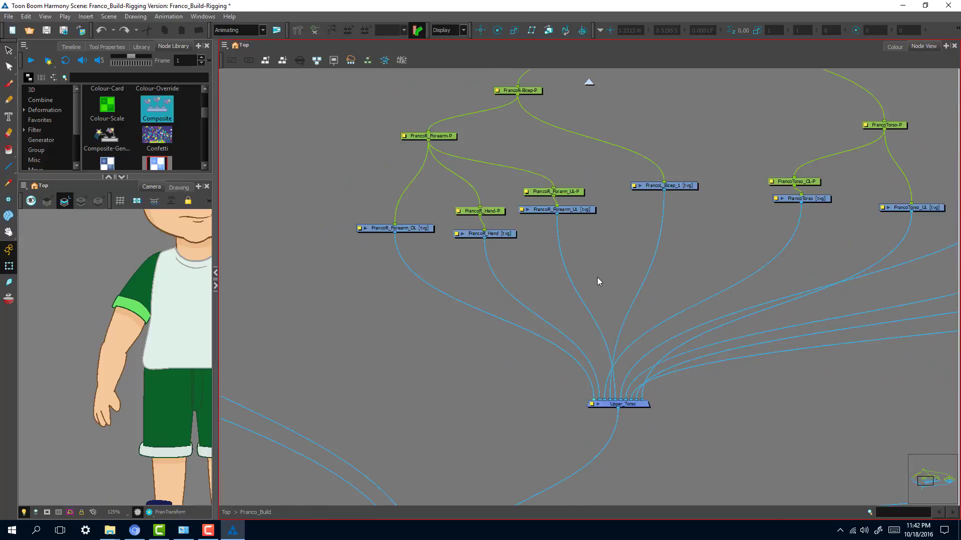
{"action": "scroll", "coordinate": [633, 252], "scroll_direction": "down", "scroll_amount": 4}
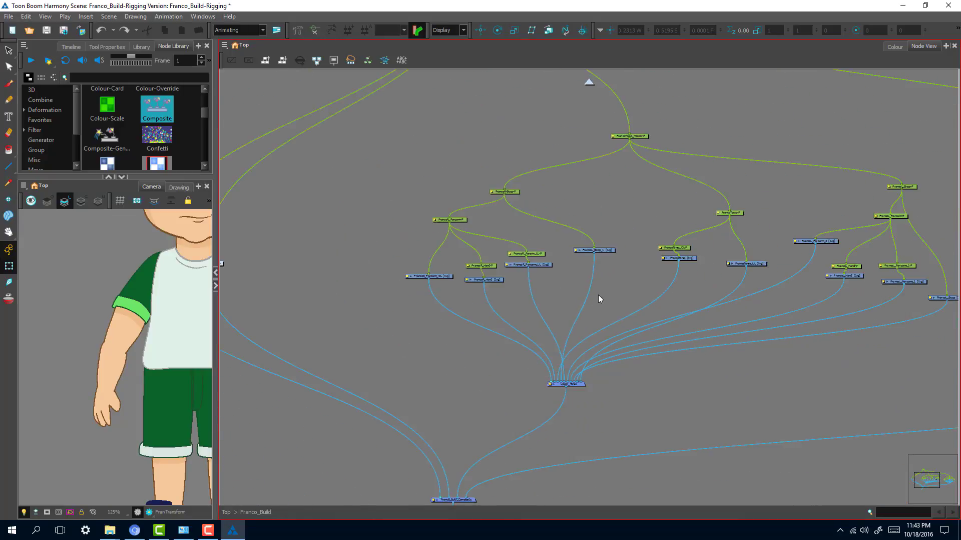
{"action": "left_click_drag", "start_coordinate": [602, 294], "coordinate": [555, 342]}
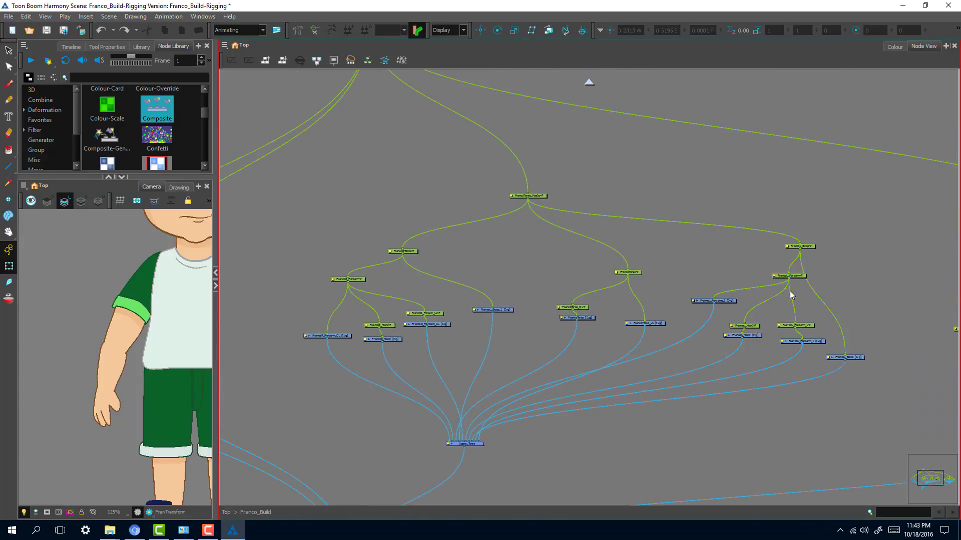
{"action": "scroll", "coordinate": [558, 359], "scroll_direction": "up", "scroll_amount": 4}
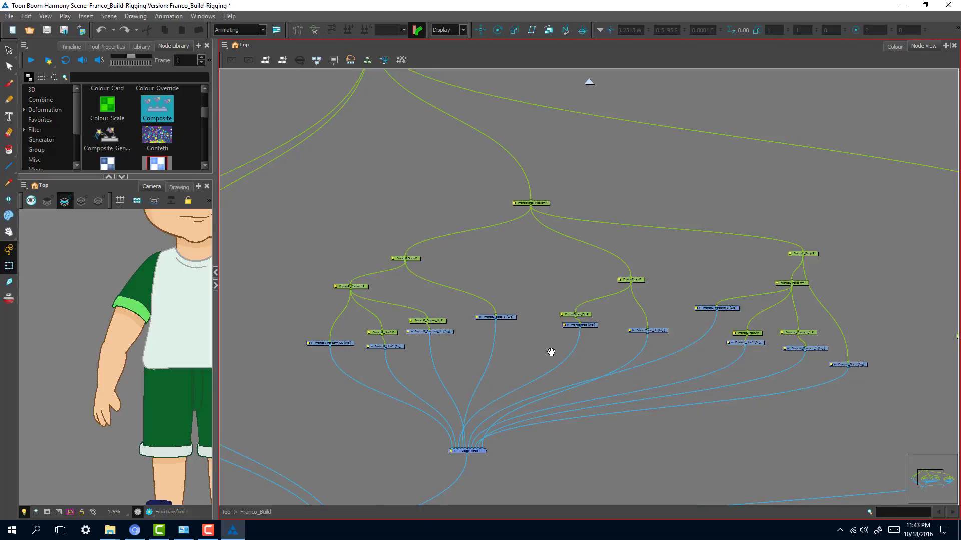
{"action": "left_click_drag", "start_coordinate": [491, 393], "coordinate": [601, 390]}
{"action": "scroll", "coordinate": [636, 383], "scroll_direction": "up", "scroll_amount": 1}
{"action": "left_click_drag", "start_coordinate": [591, 428], "coordinate": [683, 353]}
{"action": "scroll", "coordinate": [686, 339], "scroll_direction": "down", "scroll_amount": 1}
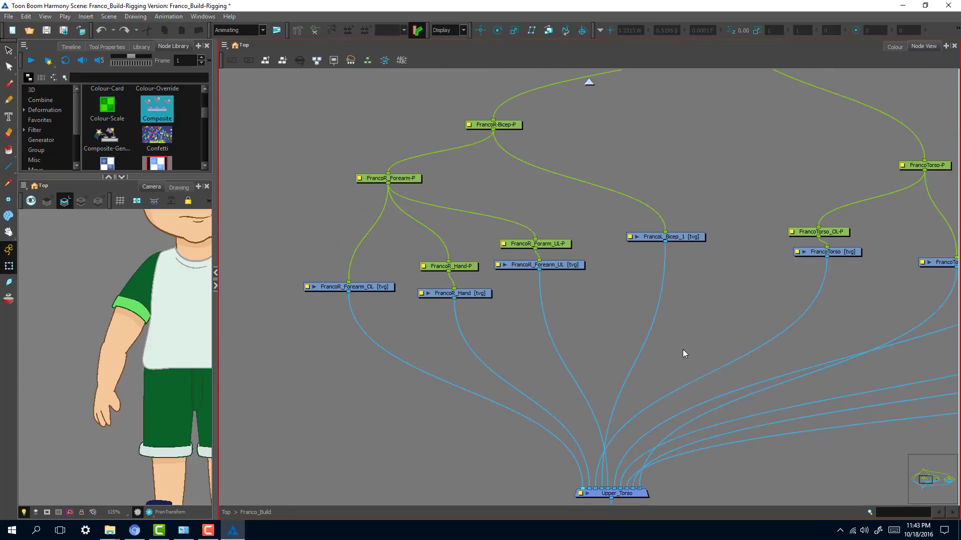
- Move the FrancoR_Forearm_UL drawing with its peg beside the torso branch, and place FrancoL_Bicep_1 between it and the hand nodes
{"action": "left_click", "coordinate": [697, 235]}
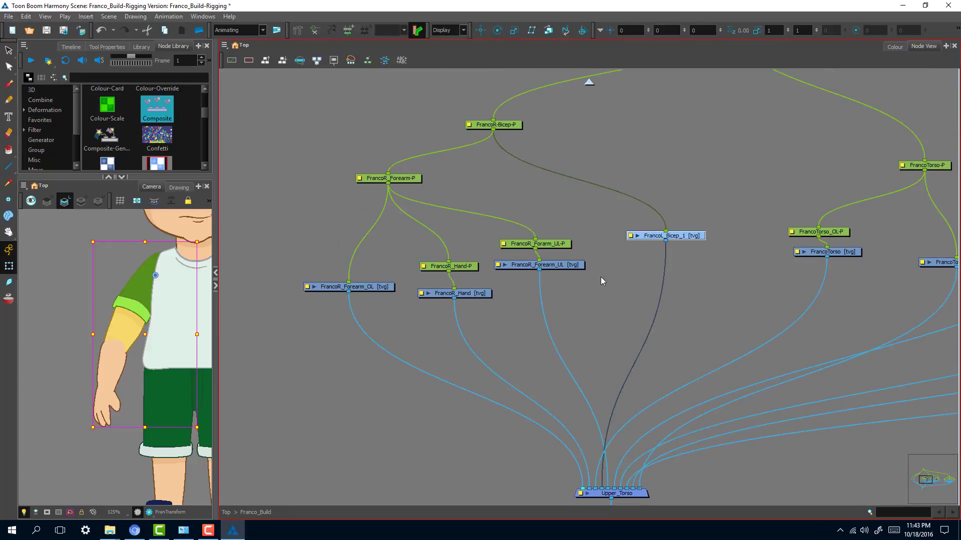
{"action": "left_click", "coordinate": [560, 260]}
{"action": "left_click_drag", "start_coordinate": [585, 217], "coordinate": [540, 278]}
{"action": "left_click_drag", "start_coordinate": [543, 265], "coordinate": [724, 290]}
{"action": "left_click_drag", "start_coordinate": [701, 236], "coordinate": [579, 255]}
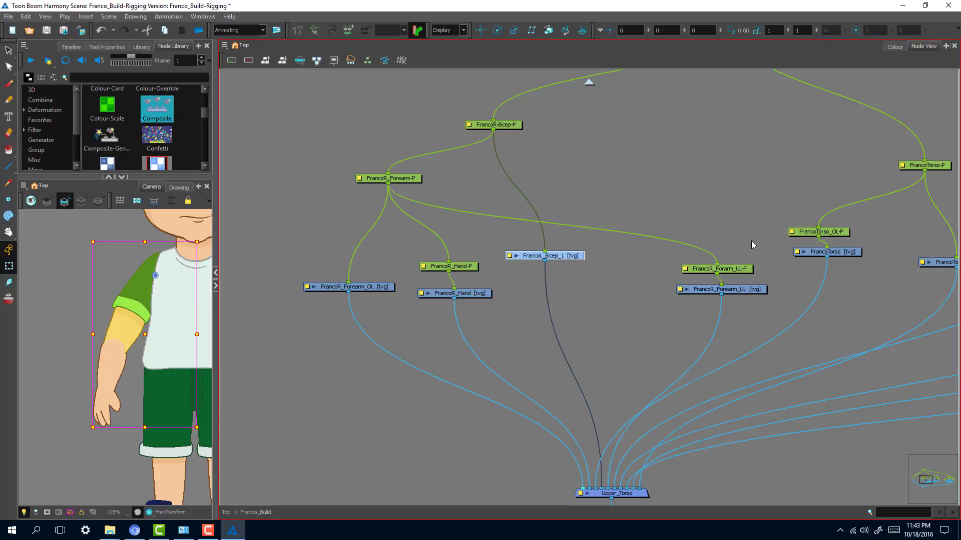
- Fine-tune the placement of the FrancoL_Bicep_1 and FrancoR_Forearm_OL nodes, and select the FrancoR_Hand drawing with its peg
{"action": "left_click_drag", "start_coordinate": [752, 242], "coordinate": [646, 368]}
{"action": "left_click_drag", "start_coordinate": [569, 257], "coordinate": [582, 263]}
{"action": "left_click", "coordinate": [482, 247]}
{"action": "left_click_drag", "start_coordinate": [385, 285], "coordinate": [385, 287]}
{"action": "left_click", "coordinate": [484, 261]}
{"action": "left_click_drag", "start_coordinate": [473, 296], "coordinate": [469, 304]}
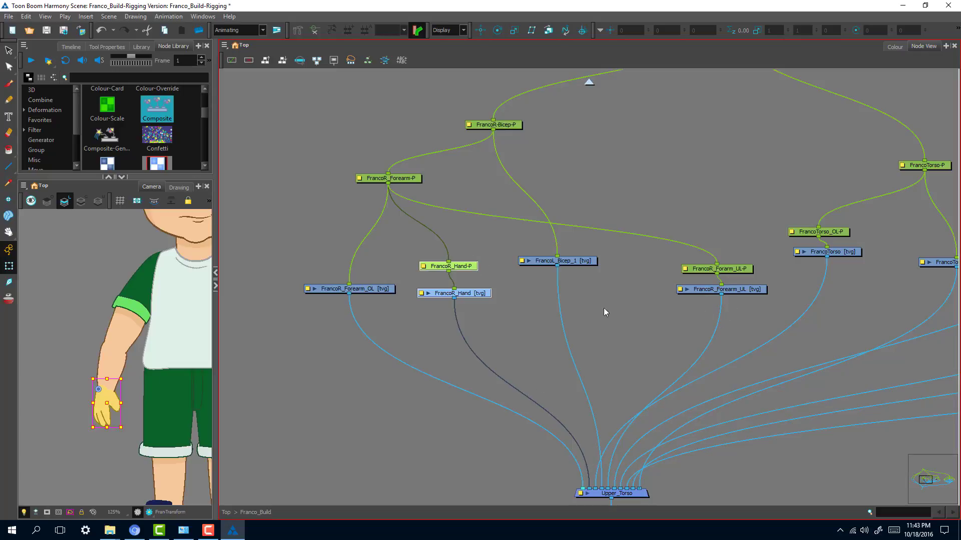
- Group the whole upper torso and arms node network, including its Upper_Torso composite, into one group node
{"action": "left_click_drag", "start_coordinate": [378, 288], "coordinate": [378, 289]}
{"action": "left_click_drag", "start_coordinate": [775, 258], "coordinate": [717, 314]}
{"action": "left_click", "coordinate": [665, 193]}
{"action": "scroll", "coordinate": [722, 199], "scroll_direction": "down", "scroll_amount": 6}
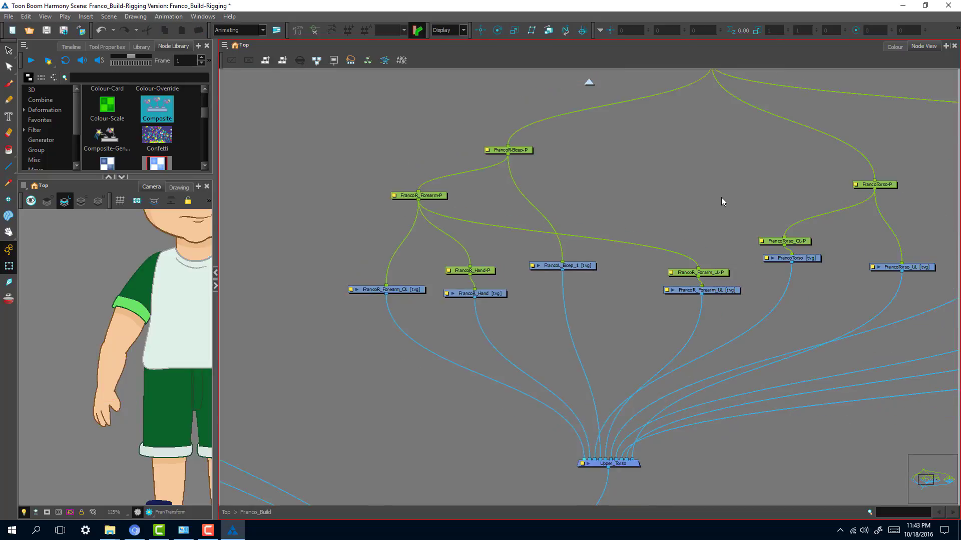
{"action": "left_click_drag", "start_coordinate": [890, 216], "coordinate": [676, 236]}
{"action": "left_click_drag", "start_coordinate": [468, 178], "coordinate": [894, 375]}
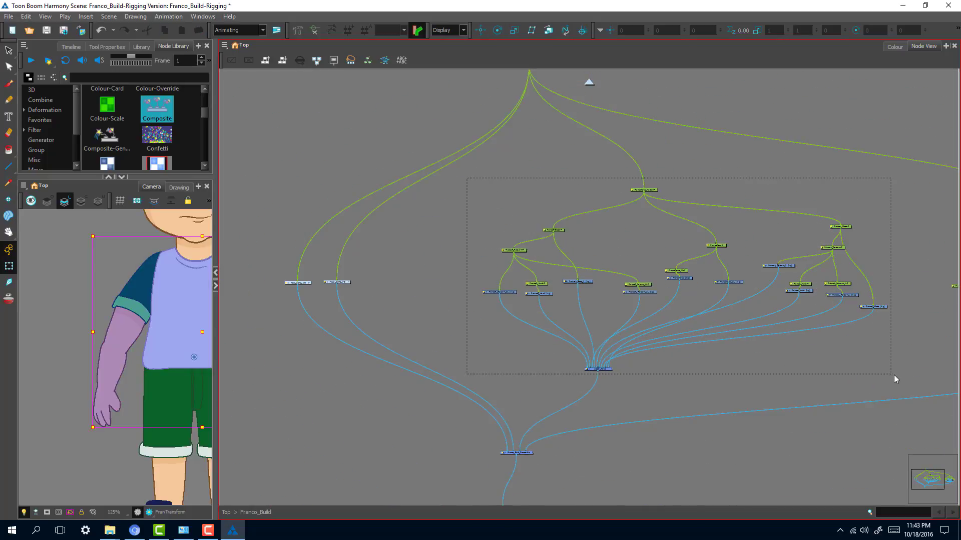
{"action": "key", "text": "ctrl+g"}
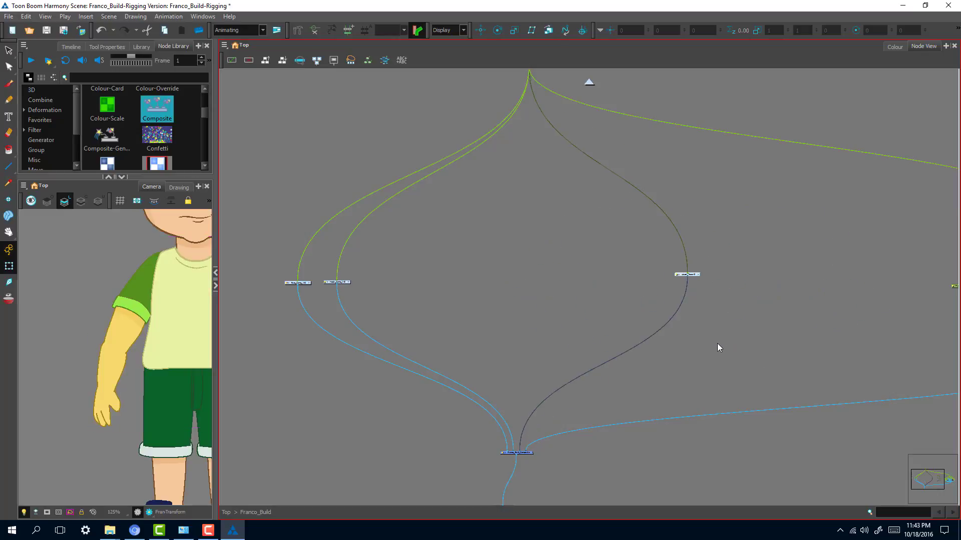
- Gather the upper torso, face and head group nodes side by side in the node network
{"action": "scroll", "coordinate": [697, 326], "scroll_direction": "up", "scroll_amount": 4}
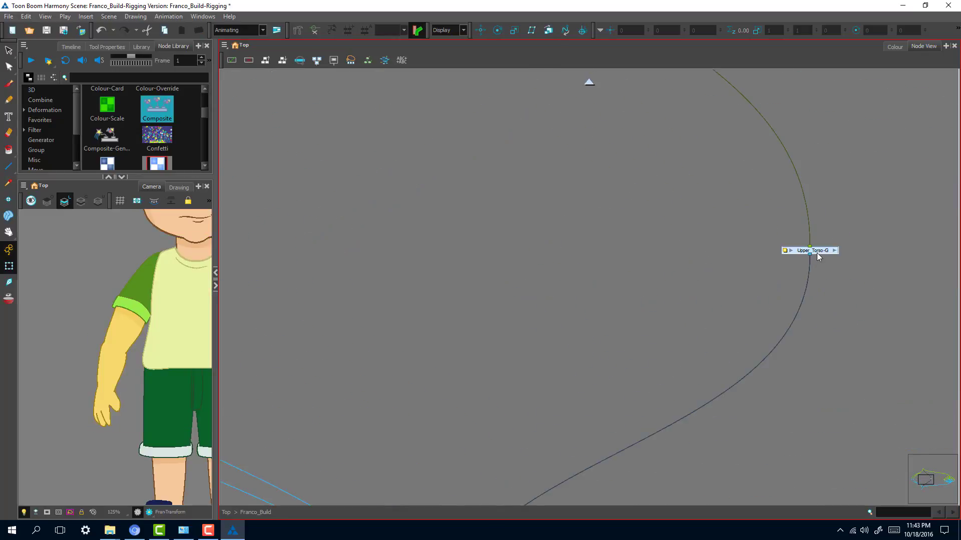
{"action": "left_click_drag", "start_coordinate": [819, 256], "coordinate": [510, 269]}
{"action": "scroll", "coordinate": [532, 308], "scroll_direction": "down", "scroll_amount": 3}
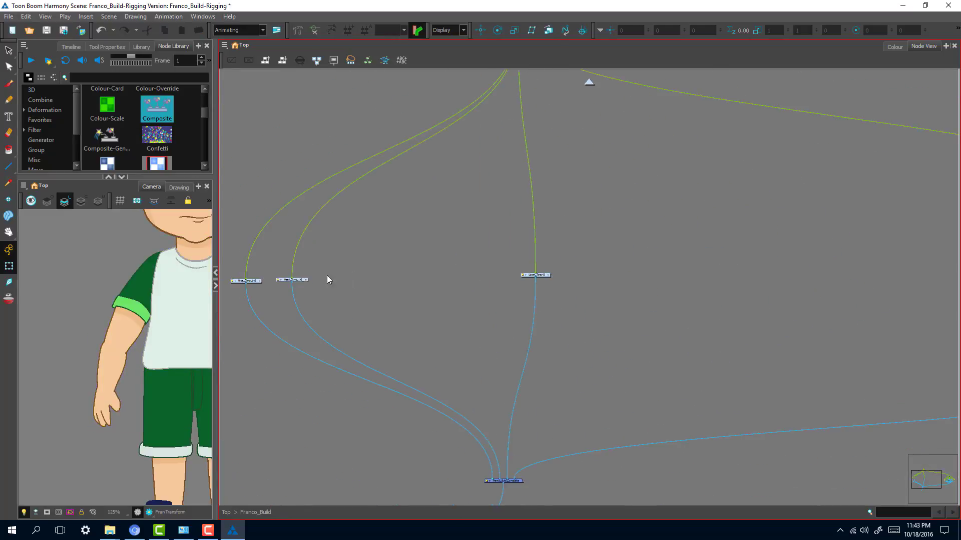
{"action": "left_click_drag", "start_coordinate": [360, 254], "coordinate": [235, 304]}
{"action": "left_click_drag", "start_coordinate": [306, 279], "coordinate": [512, 275]}
{"action": "left_click", "coordinate": [670, 290]}
- Move the entire lower body node network closer to the Upper_Torso group
{"action": "left_click_drag", "start_coordinate": [681, 296], "coordinate": [292, 296]}
{"action": "left_click_drag", "start_coordinate": [933, 197], "coordinate": [589, 424]}
{"action": "left_click_drag", "start_coordinate": [768, 209], "coordinate": [281, 218]}
{"action": "left_click_drag", "start_coordinate": [365, 220], "coordinate": [733, 233]}
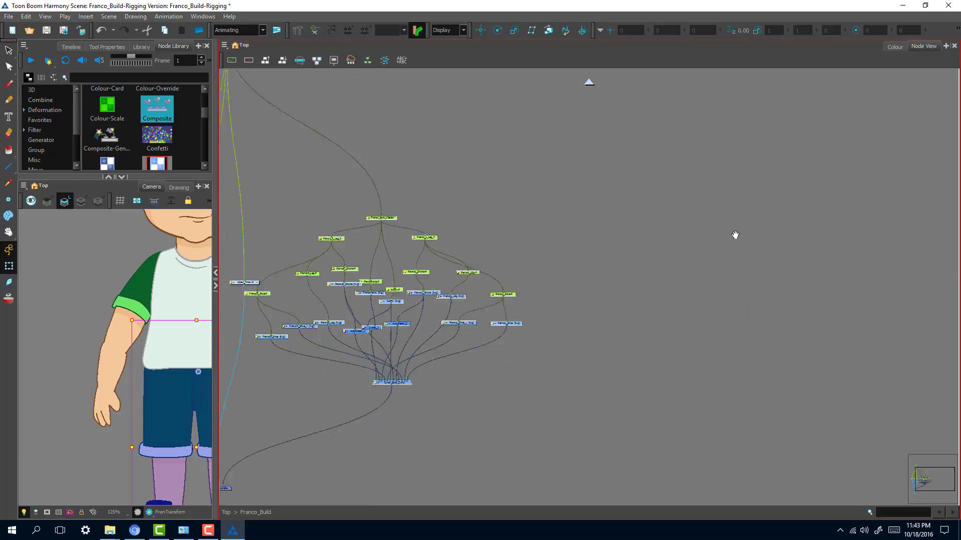
{"action": "left_click_drag", "start_coordinate": [650, 230], "coordinate": [694, 215]}
{"action": "key", "text": "2"}
{"action": "key", "text": "2"}
{"action": "key", "text": "2"}
{"action": "key", "text": "2"}
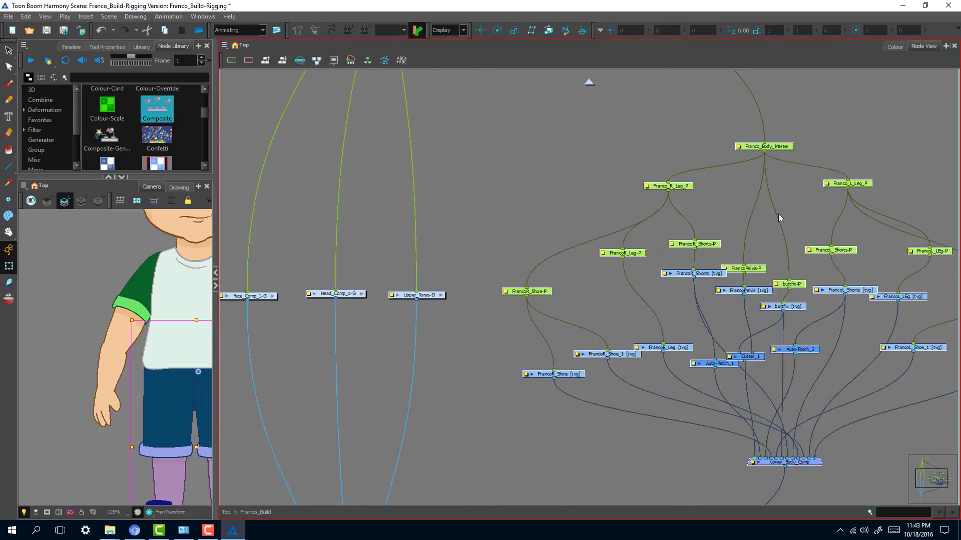
- Frame the legs and shoes in the drawing area and examine which artwork the FrancoR_Shoe-P peg controls
{"action": "left_click_drag", "start_coordinate": [780, 200], "coordinate": [732, 197]}
{"action": "left_click", "coordinate": [32, 282]}
{"action": "key", "text": "1"}
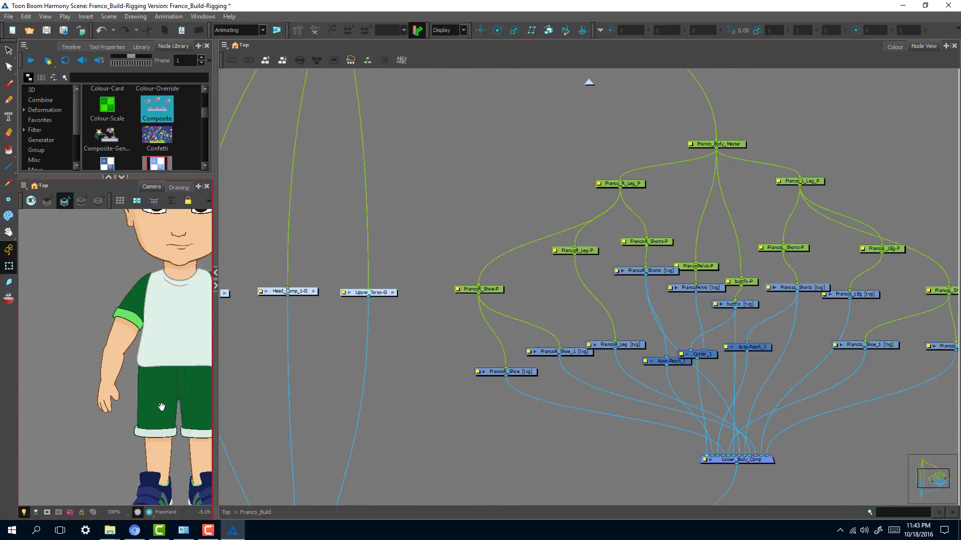
{"action": "left_click_drag", "start_coordinate": [162, 407], "coordinate": [138, 332]}
{"action": "key", "text": "2"}
{"action": "key", "text": "2"}
{"action": "left_click_drag", "start_coordinate": [113, 371], "coordinate": [79, 363]}
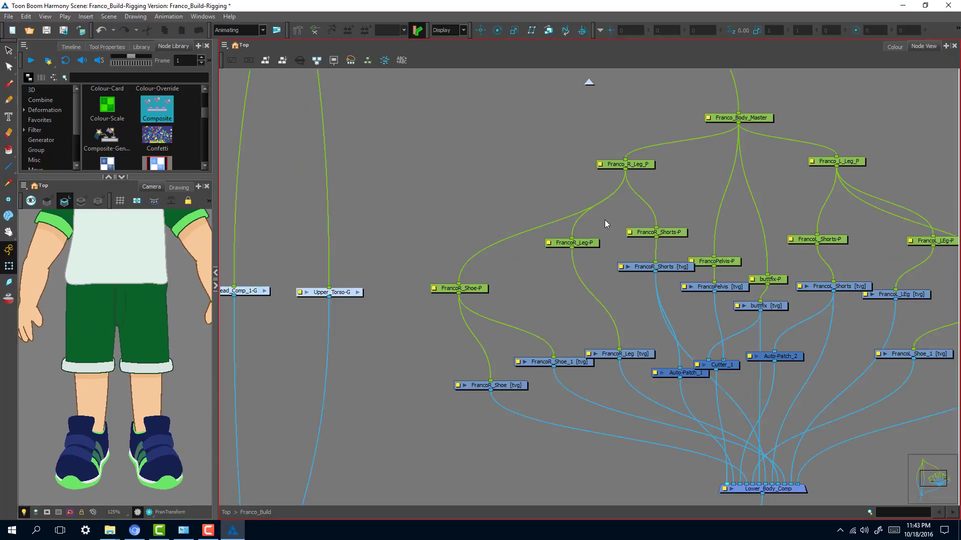
{"action": "left_click", "coordinate": [484, 287]}
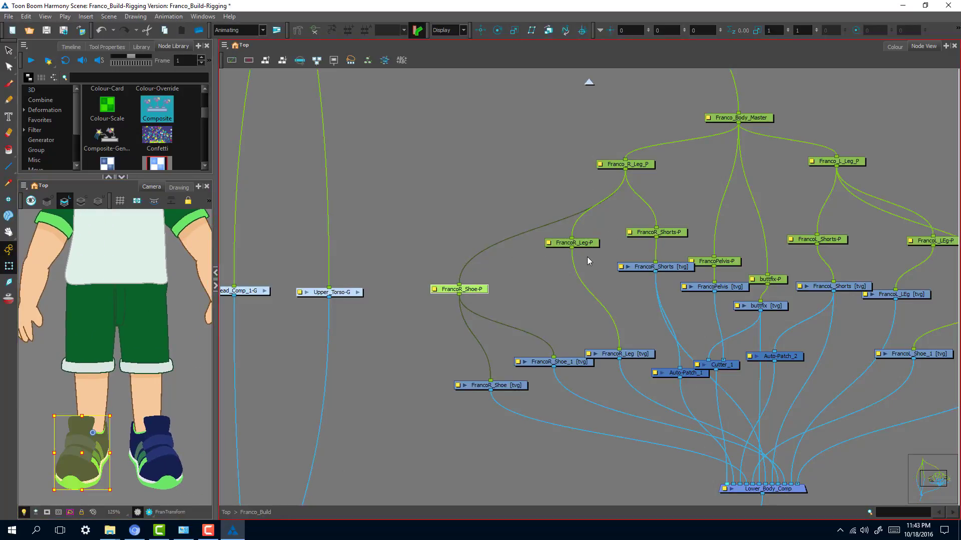
{"action": "key", "text": "b"}
{"action": "left_click", "coordinate": [685, 243]}
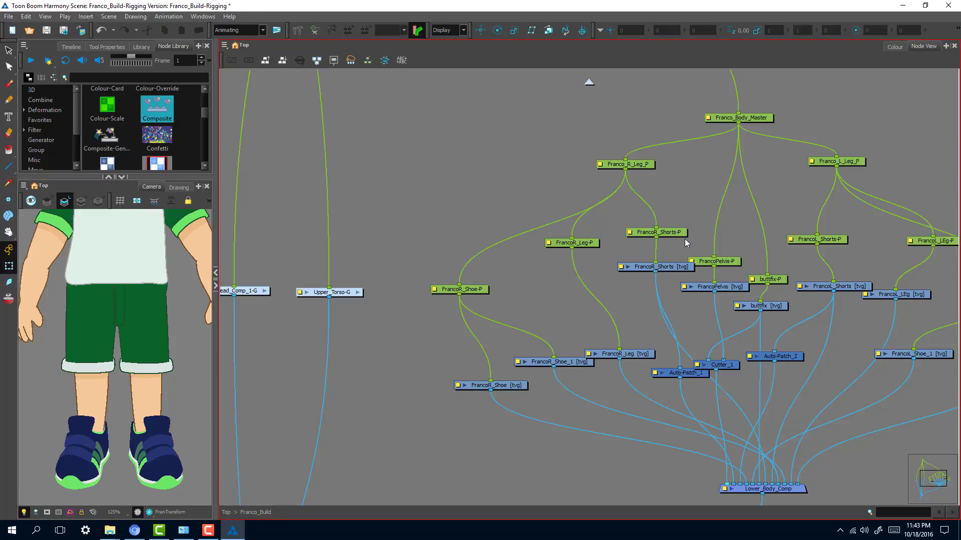
{"action": "left_click", "coordinate": [484, 293]}
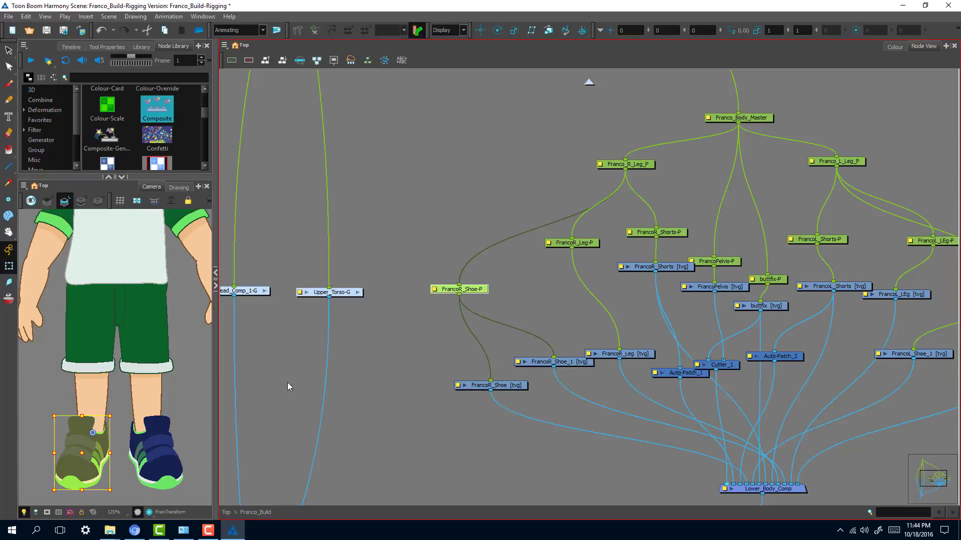
{"action": "left_click", "coordinate": [98, 393]}
{"action": "left_click_drag", "start_coordinate": [93, 452], "coordinate": [123, 445]}
{"action": "left_click", "coordinate": [536, 298]}
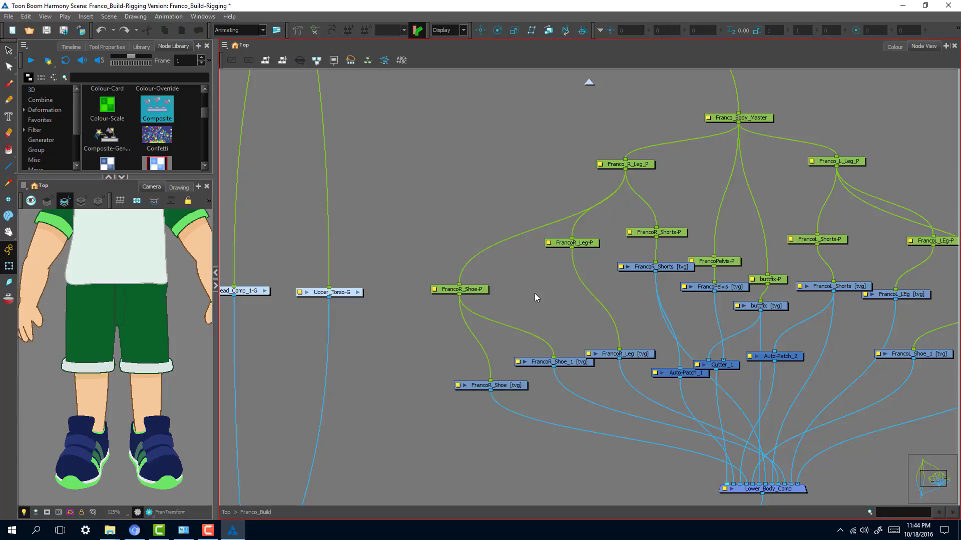
- Lower the Auto-Patch_1 node and shift the right leg and shoe nodes away from the right shorts nodes
{"action": "left_click", "coordinate": [667, 236]}
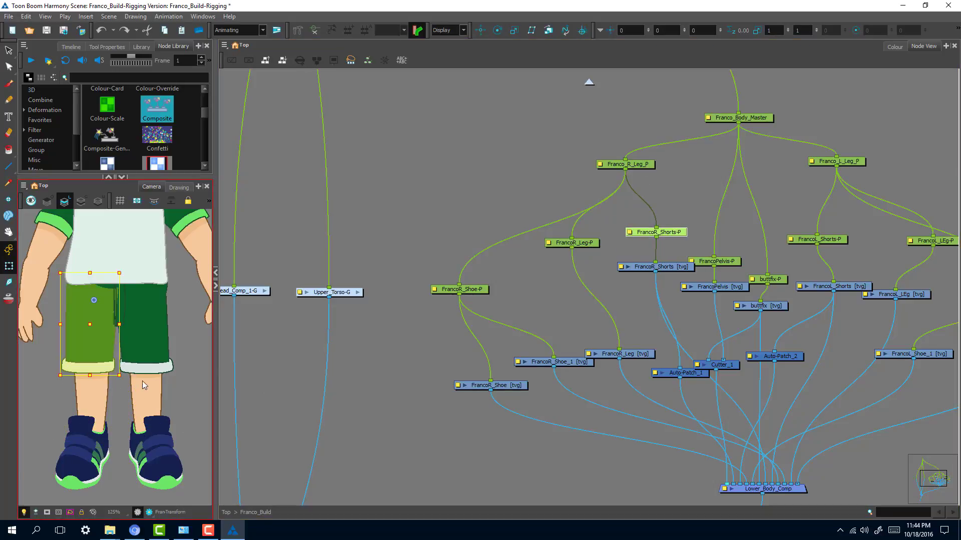
{"action": "left_click", "coordinate": [675, 321]}
{"action": "left_click_drag", "start_coordinate": [680, 374], "coordinate": [660, 394]}
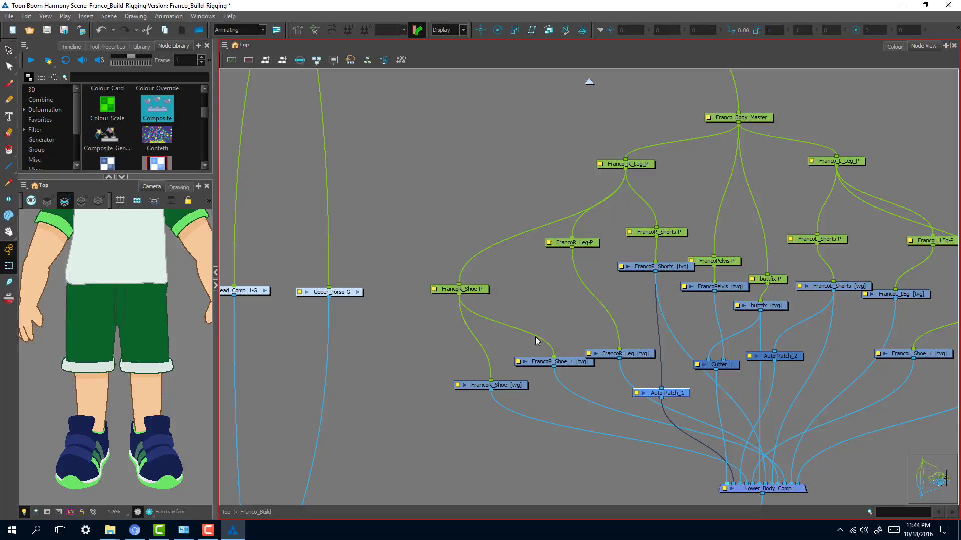
{"action": "left_click_drag", "start_coordinate": [432, 222], "coordinate": [655, 398]}
{"action": "left_click_drag", "start_coordinate": [575, 242], "coordinate": [507, 242]}
{"action": "left_click", "coordinate": [635, 195]}
{"action": "left_click_drag", "start_coordinate": [650, 165], "coordinate": [649, 165]}
{"action": "left_click", "coordinate": [449, 85]}
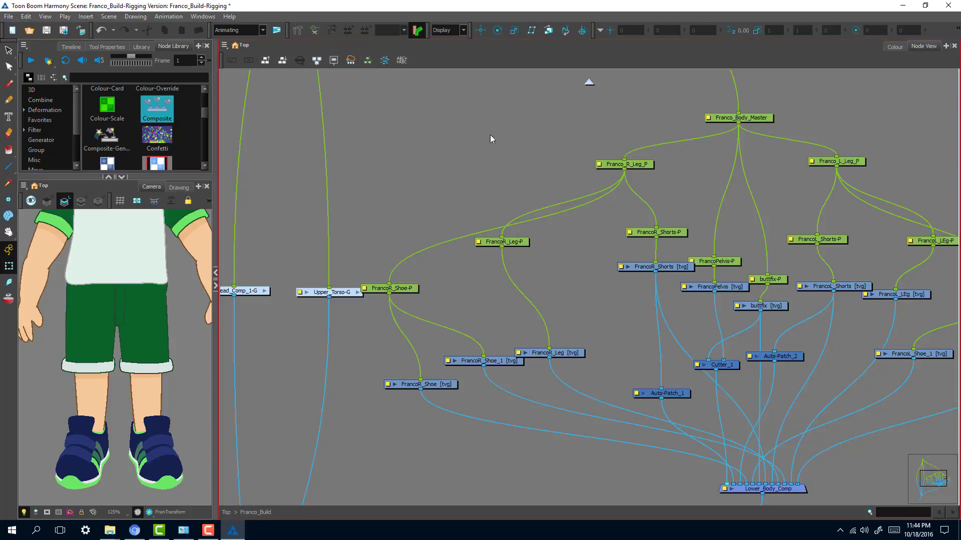
- Align FrancoR_Leg-P directly above its leg drawing and place FrancoR_Shorts-P nearer beneath Franco_R_Leg_P
{"action": "left_click_drag", "start_coordinate": [516, 245], "coordinate": [544, 252]}
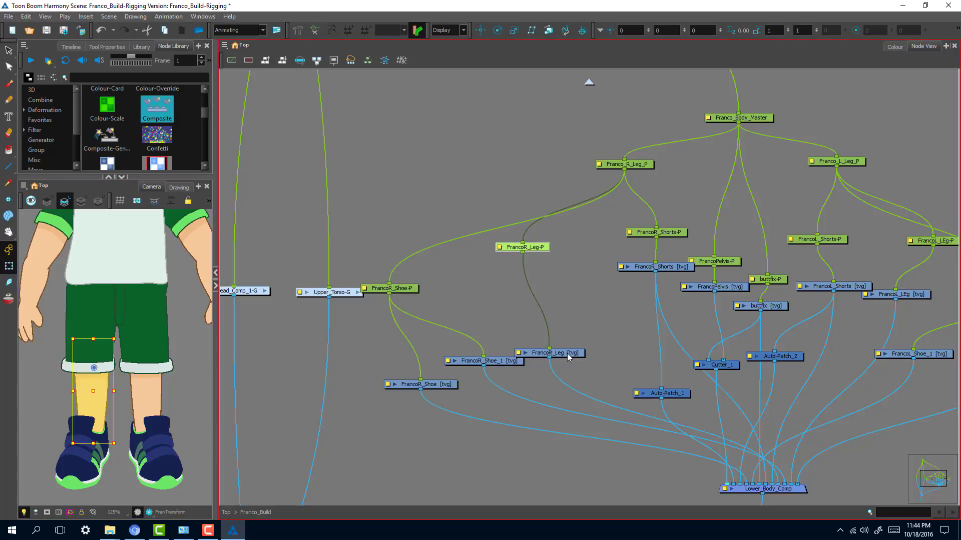
{"action": "left_click_drag", "start_coordinate": [569, 355], "coordinate": [583, 314]}
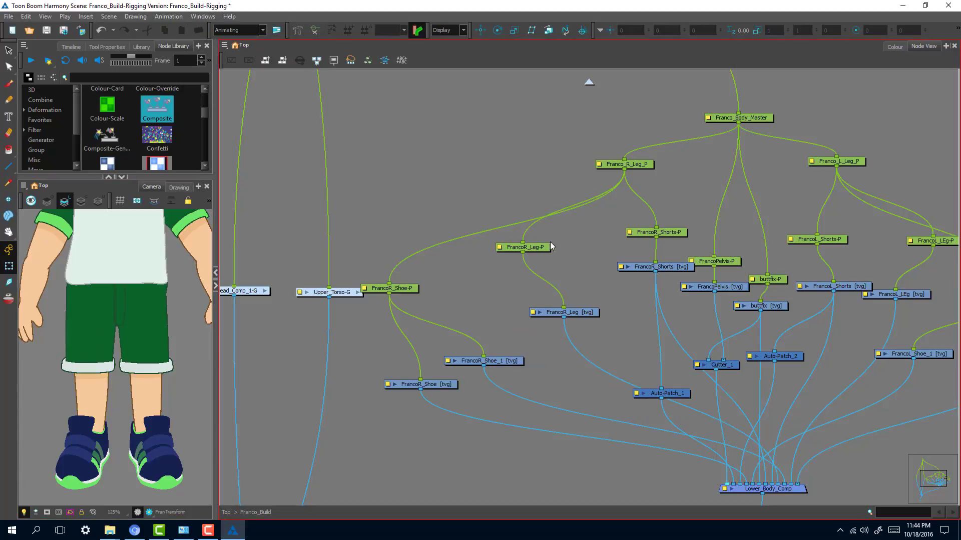
{"action": "left_click_drag", "start_coordinate": [540, 248], "coordinate": [579, 240]}
{"action": "left_click", "coordinate": [652, 241]}
{"action": "left_click_drag", "start_coordinate": [675, 230], "coordinate": [659, 232]}
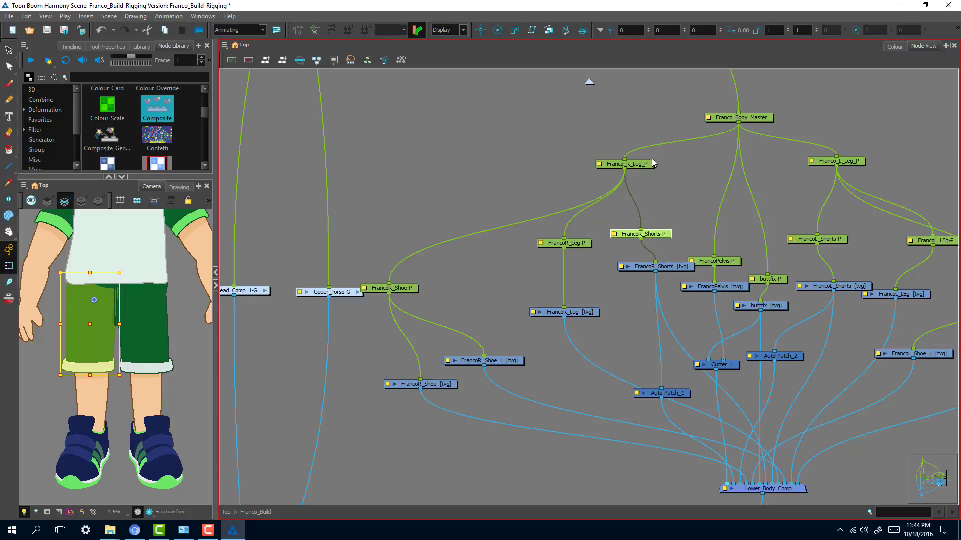
- Rig Franco_R_Leg_P with a bone deformation jointed at hip, knee and ankle, and centre the knee and ankle joints on the leg
{"action": "left_click_drag", "start_coordinate": [646, 166], "coordinate": [645, 166]}
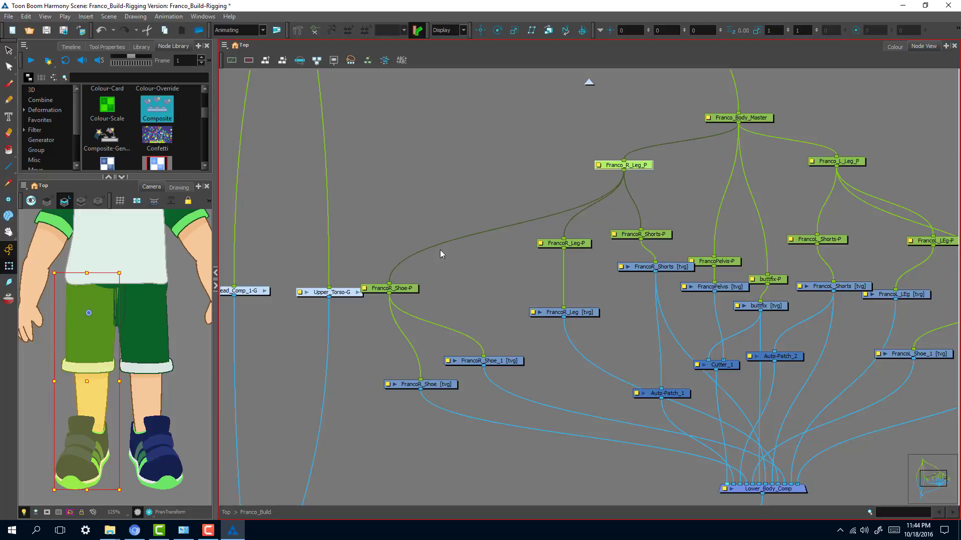
{"action": "left_click", "coordinate": [298, 30]}
{"action": "left_click", "coordinate": [90, 309]}
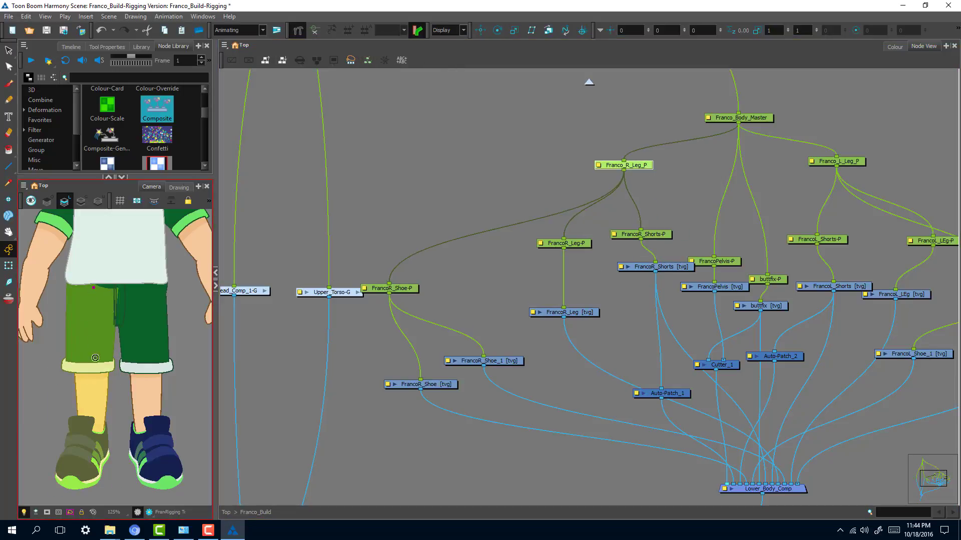
{"action": "left_click", "coordinate": [95, 369]}
{"action": "left_click", "coordinate": [94, 440]}
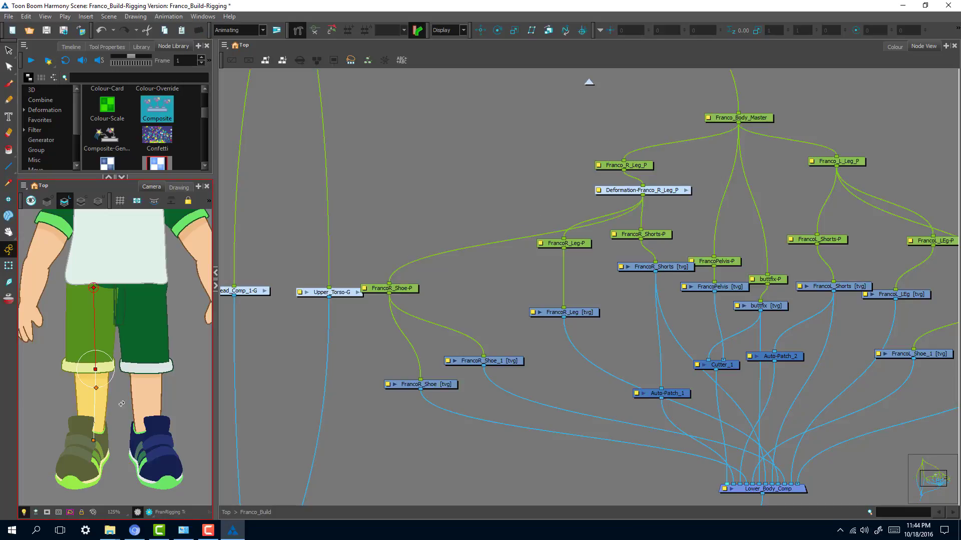
{"action": "mouse_move", "coordinate": [97, 389]}
{"action": "left_mouse_down"}
{"action": "mouse_move", "coordinate": [88, 389]}
{"action": "mouse_move", "coordinate": [123, 384]}
{"action": "mouse_move", "coordinate": [91, 371]}
{"action": "left_mouse_up"}
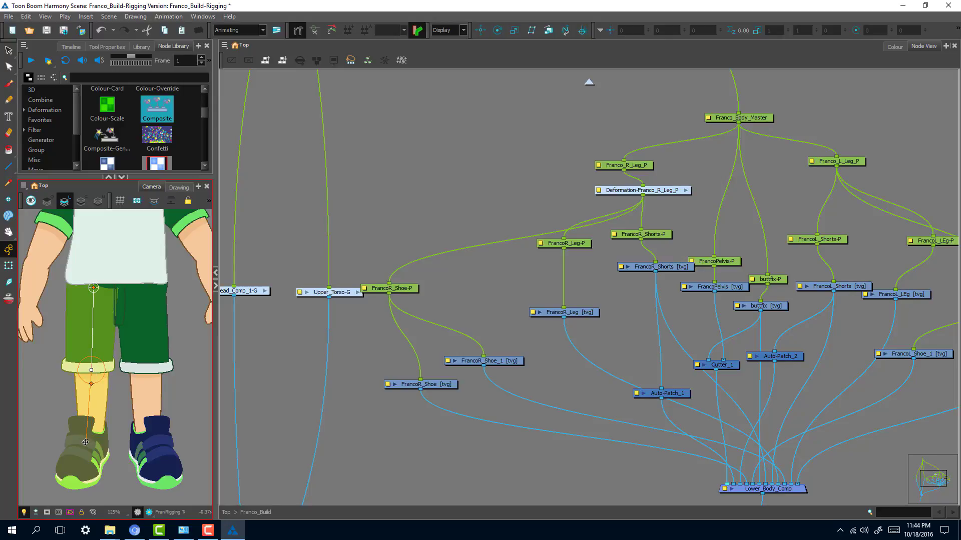
{"action": "left_click_drag", "start_coordinate": [85, 442], "coordinate": [91, 442]}
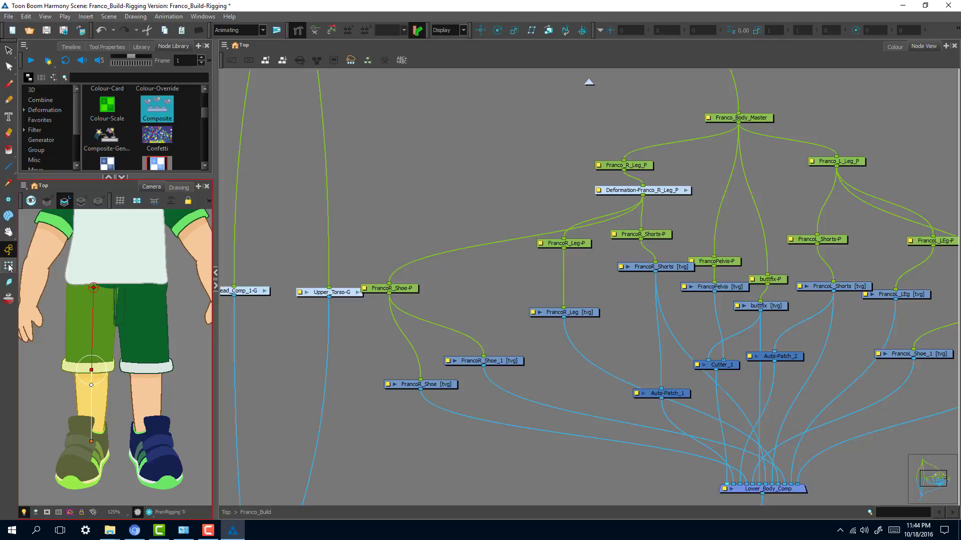
- Test the right leg's bone deformation by swinging the lower leg inward and outward with the Transform tool
{"action": "key", "text": "shift+t"}
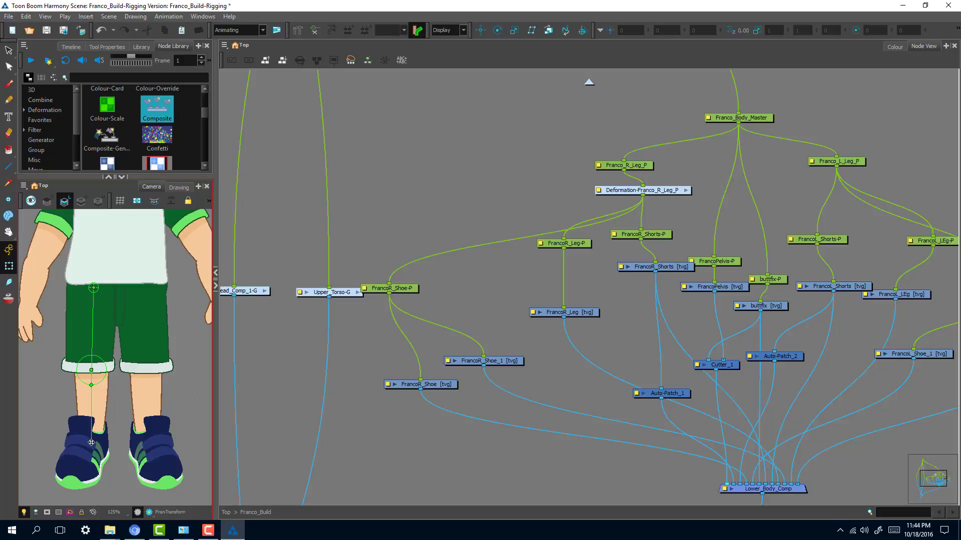
{"action": "left_click_drag", "start_coordinate": [91, 441], "coordinate": [112, 426]}
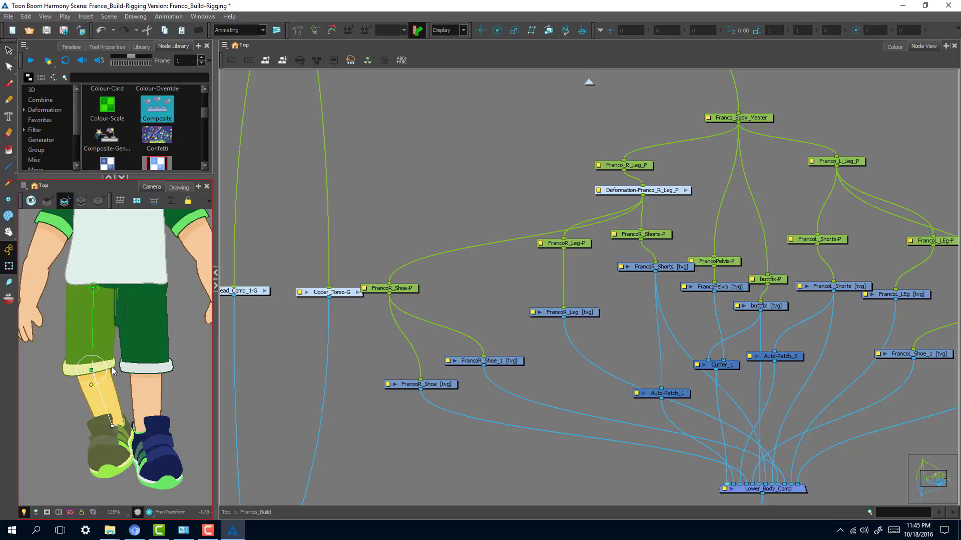
{"action": "left_click_drag", "start_coordinate": [112, 426], "coordinate": [82, 440]}
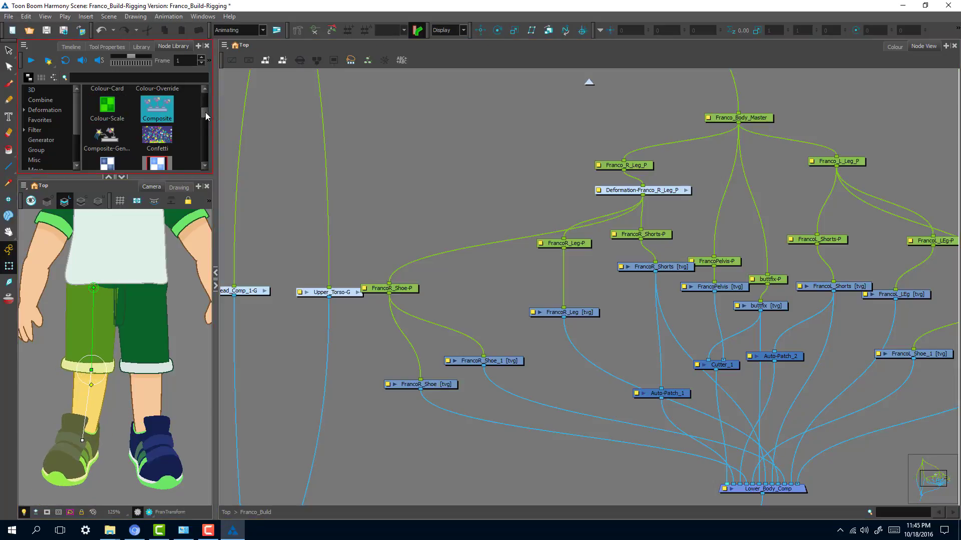
- Insert a Kinematic Output node between Deformation-Franco_R_Leg_P and FrancoR_Shoe-P
{"action": "mouse_move", "coordinate": [205, 112]}
{"action": "left_mouse_down"}
{"action": "mouse_move", "coordinate": [203, 143]}
{"action": "mouse_move", "coordinate": [206, 127]}
{"action": "left_mouse_up"}
{"action": "left_click", "coordinate": [128, 159]}
{"action": "left_click_drag", "start_coordinate": [129, 158], "coordinate": [239, 149]}
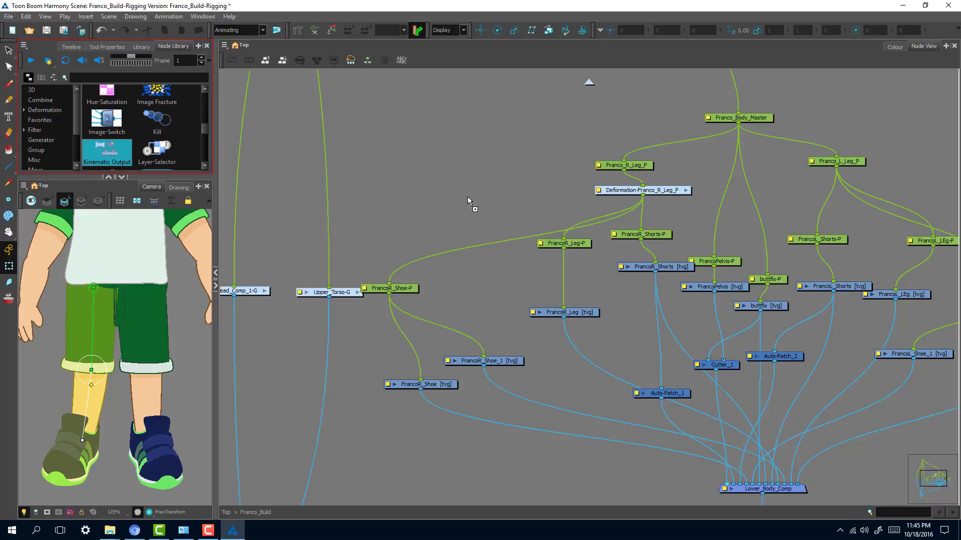
{"action": "left_click_drag", "start_coordinate": [467, 196], "coordinate": [488, 247]}
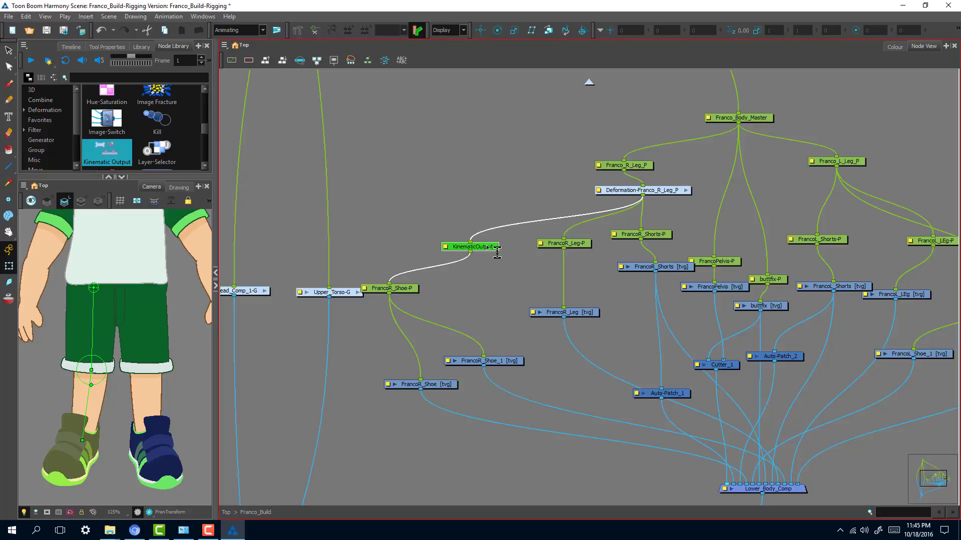
{"action": "left_click_drag", "start_coordinate": [487, 247], "coordinate": [491, 246]}
{"action": "left_click", "coordinate": [404, 248]}
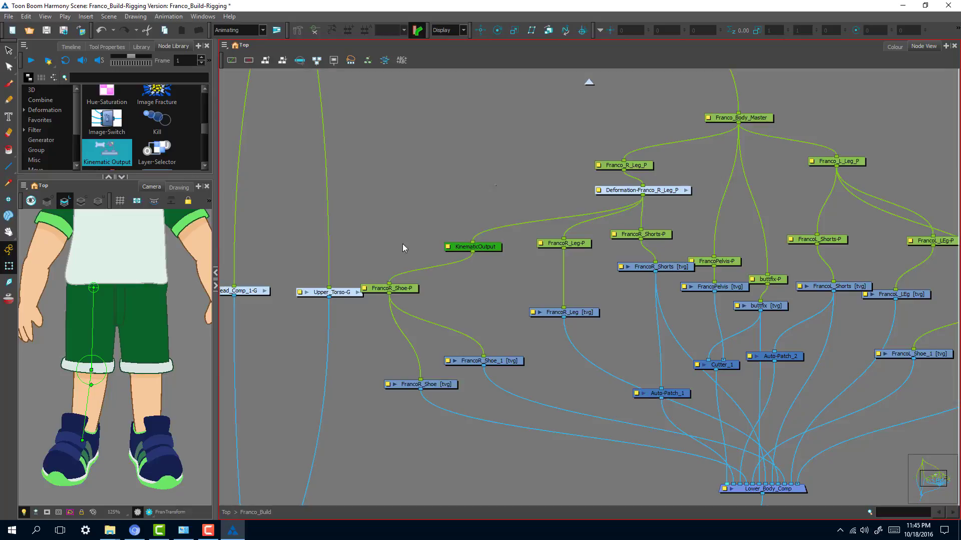
- Select the right shoe to check its placement, and reposition the lower leg bone to test how the shoe follows
{"action": "left_click", "coordinate": [78, 470]}
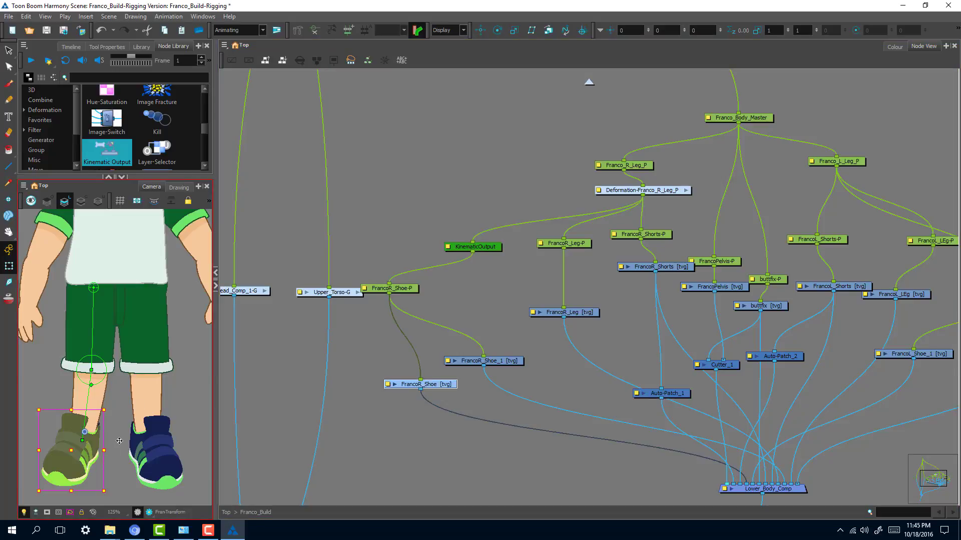
{"action": "left_click", "coordinate": [113, 492]}
{"action": "key", "text": "b"}
{"action": "left_click", "coordinate": [279, 386]}
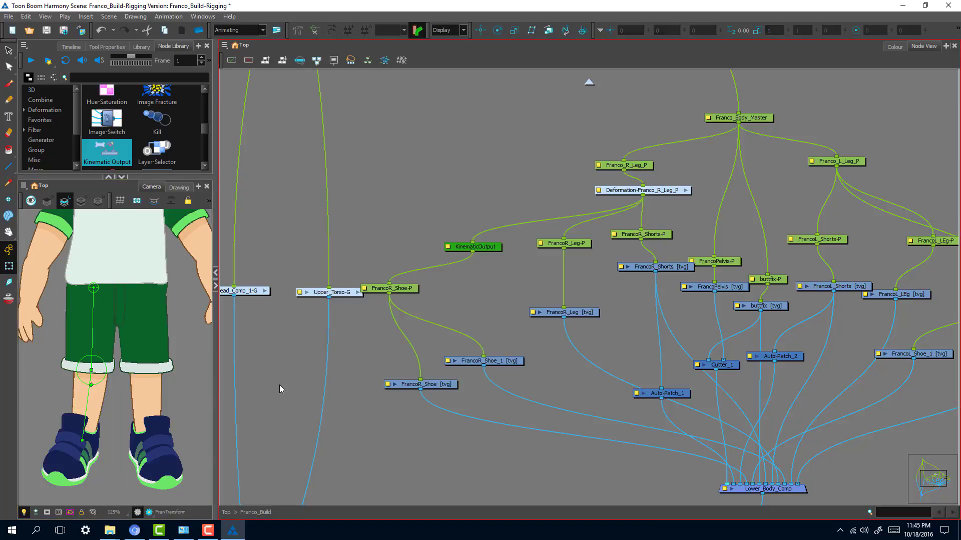
{"action": "left_click_drag", "start_coordinate": [84, 439], "coordinate": [100, 427]}
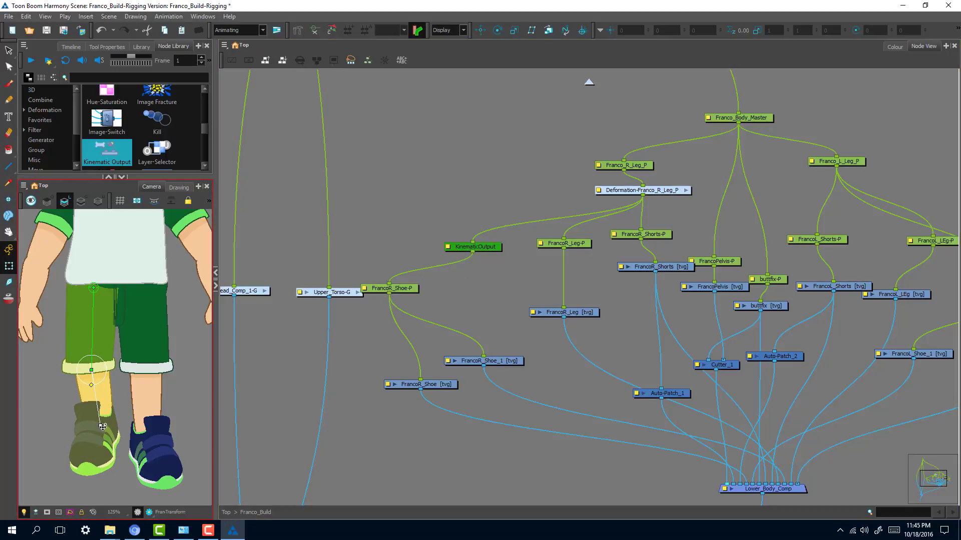
{"action": "left_click_drag", "start_coordinate": [101, 426], "coordinate": [97, 433]}
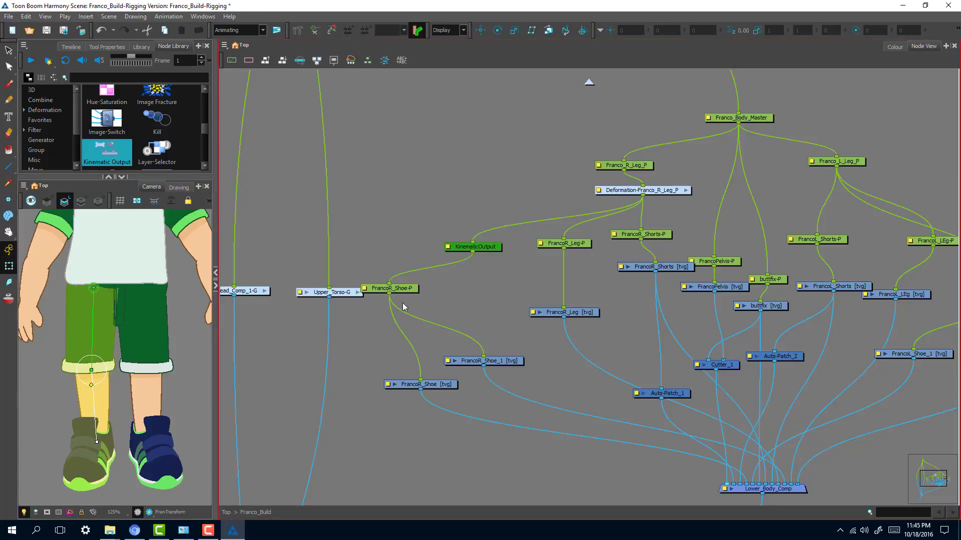
- Move the FrancoR_Shoe-P peg clear of the Upper_Torso group and closer beneath the Kinematic Output node
{"action": "left_click_drag", "start_coordinate": [411, 293], "coordinate": [435, 297]}
{"action": "left_click", "coordinate": [448, 343]}
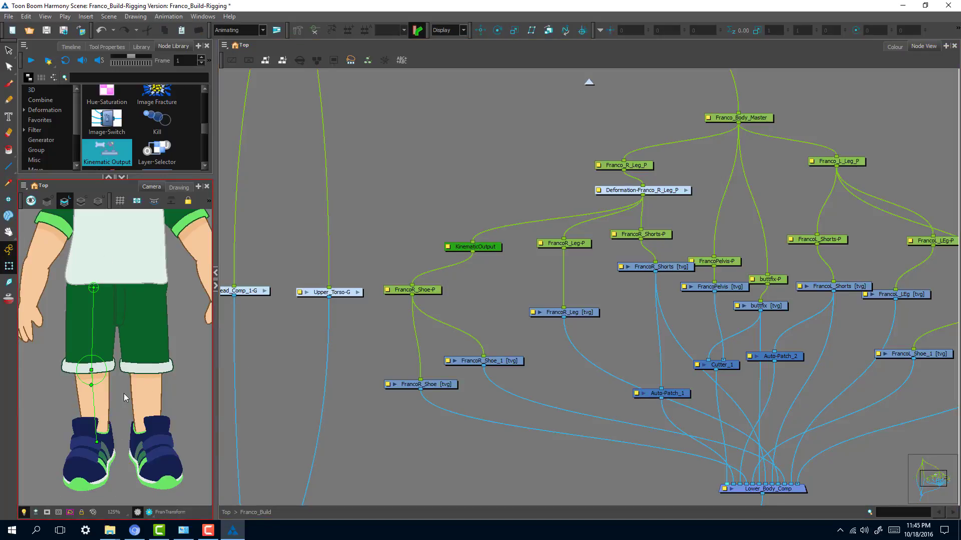
- Replace the Deformation-Franco_R_Leg_P bone rig with a curve deformation on Franco_R_Leg_P, running from hip to knee to ankle
{"action": "left_click", "coordinate": [673, 193]}
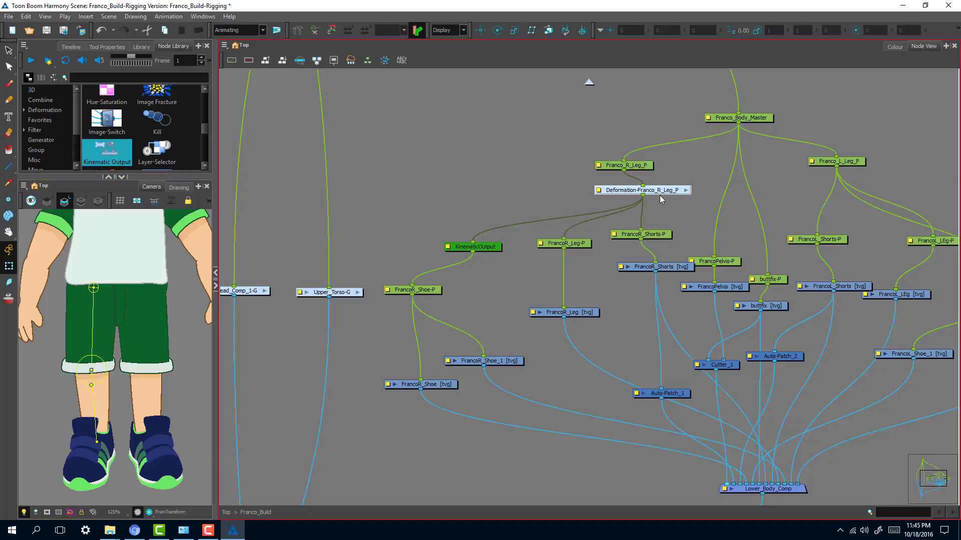
{"action": "key", "text": "Delete"}
{"action": "left_click", "coordinate": [638, 167]}
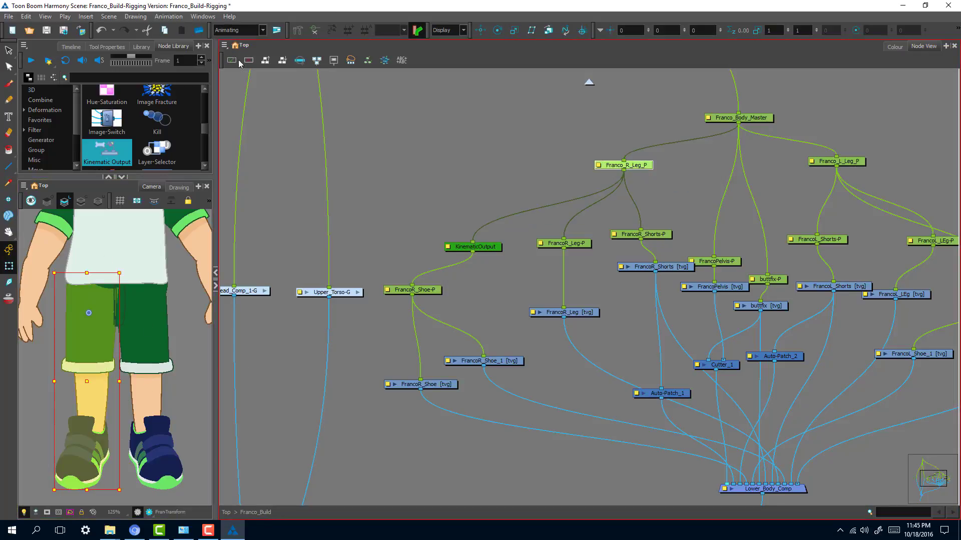
{"action": "left_click", "coordinate": [299, 31]}
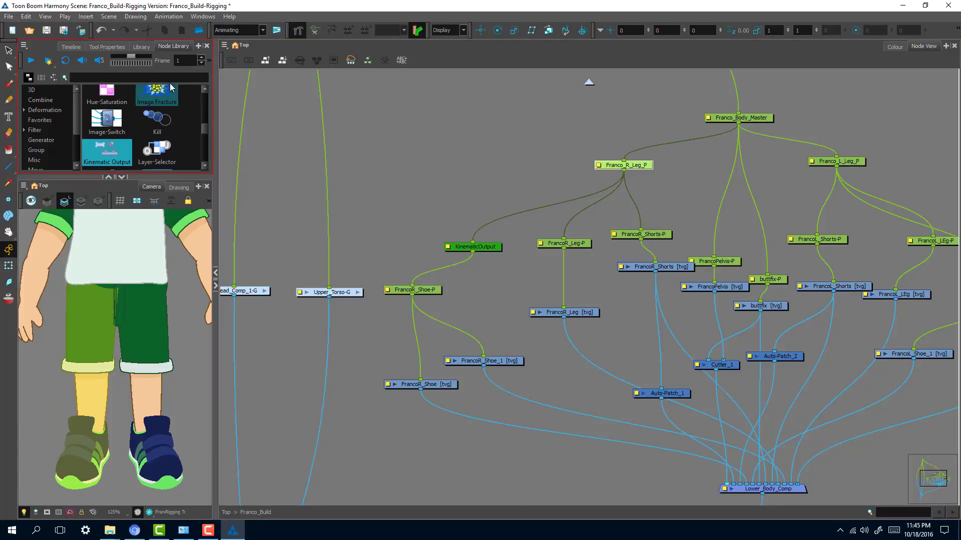
{"action": "left_click", "coordinate": [110, 48]}
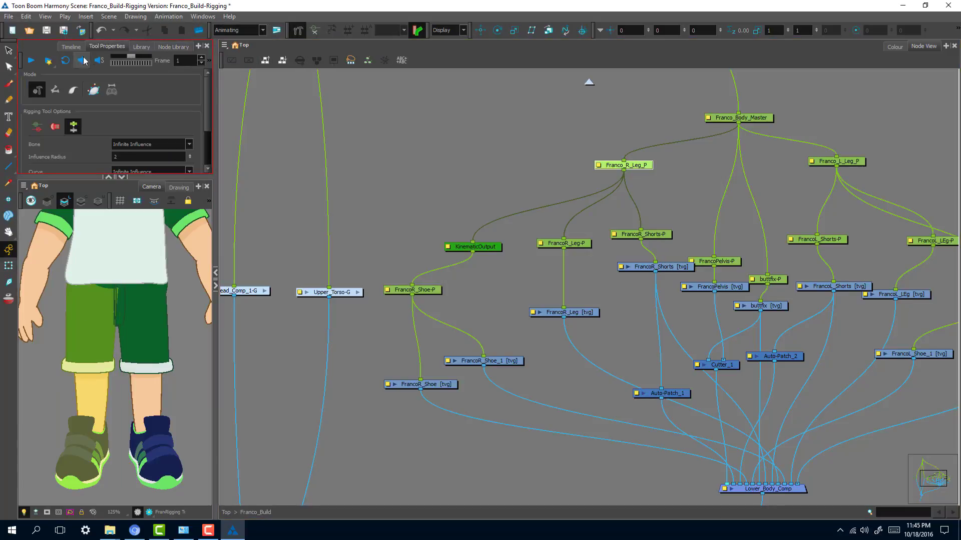
{"action": "left_click", "coordinate": [75, 92]}
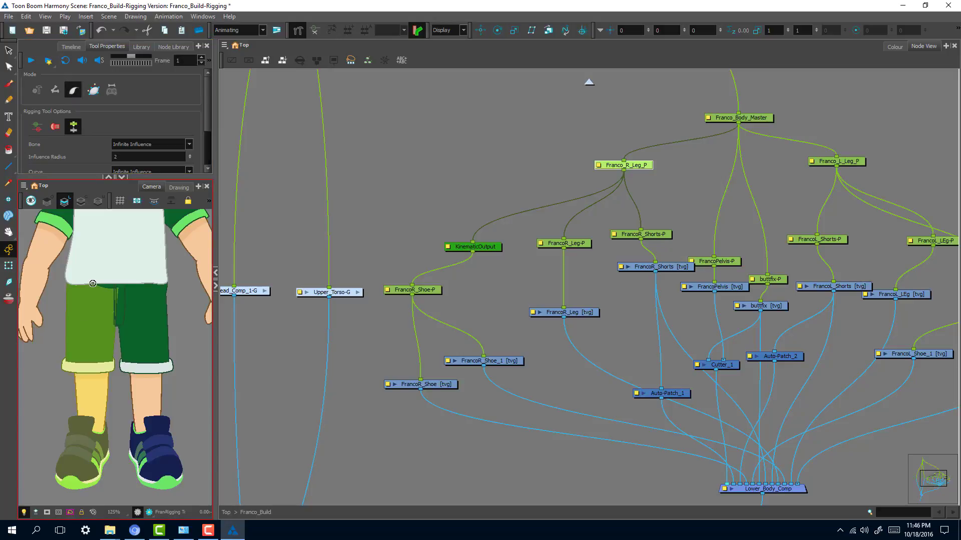
{"action": "left_click_drag", "start_coordinate": [89, 365], "coordinate": [93, 358]}
{"action": "left_click", "coordinate": [92, 448]}
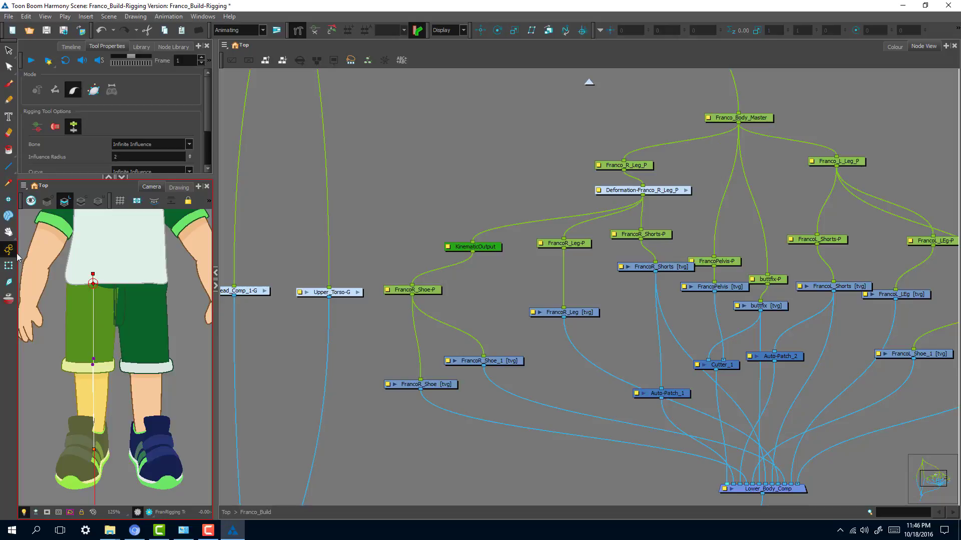
- Test the right leg's curve deformation by moving its ankle point and curve handles with the Transform tool, and undo the pose changes
{"action": "left_click", "coordinate": [8, 265]}
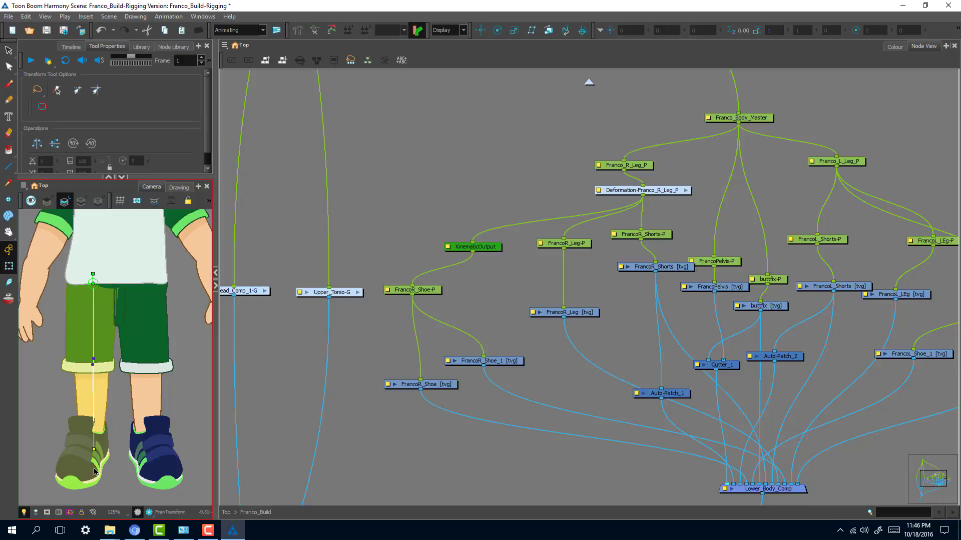
{"action": "left_click_drag", "start_coordinate": [96, 449], "coordinate": [63, 446]}
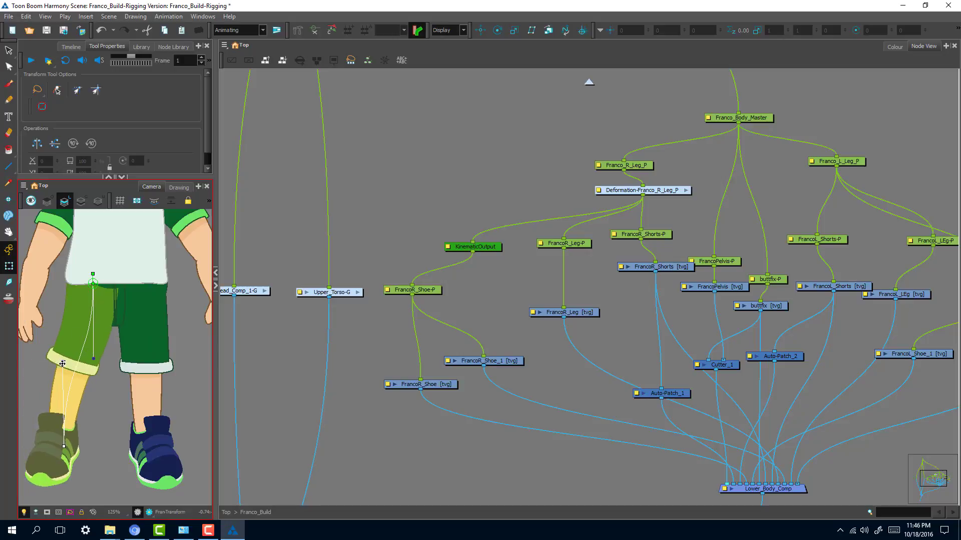
{"action": "mouse_move", "coordinate": [62, 363]}
{"action": "left_mouse_down"}
{"action": "mouse_move", "coordinate": [70, 376]}
{"action": "mouse_move", "coordinate": [83, 368]}
{"action": "mouse_move", "coordinate": [69, 379]}
{"action": "left_mouse_up"}
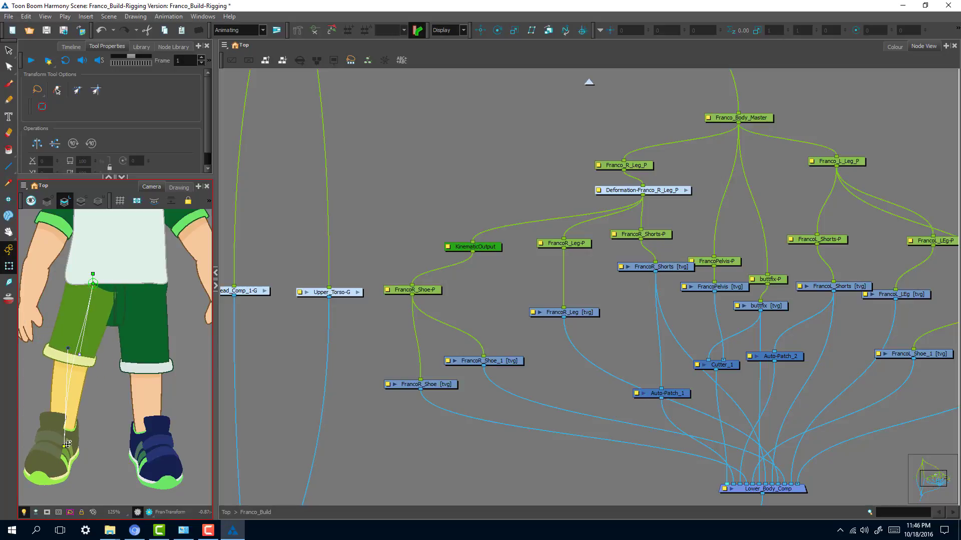
{"action": "left_click_drag", "start_coordinate": [65, 445], "coordinate": [103, 436]}
{"action": "key", "text": "ctrl+z"}
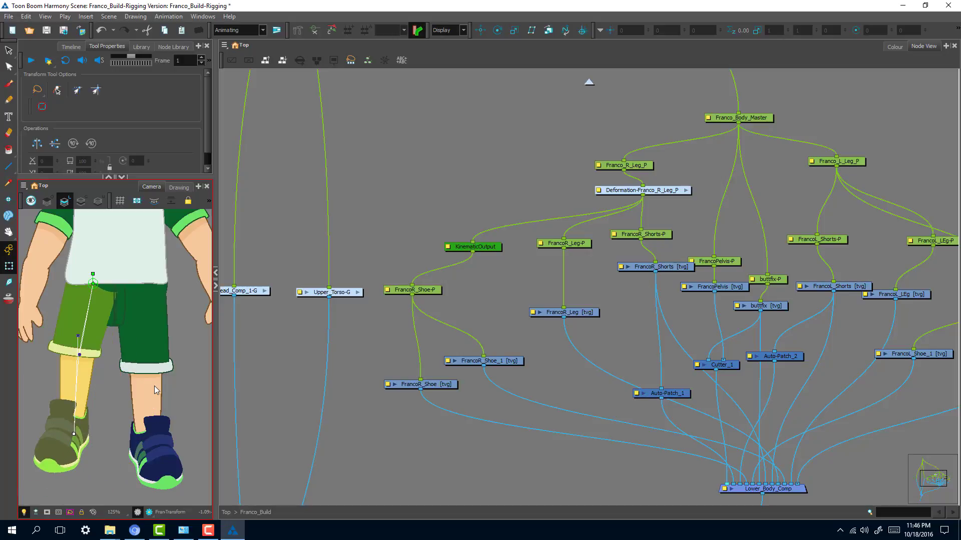
{"action": "key", "text": "ctrl+z"}
{"action": "key", "text": "ctrl+z"}
{"action": "key", "text": "ctrl+z"}
{"action": "key", "text": "ctrl+z"}
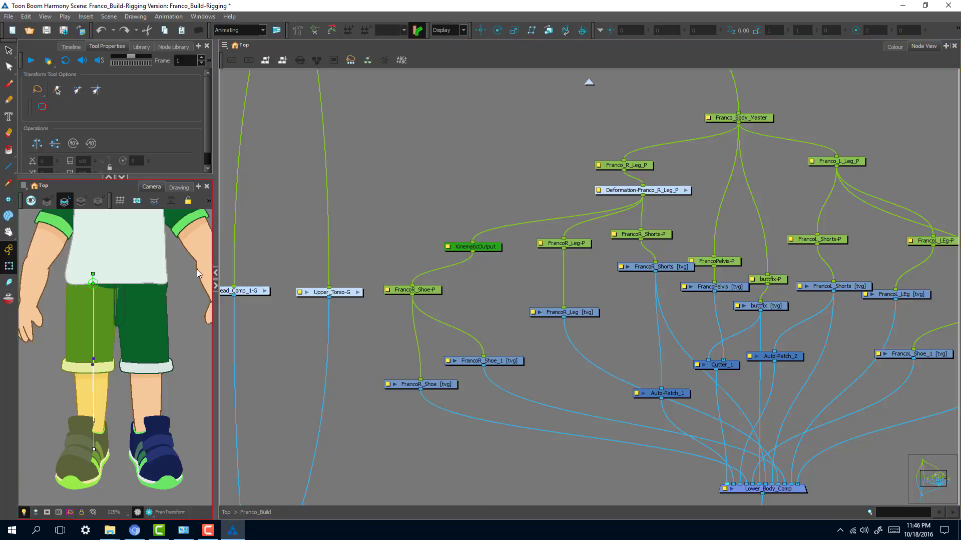
- Duplicate the FrancoR_Shorts drawing to get a separate drawing substitution, with the Library view enlarged for the preview
{"action": "left_click", "coordinate": [542, 206]}
{"action": "left_click", "coordinate": [681, 267]}
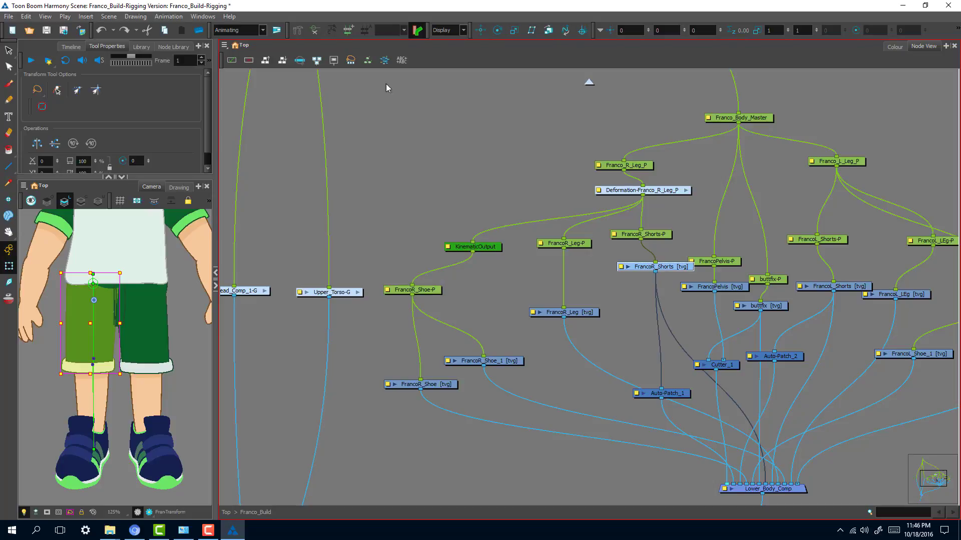
{"action": "left_click", "coordinate": [141, 46]}
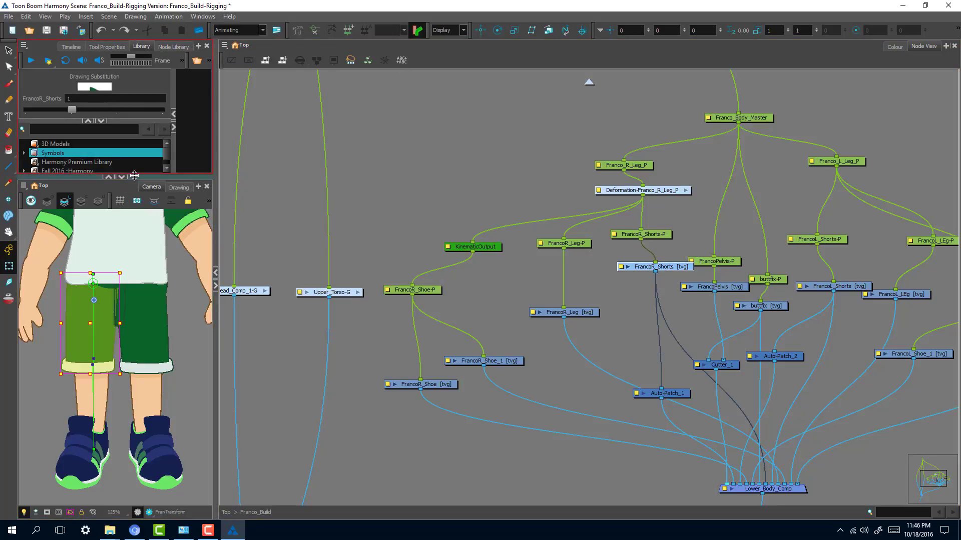
{"action": "left_click_drag", "start_coordinate": [134, 173], "coordinate": [122, 252]}
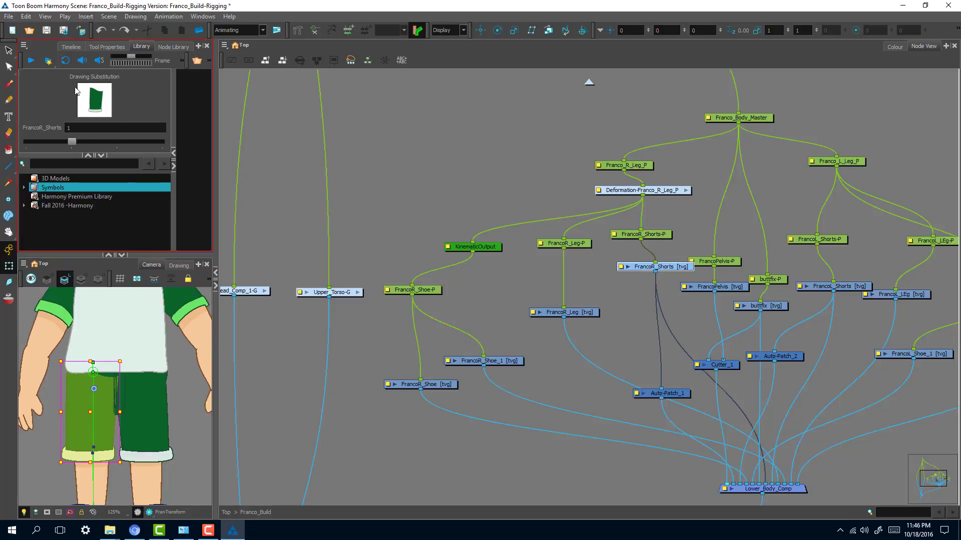
{"action": "left_click", "coordinate": [136, 17]}
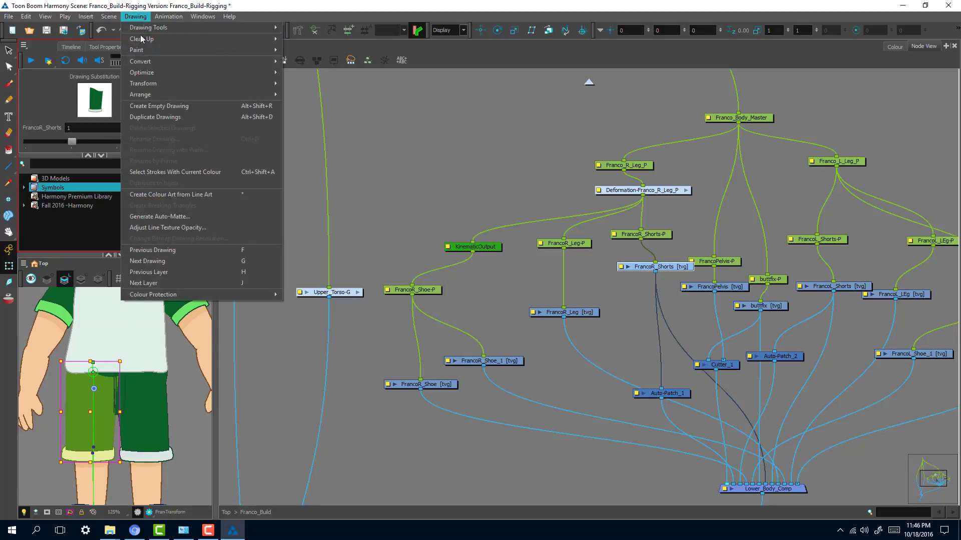
{"action": "left_click", "coordinate": [157, 121]}
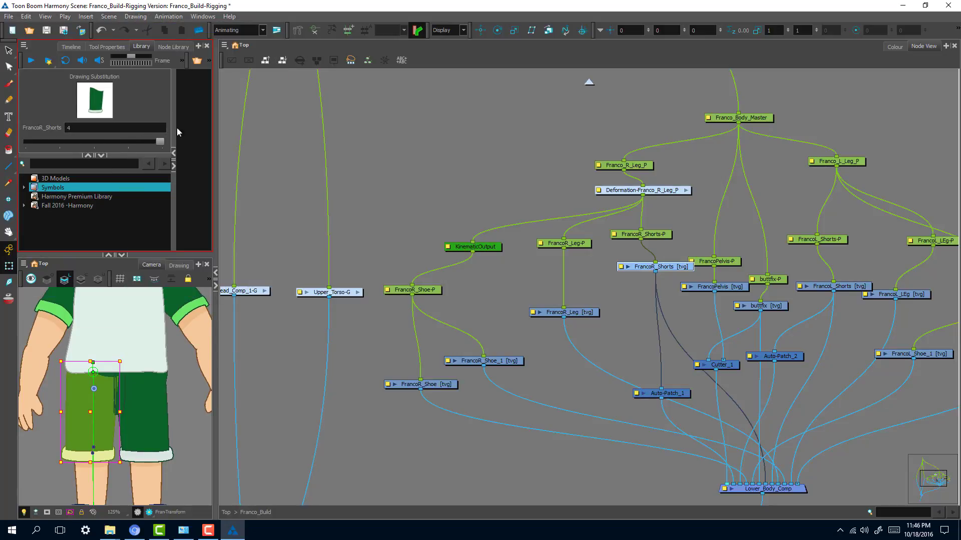
- Create a new deformation chain, Transformation 2, for the duplicated FrancoR_Shorts drawing
{"action": "left_click", "coordinate": [605, 276]}
{"action": "key", "text": "space"}
{"action": "left_click_drag", "start_coordinate": [179, 412], "coordinate": [189, 357]}
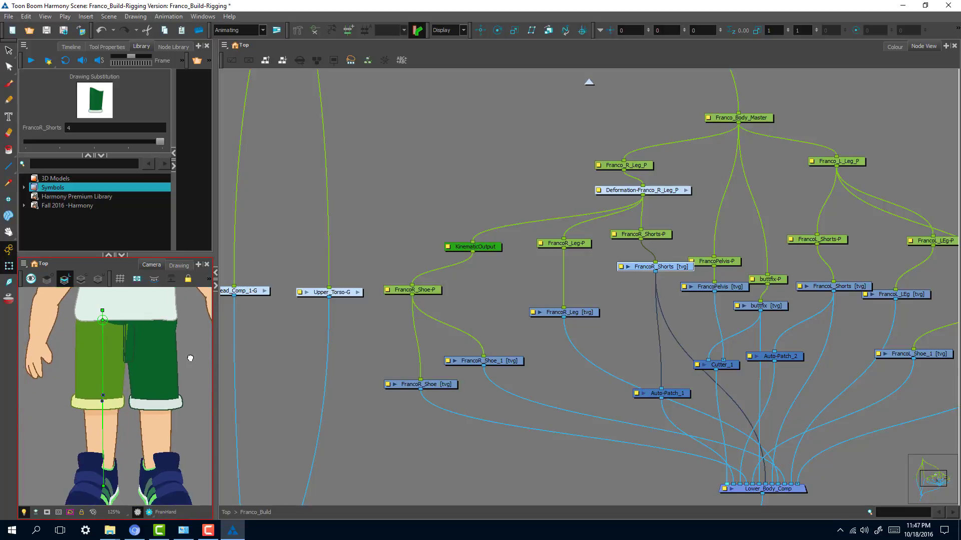
{"action": "left_click_drag", "start_coordinate": [149, 421], "coordinate": [152, 407]}
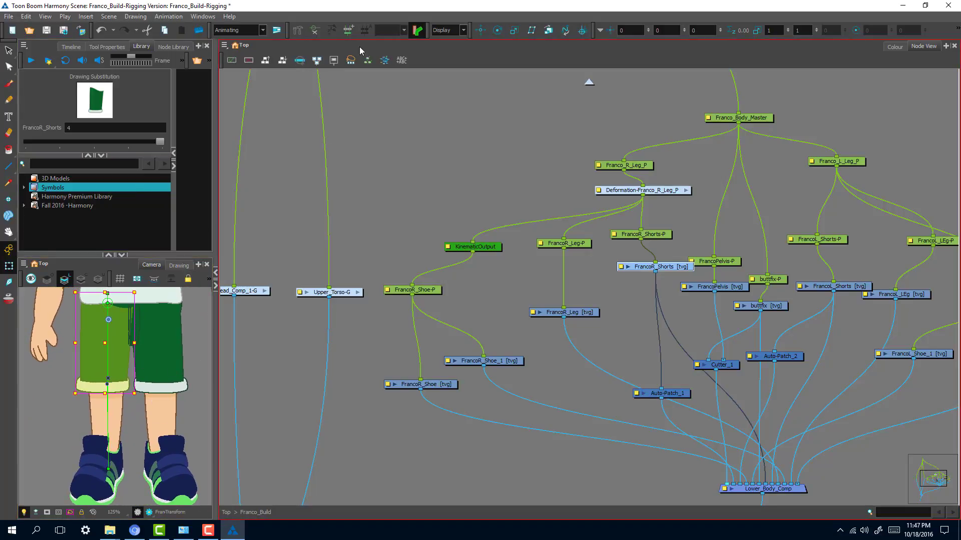
{"action": "left_click", "coordinate": [349, 31]}
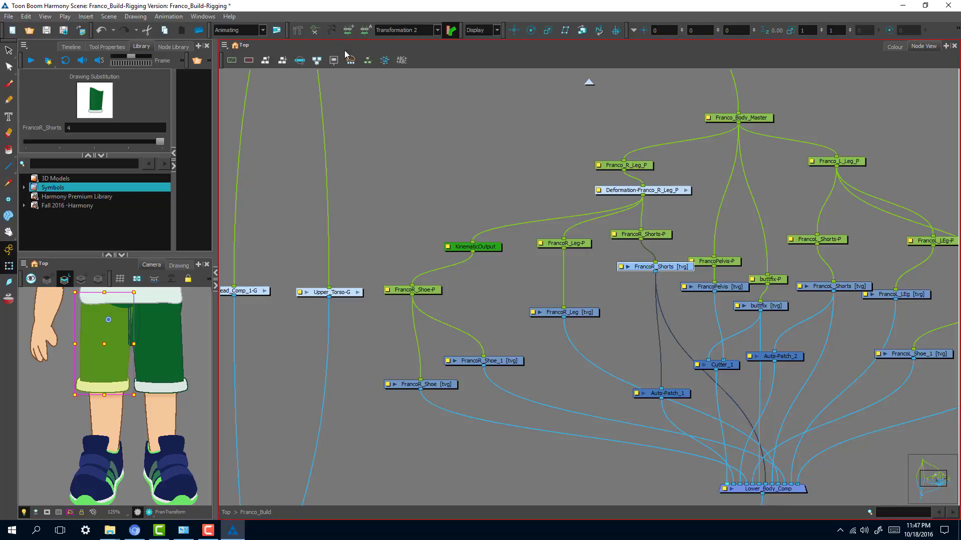
- Build a two-bone deformation in Transformation 2 with the Rigging tool, running from the right hip to the knee to the ankle
{"action": "left_click", "coordinate": [300, 31]}
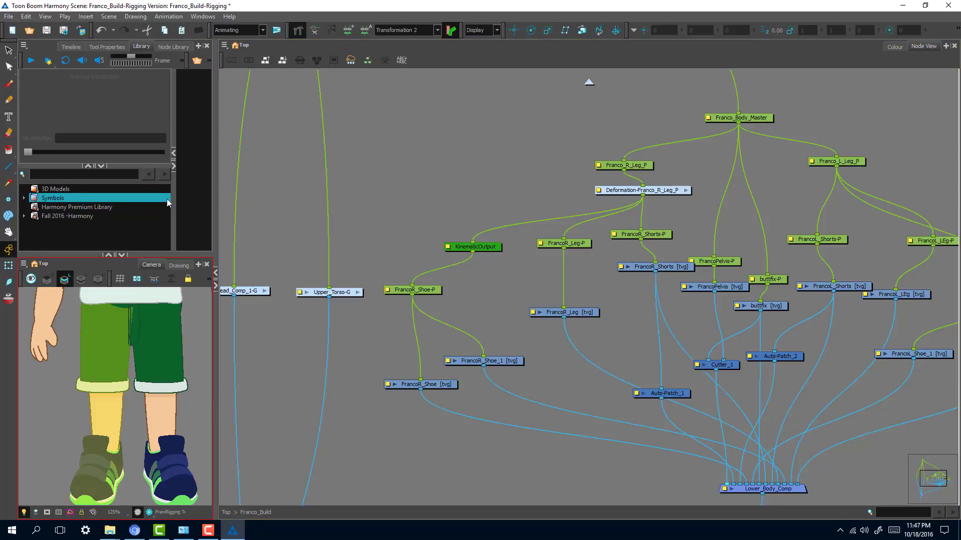
{"action": "left_click", "coordinate": [172, 46]}
{"action": "left_click", "coordinate": [142, 46]}
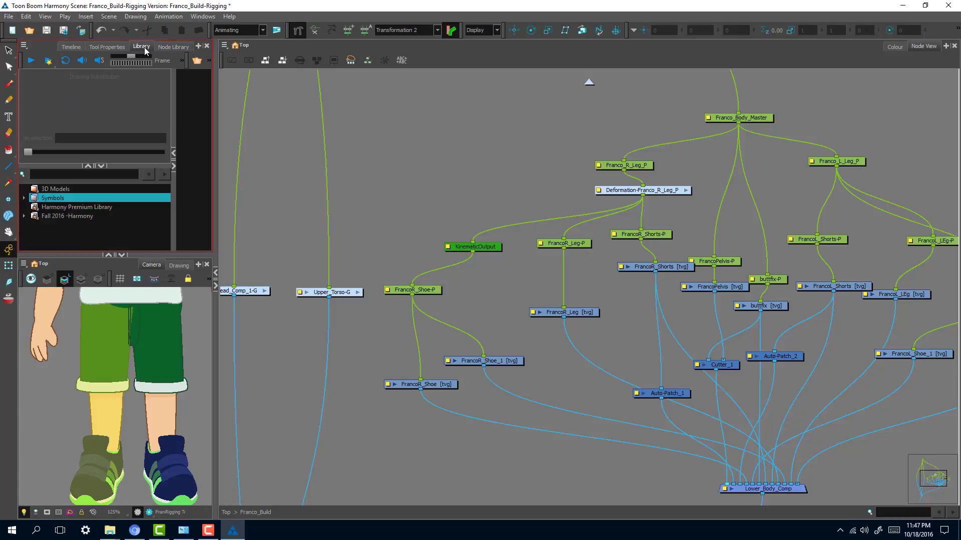
{"action": "left_click", "coordinate": [107, 46]}
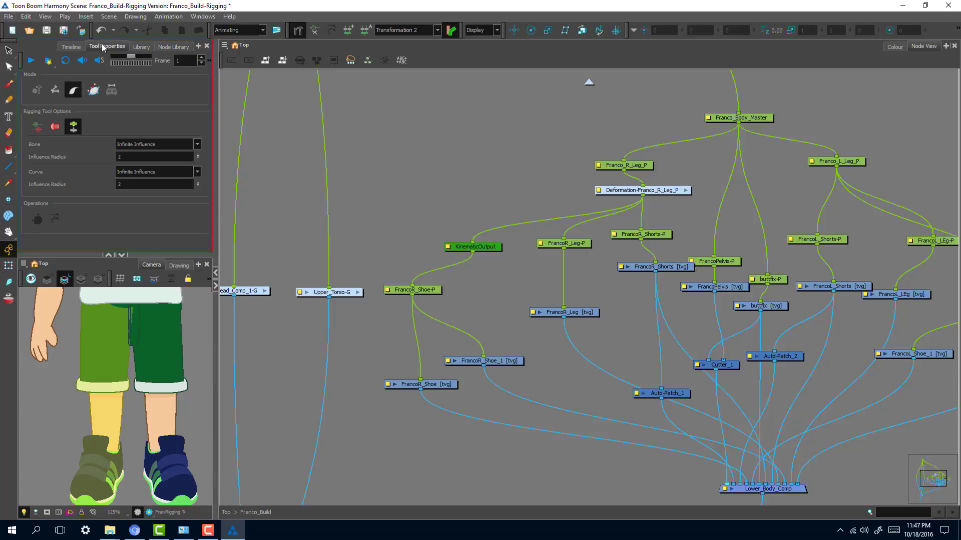
{"action": "left_click", "coordinate": [55, 90]}
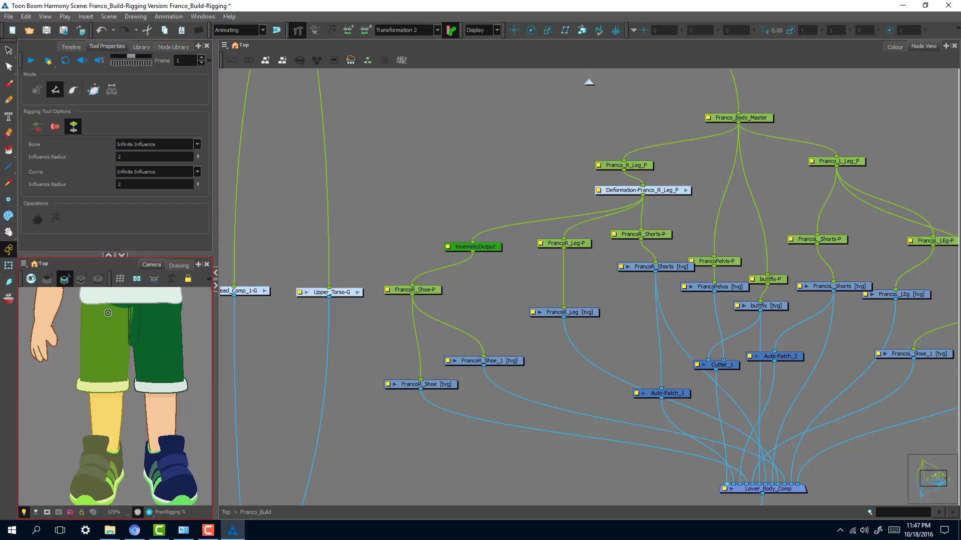
{"action": "left_click_drag", "start_coordinate": [107, 307], "coordinate": [106, 391]}
{"action": "left_click", "coordinate": [103, 475]}
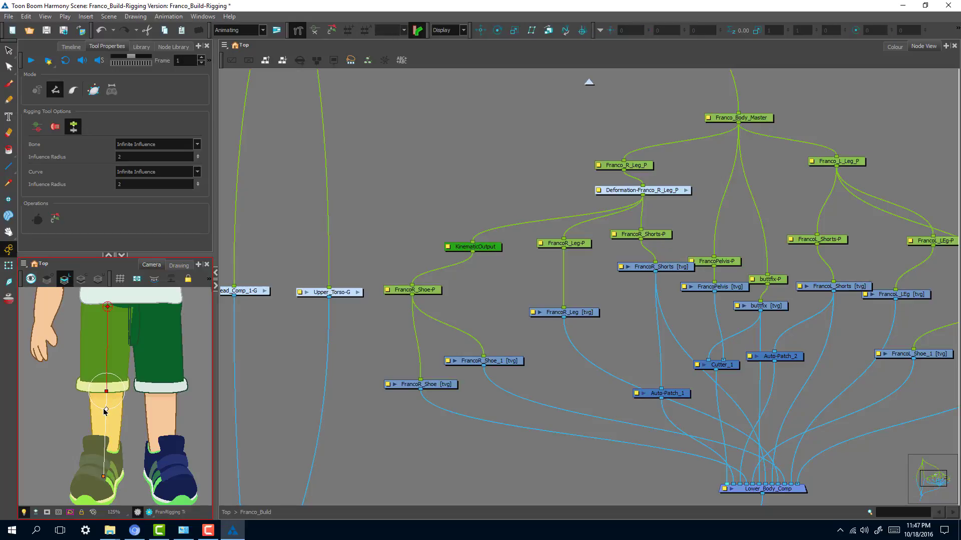
- Check the bone rig on the duplicated shorts drawing by selecting FrancoR_Shorts and the lower leg bone with the Transform tool
{"action": "left_click", "coordinate": [9, 266]}
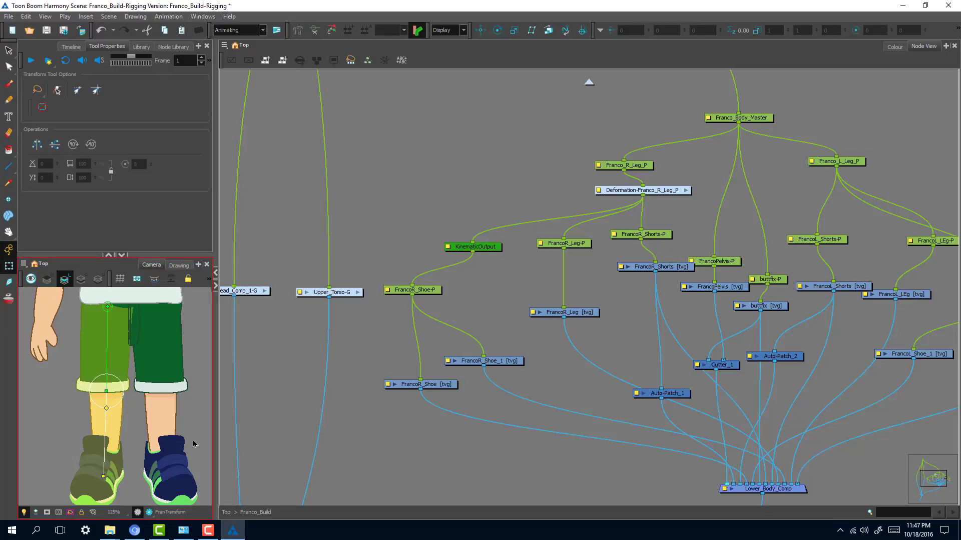
{"action": "left_click", "coordinate": [118, 357]}
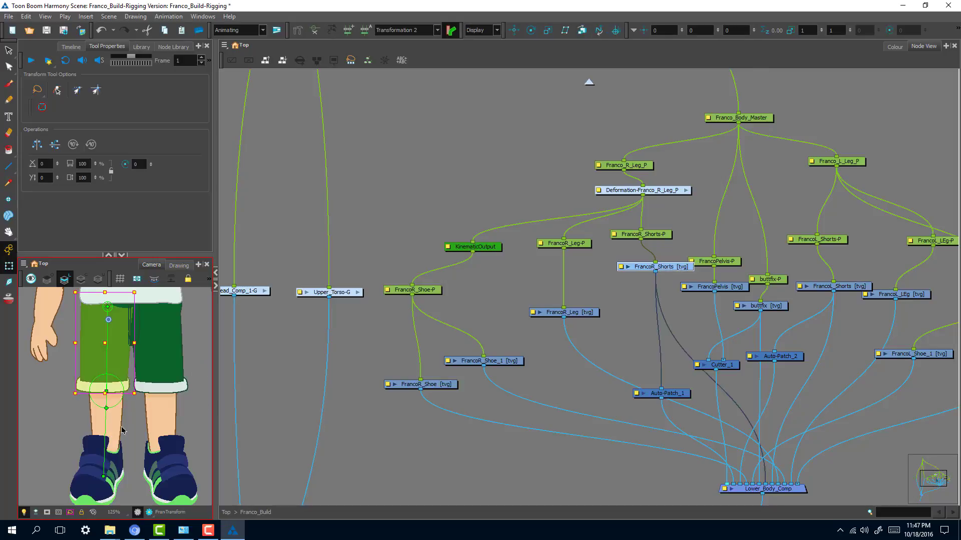
{"action": "left_click", "coordinate": [42, 398]}
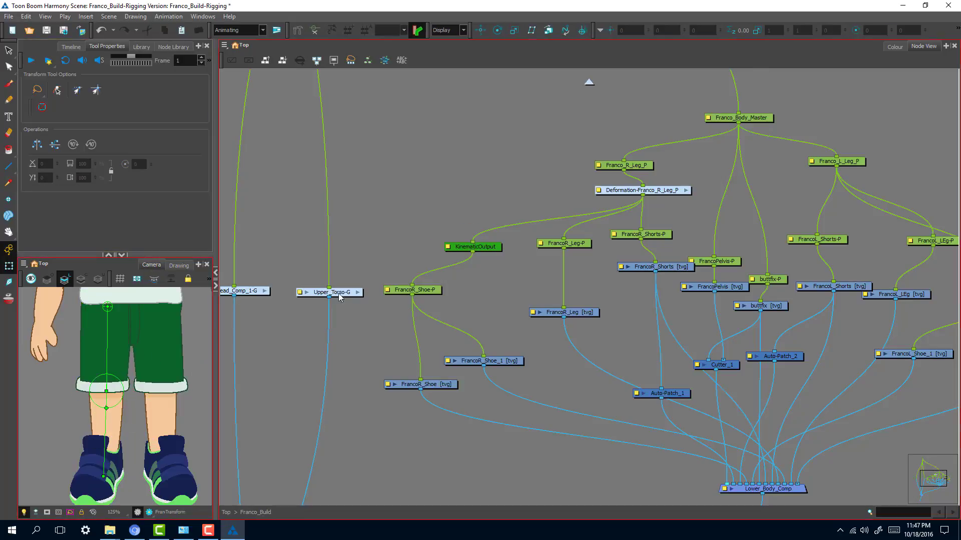
{"action": "left_click", "coordinate": [672, 267]}
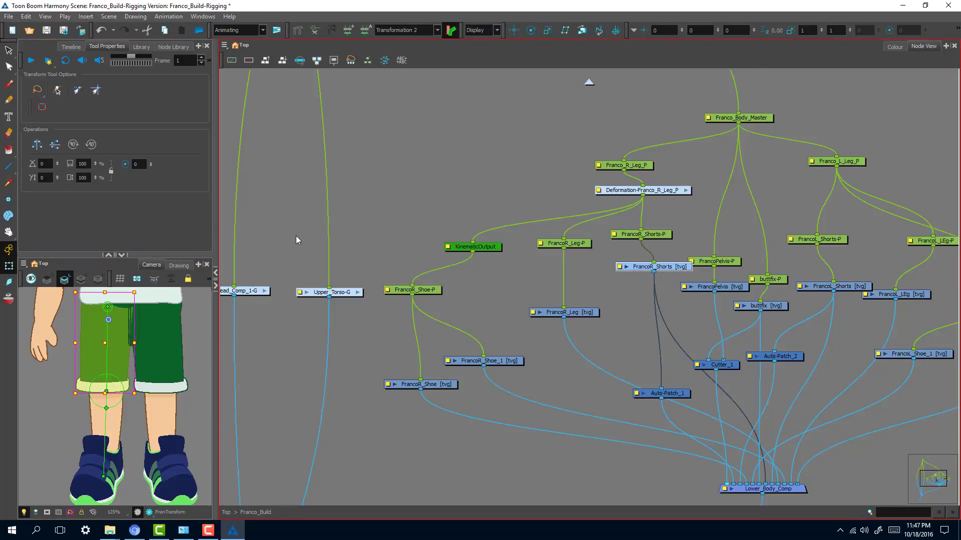
{"action": "left_click", "coordinate": [141, 46]}
{"action": "left_click", "coordinate": [65, 438]}
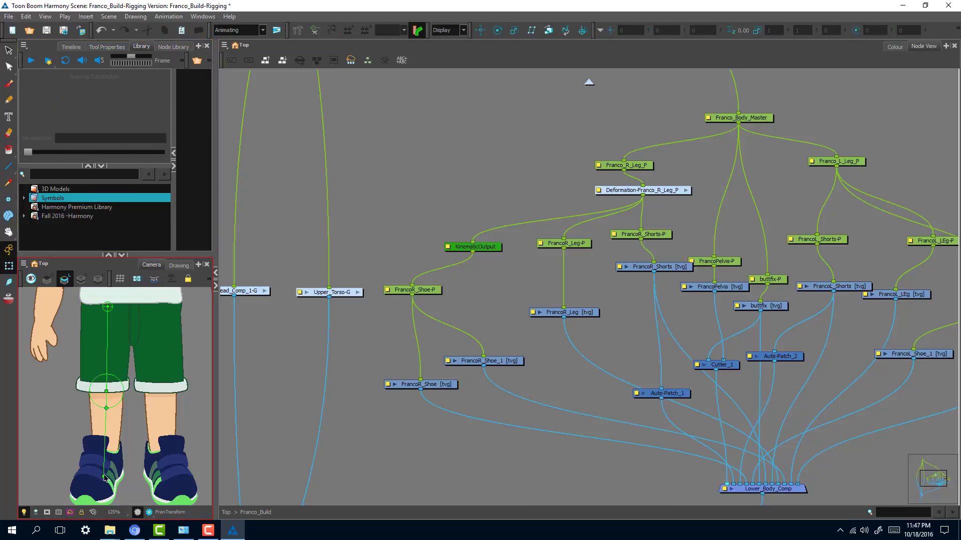
{"action": "left_click_drag", "start_coordinate": [104, 478], "coordinate": [110, 442]}
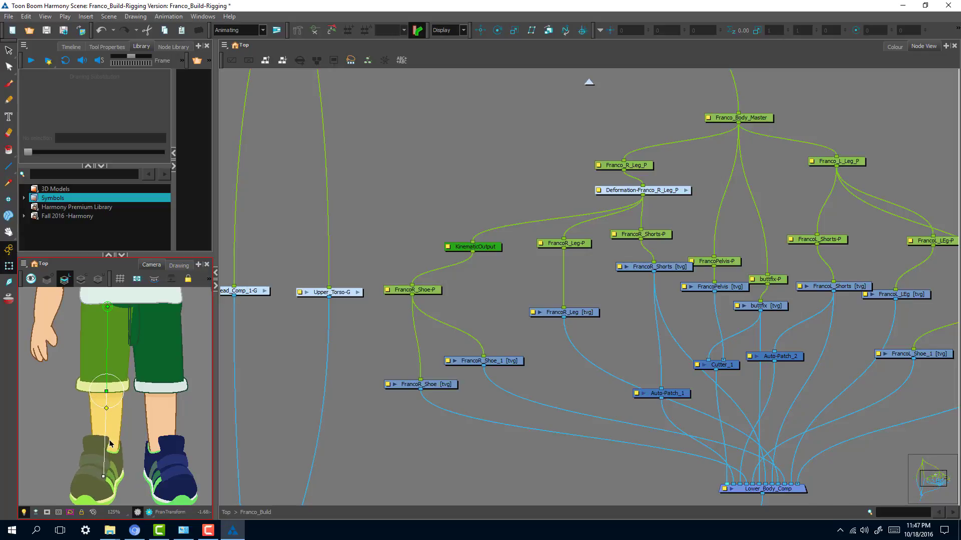
{"action": "left_click", "coordinate": [126, 422]}
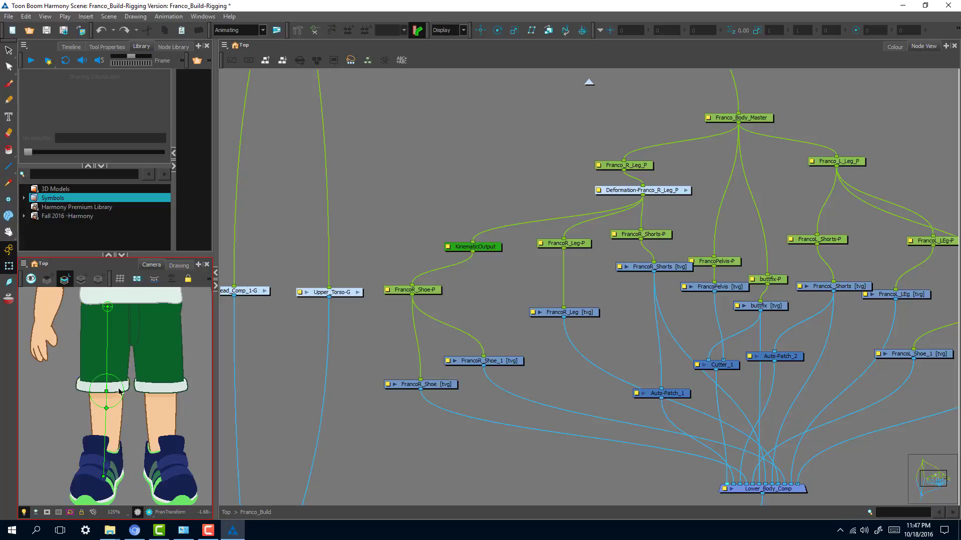
- Set the FrancoR_Shorts drawing substitution to 1, test its curve deformation by bending the right leg, and undo the bend
{"action": "left_click", "coordinate": [124, 341]}
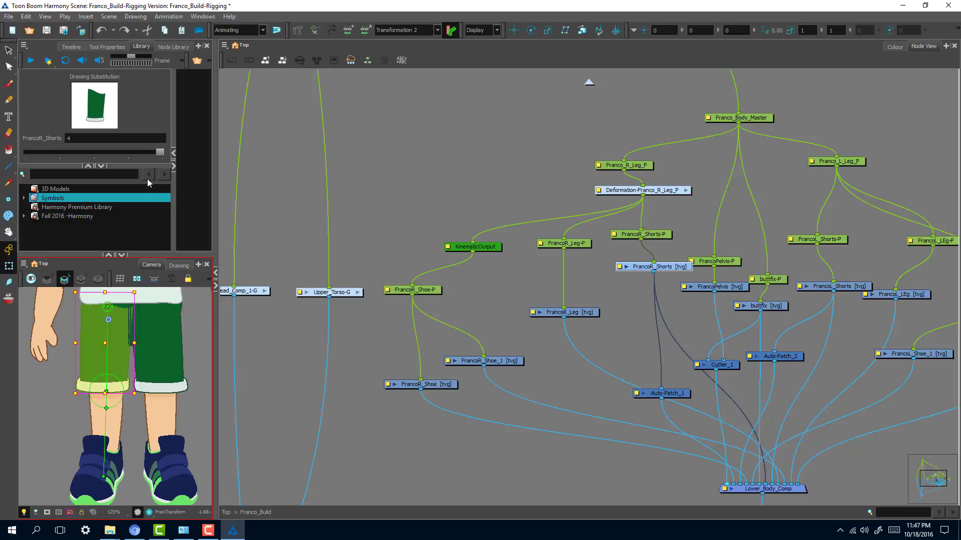
{"action": "left_click_drag", "start_coordinate": [160, 152], "coordinate": [61, 153]}
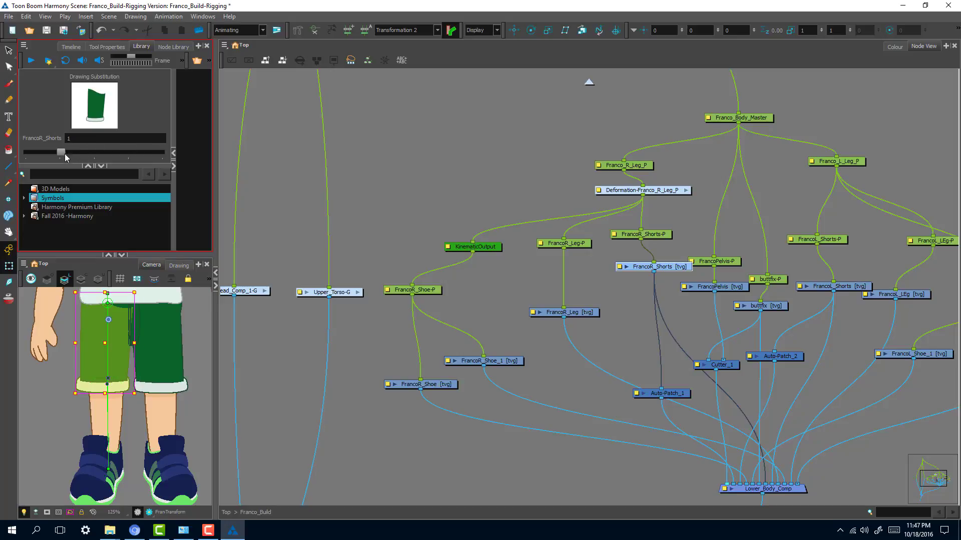
{"action": "left_click", "coordinate": [56, 449]}
{"action": "left_click_drag", "start_coordinate": [108, 385], "coordinate": [198, 427]}
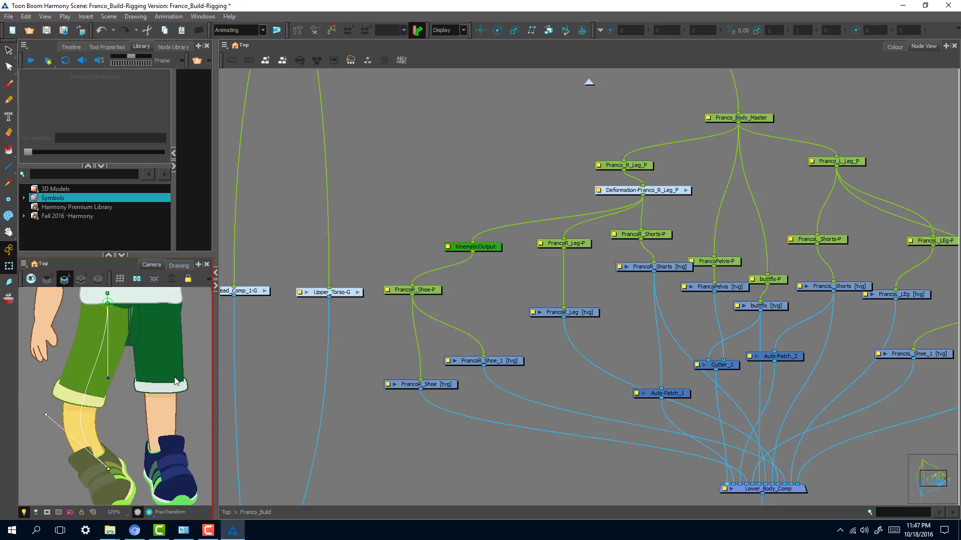
{"action": "key", "text": "ctrl+z"}
{"action": "left_click", "coordinate": [689, 154]}
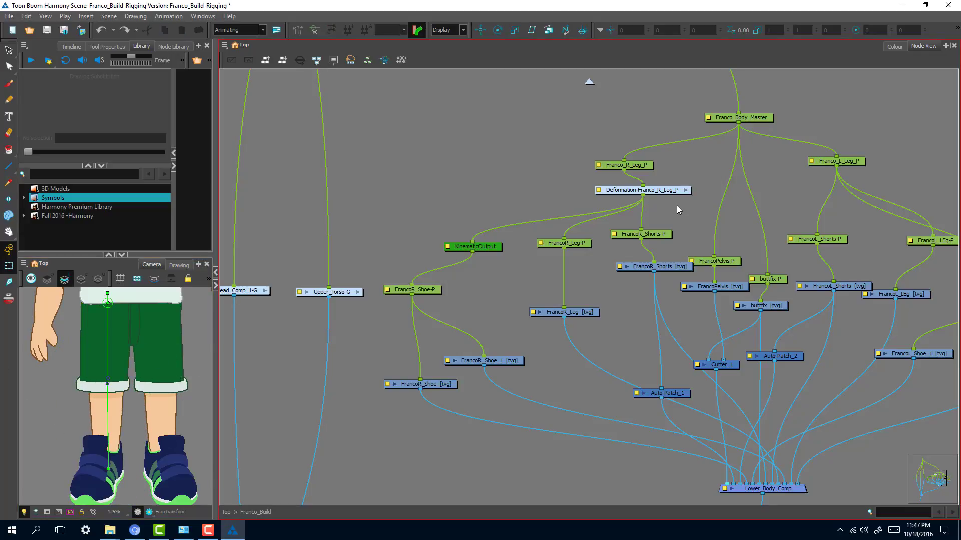
- Delete the Deformation-Franco_R_Leg_P group together with its kinematic output from the right leg's node network
{"action": "left_click", "coordinate": [666, 192]}
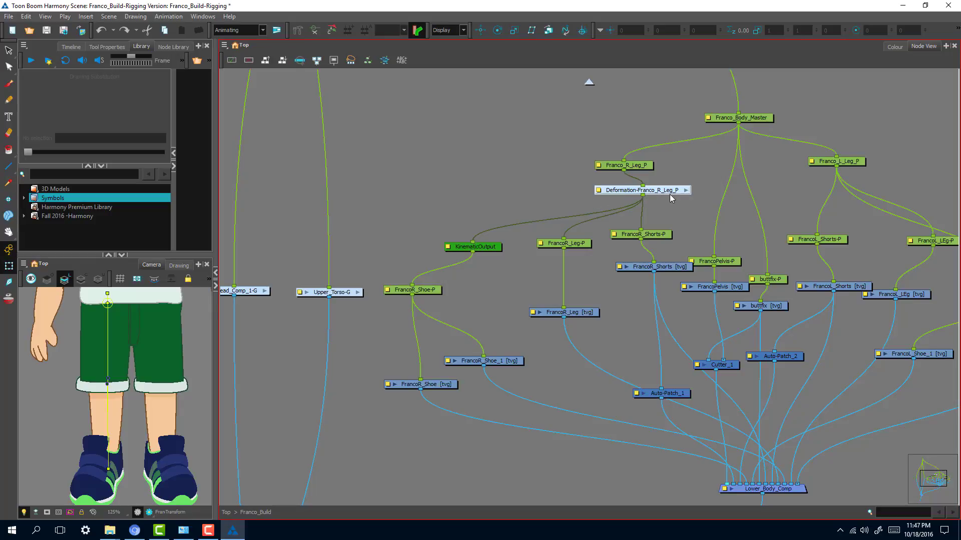
{"action": "key", "text": "Delete"}
{"action": "key", "text": "Delete"}
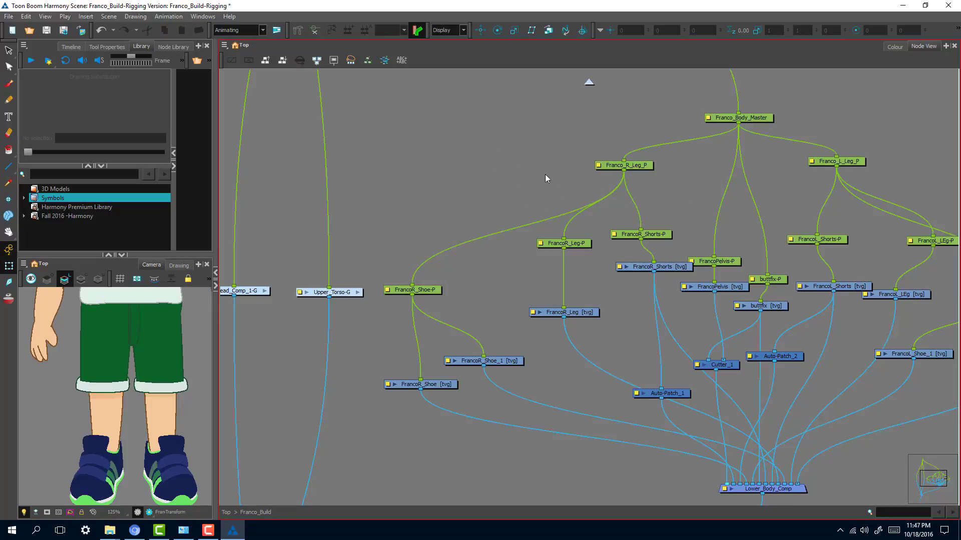
{"action": "scroll", "coordinate": [545, 179], "scroll_direction": "down", "scroll_amount": 2}
{"action": "left_click_drag", "start_coordinate": [490, 147], "coordinate": [572, 206]}
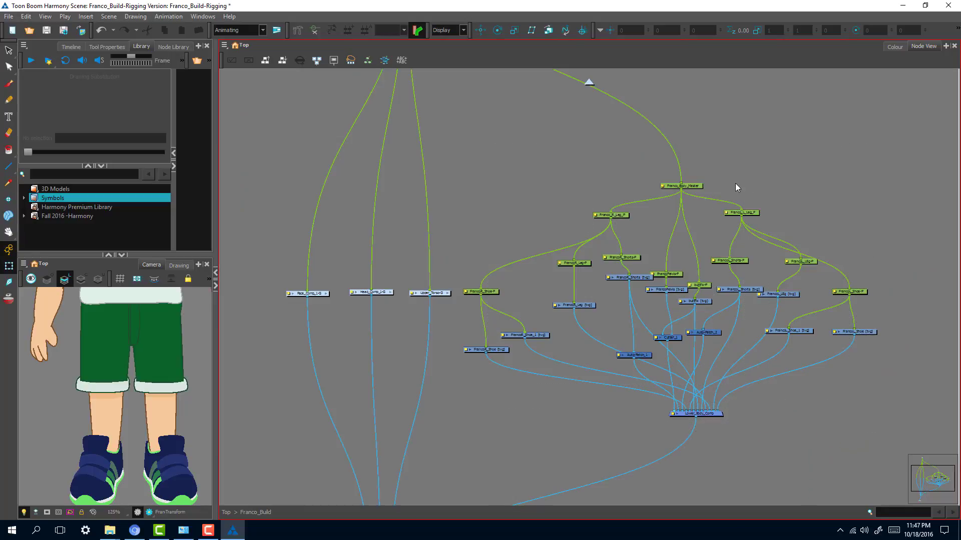
- Select the Auto-Patch_1 and FrancoR_Shorts nodes, and swing the right shorts forward by rotating the FrancoR_Shorts-P peg
{"action": "scroll", "coordinate": [681, 248], "scroll_direction": "up", "scroll_amount": 3}
{"action": "left_click", "coordinate": [679, 398]}
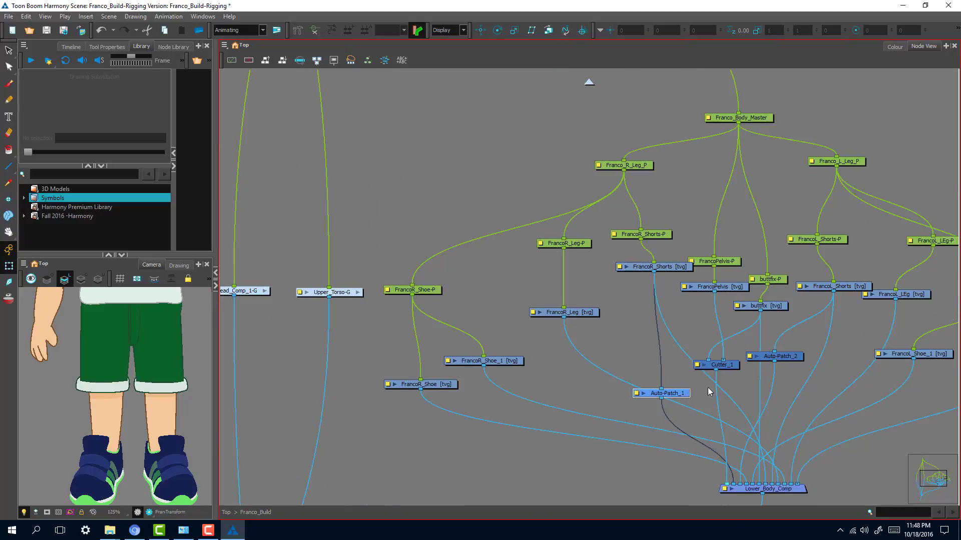
{"action": "scroll", "coordinate": [645, 365], "scroll_direction": "up", "scroll_amount": 3}
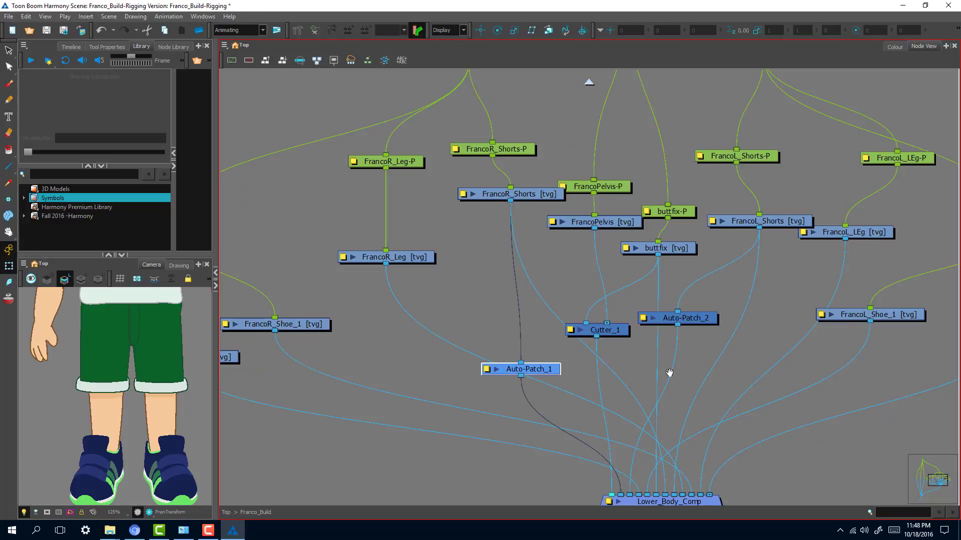
{"action": "left_click_drag", "start_coordinate": [667, 369], "coordinate": [650, 348]}
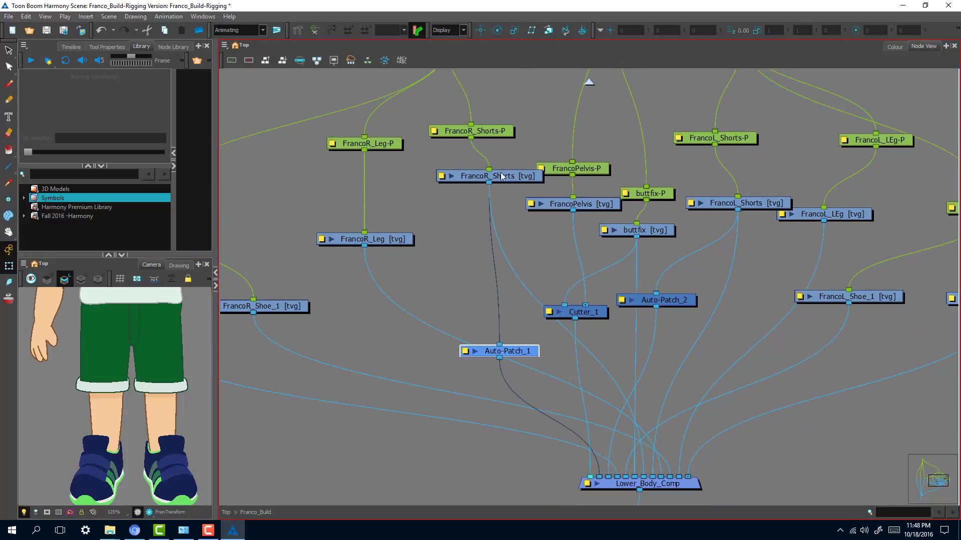
{"action": "left_click", "coordinate": [519, 177]}
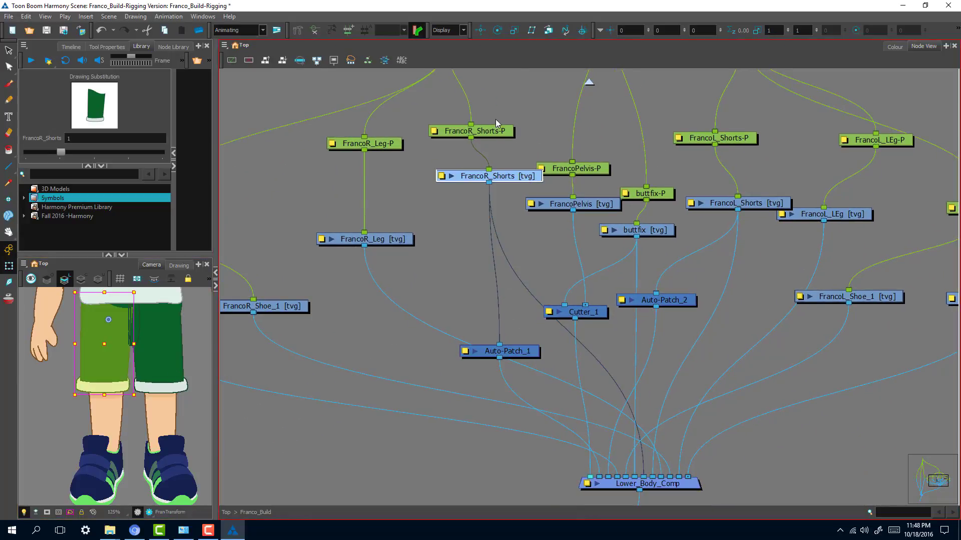
{"action": "left_click_drag", "start_coordinate": [495, 123], "coordinate": [495, 121]}
{"action": "mouse_move", "coordinate": [141, 400]}
{"action": "left_mouse_down"}
{"action": "mouse_move", "coordinate": [85, 400]}
{"action": "mouse_move", "coordinate": [90, 350]}
{"action": "mouse_move", "coordinate": [182, 479]}
{"action": "mouse_move", "coordinate": [110, 382]}
{"action": "left_mouse_up"}
- Examine the raised leg's hip joint up close and select the buttfix drawing to see the area it fills
{"action": "key", "text": "2"}
{"action": "key", "text": "2"}
{"action": "key", "text": "space"}
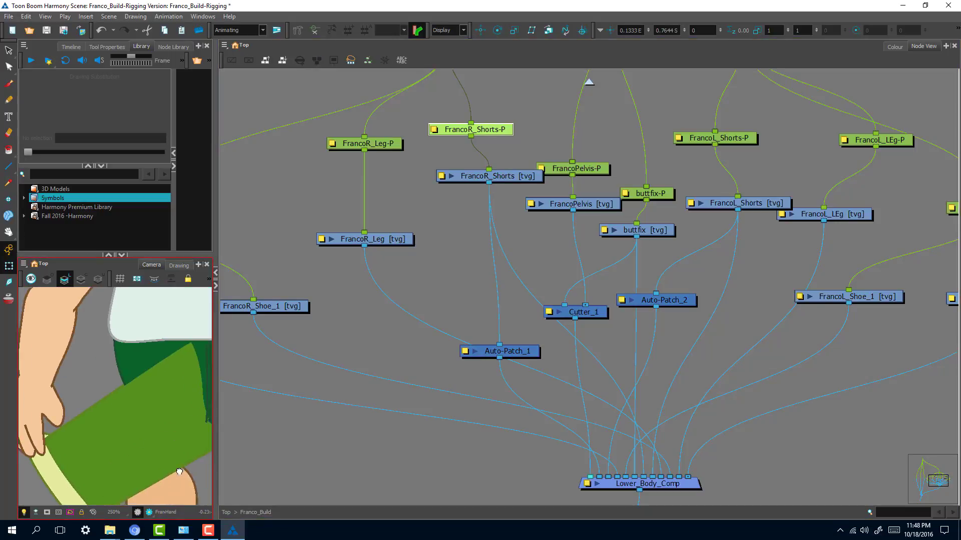
{"action": "key", "text": "2"}
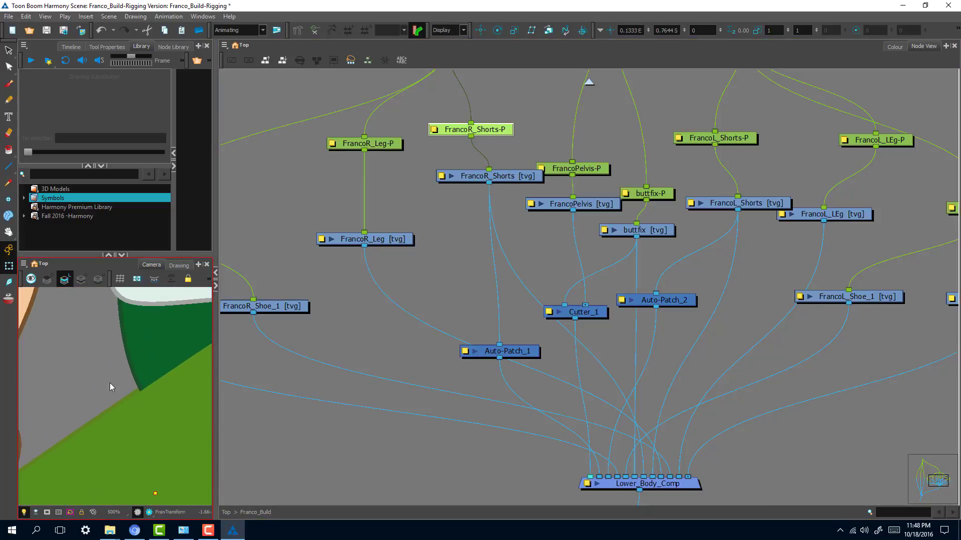
{"action": "left_click", "coordinate": [110, 383]}
{"action": "left_click", "coordinate": [144, 381]}
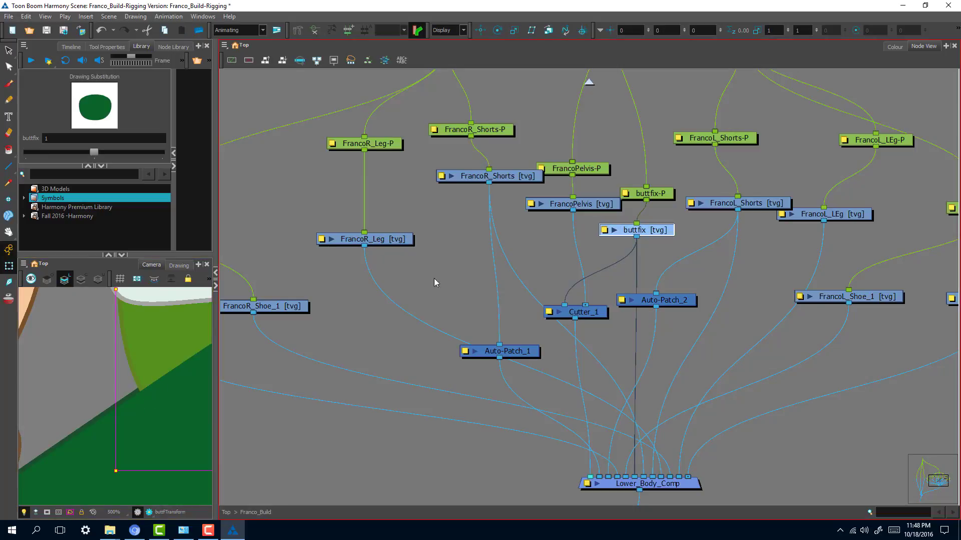
{"action": "left_click", "coordinate": [74, 361]}
{"action": "key", "text": "1"}
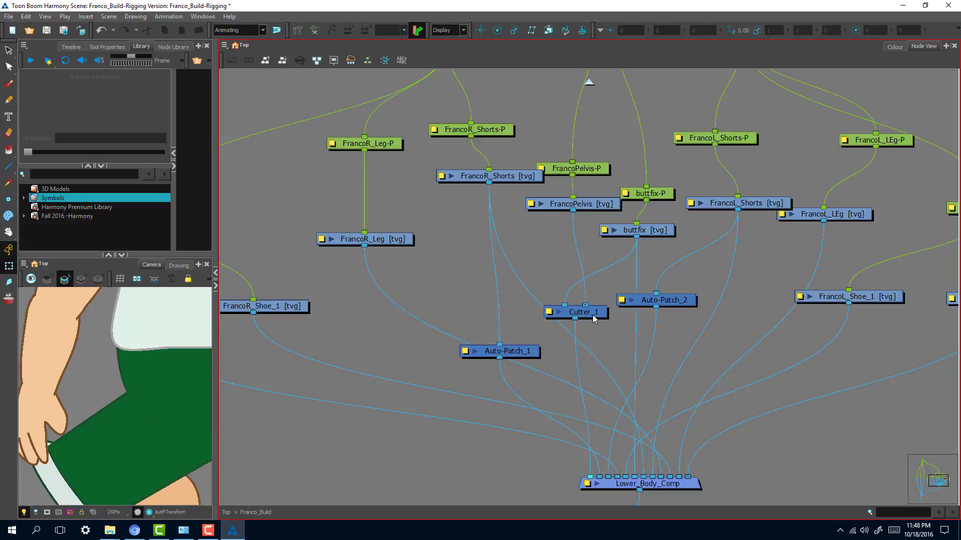
- Try the hip without its cutter by detaching Cutter_1 and disconnecting the leftover FrancoPelvis and buttfix links from Lower_Body_Comp
{"action": "left_click_drag", "start_coordinate": [594, 318], "coordinate": [559, 252]}
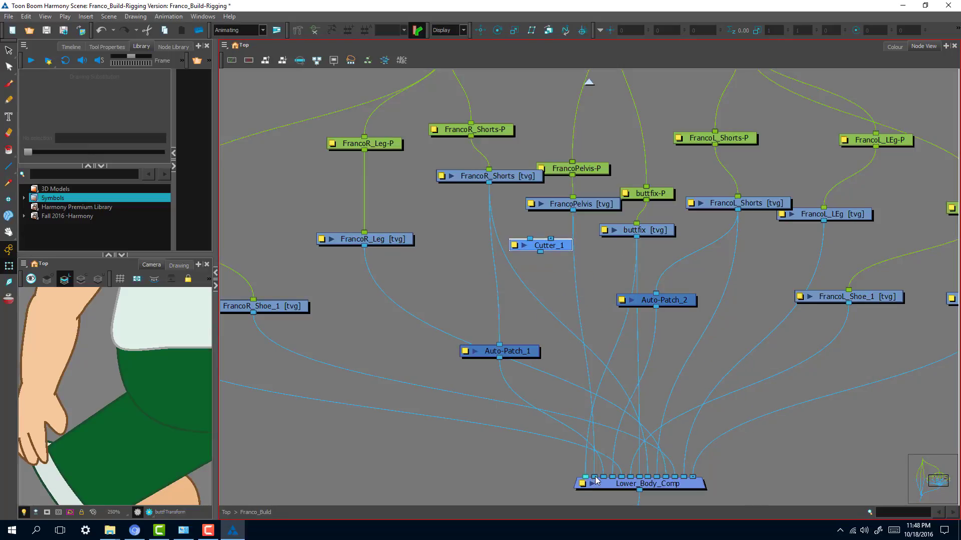
{"action": "left_click_drag", "start_coordinate": [594, 478], "coordinate": [607, 354]}
{"action": "left_click", "coordinate": [84, 388]}
{"action": "key", "text": "space"}
{"action": "mouse_move", "coordinate": [110, 380]}
{"action": "left_mouse_down"}
{"action": "mouse_move", "coordinate": [80, 361]}
{"action": "mouse_move", "coordinate": [46, 359]}
{"action": "left_mouse_up"}
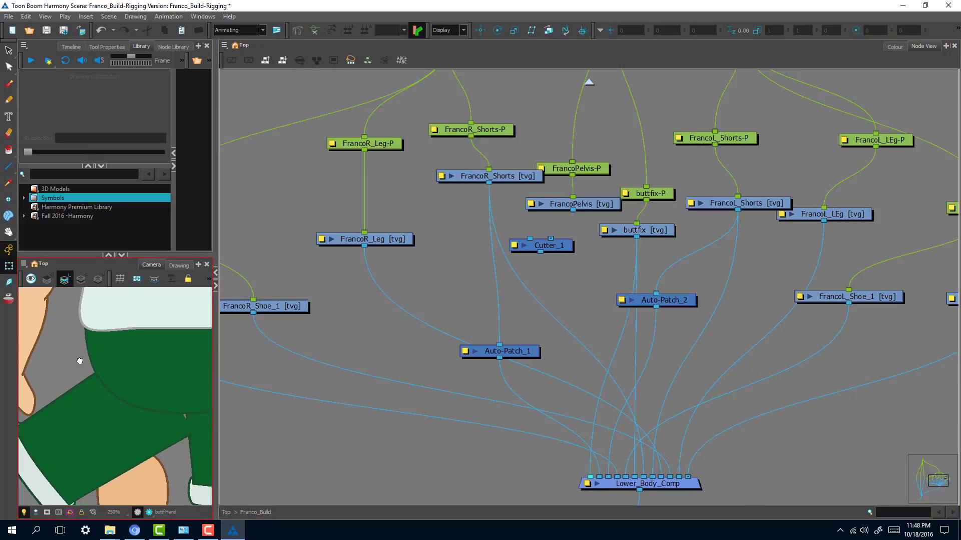
{"action": "left_click", "coordinate": [164, 347]}
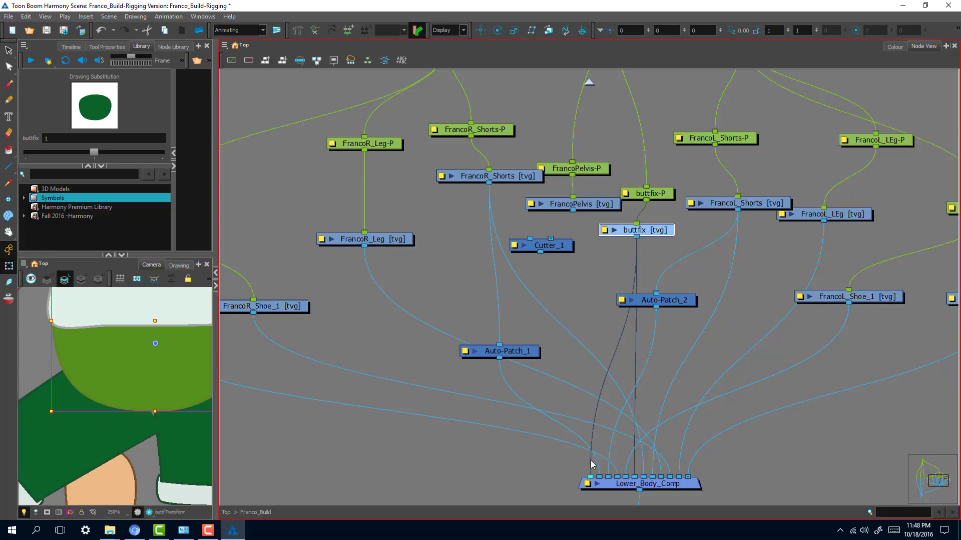
{"action": "left_click_drag", "start_coordinate": [590, 479], "coordinate": [630, 282]}
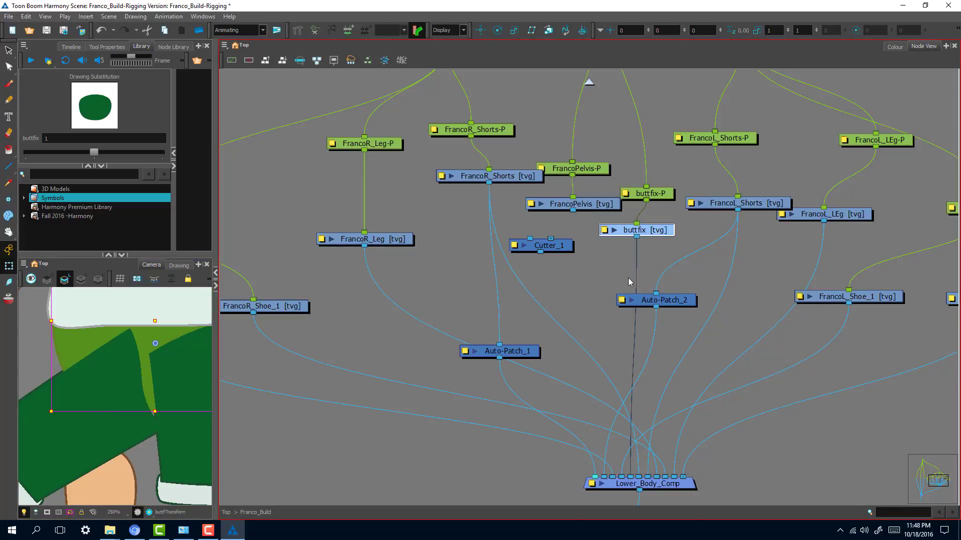
- Check the FrancoR_Shorts drawing at the hip without the cutter, and undo the Cutter_1 detachment and link removals
{"action": "left_click", "coordinate": [585, 269]}
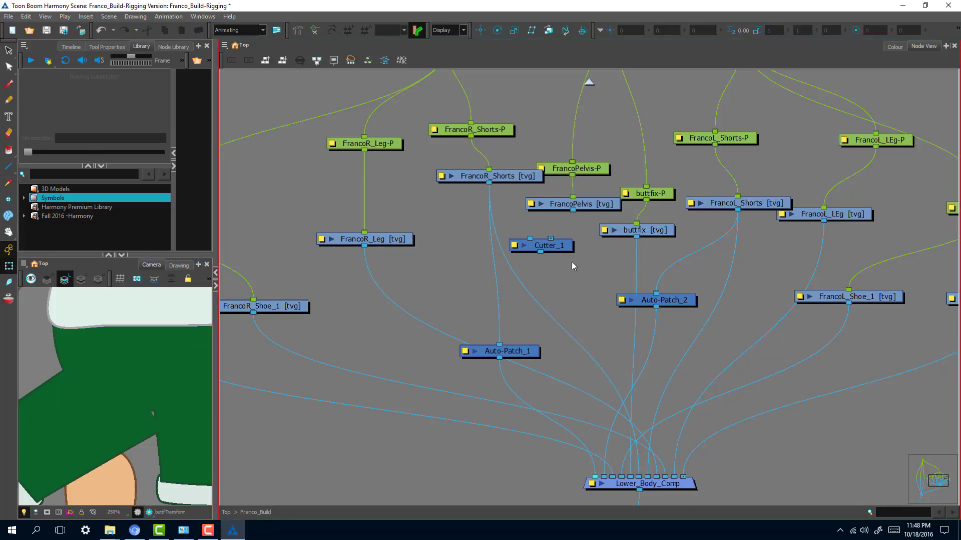
{"action": "left_click", "coordinate": [84, 396]}
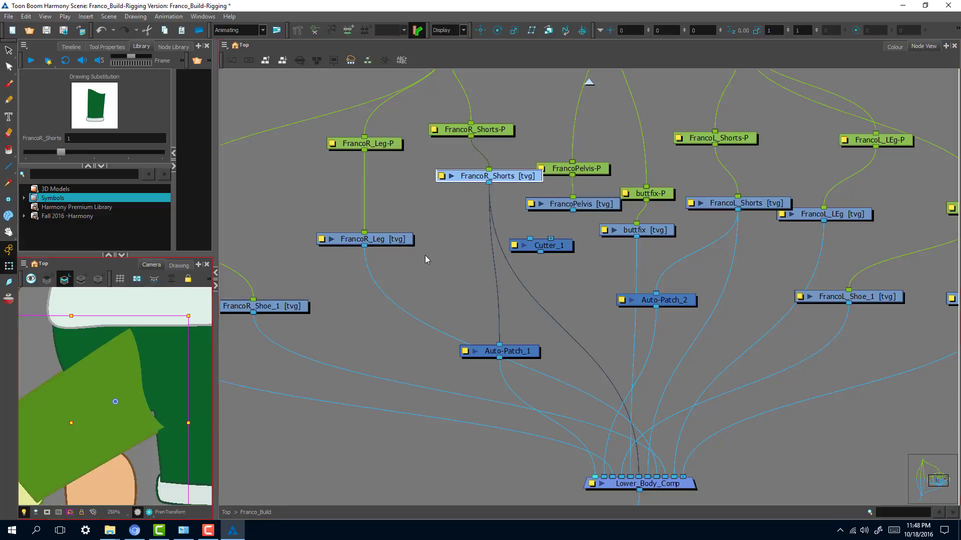
{"action": "left_click", "coordinate": [566, 345]}
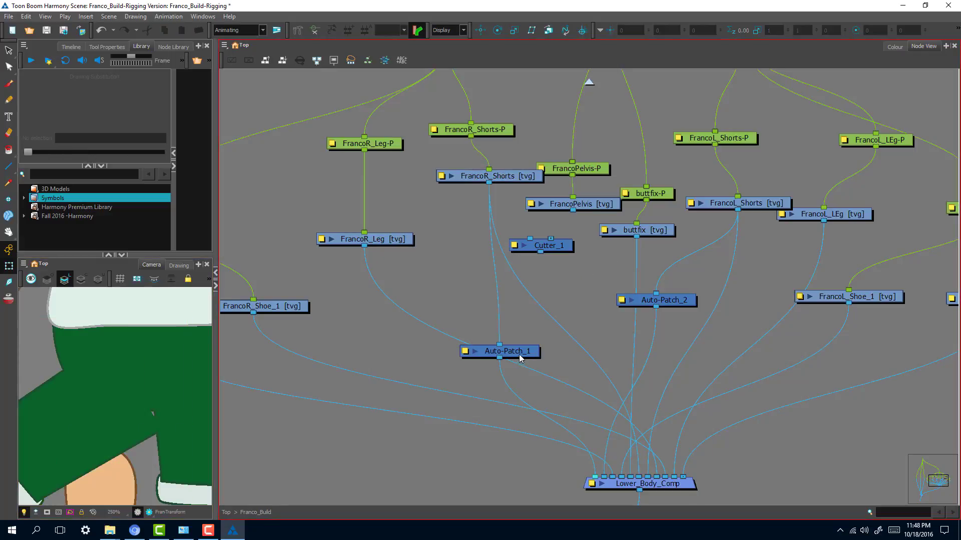
{"action": "left_click", "coordinate": [117, 435]}
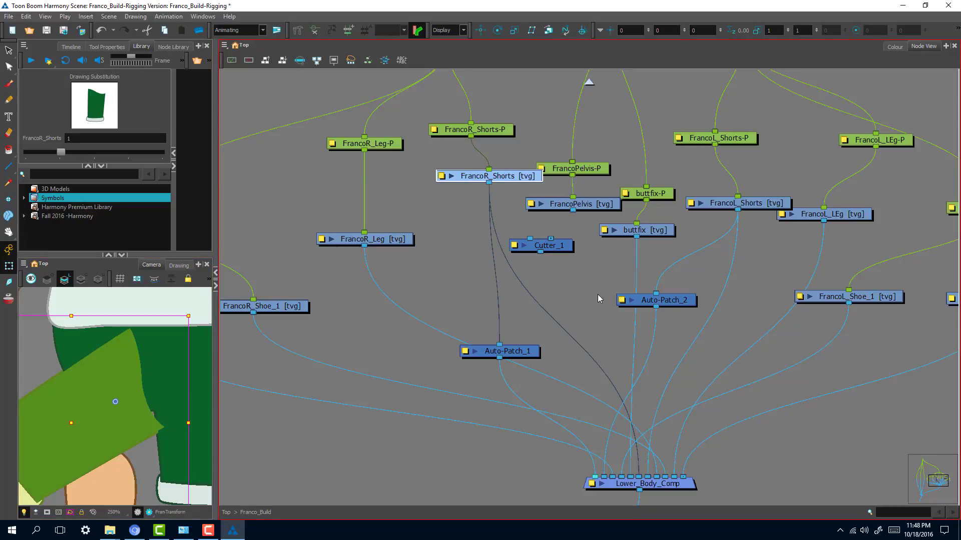
{"action": "key", "text": "ctrl+z"}
{"action": "key", "text": "ctrl+z"}
{"action": "key", "text": "ctrl+z"}
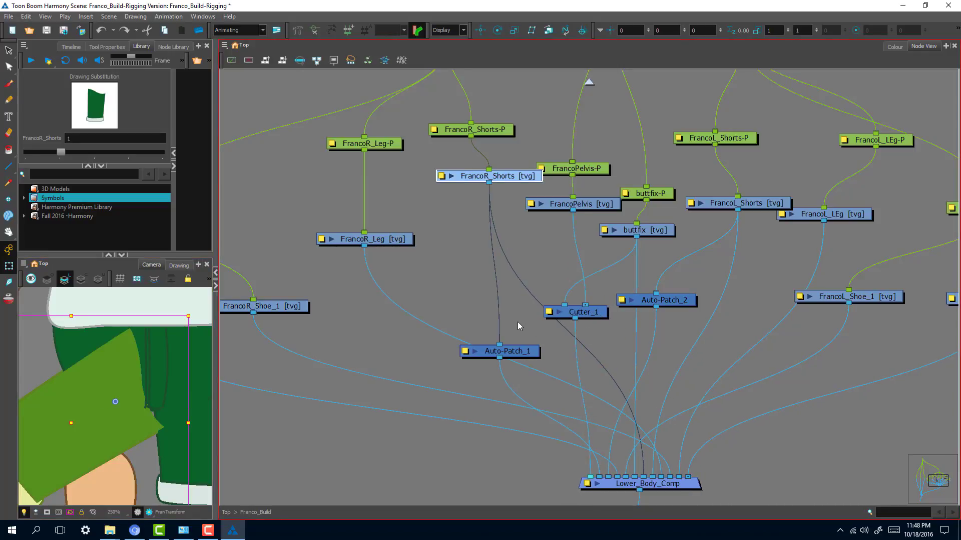
- Separate the Auto-Patch_1 and Cutter_1 nodes in the network, moving Cutter_1 lower and Auto-Patch_1 higher beside it
{"action": "left_click", "coordinate": [602, 340]}
{"action": "left_click_drag", "start_coordinate": [593, 317], "coordinate": [586, 332]}
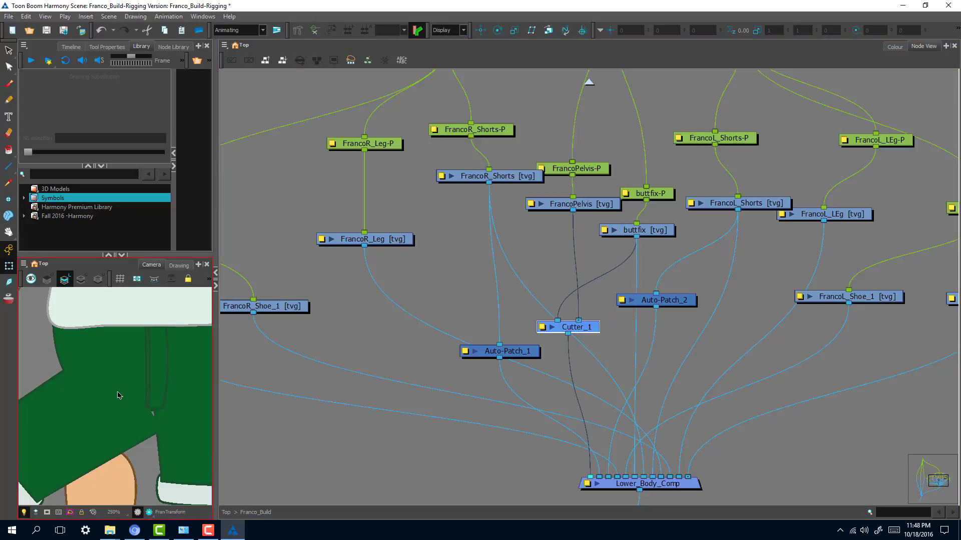
{"action": "left_click_drag", "start_coordinate": [538, 351], "coordinate": [535, 312]}
{"action": "left_click_drag", "start_coordinate": [496, 135], "coordinate": [497, 132]}
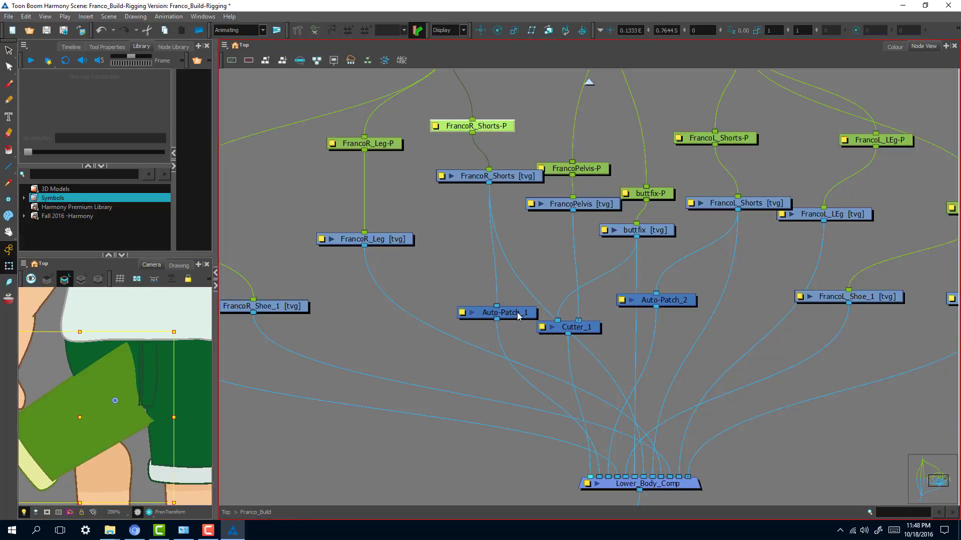
{"action": "left_click_drag", "start_coordinate": [518, 316], "coordinate": [498, 312]}
{"action": "left_click", "coordinate": [597, 328]}
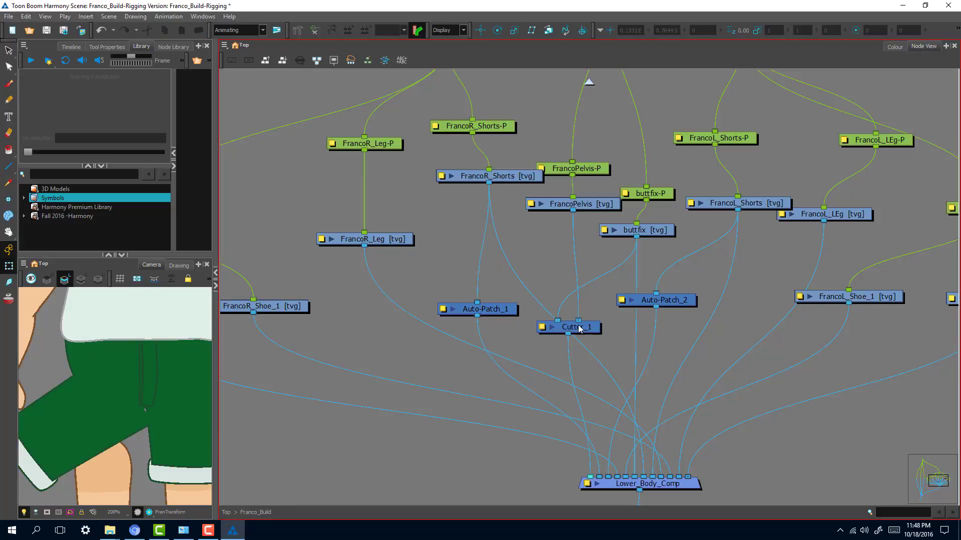
- Try bypassing Auto-Patch_1 by detaching it, removing its leftover FrancoR_Shorts link, and connecting Cutter_1 to Lower_Body_Comp
{"action": "left_click_drag", "start_coordinate": [501, 315], "coordinate": [469, 280]}
{"action": "left_click_drag", "start_coordinate": [601, 477], "coordinate": [561, 369]}
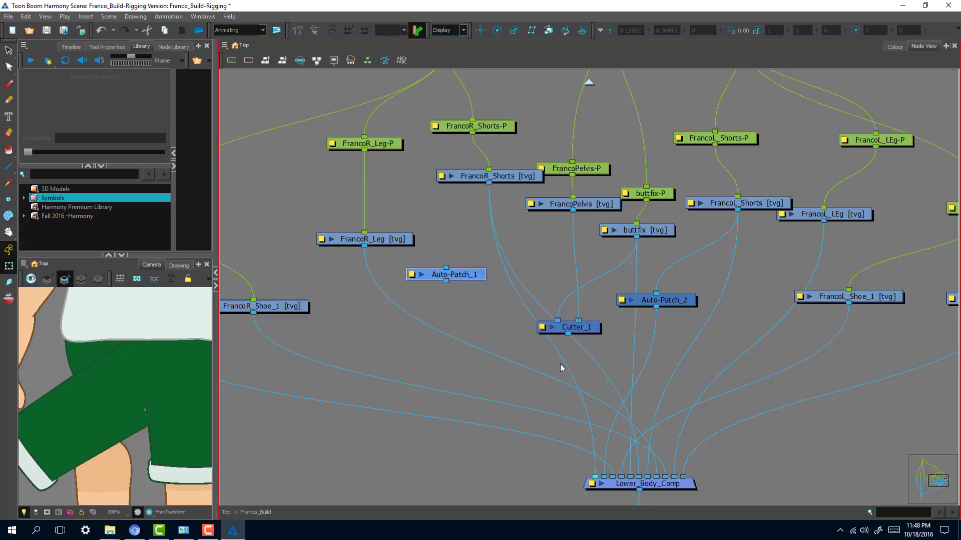
{"action": "left_click_drag", "start_coordinate": [594, 479], "coordinate": [509, 246]}
{"action": "left_click_drag", "start_coordinate": [568, 334], "coordinate": [594, 478]}
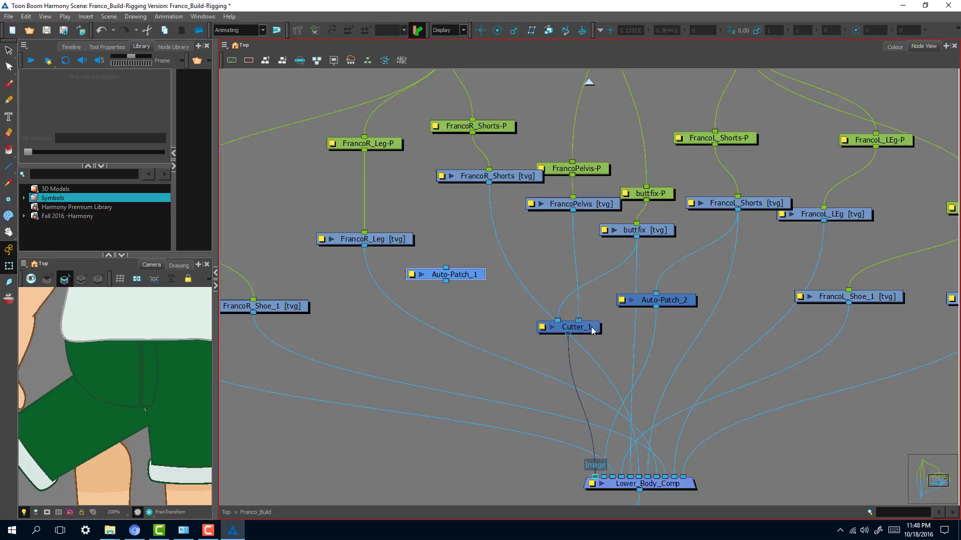
{"action": "mouse_move", "coordinate": [592, 331]}
{"action": "left_mouse_down"}
{"action": "mouse_move", "coordinate": [588, 281]}
{"action": "mouse_move", "coordinate": [599, 282]}
{"action": "mouse_move", "coordinate": [592, 307]}
{"action": "mouse_move", "coordinate": [596, 300]}
{"action": "left_mouse_up"}
{"action": "left_click", "coordinate": [571, 205]}
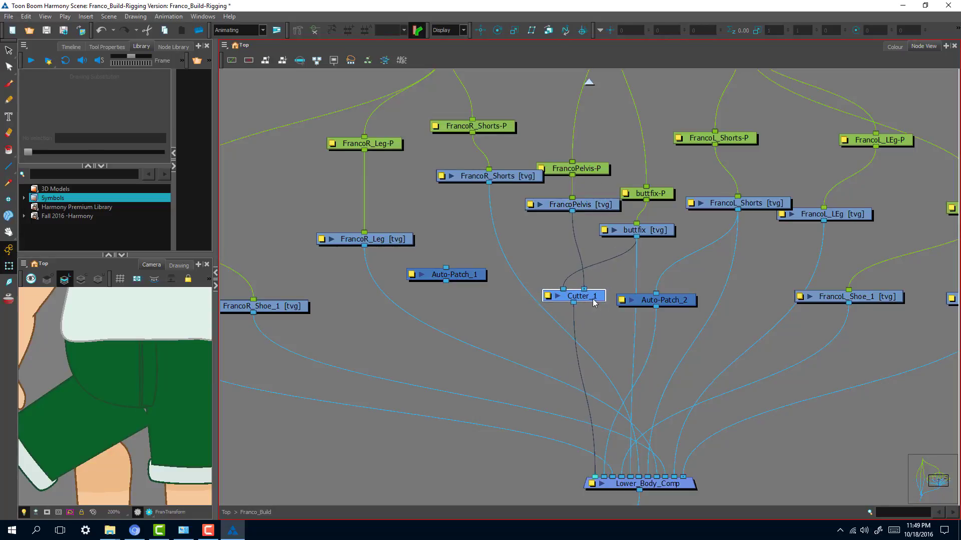
- Undo the Auto-Patch_1 detachment and the Cutter_1 rewiring to restore the original patch connections
{"action": "key", "text": "ctrl+z"}
{"action": "key", "text": "ctrl+z"}
{"action": "key", "text": "ctrl+z"}
{"action": "key", "text": "ctrl+z"}
{"action": "key", "text": "ctrl+z"}
{"action": "key", "text": "ctrl+z"}
{"action": "key", "text": "ctrl+z"}
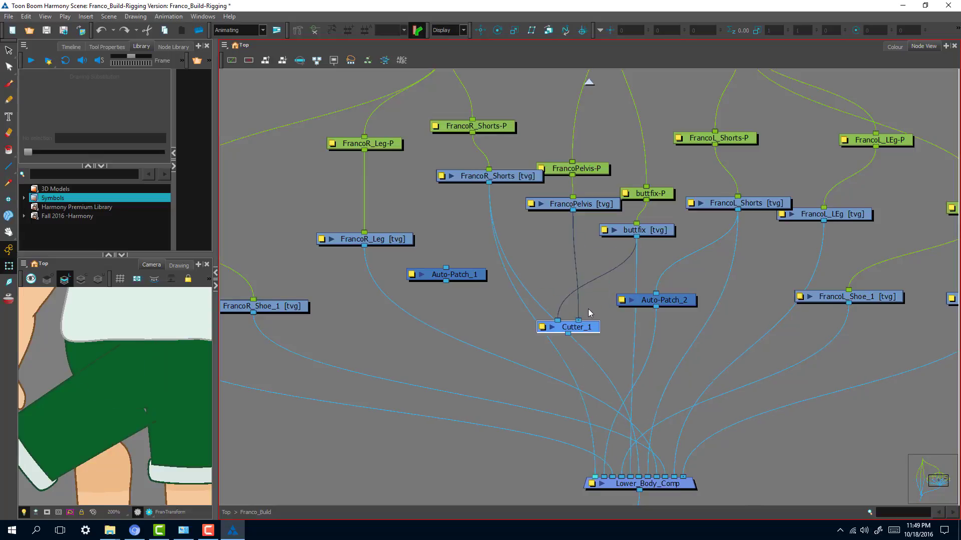
{"action": "key", "text": "ctrl+z"}
{"action": "key", "text": "ctrl+z"}
{"action": "key", "text": "ctrl+z"}
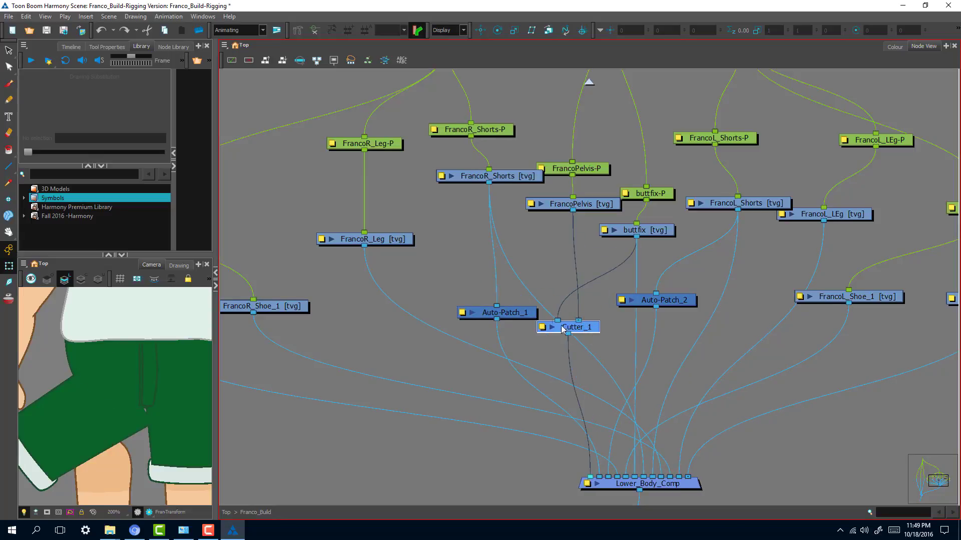
- Trace the hip patch setup by selecting the Auto-Patch_1, FrancoR_Shorts and FrancoPelvis nodes in turn
{"action": "left_click", "coordinate": [485, 311]}
{"action": "left_click_drag", "start_coordinate": [483, 309], "coordinate": [480, 308]}
{"action": "left_click_drag", "start_coordinate": [500, 177], "coordinate": [496, 177]}
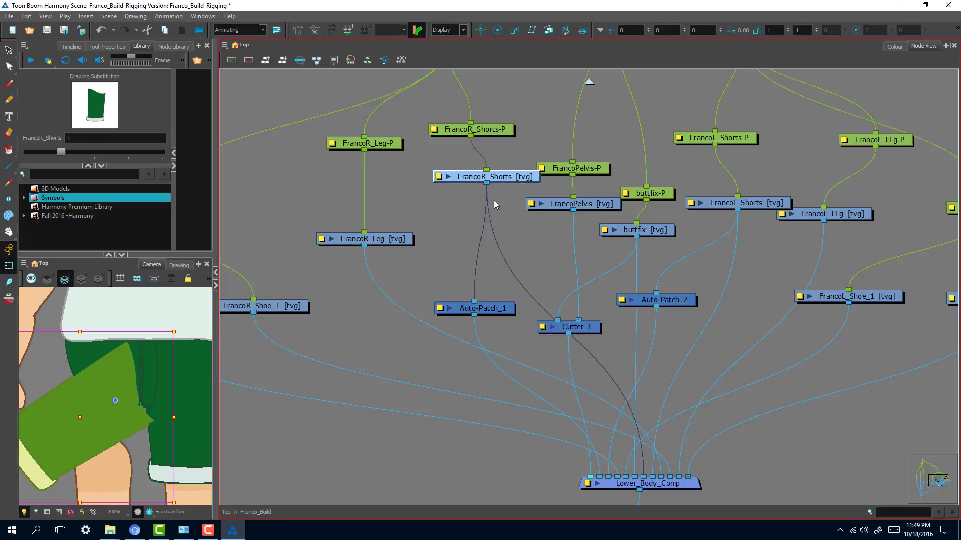
{"action": "left_click", "coordinate": [539, 256]}
{"action": "left_click_drag", "start_coordinate": [598, 207], "coordinate": [595, 208]}
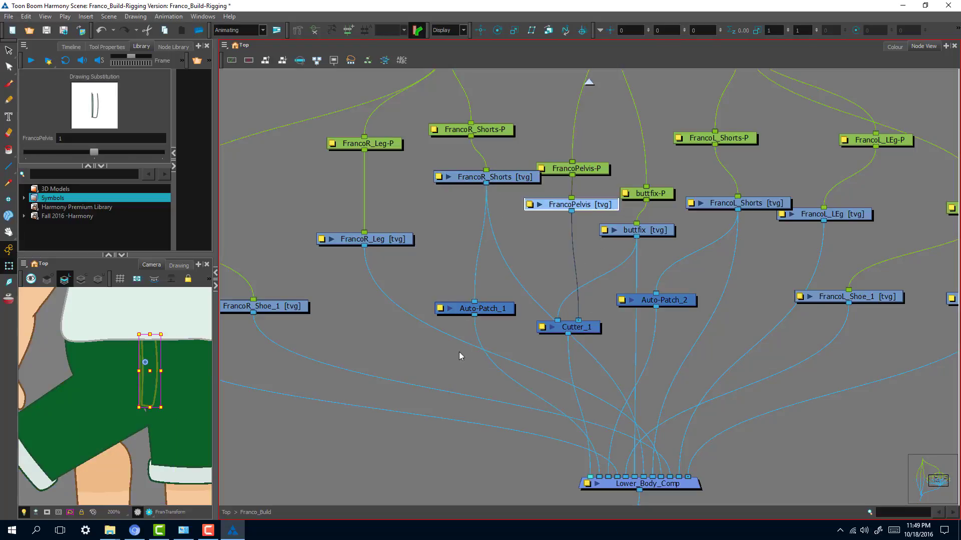
- Undo the right leg's rotation and the recent moves of the hip patch nodes
{"action": "key", "text": "ctrl+z"}
{"action": "key", "text": "ctrl+z"}
{"action": "key", "text": "ctrl+z"}
{"action": "key", "text": "ctrl+z"}
{"action": "key", "text": "ctrl+z"}
{"action": "key", "text": "ctrl+z"}
{"action": "key", "text": "ctrl+z"}
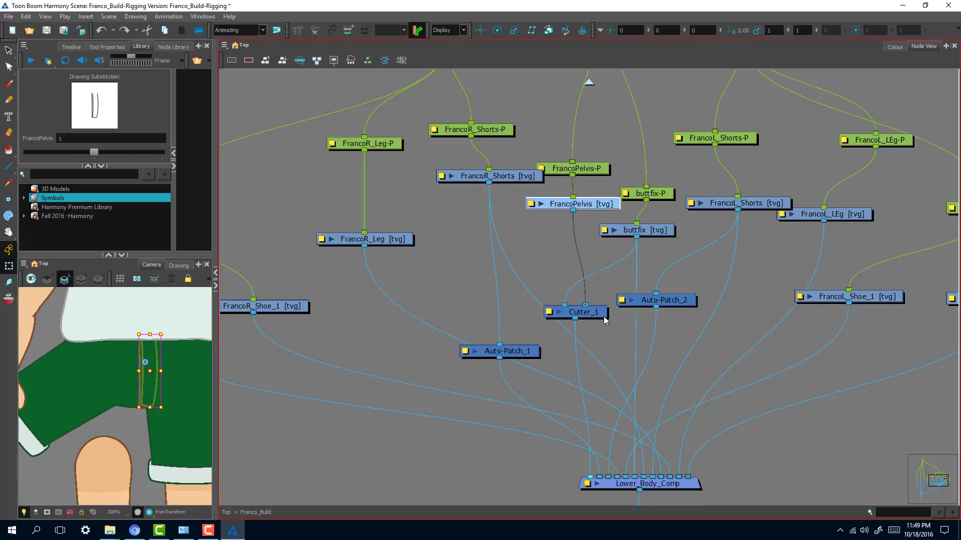
- Rearrange the hip patch nodes, placing Cutter_1 beside Auto-Patch_2 and Auto-Patch_1 slightly lower beneath FrancoR_Shorts
{"action": "left_click_drag", "start_coordinate": [525, 350], "coordinate": [517, 298]}
{"action": "left_click_drag", "start_coordinate": [593, 316], "coordinate": [616, 292]}
{"action": "left_click", "coordinate": [548, 303]}
{"action": "left_click", "coordinate": [605, 324]}
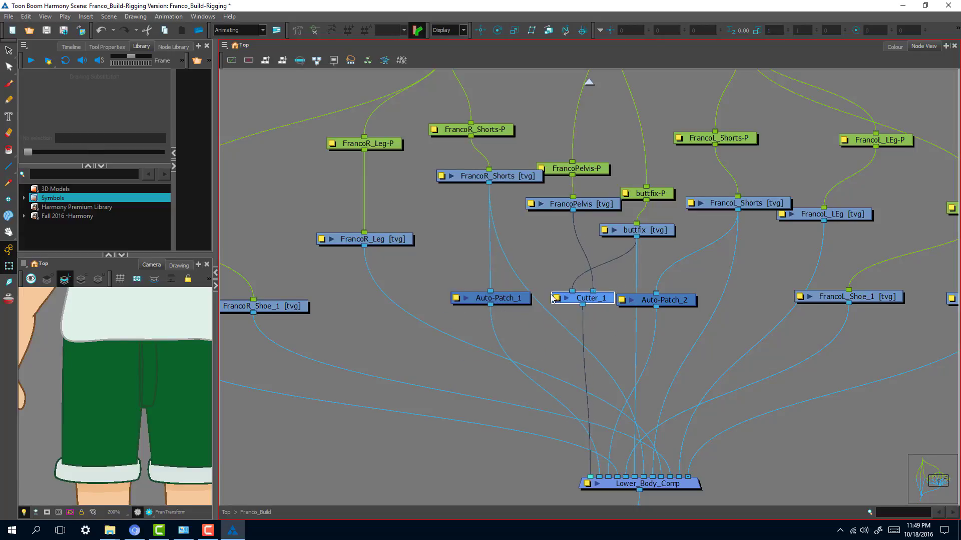
{"action": "mouse_move", "coordinate": [515, 300]}
{"action": "left_mouse_down"}
{"action": "mouse_move", "coordinate": [504, 319]}
{"action": "mouse_move", "coordinate": [512, 308]}
{"action": "left_mouse_up"}
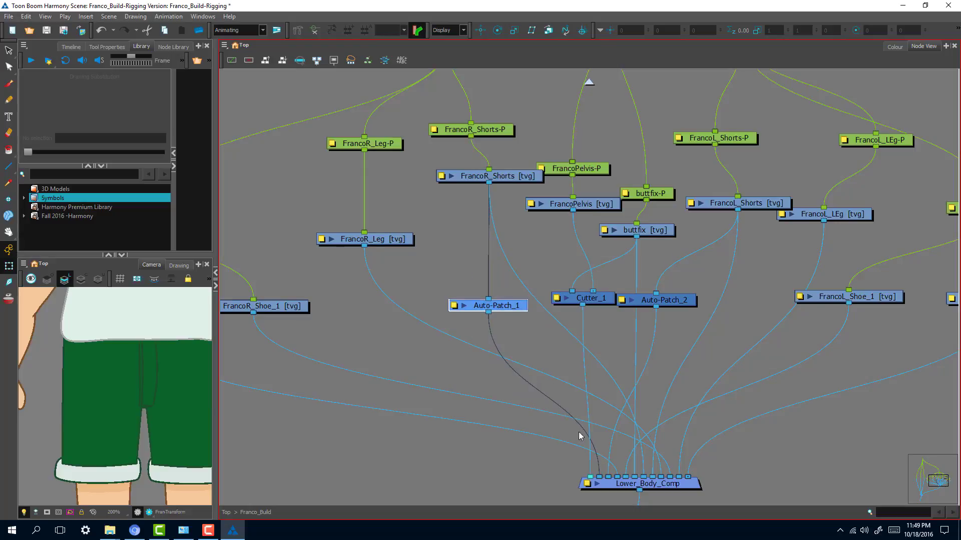
{"action": "left_click", "coordinate": [520, 326]}
{"action": "left_click_drag", "start_coordinate": [520, 176], "coordinate": [518, 175]}
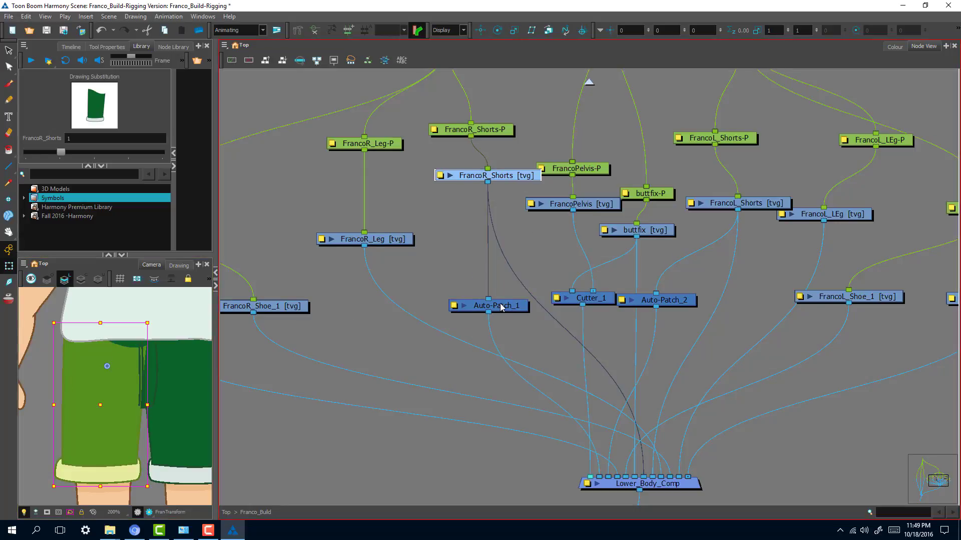
{"action": "left_click_drag", "start_coordinate": [515, 308], "coordinate": [545, 329]}
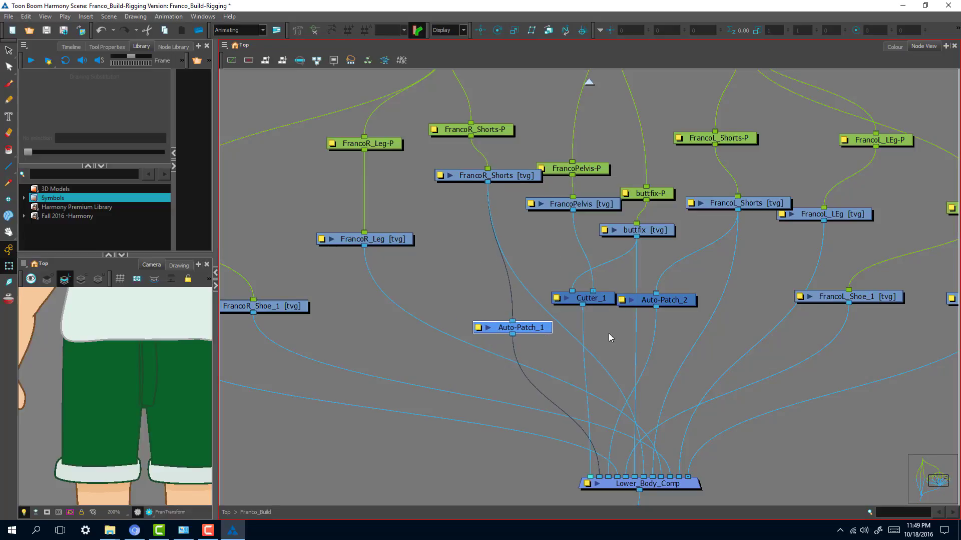
- Rearrange the hip nodes, lowering FrancoPelvis and FrancoR_Shorts, moving Cutter_1 toward Auto-Patch_2, and shifting Auto-Patch_1 away from it beneath FrancoR_Shorts
{"action": "left_click", "coordinate": [596, 205]}
{"action": "left_click_drag", "start_coordinate": [602, 302], "coordinate": [581, 318]}
{"action": "left_click_drag", "start_coordinate": [594, 209], "coordinate": [576, 236]}
{"action": "mouse_move", "coordinate": [576, 317]}
{"action": "left_mouse_down"}
{"action": "mouse_move", "coordinate": [457, 315]}
{"action": "mouse_move", "coordinate": [451, 343]}
{"action": "mouse_move", "coordinate": [630, 305]}
{"action": "mouse_move", "coordinate": [539, 319]}
{"action": "mouse_move", "coordinate": [542, 339]}
{"action": "left_mouse_up"}
{"action": "left_click", "coordinate": [507, 184]}
{"action": "left_click_drag", "start_coordinate": [506, 182], "coordinate": [494, 258]}
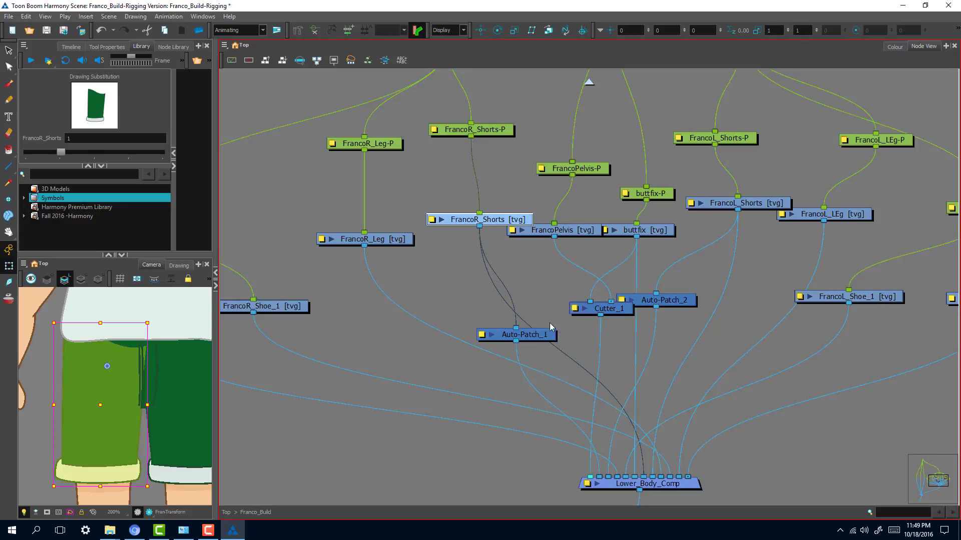
{"action": "left_click_drag", "start_coordinate": [543, 335], "coordinate": [508, 341]}
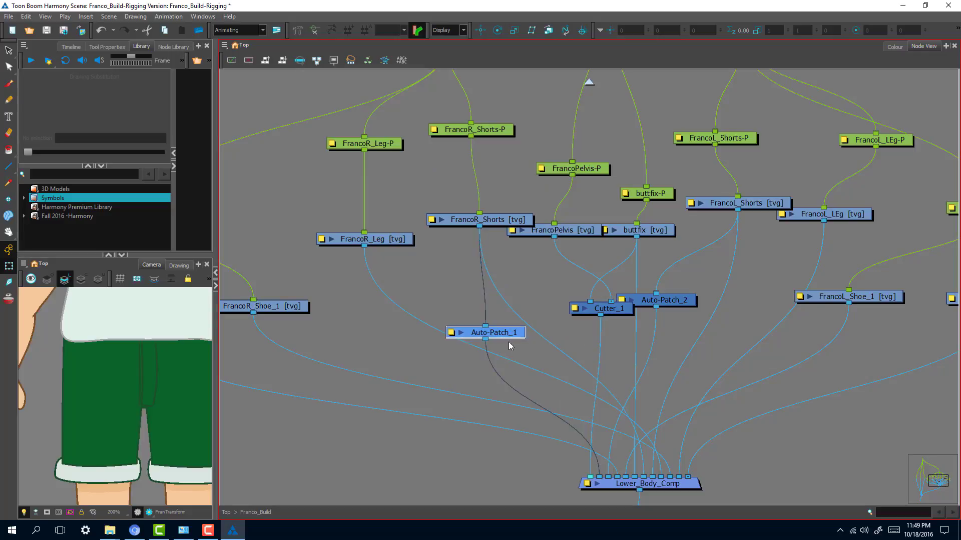
- Detach Auto-Patch_1 from Lower_Body_Comp, inspect FrancoR_Shorts and FrancoPelvis without it, and reconnect the patch at the composite's first input port
{"action": "left_click_drag", "start_coordinate": [601, 477], "coordinate": [505, 335]}
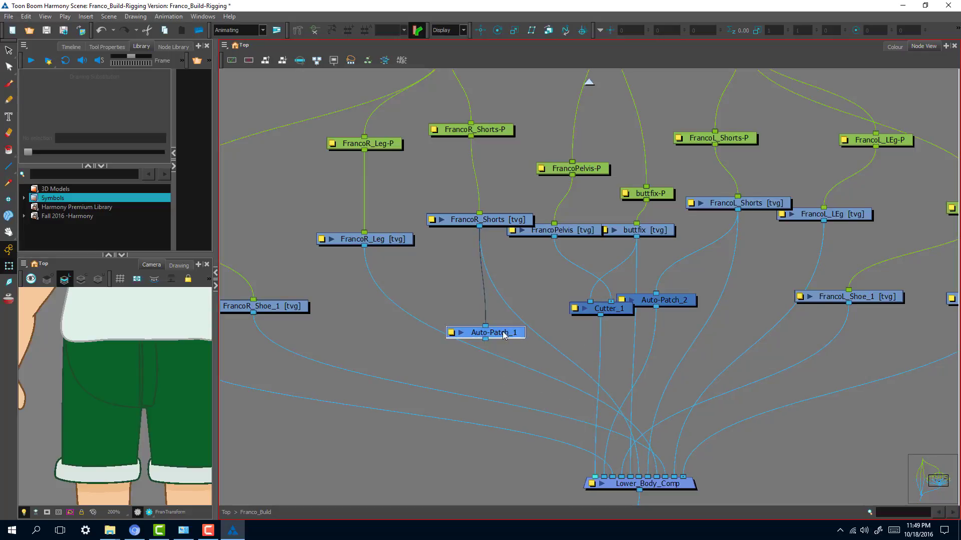
{"action": "left_click_drag", "start_coordinate": [498, 222], "coordinate": [501, 223]}
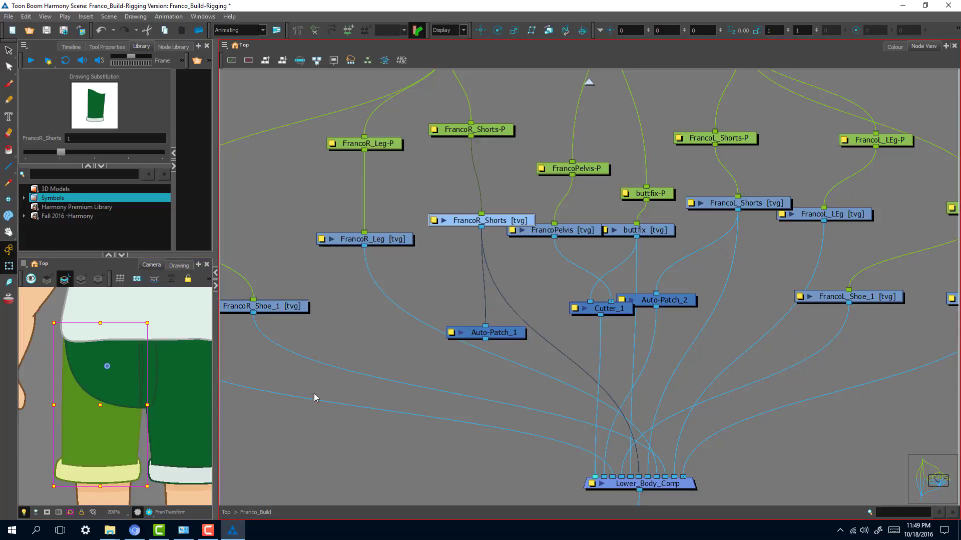
{"action": "left_click", "coordinate": [570, 232]}
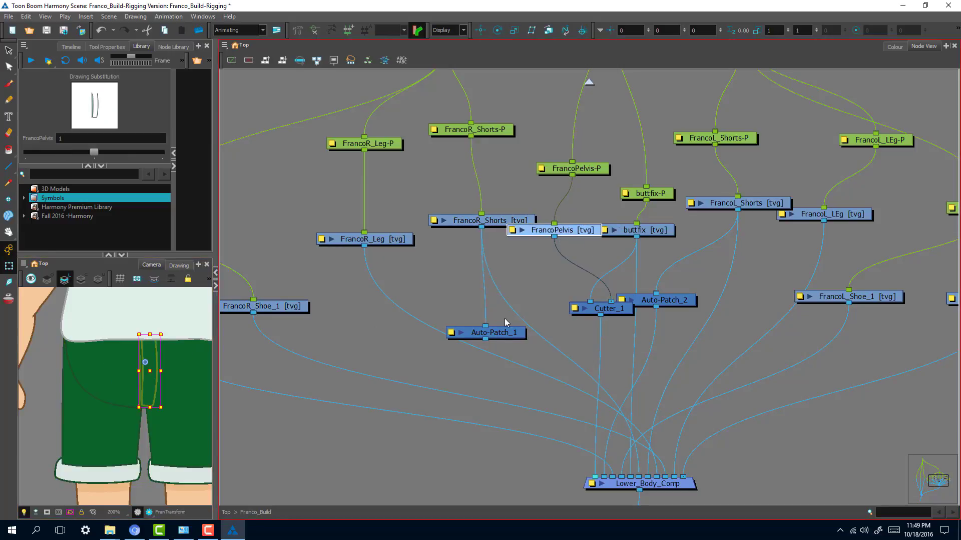
{"action": "left_click_drag", "start_coordinate": [486, 340], "coordinate": [591, 477]}
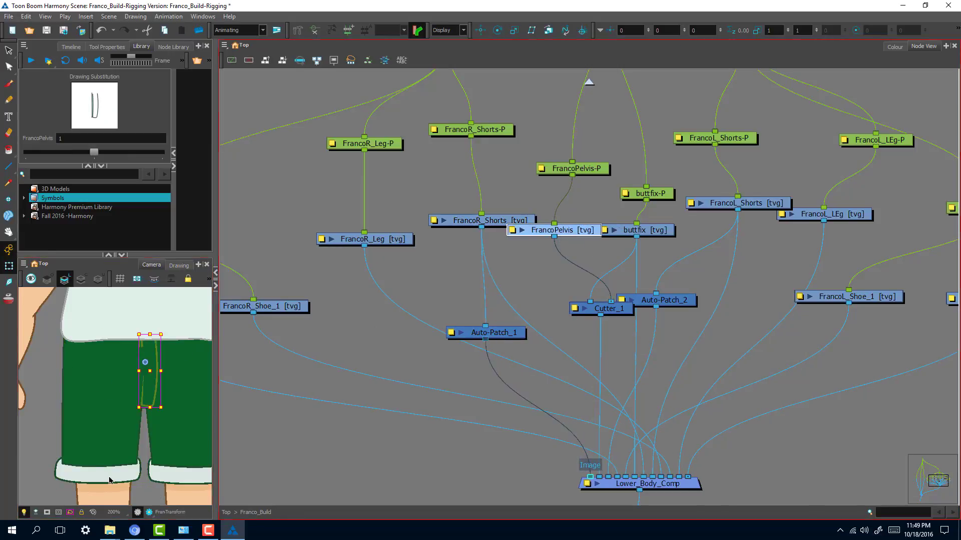
- Place Cutter_1 beside Auto-Patch_1 and rewire Cutter_1 to the first input port of Lower_Body_Comp, ahead of the patch
{"action": "left_click", "coordinate": [603, 309]}
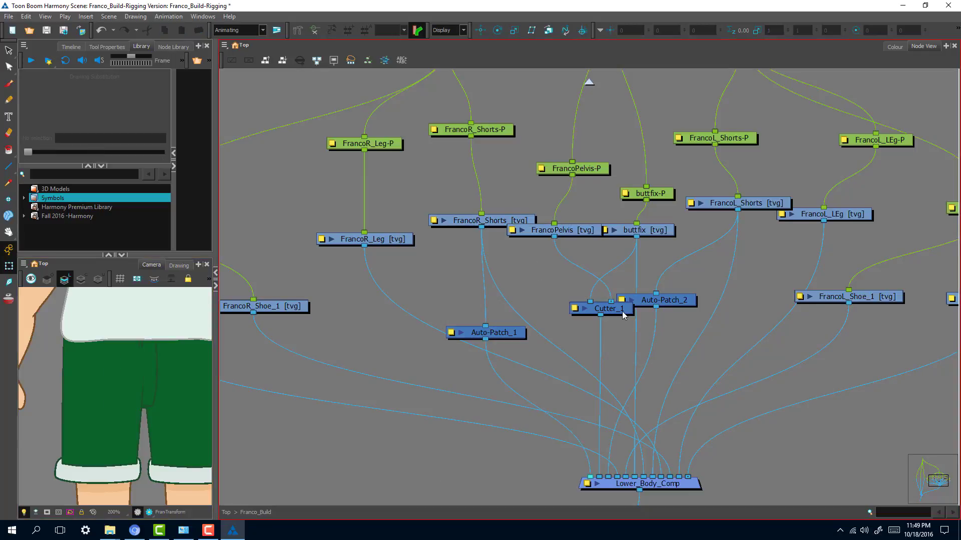
{"action": "left_click_drag", "start_coordinate": [600, 313], "coordinate": [572, 327]}
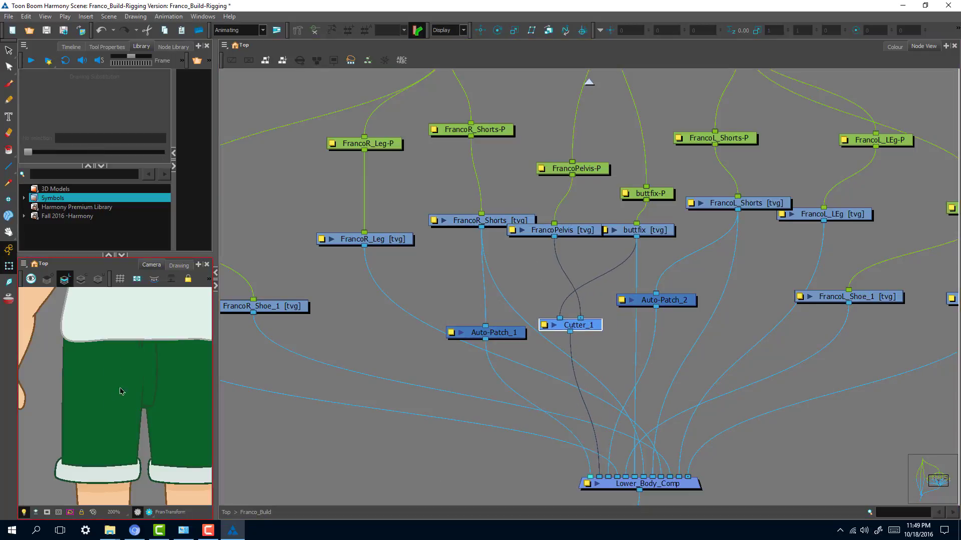
{"action": "left_click_drag", "start_coordinate": [512, 331], "coordinate": [523, 327]}
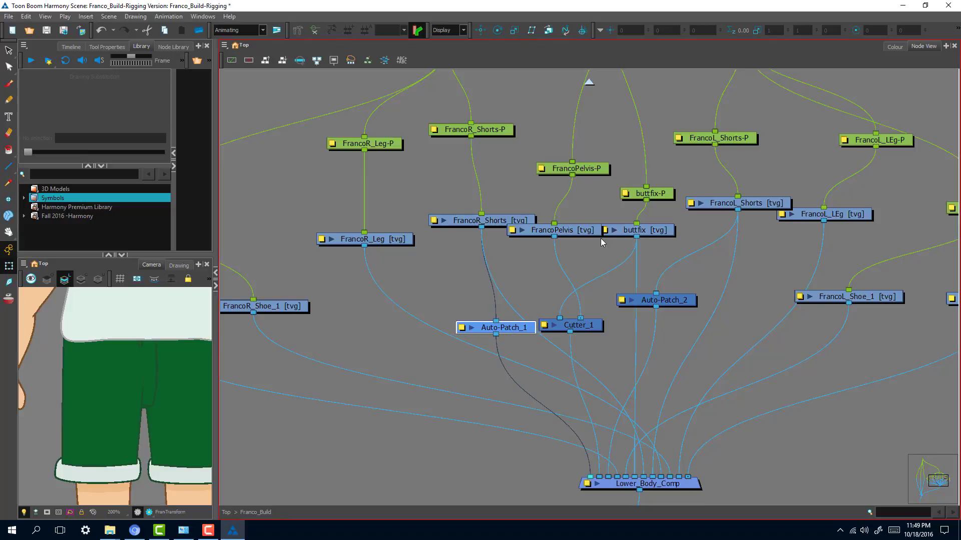
{"action": "left_click", "coordinate": [585, 230]}
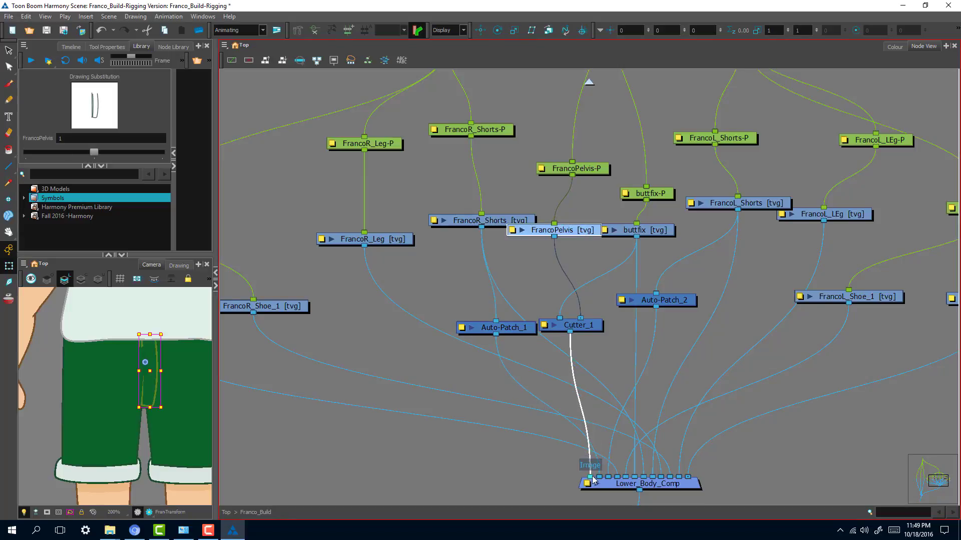
{"action": "left_click", "coordinate": [292, 471]}
- Bring buttfix down beside Cutter_1 and select Auto-Patch_1 and FrancoR_Shorts to trace how the hip patch nodes work together
{"action": "mouse_move", "coordinate": [535, 323]}
{"action": "left_mouse_down"}
{"action": "mouse_move", "coordinate": [554, 360]}
{"action": "mouse_move", "coordinate": [629, 345]}
{"action": "mouse_move", "coordinate": [520, 332]}
{"action": "mouse_move", "coordinate": [542, 323]}
{"action": "left_mouse_up"}
{"action": "mouse_move", "coordinate": [659, 230]}
{"action": "left_mouse_down"}
{"action": "mouse_move", "coordinate": [635, 239]}
{"action": "mouse_move", "coordinate": [654, 265]}
{"action": "mouse_move", "coordinate": [622, 325]}
{"action": "left_mouse_up"}
{"action": "left_click", "coordinate": [496, 224]}
{"action": "left_click", "coordinate": [513, 337]}
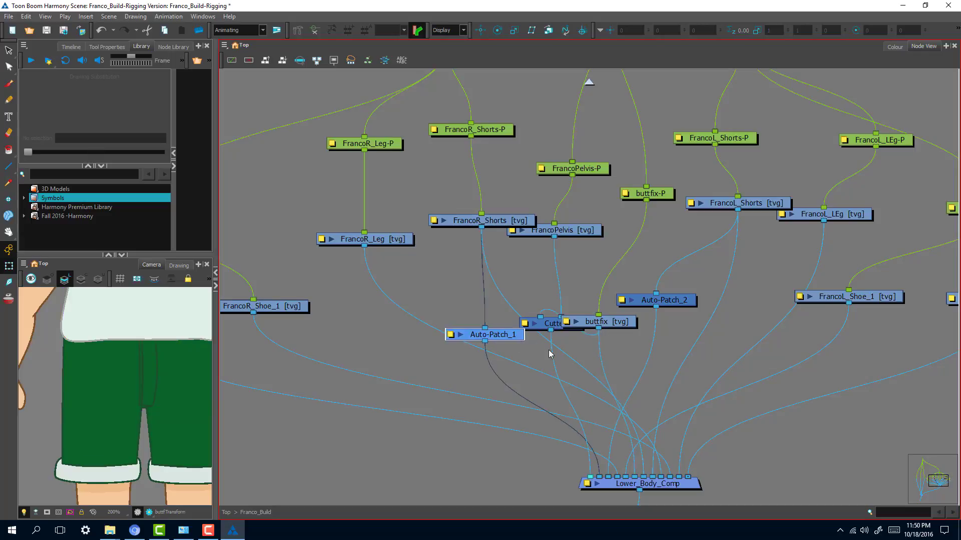
{"action": "left_click", "coordinate": [508, 221]}
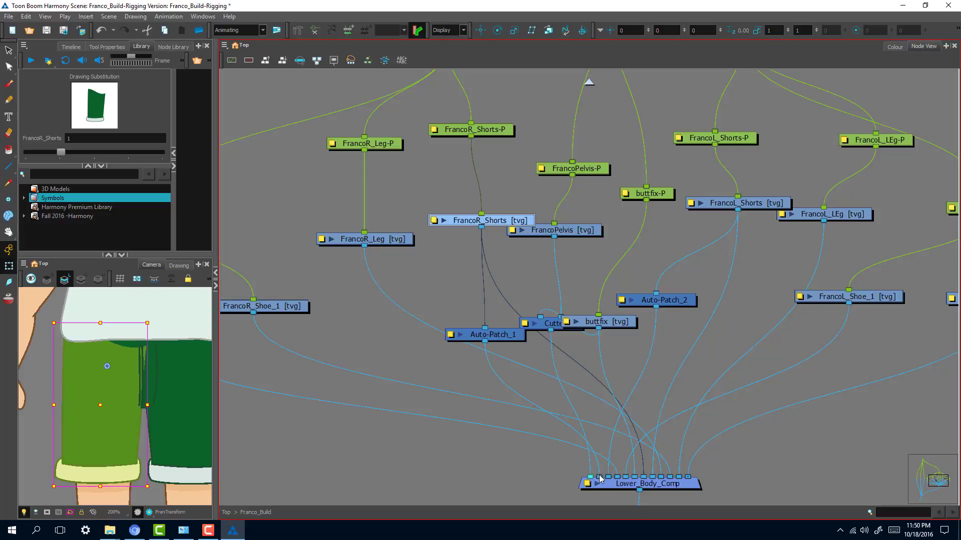
- Move buttfix back beneath its buttfix-P peg and place Cutter_1 beside Auto-Patch_2, below FrancoPelvis
{"action": "mouse_move", "coordinate": [611, 327]}
{"action": "left_mouse_down"}
{"action": "mouse_move", "coordinate": [611, 338]}
{"action": "mouse_move", "coordinate": [576, 321]}
{"action": "mouse_move", "coordinate": [592, 274]}
{"action": "left_mouse_up"}
{"action": "left_click_drag", "start_coordinate": [614, 334], "coordinate": [632, 248]}
{"action": "left_click_drag", "start_coordinate": [576, 275], "coordinate": [576, 302]}
- Try nudging the FrancoPelvis-P peg downward to test how the pelvis drawing shifts over the shorts
{"action": "left_click", "coordinate": [568, 232]}
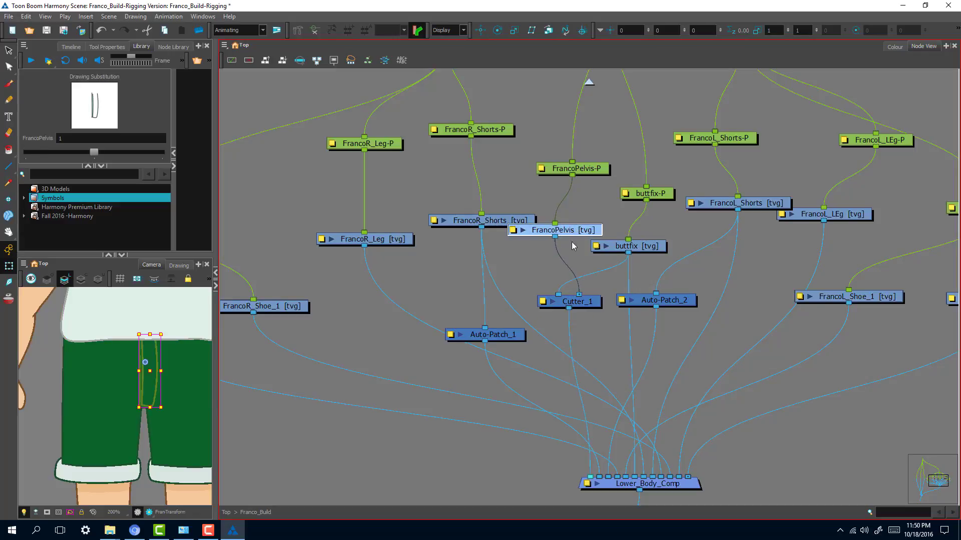
{"action": "left_click_drag", "start_coordinate": [575, 169], "coordinate": [571, 171]}
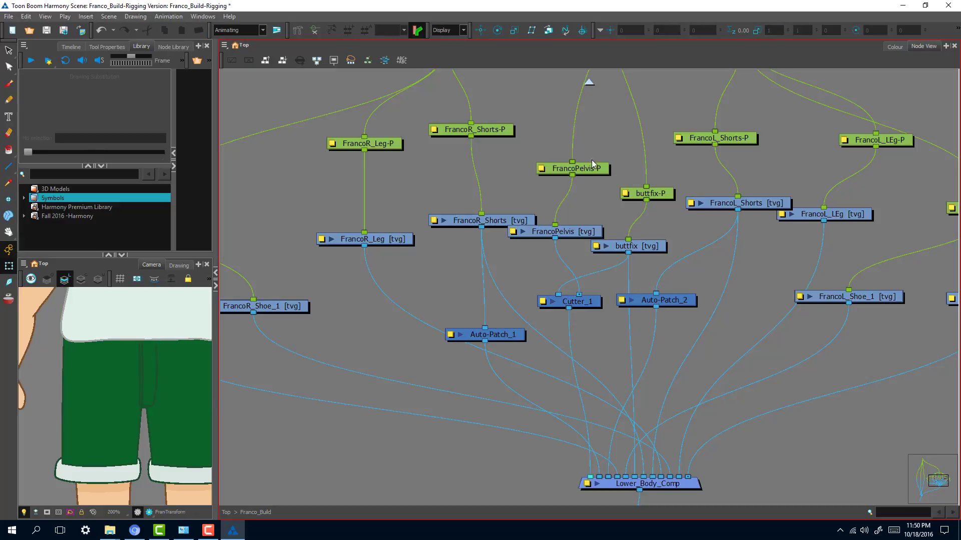
{"action": "left_click", "coordinate": [143, 383]}
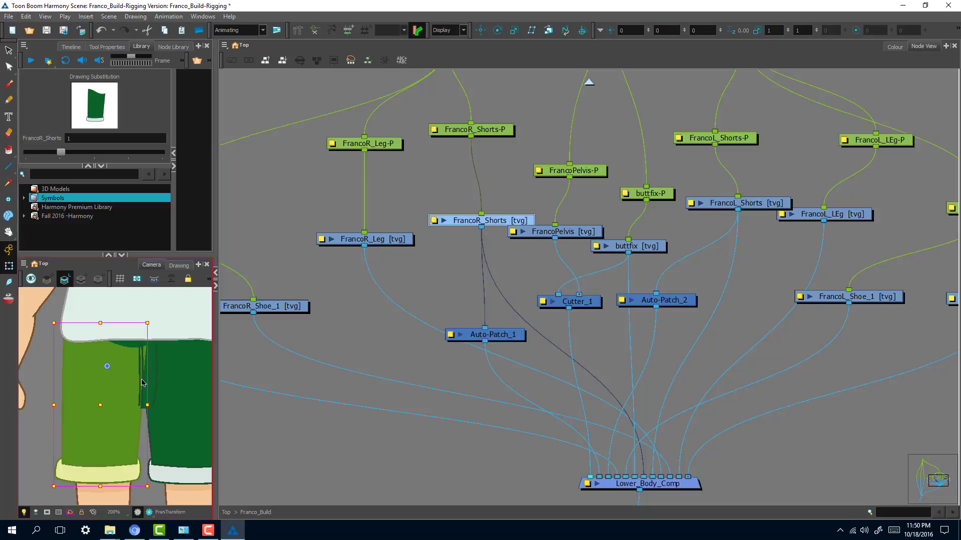
{"action": "left_click", "coordinate": [591, 172]}
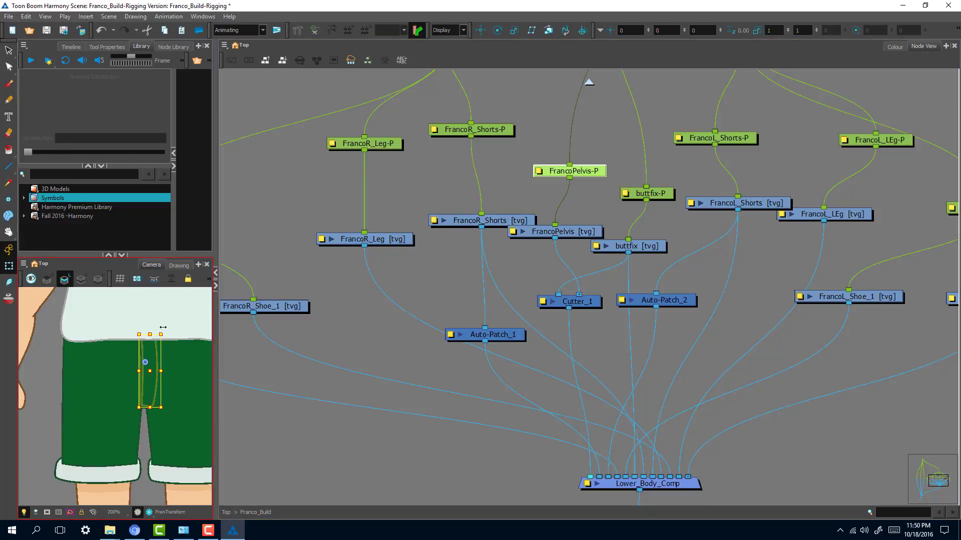
{"action": "key", "text": "Down"}
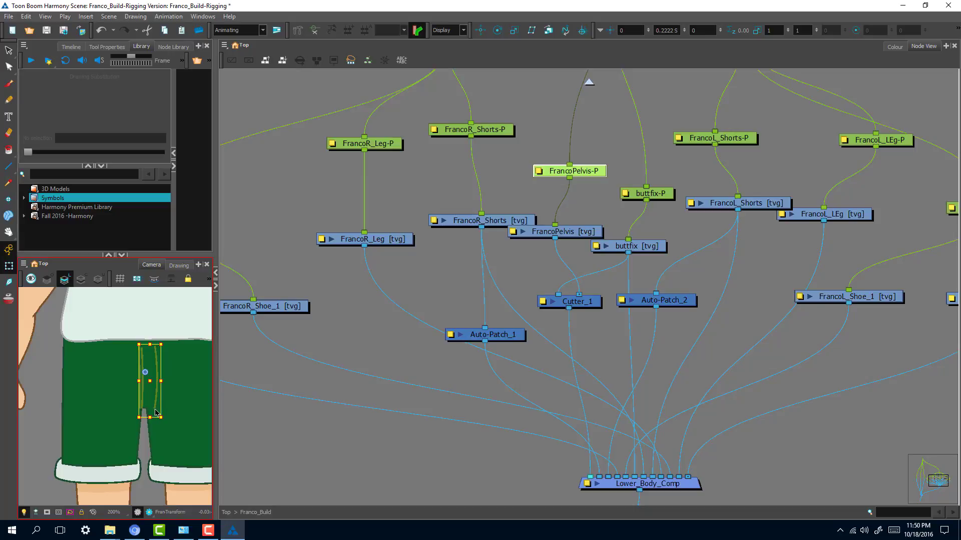
{"action": "left_click", "coordinate": [368, 352]}
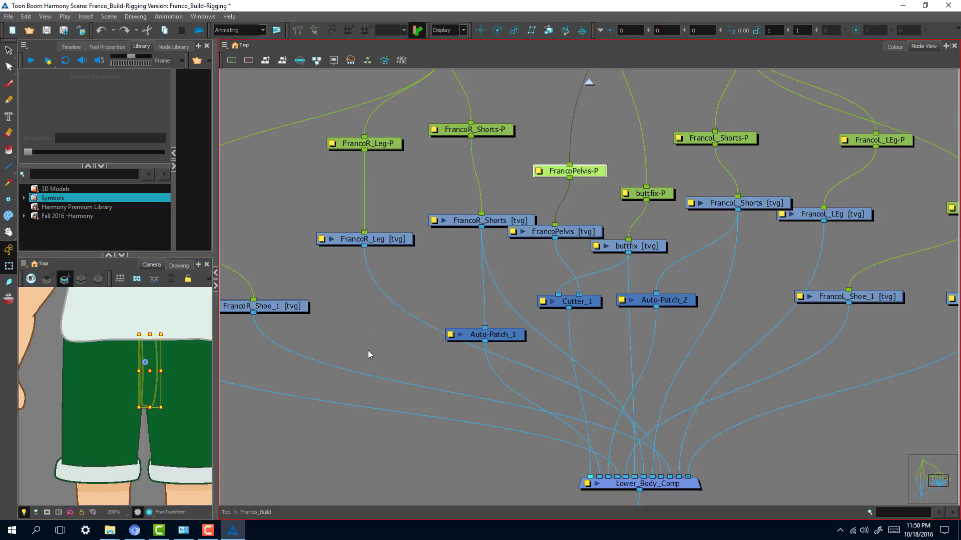
- Check the full lower-body network by selecting all of its nodes against the character's legs, and save the scene
{"action": "scroll", "coordinate": [740, 311], "scroll_direction": "down", "scroll_amount": 4}
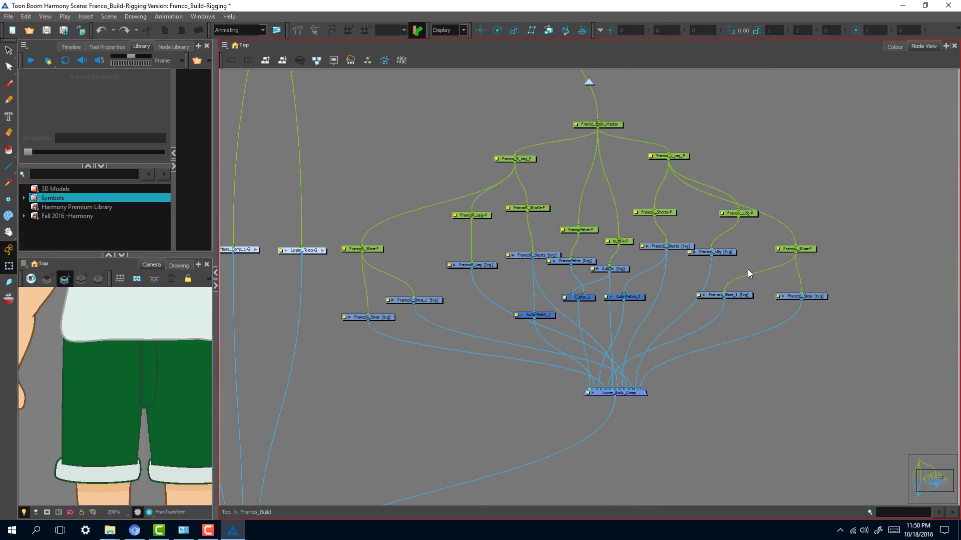
{"action": "left_click_drag", "start_coordinate": [797, 159], "coordinate": [801, 195]}
{"action": "left_click_drag", "start_coordinate": [836, 122], "coordinate": [375, 440]}
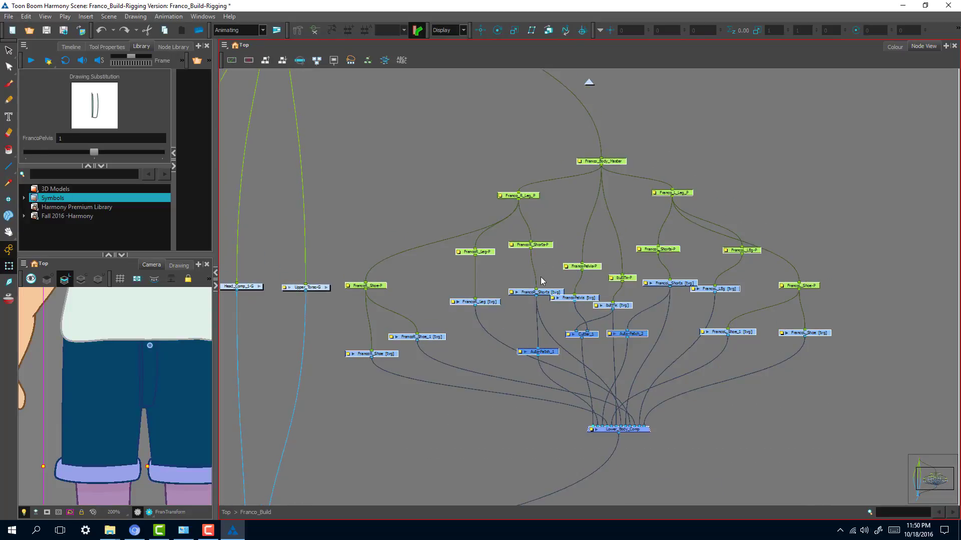
{"action": "scroll", "coordinate": [117, 389], "scroll_direction": "down", "scroll_amount": 3}
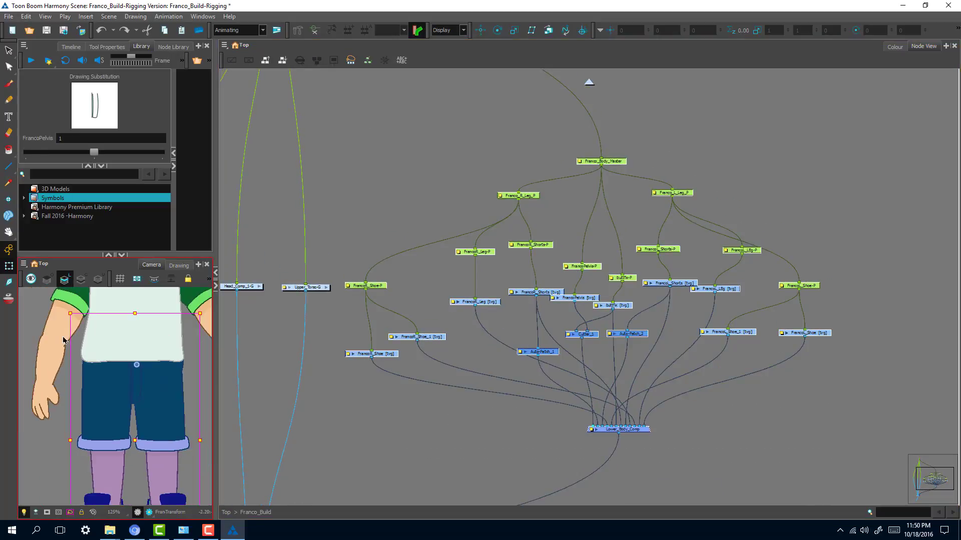
{"action": "left_click_drag", "start_coordinate": [152, 416], "coordinate": [123, 374]}
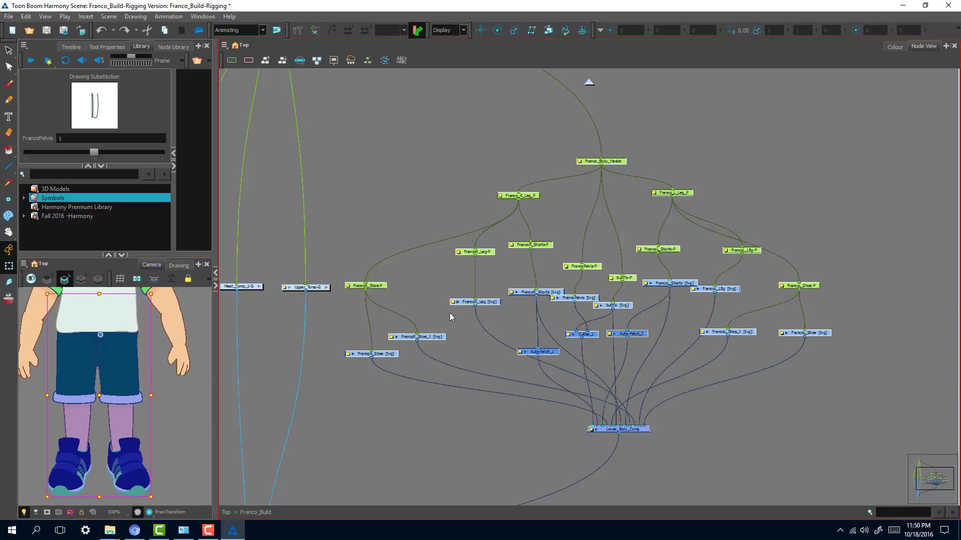
{"action": "left_click_drag", "start_coordinate": [824, 127], "coordinate": [374, 464]}
{"action": "key", "text": "ctrl+s"}
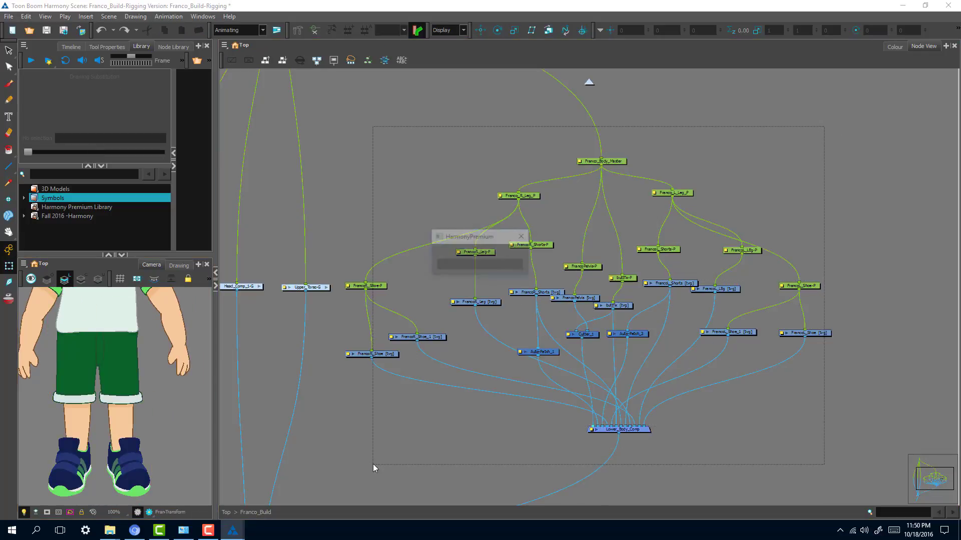
- Group all the lower-body nodes, including Lower_Body_Comp, and place the new group beside Upper_Torso-G
{"action": "left_click_drag", "start_coordinate": [720, 209], "coordinate": [390, 452]}
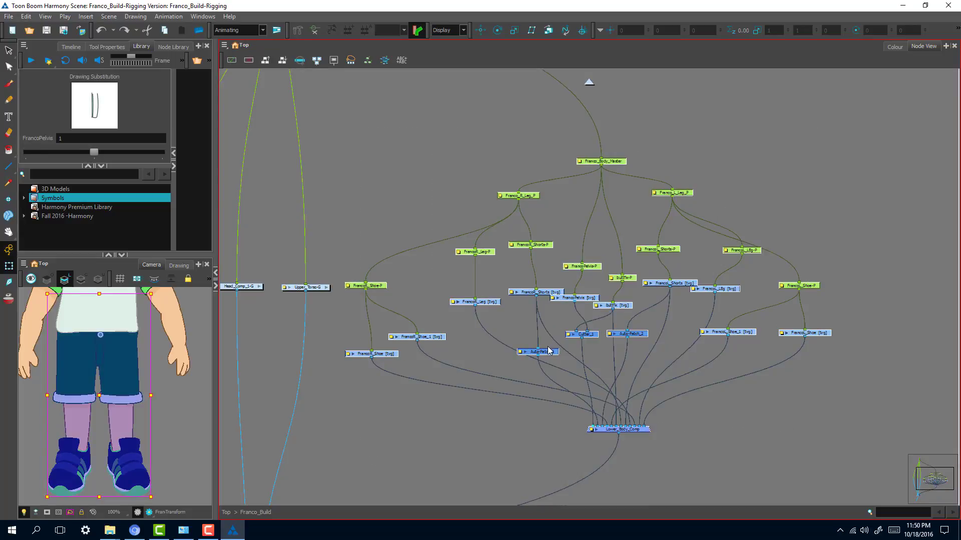
{"action": "key", "text": "ctrl+g"}
{"action": "left_click_drag", "start_coordinate": [616, 294], "coordinate": [401, 296]}
{"action": "key", "text": "2"}
{"action": "key", "text": "2"}
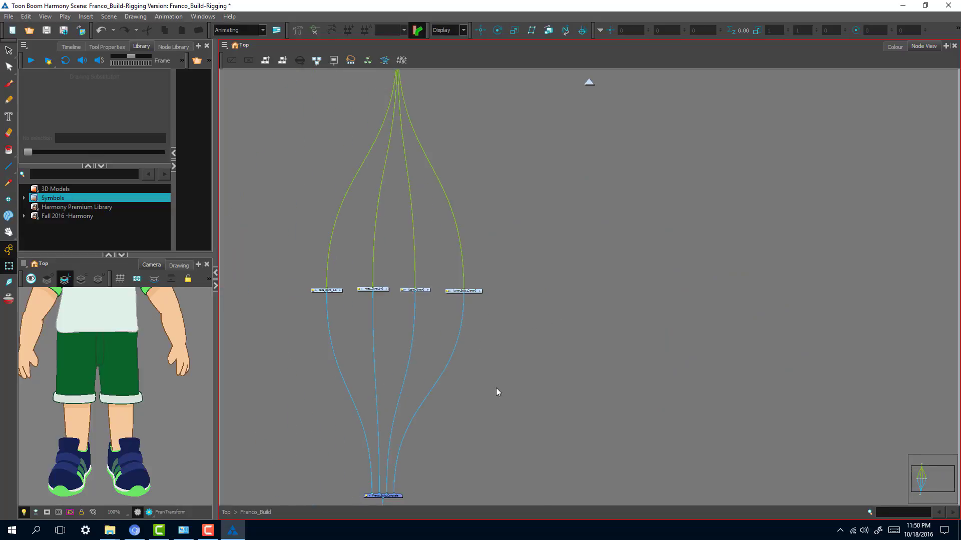
- Compact the Franco_Build network by moving Franco_Build_Composite and the output node up, and Multi-Port-In down, toward the body-part groups
{"action": "left_click_drag", "start_coordinate": [459, 433], "coordinate": [495, 348]}
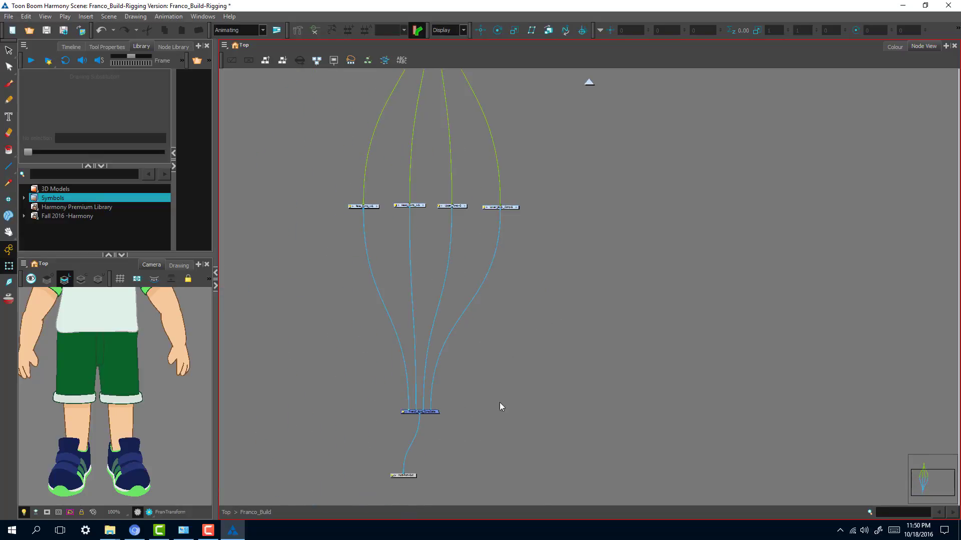
{"action": "key", "text": "ctrl+a"}
{"action": "left_click_drag", "start_coordinate": [437, 398], "coordinate": [456, 254]}
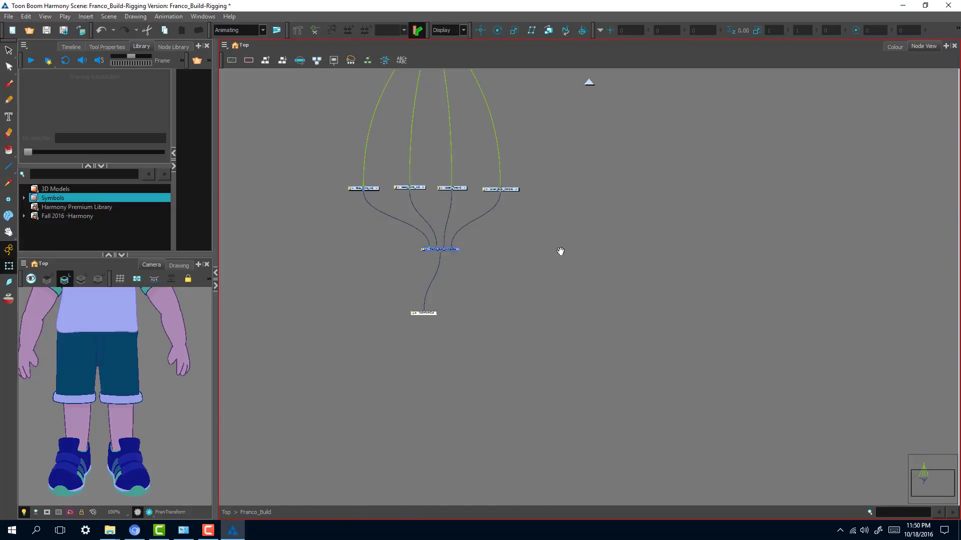
{"action": "scroll", "coordinate": [556, 216], "scroll_direction": "up", "scroll_amount": 5}
{"action": "left_click", "coordinate": [551, 181]}
{"action": "left_click_drag", "start_coordinate": [407, 136], "coordinate": [423, 307]}
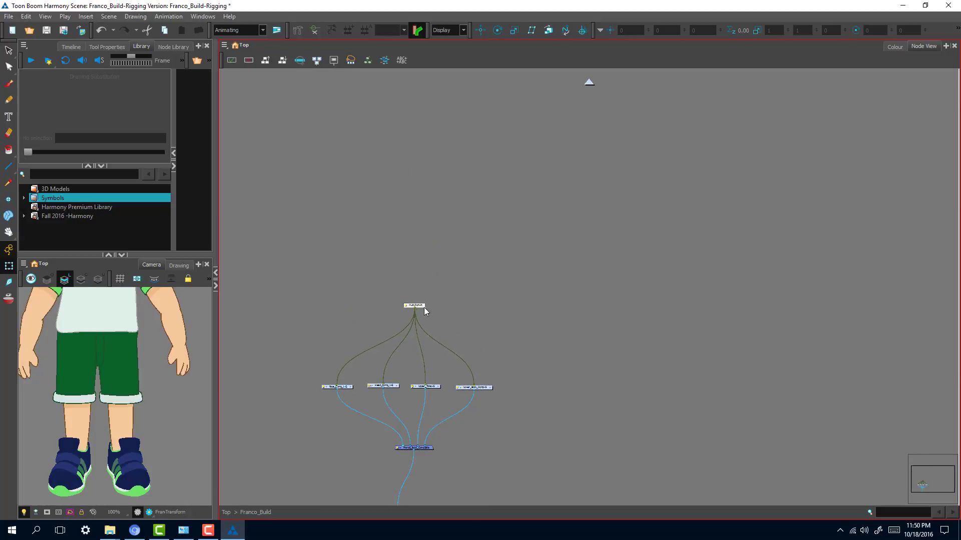
{"action": "scroll", "coordinate": [459, 403], "scroll_direction": "up", "scroll_amount": 4}
{"action": "left_click_drag", "start_coordinate": [413, 435], "coordinate": [719, 293]}
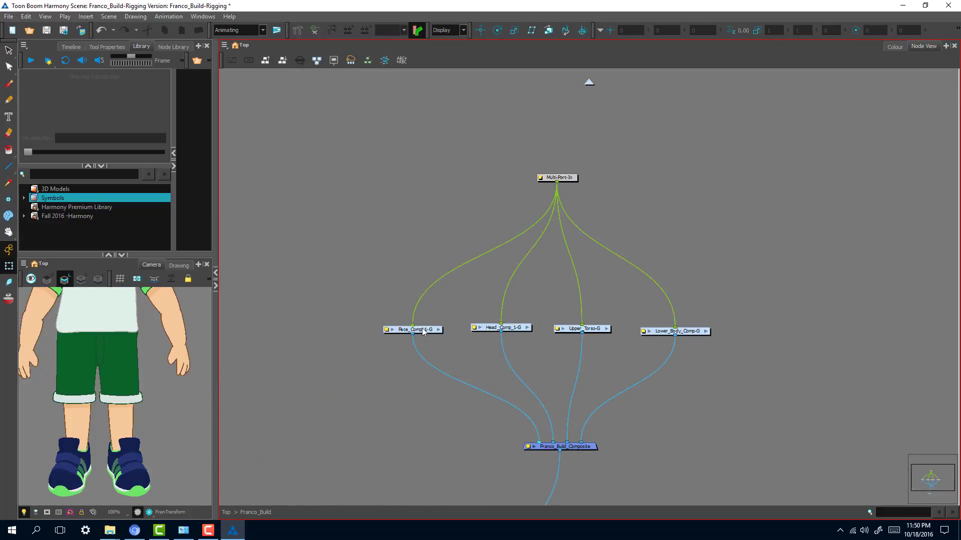
- Frame Franco's head, look inside the Face_Comp_1-G group at what the Franco_Face_P peg controls, and return to Franco_Build
{"action": "left_click", "coordinate": [423, 329]}
{"action": "left_click", "coordinate": [455, 361]}
{"action": "left_click", "coordinate": [193, 398]}
{"action": "scroll", "coordinate": [173, 431], "scroll_direction": "down", "scroll_amount": 2}
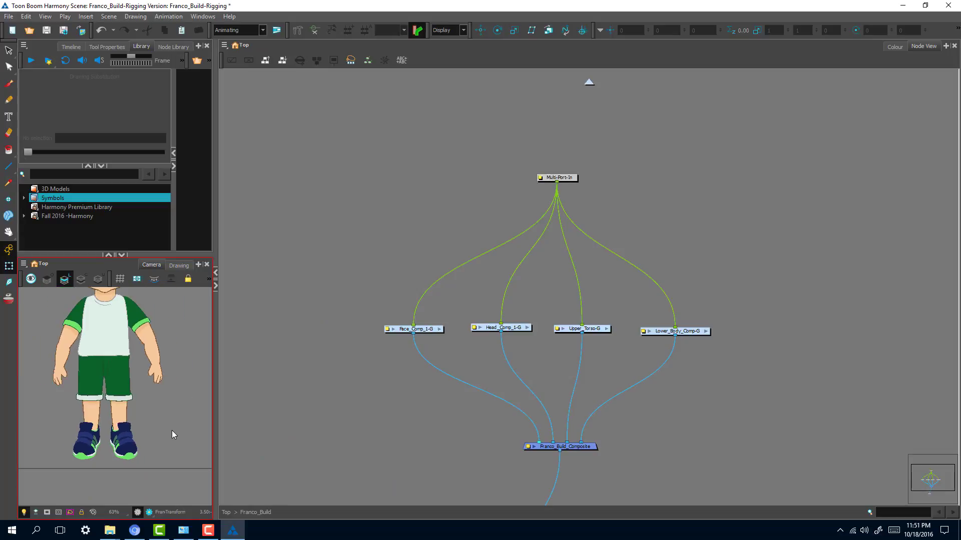
{"action": "left_click_drag", "start_coordinate": [169, 328], "coordinate": [168, 442]}
{"action": "scroll", "coordinate": [161, 442], "scroll_direction": "up", "scroll_amount": 3}
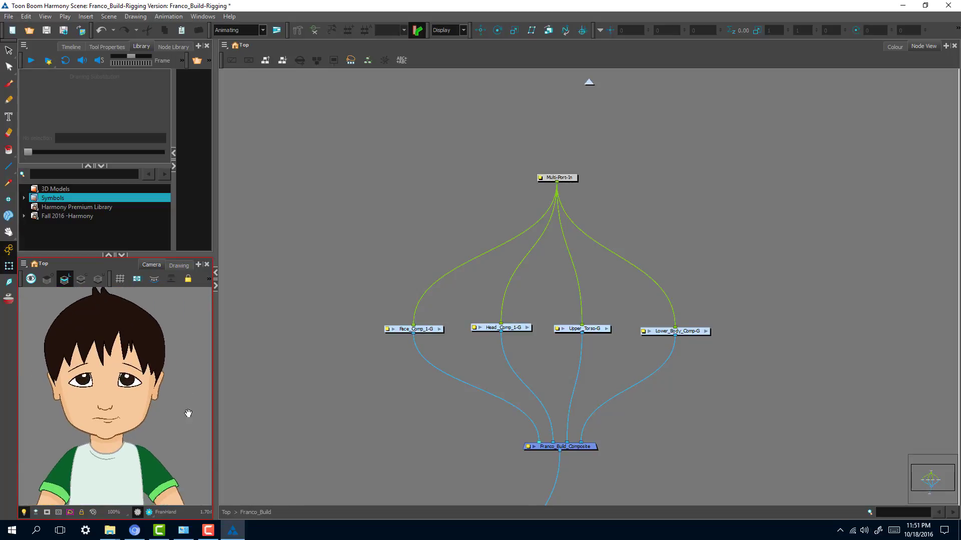
{"action": "left_click", "coordinate": [439, 328]}
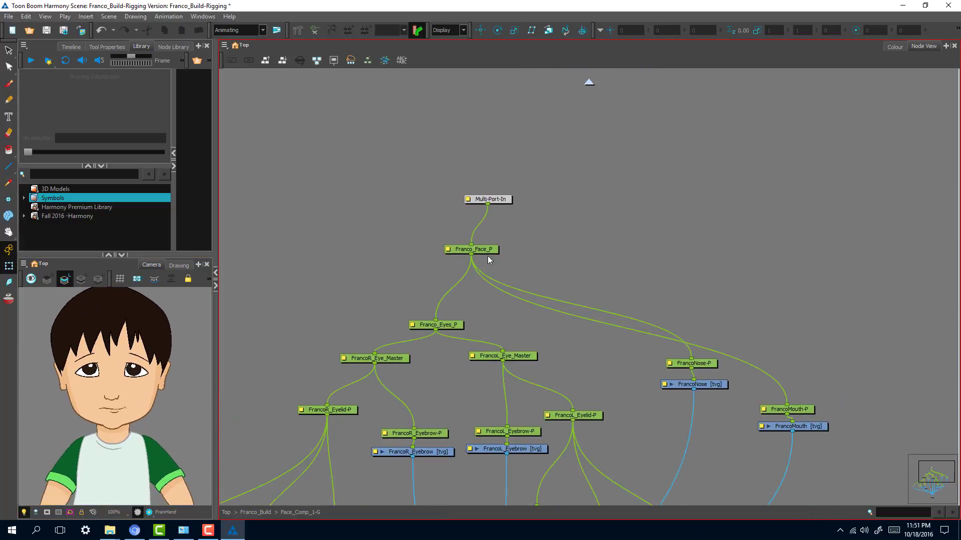
{"action": "left_click", "coordinate": [486, 249]}
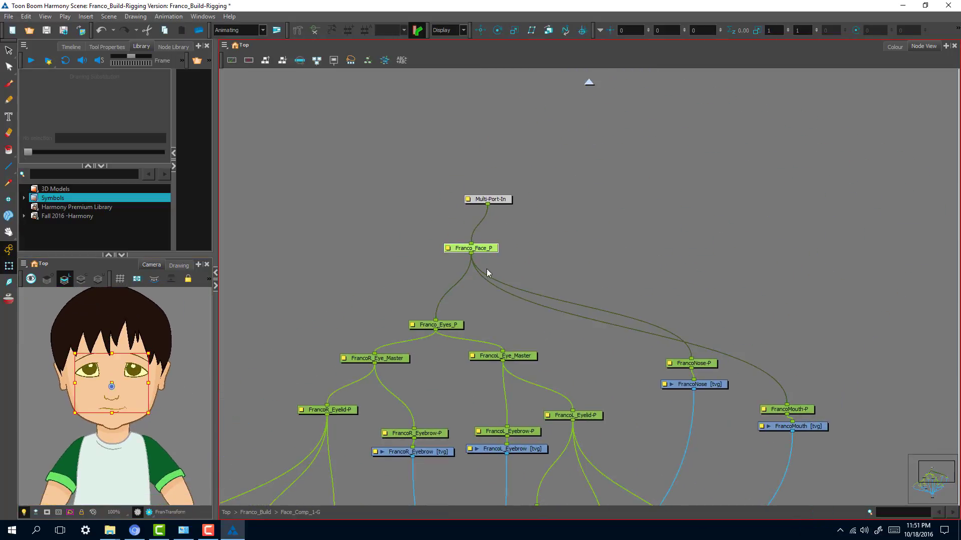
{"action": "left_click", "coordinate": [255, 512]}
- Add a parent peg above the Face_Comp_1-G group
{"action": "left_click_drag", "start_coordinate": [635, 324], "coordinate": [571, 373]}
{"action": "scroll", "coordinate": [547, 378], "scroll_direction": "up", "scroll_amount": 2}
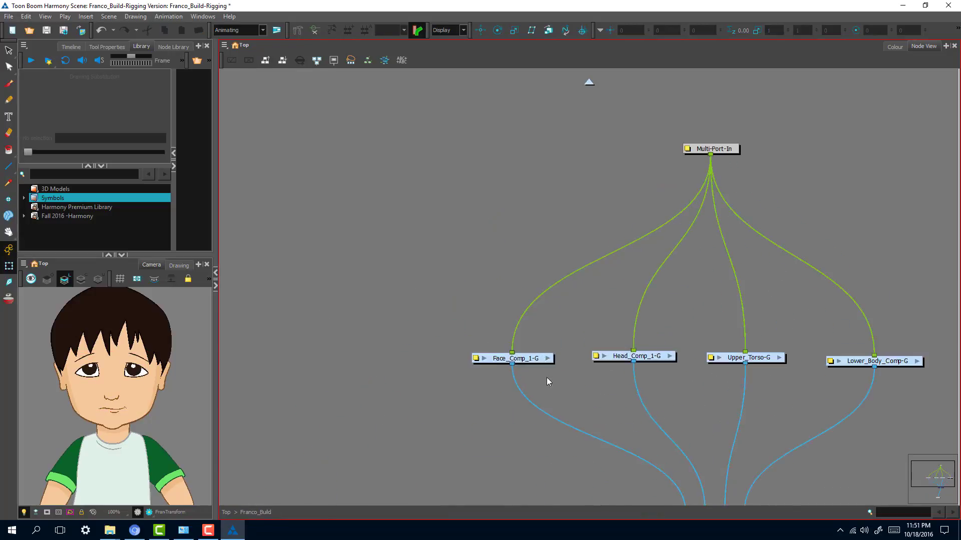
{"action": "left_click", "coordinate": [540, 369]}
{"action": "key", "text": "ctrl+p"}
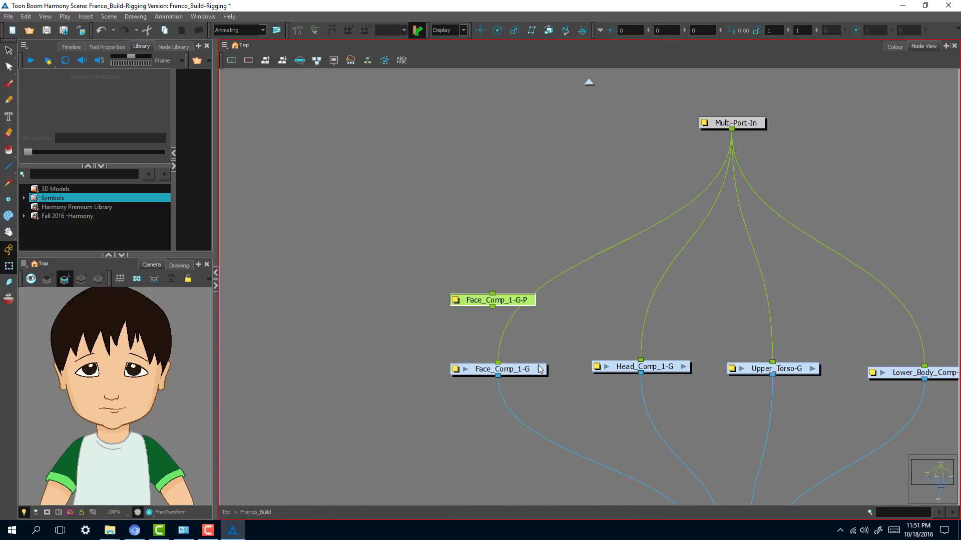
- Add a parent peg above each of the Head_Comp_1-G, Upper_Torso-G and Lower_Body_Comp-G groups
{"action": "left_click", "coordinate": [642, 367]}
{"action": "key", "text": "ctrl+p"}
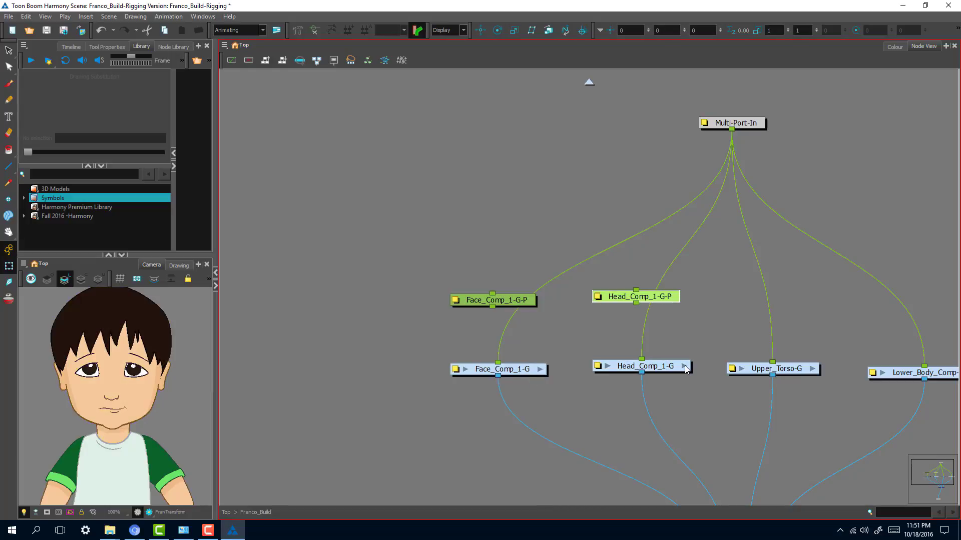
{"action": "left_click", "coordinate": [793, 371]}
{"action": "key", "text": "ctrl+p"}
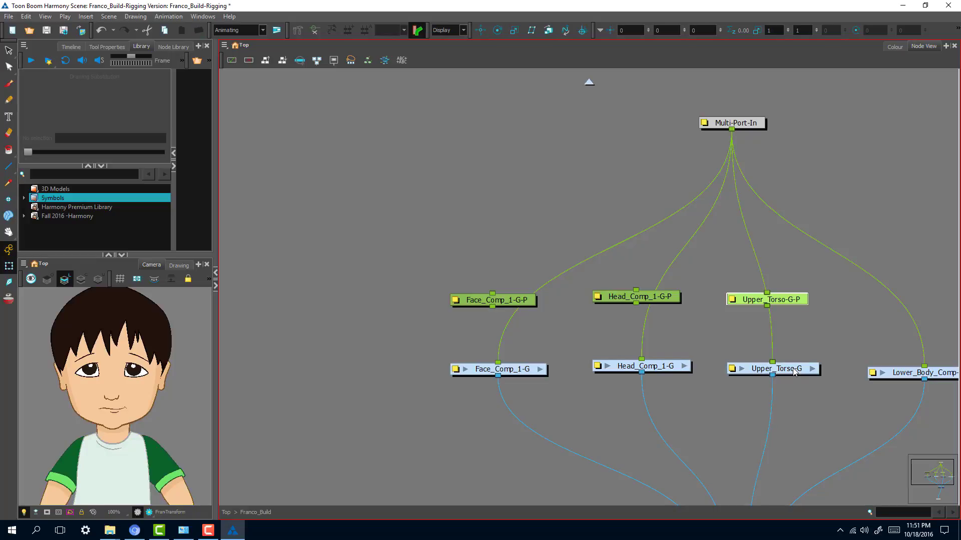
{"action": "left_click", "coordinate": [899, 376]}
{"action": "key", "text": "ctrl+p"}
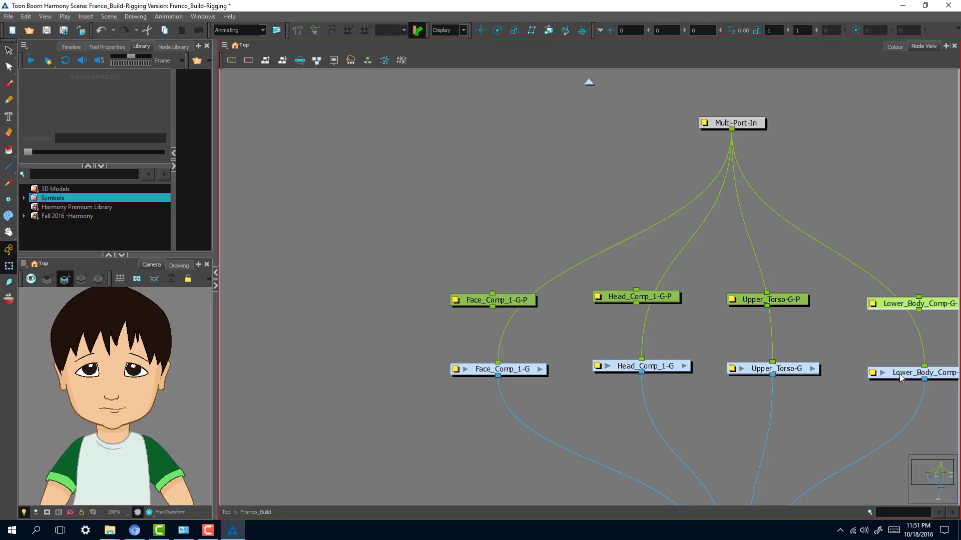
- Move the four new parent pegs down so that each sits closer above its own body-part group
{"action": "left_click_drag", "start_coordinate": [521, 301], "coordinate": [531, 337]}
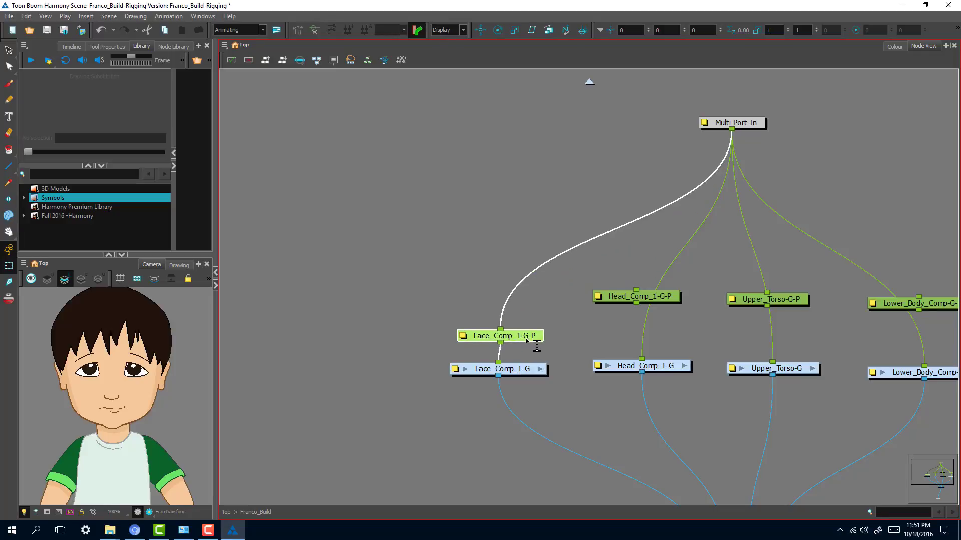
{"action": "left_click_drag", "start_coordinate": [646, 297], "coordinate": [652, 314]}
{"action": "left_click_drag", "start_coordinate": [793, 301], "coordinate": [798, 319]}
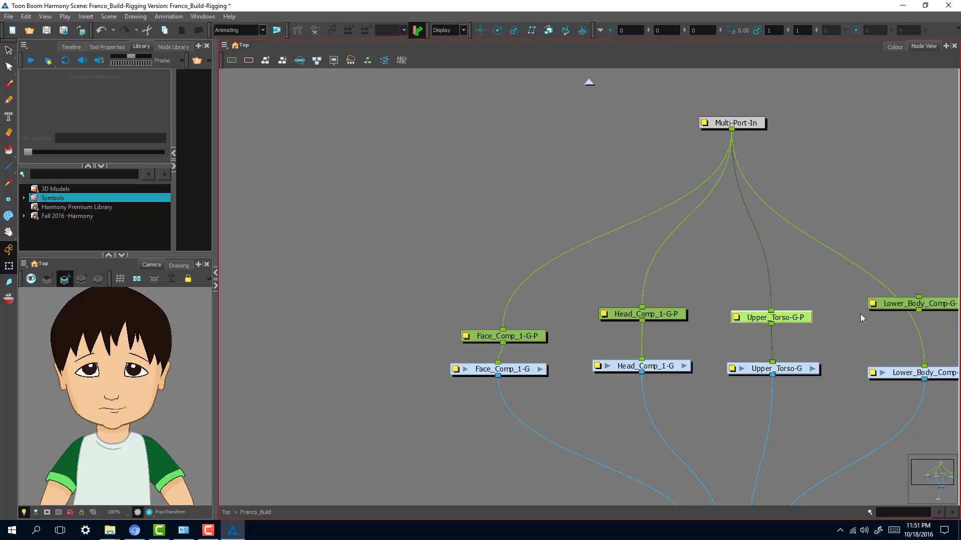
{"action": "left_click_drag", "start_coordinate": [896, 304], "coordinate": [884, 327]}
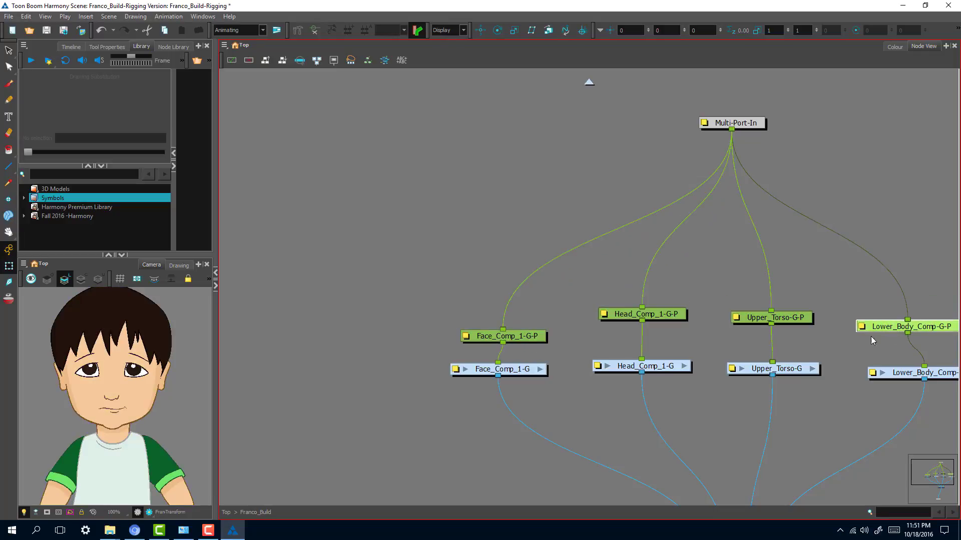
- Set the position of the Face_Comp_1-G-P peg to Separate and close its layer properties
{"action": "left_click", "coordinate": [468, 336]}
{"action": "left_click_drag", "start_coordinate": [796, 242], "coordinate": [310, 163]}
{"action": "left_click", "coordinate": [344, 245]}
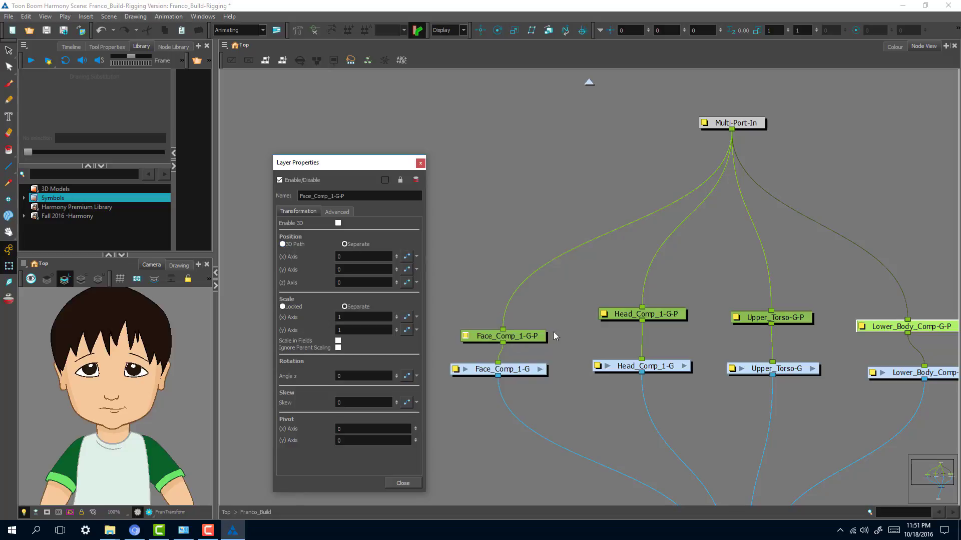
{"action": "left_click", "coordinate": [420, 164]}
- Set the properties of all four parent pegs together to Separate Mode with the embedded pivot on Parent Peg
{"action": "left_click_drag", "start_coordinate": [460, 229], "coordinate": [953, 331]}
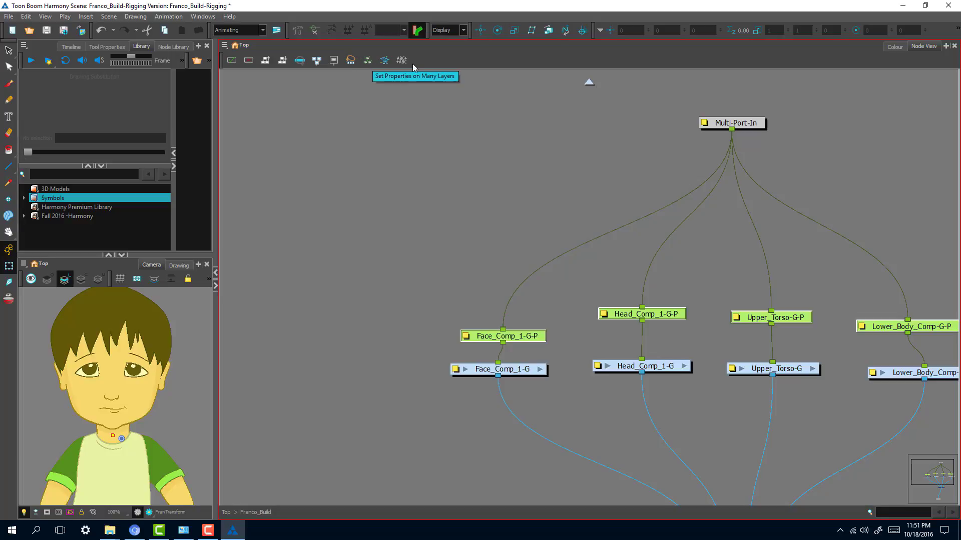
{"action": "left_click", "coordinate": [372, 61]}
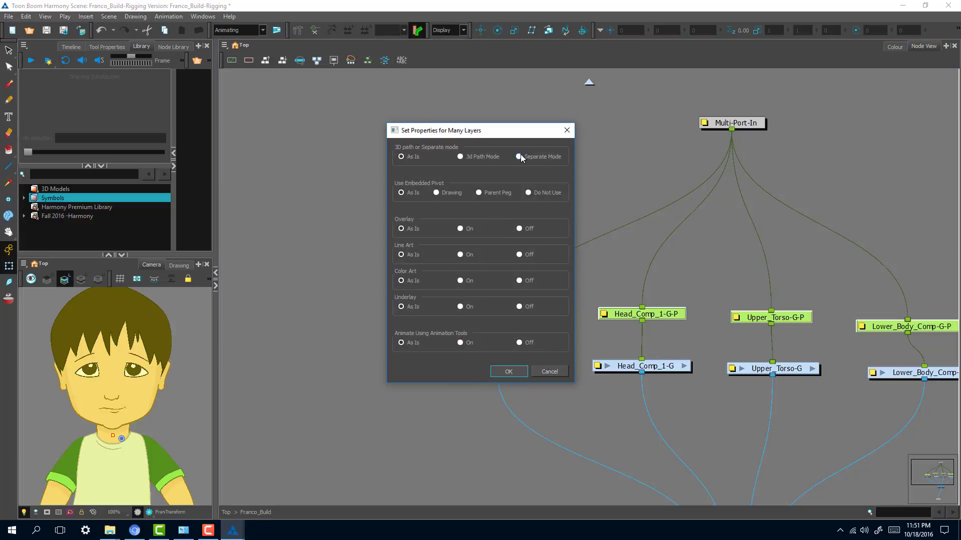
{"action": "left_click", "coordinate": [519, 156]}
{"action": "left_click", "coordinate": [508, 372]}
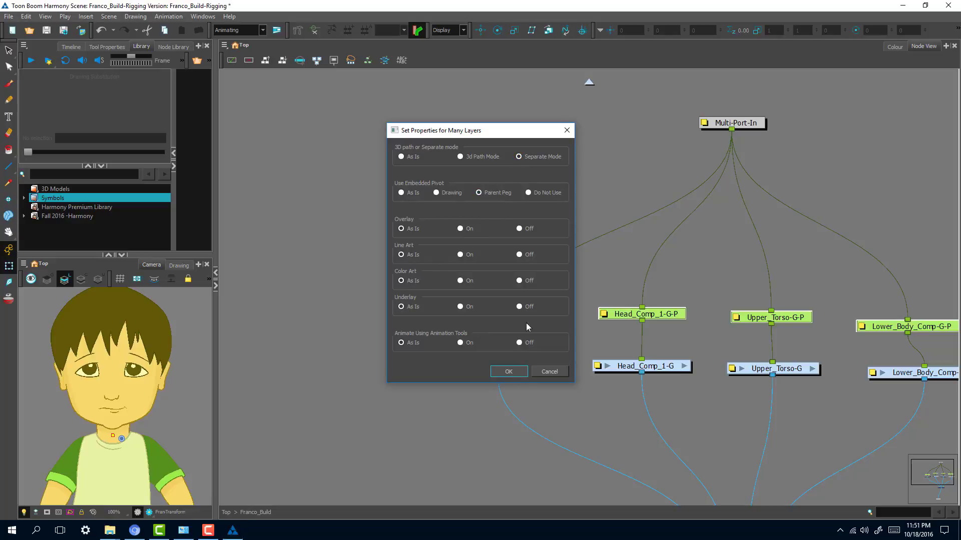
- Place the pivots of the Face_Comp_1-G-P and Head_Comp_1-G-P pegs at the base of Franco's head, above the neck
{"action": "scroll", "coordinate": [196, 388], "scroll_direction": "down", "scroll_amount": 2}
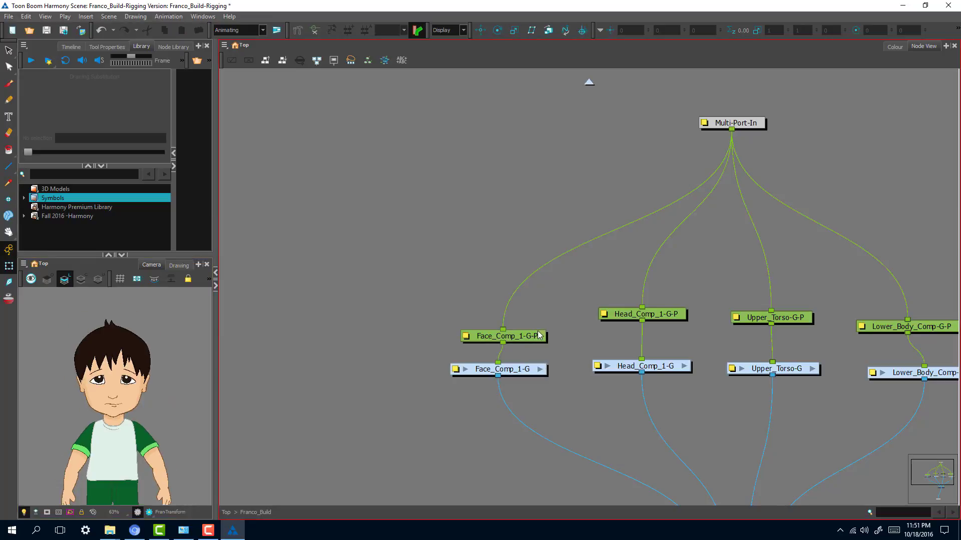
{"action": "left_click", "coordinate": [538, 334]}
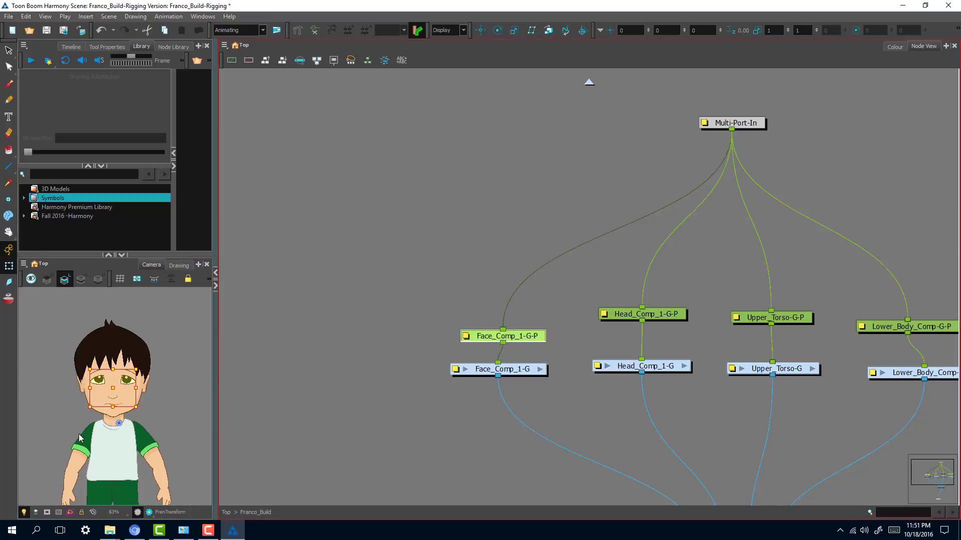
{"action": "left_click", "coordinate": [480, 30]}
{"action": "mouse_move", "coordinate": [121, 411]}
{"action": "left_mouse_down"}
{"action": "mouse_move", "coordinate": [114, 395]}
{"action": "mouse_move", "coordinate": [119, 422]}
{"action": "mouse_move", "coordinate": [113, 417]}
{"action": "left_mouse_up"}
{"action": "left_click", "coordinate": [665, 313]}
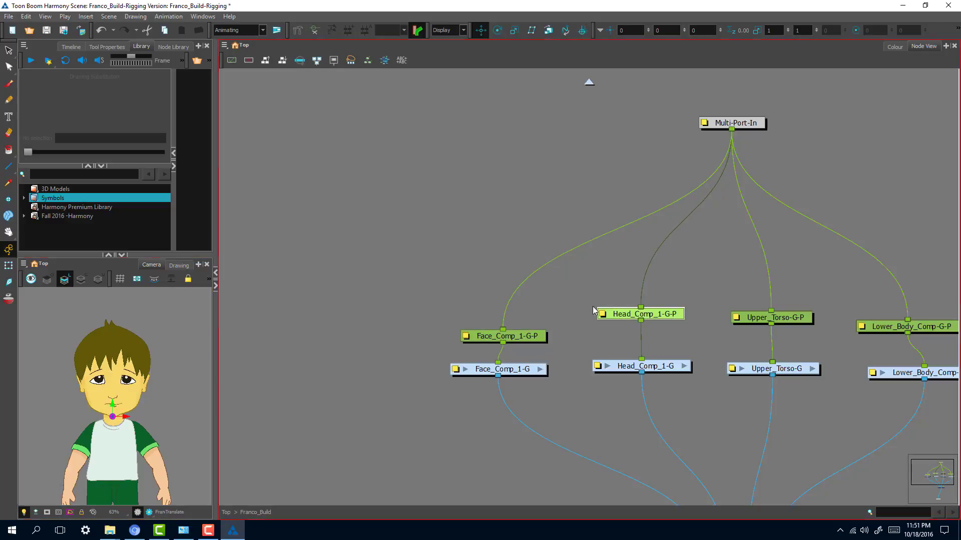
- Adjust the Upper_Torso-G-P pivot, place the Lower_Body_Comp-G-P pivot at the middle of the hips, and return to the Transform tool
{"action": "left_click", "coordinate": [795, 320]}
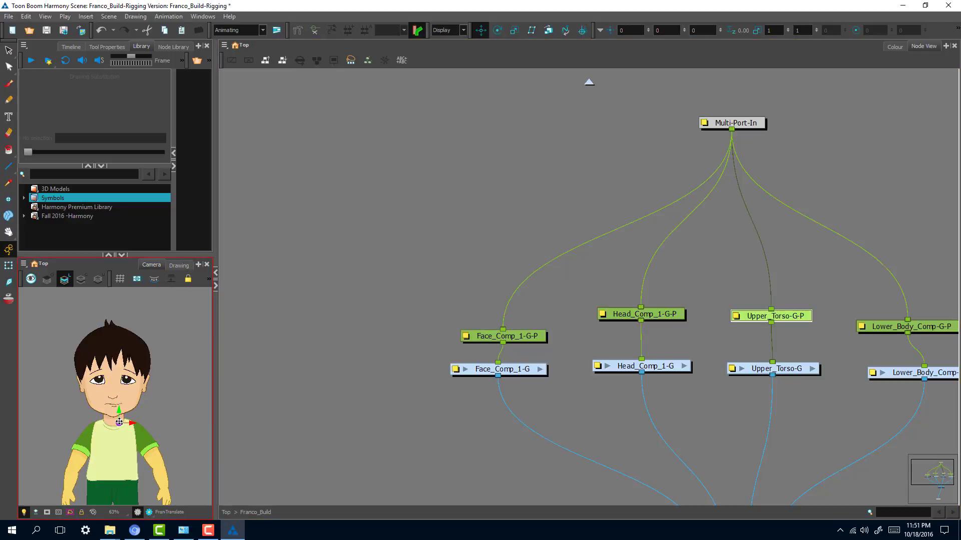
{"action": "left_click_drag", "start_coordinate": [910, 327], "coordinate": [910, 325]}
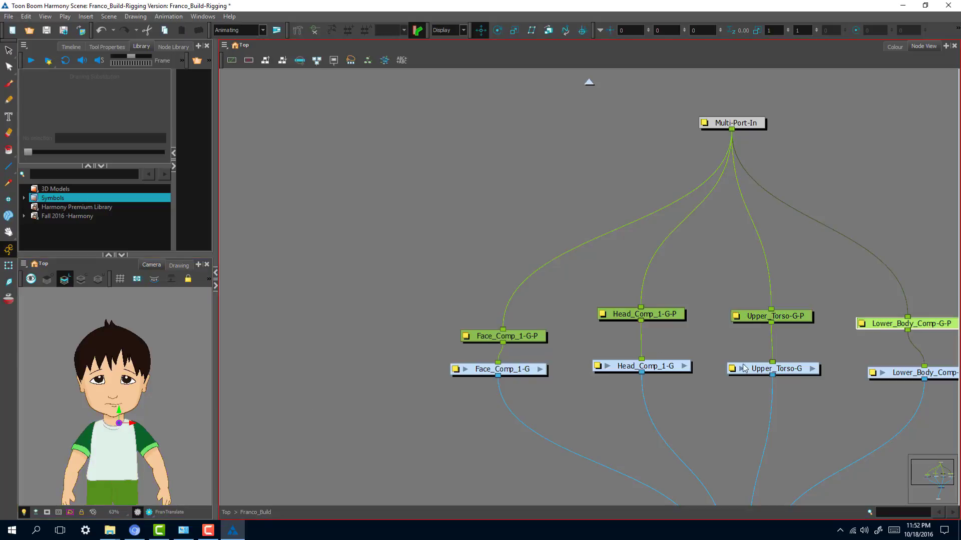
{"action": "left_click_drag", "start_coordinate": [168, 430], "coordinate": [129, 415]}
{"action": "left_click", "coordinate": [8, 265]}
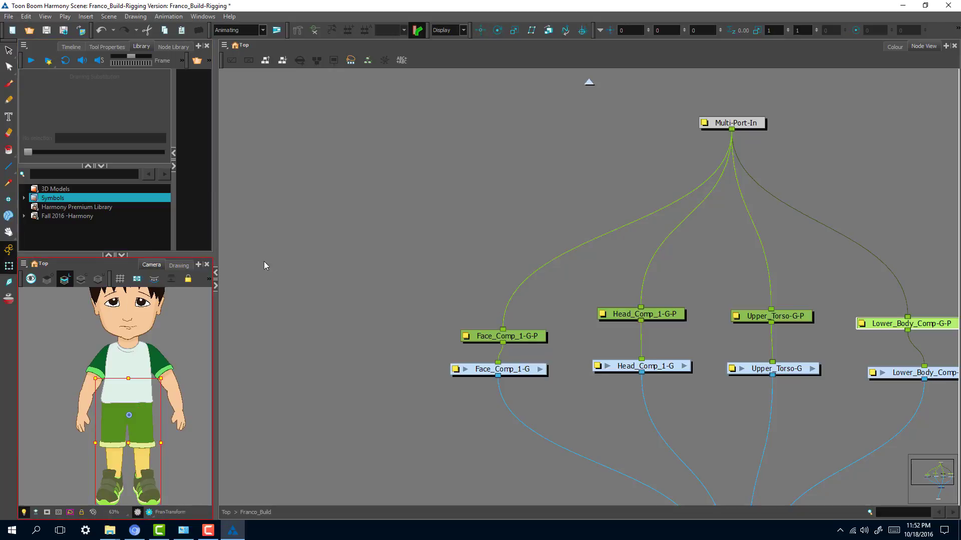
- Review the pegged Franco_Build network, check how the group connects at the top level, and return inside Franco_Build
{"action": "left_click", "coordinate": [553, 269]}
{"action": "scroll", "coordinate": [555, 219], "scroll_direction": "down", "scroll_amount": 1}
{"action": "scroll", "coordinate": [555, 219], "scroll_direction": "down", "scroll_amount": 1}
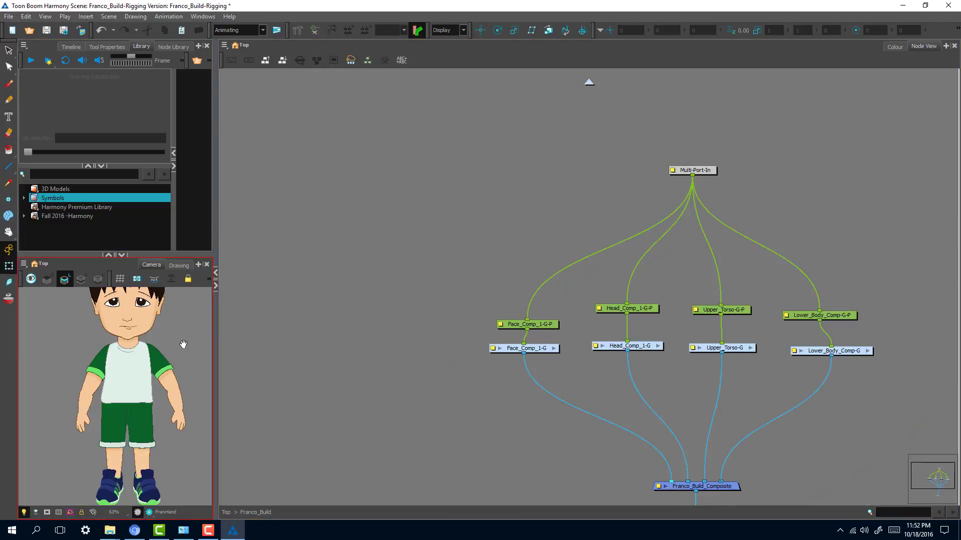
{"action": "left_click_drag", "start_coordinate": [183, 345], "coordinate": [179, 366]}
{"action": "left_click", "coordinate": [229, 513]}
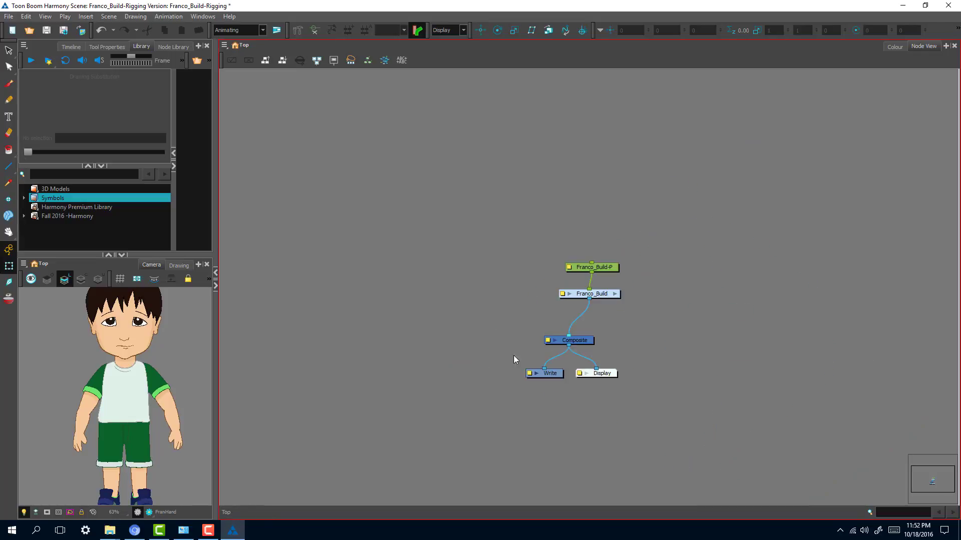
{"action": "left_click", "coordinate": [584, 342]}
{"action": "left_click", "coordinate": [617, 294]}
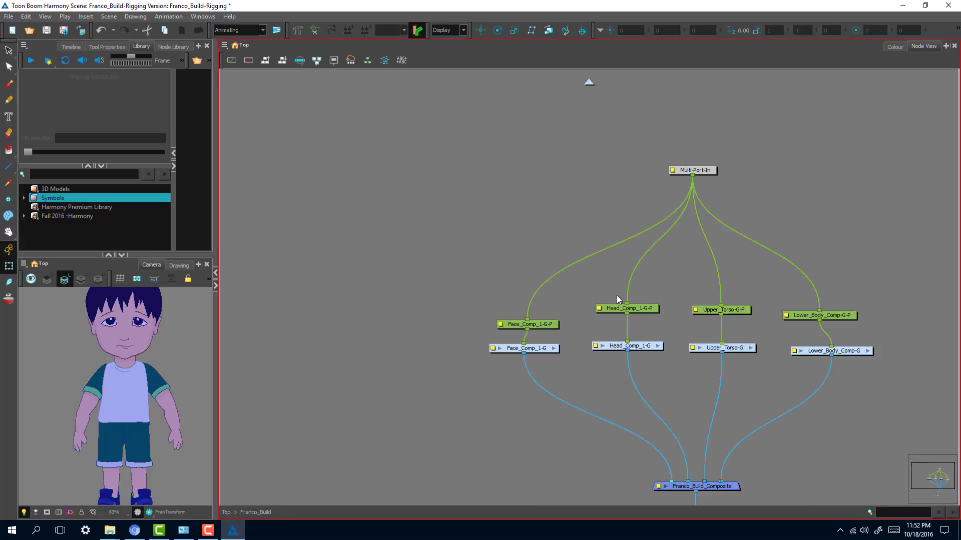
{"action": "left_click", "coordinate": [356, 378]}
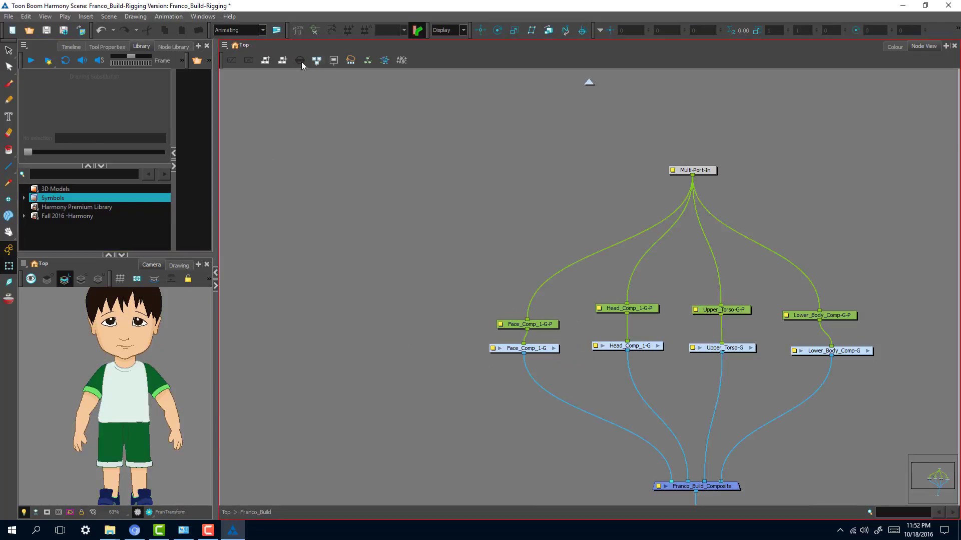
- Add a new vector drawing layer named Cape to the Franco_Build network
{"action": "left_click", "coordinate": [666, 488]}
{"action": "left_click", "coordinate": [634, 473]}
{"action": "left_click_drag", "start_coordinate": [685, 487], "coordinate": [686, 486]}
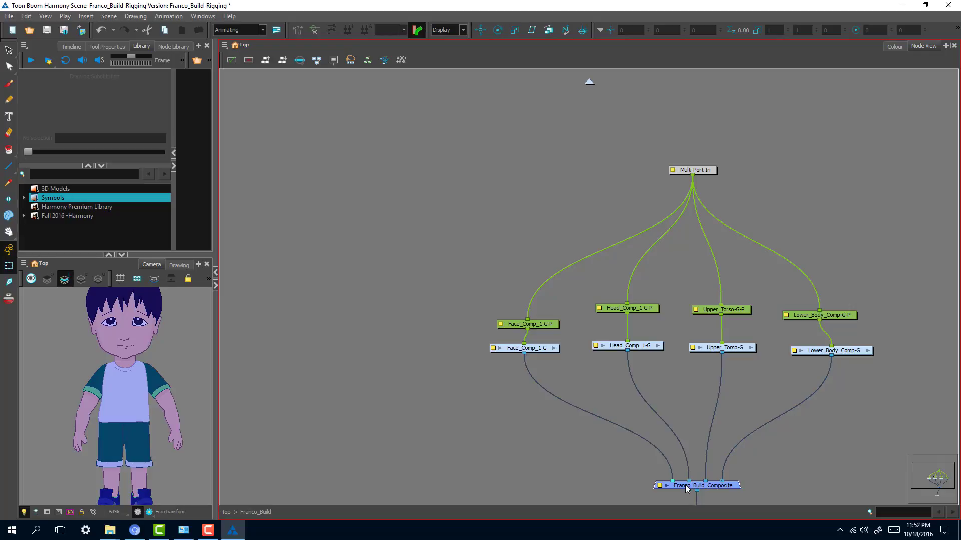
{"action": "key", "text": "ctrl+r"}
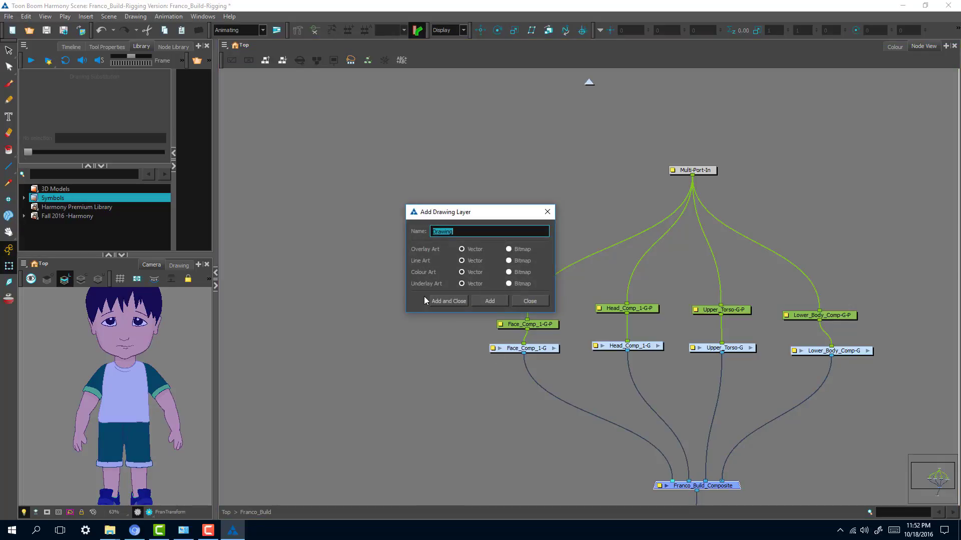
{"action": "type", "text": "Cape"}
{"action": "left_click", "coordinate": [473, 305]}
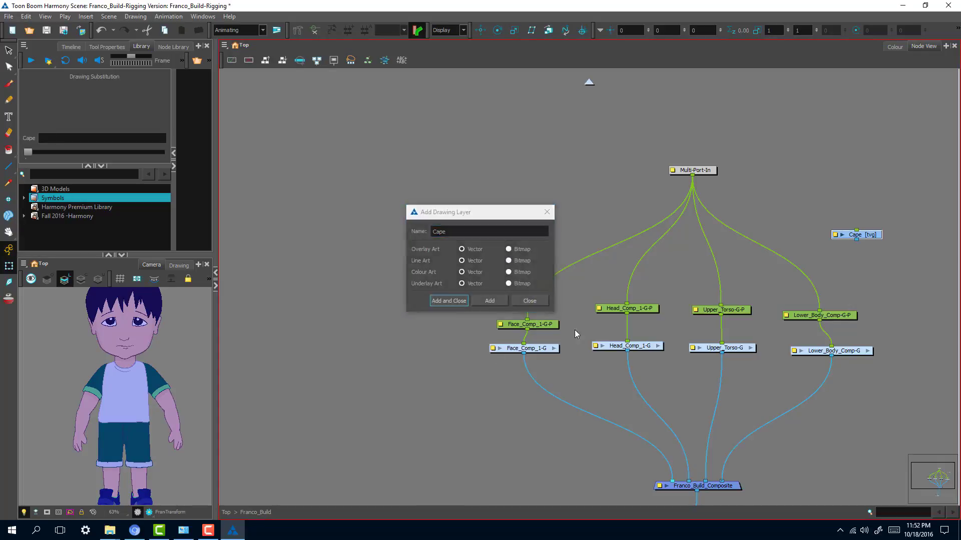
{"action": "key", "text": "Escape"}
- Place the Cape drawing beside Face_Comp_1-G and give it a parent peg connected to Multi-Port-In
{"action": "left_click_drag", "start_coordinate": [857, 234], "coordinate": [461, 406]}
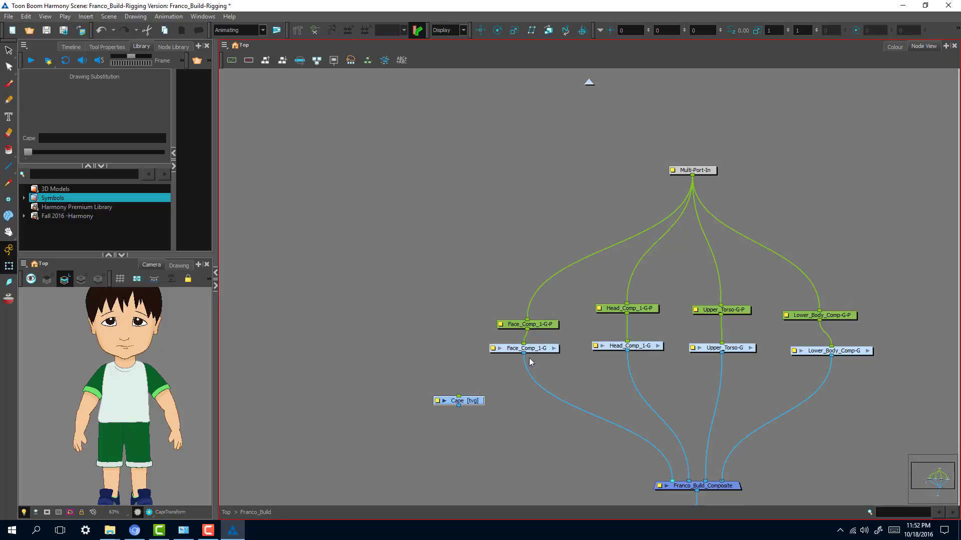
{"action": "key", "text": "ctrl+p"}
{"action": "left_click_drag", "start_coordinate": [692, 175], "coordinate": [455, 360]}
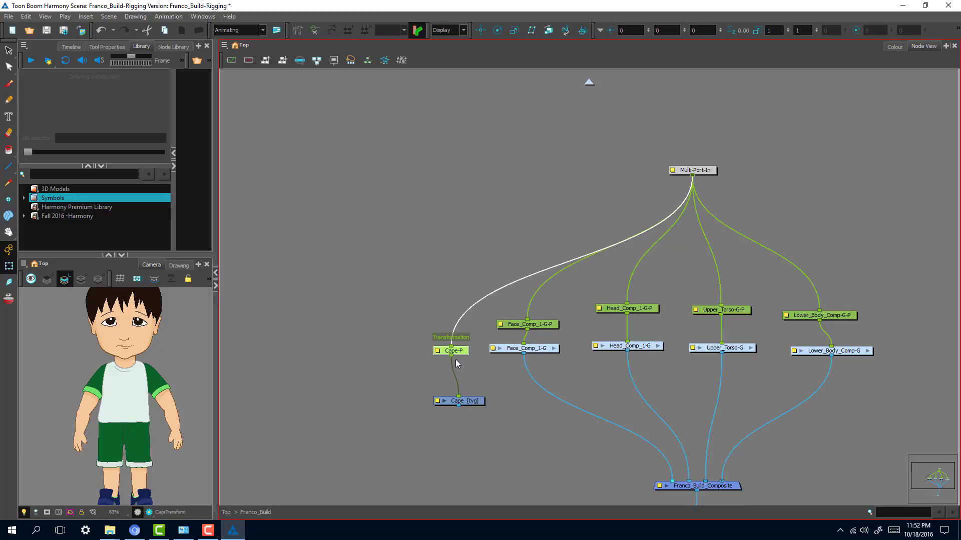
- Move Cape and its peg to the far side of Lower_Body_Comp-G and connect Cape to Franco_Build_Composite as the rearmost input
{"action": "left_click_drag", "start_coordinate": [413, 336], "coordinate": [475, 422]}
{"action": "left_click_drag", "start_coordinate": [492, 355], "coordinate": [451, 349]}
{"action": "left_click_drag", "start_coordinate": [383, 316], "coordinate": [460, 430]}
{"action": "left_click_drag", "start_coordinate": [460, 351], "coordinate": [958, 294]}
{"action": "left_click_drag", "start_coordinate": [917, 326], "coordinate": [802, 288]}
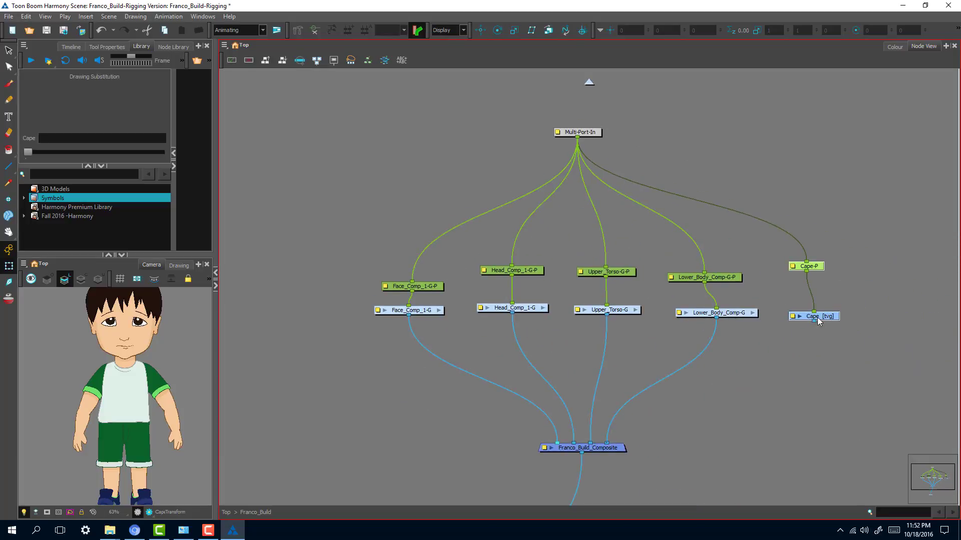
{"action": "left_click_drag", "start_coordinate": [812, 325], "coordinate": [611, 444]}
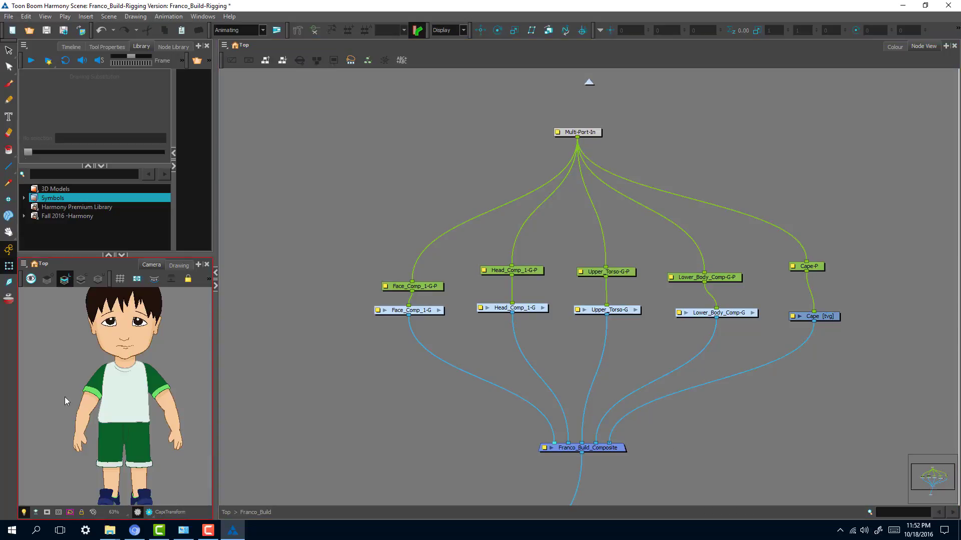
- On the Cape layer, draw a rectangle behind Franco from his chin to below his shorts and fill it with the Shoe Base colour
{"action": "left_click_drag", "start_coordinate": [217, 254], "coordinate": [367, 254]}
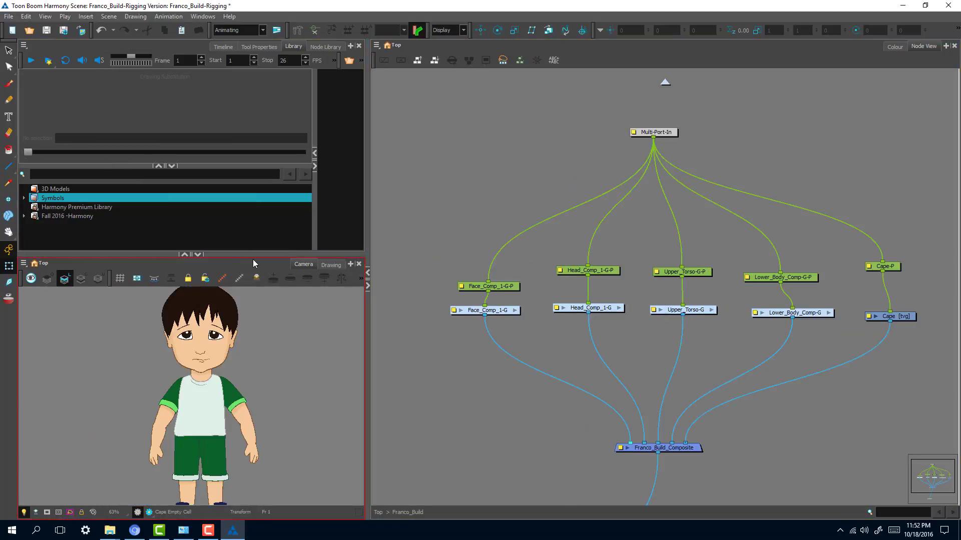
{"action": "left_click_drag", "start_coordinate": [251, 255], "coordinate": [252, 164]}
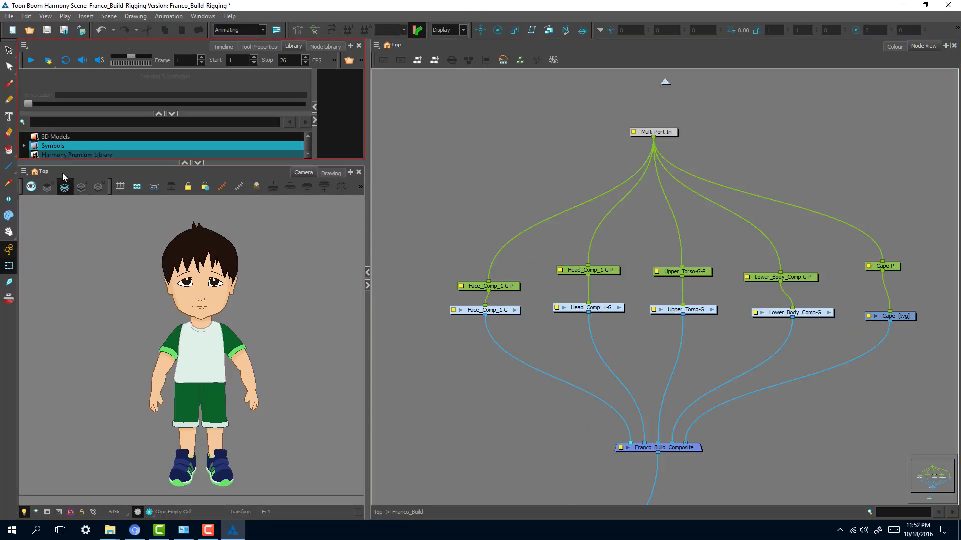
{"action": "left_click", "coordinate": [9, 168]}
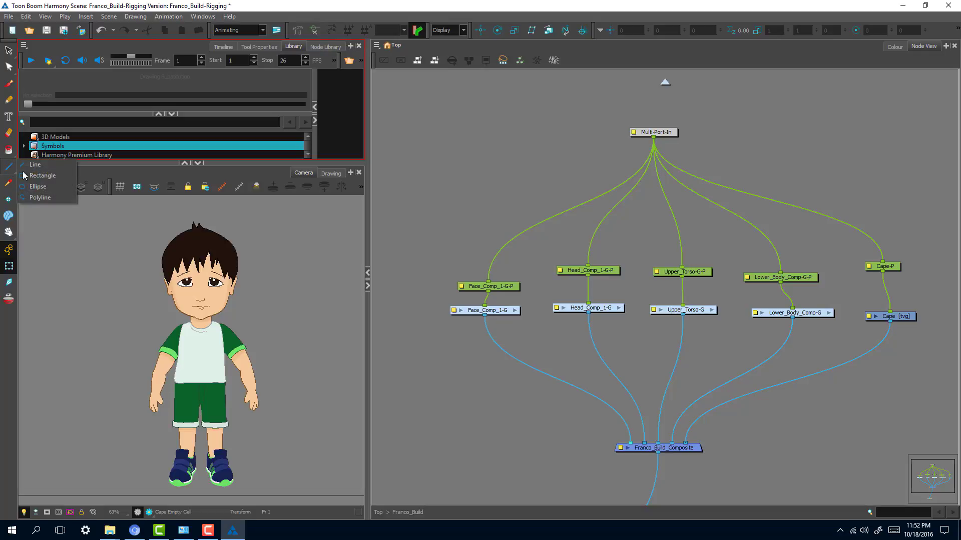
{"action": "left_click", "coordinate": [31, 174]}
{"action": "left_click", "coordinate": [894, 46]}
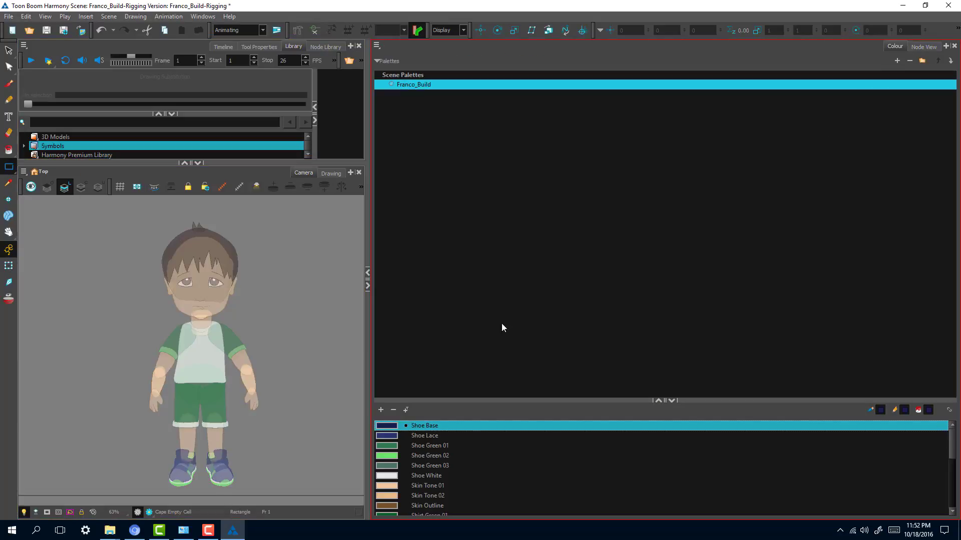
{"action": "left_click", "coordinate": [442, 446]}
{"action": "left_click", "coordinate": [433, 434]}
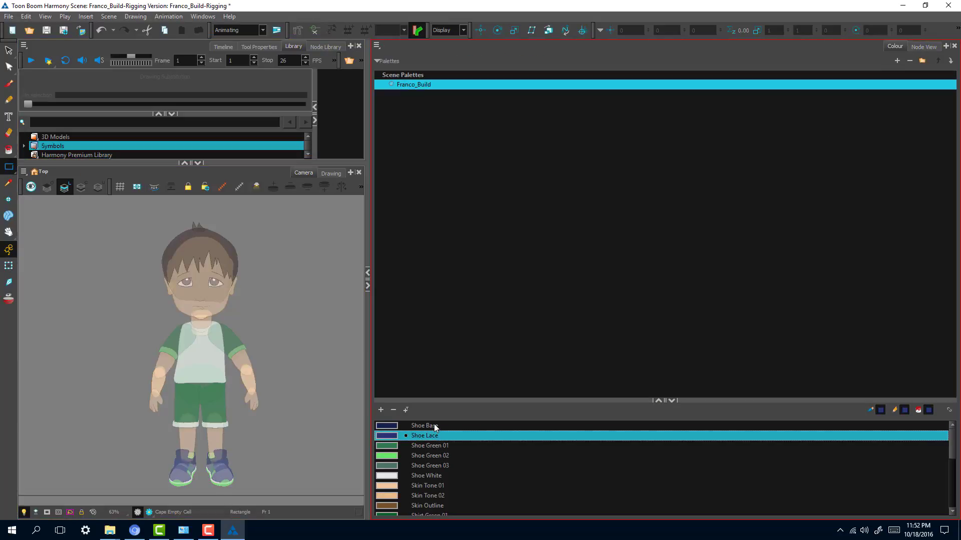
{"action": "left_click", "coordinate": [434, 424]}
{"action": "mouse_move", "coordinate": [160, 304]}
{"action": "left_mouse_down"}
{"action": "mouse_move", "coordinate": [273, 431]}
{"action": "mouse_move", "coordinate": [267, 443]}
{"action": "left_mouse_up"}
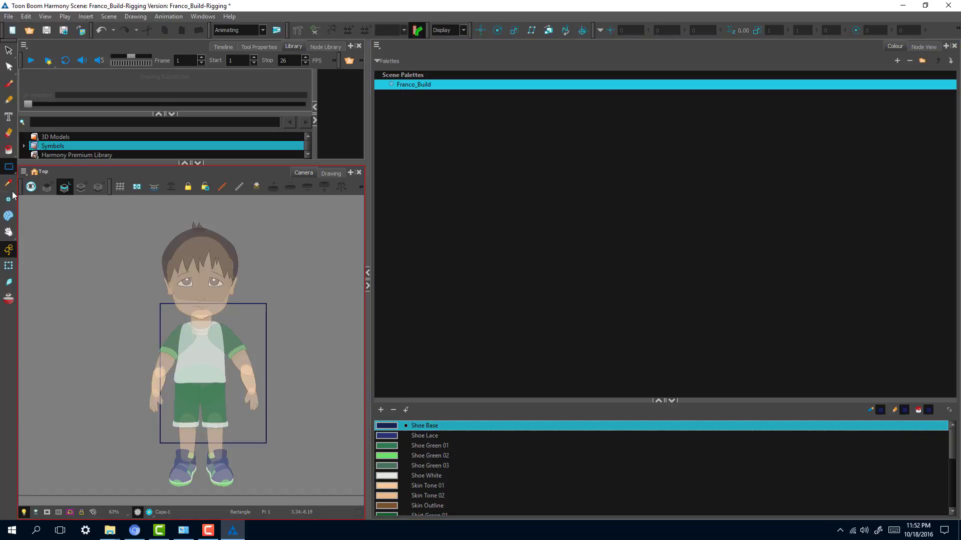
{"action": "left_click", "coordinate": [9, 150]}
{"action": "left_click", "coordinate": [173, 318]}
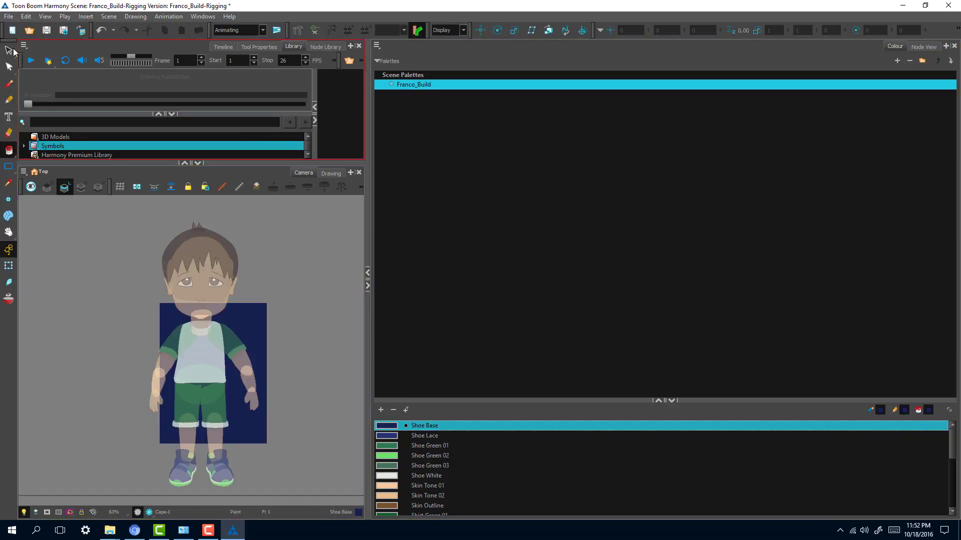
- Use the Contour Editor to pull the Cape rectangle's two upper corners in to Franco's shoulders
{"action": "left_click", "coordinate": [9, 67]}
{"action": "left_click", "coordinate": [161, 306]}
{"action": "key", "text": "shift+z"}
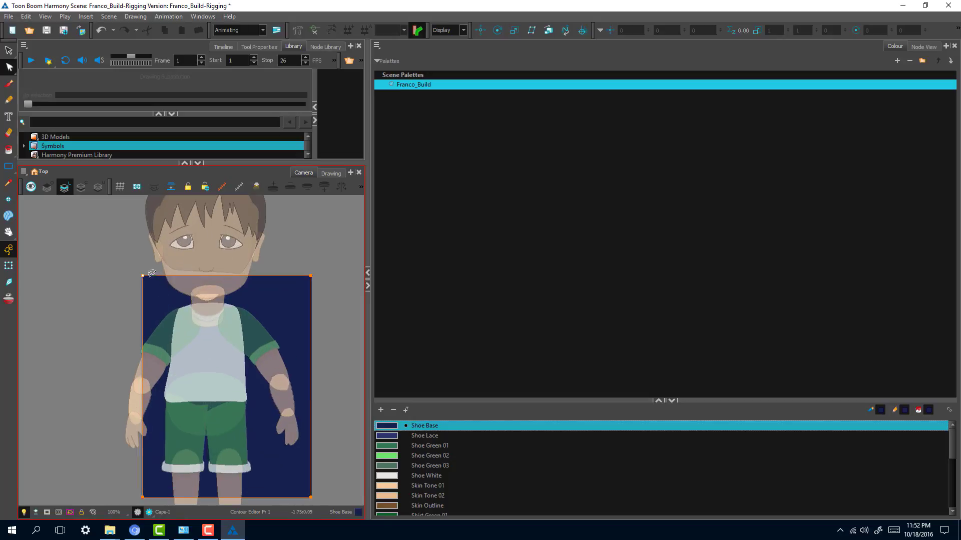
{"action": "left_click_drag", "start_coordinate": [143, 277], "coordinate": [173, 315]}
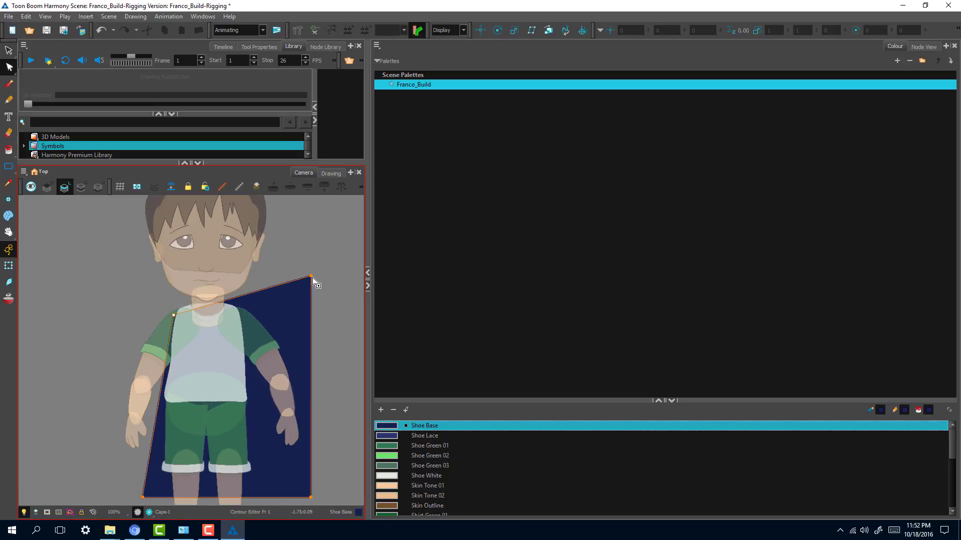
{"action": "left_click_drag", "start_coordinate": [313, 279], "coordinate": [237, 311]}
{"action": "left_click_drag", "start_coordinate": [174, 316], "coordinate": [182, 311]}
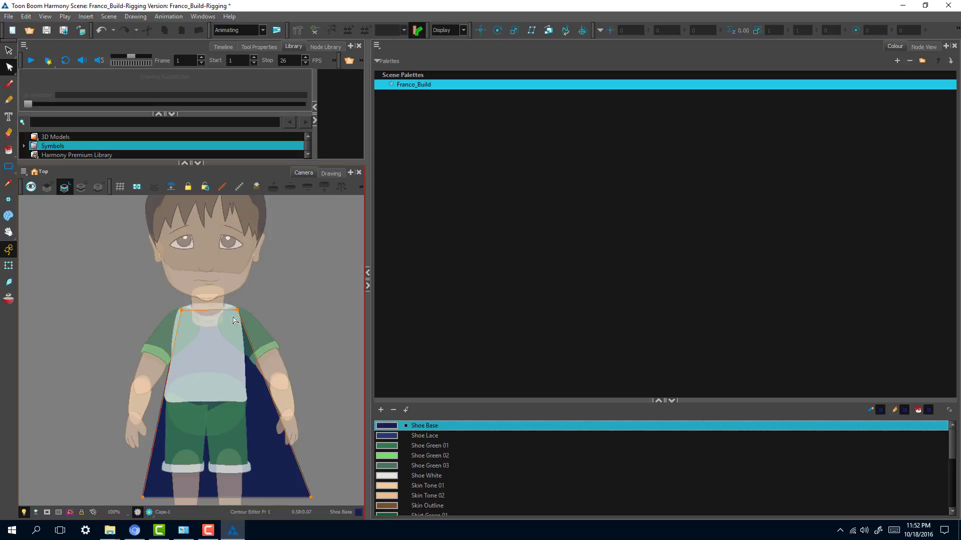
- Reshape the Cape's two lower corners so the hem flares evenly behind Franco's legs with slightly curved edges
{"action": "scroll", "coordinate": [313, 360], "scroll_direction": "down", "scroll_amount": 3}
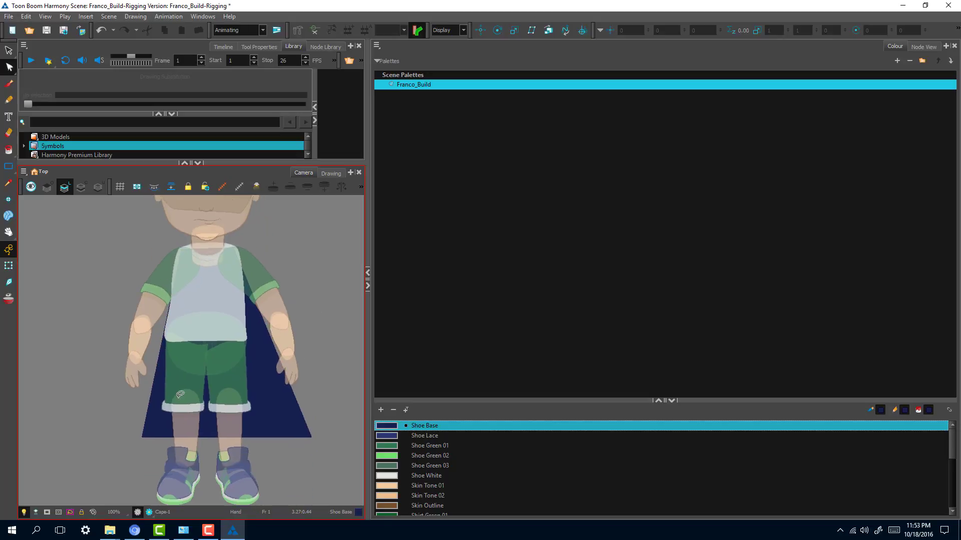
{"action": "left_click_drag", "start_coordinate": [143, 437], "coordinate": [134, 442]}
{"action": "mouse_move", "coordinate": [309, 438]}
{"action": "left_mouse_down"}
{"action": "mouse_move", "coordinate": [280, 443]}
{"action": "mouse_move", "coordinate": [289, 440]}
{"action": "left_mouse_up"}
- Disable the face, head, upper torso and lower body groups together with their parent pegs
{"action": "key", "text": "shift+t"}
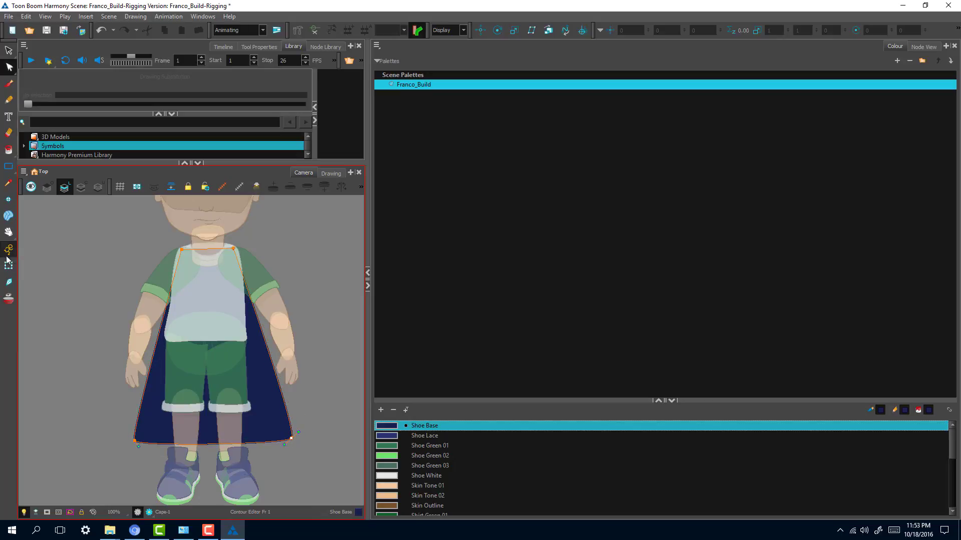
{"action": "left_click", "coordinate": [924, 47]}
{"action": "left_click_drag", "start_coordinate": [815, 253], "coordinate": [493, 341]}
{"action": "key", "text": "d"}
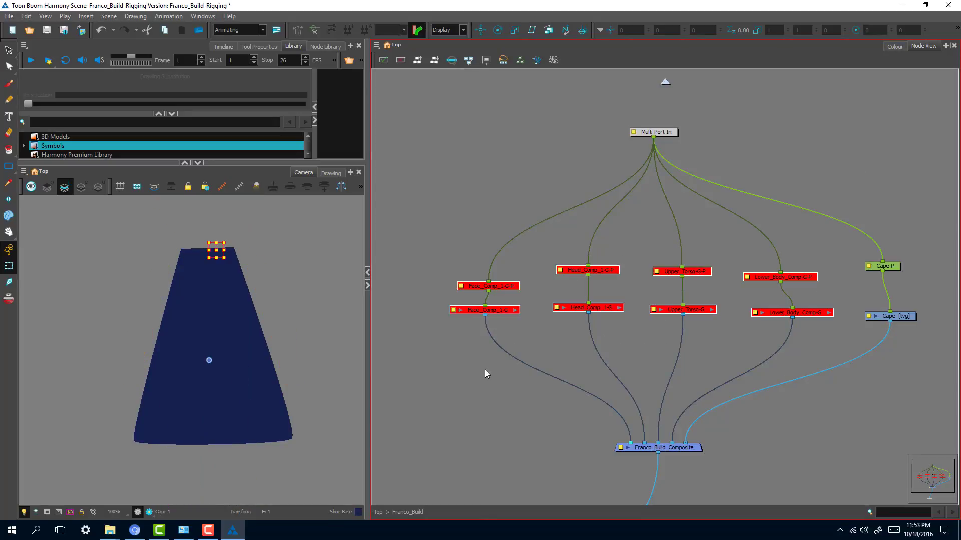
- Select the Cape-P peg and set the Rigging tool to the Envelope mode
{"action": "left_click", "coordinate": [233, 327]}
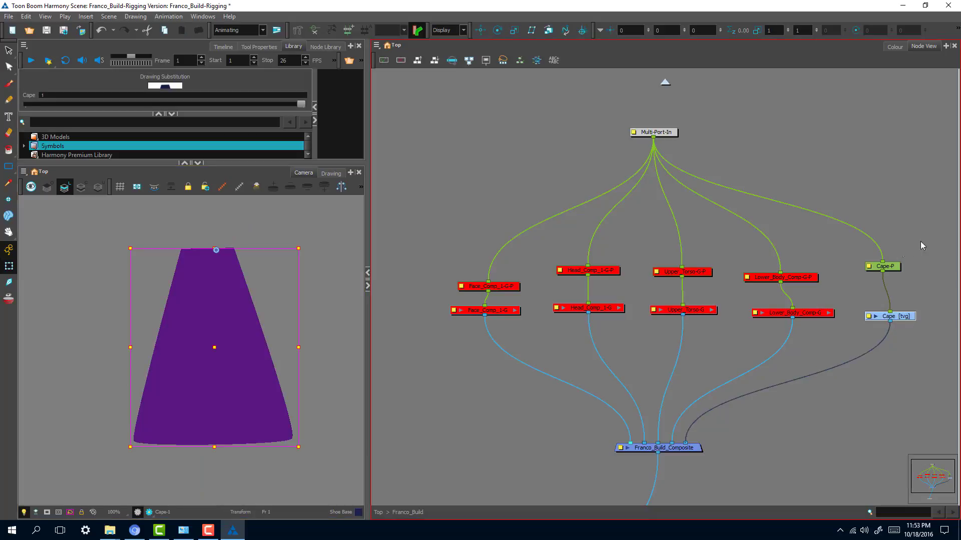
{"action": "left_click", "coordinate": [901, 266]}
{"action": "left_click", "coordinate": [887, 270]}
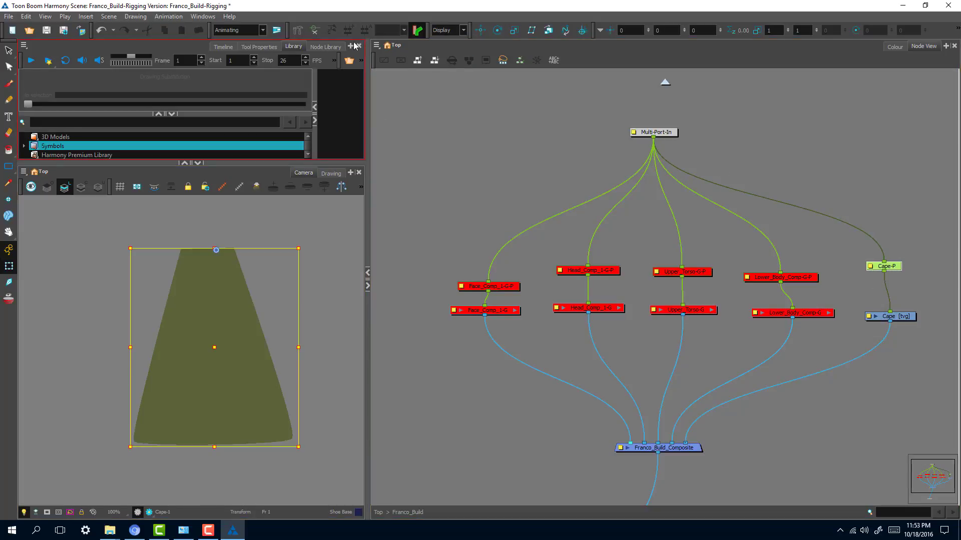
{"action": "left_click", "coordinate": [267, 122]}
{"action": "left_click", "coordinate": [395, 52]}
{"action": "left_click", "coordinate": [298, 30]}
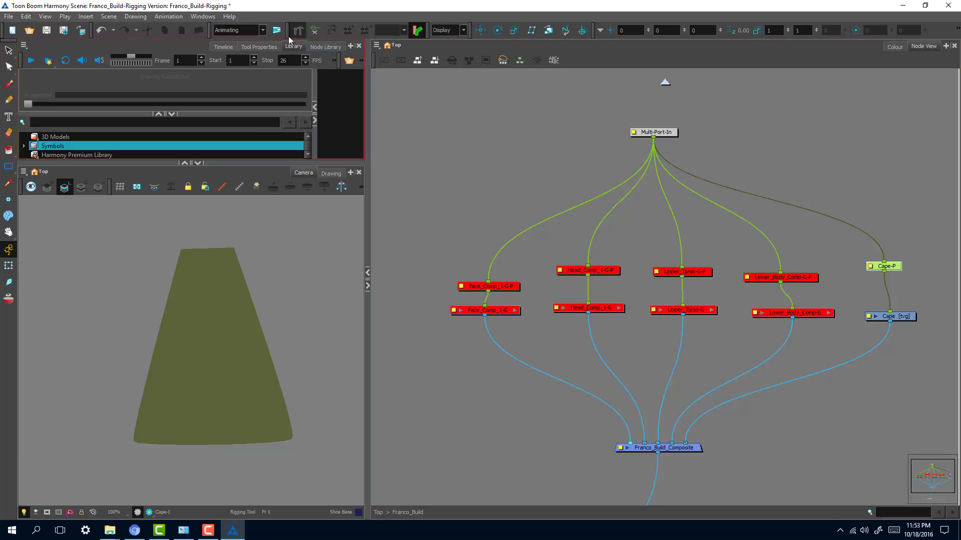
{"action": "left_click", "coordinate": [259, 46]}
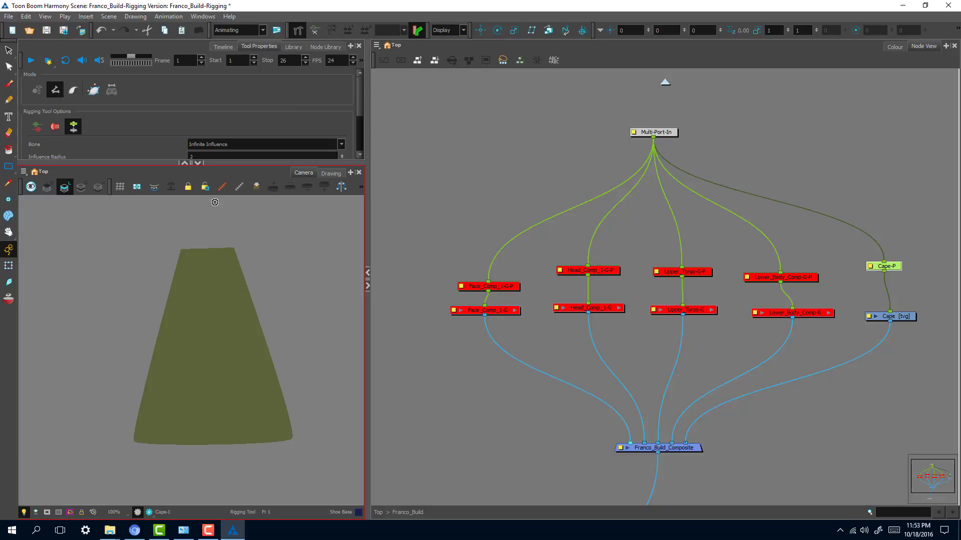
{"action": "left_click", "coordinate": [94, 90]}
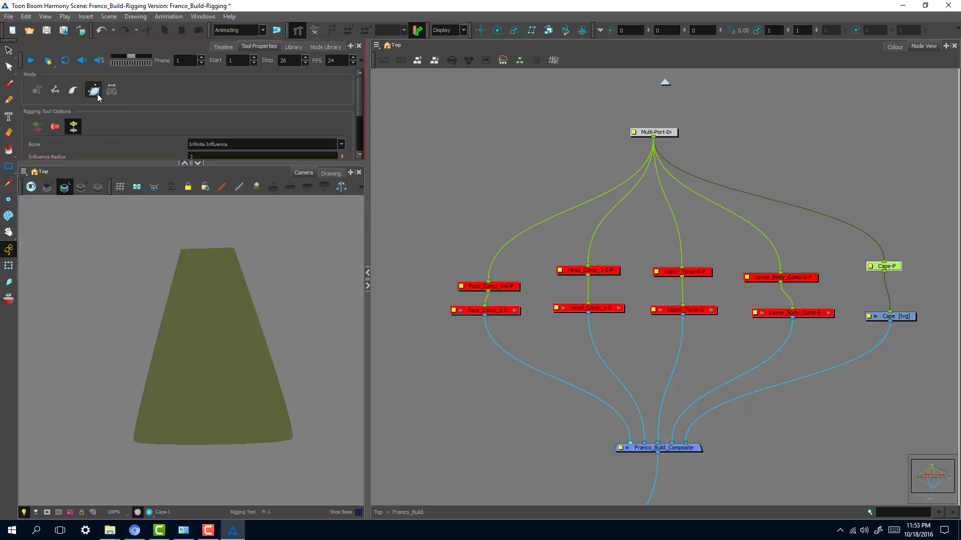
- Build an eight-point deformation envelope around the Cape, from the upper-right corner down, along the hem and up to the middle of the top edge
{"action": "left_click", "coordinate": [233, 247]}
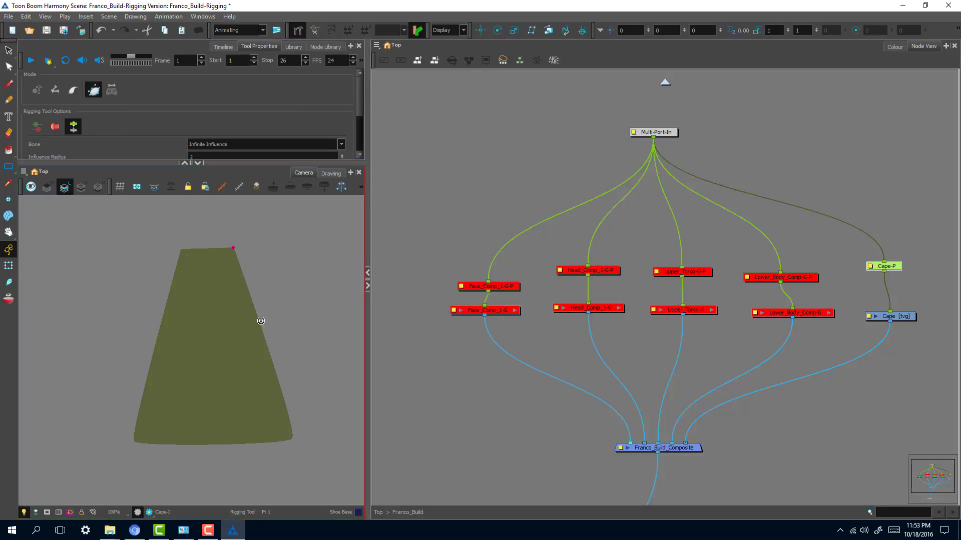
{"action": "left_click", "coordinate": [261, 322]}
{"action": "left_click", "coordinate": [291, 437]}
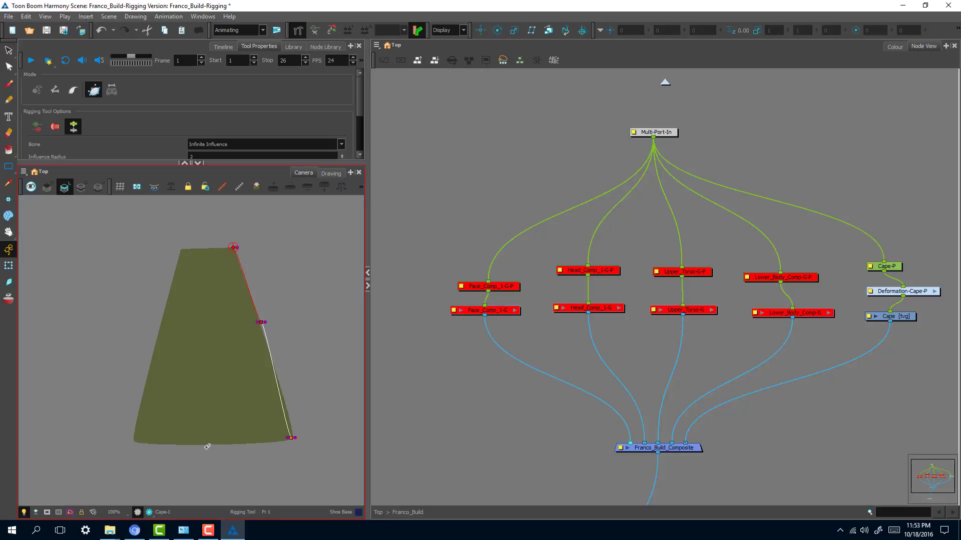
{"action": "left_click", "coordinate": [208, 446]}
{"action": "left_click", "coordinate": [132, 442]}
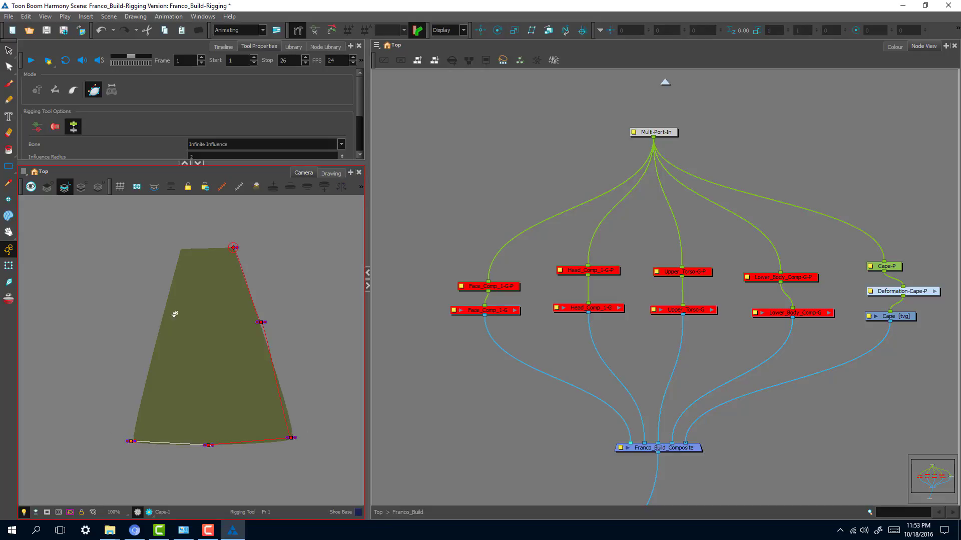
{"action": "left_click", "coordinate": [149, 356]}
{"action": "left_click", "coordinate": [179, 251]}
{"action": "left_click", "coordinate": [209, 249]}
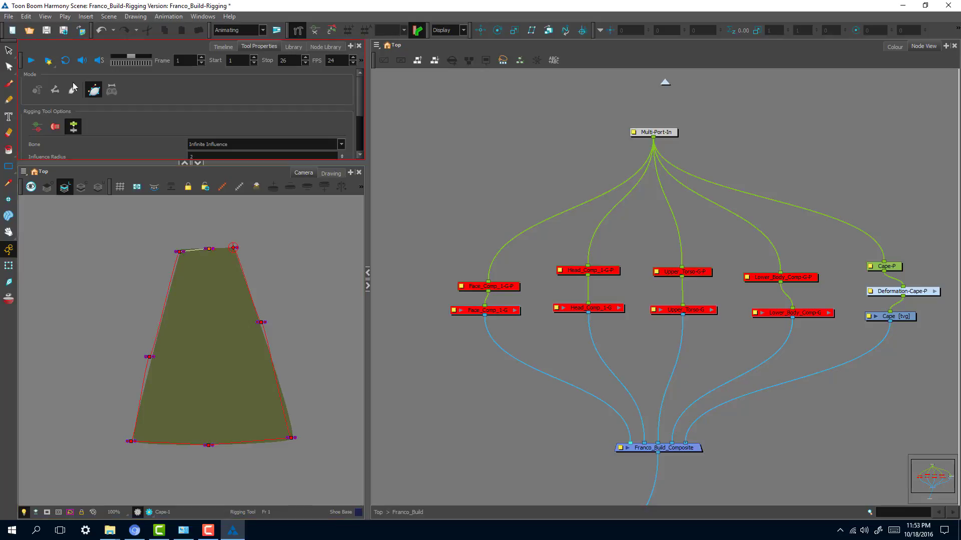
- Adjust the envelope's upper-right and middle-right points and their handles to follow the Cape's right edge
{"action": "key", "text": "2"}
{"action": "key", "text": "2"}
{"action": "key", "text": "2"}
{"action": "key", "text": "2"}
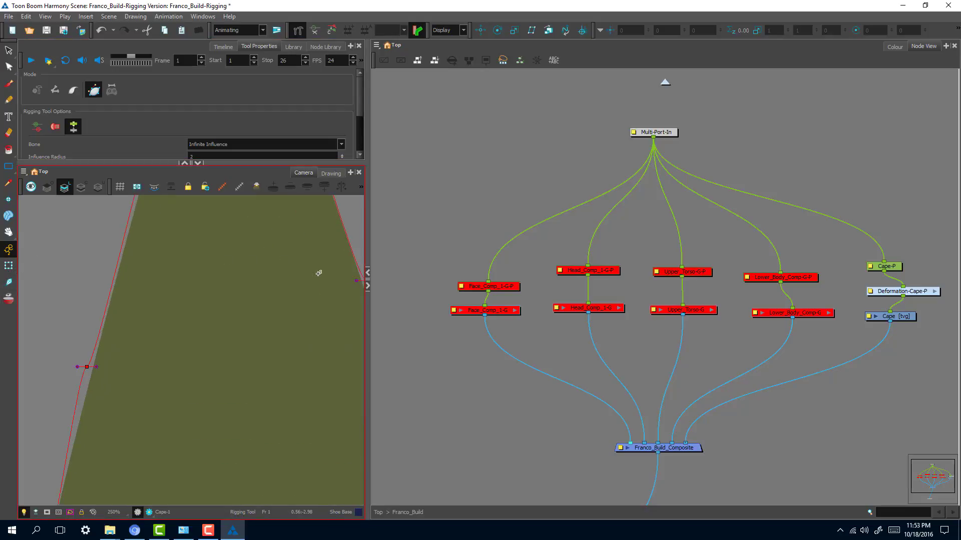
{"action": "left_click_drag", "start_coordinate": [318, 274], "coordinate": [190, 441]}
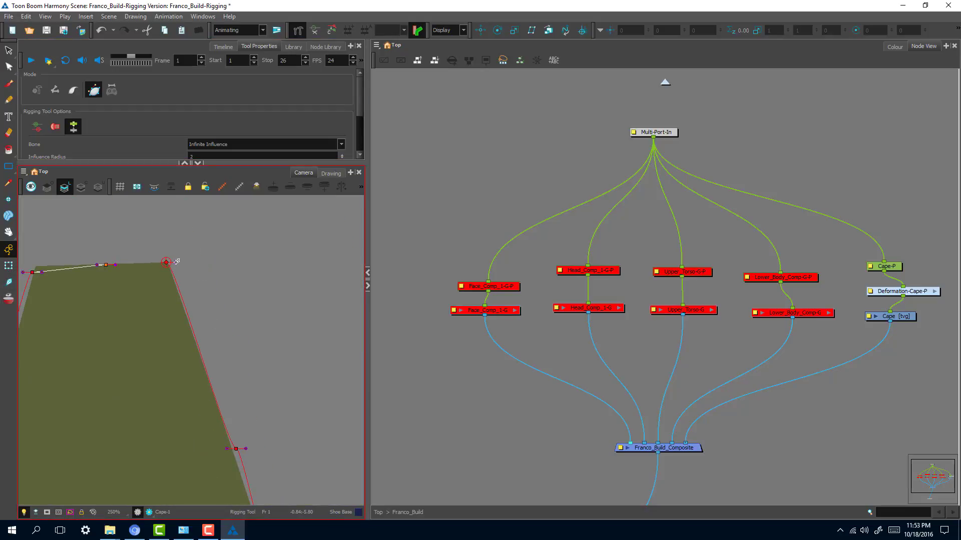
{"action": "left_click_drag", "start_coordinate": [176, 263], "coordinate": [197, 348]}
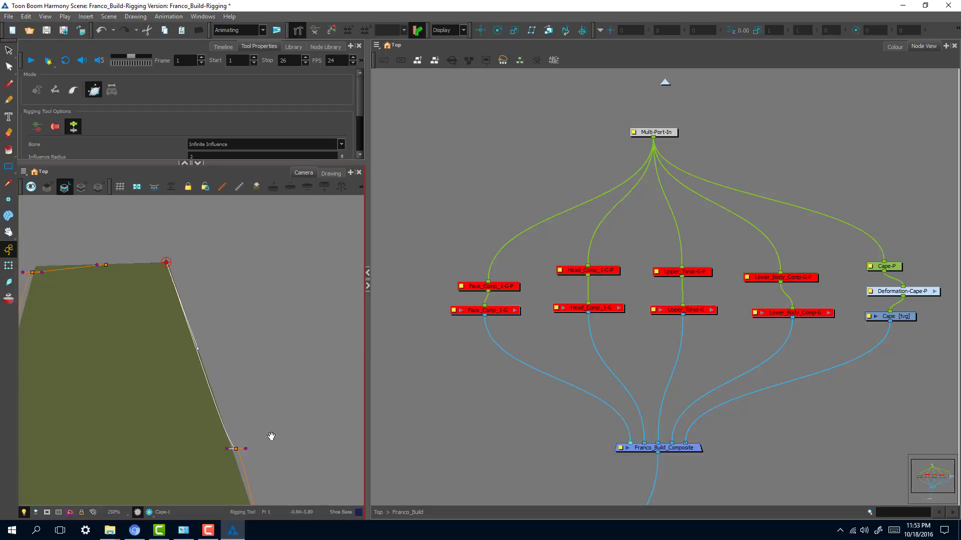
{"action": "left_click_drag", "start_coordinate": [273, 441], "coordinate": [267, 408]}
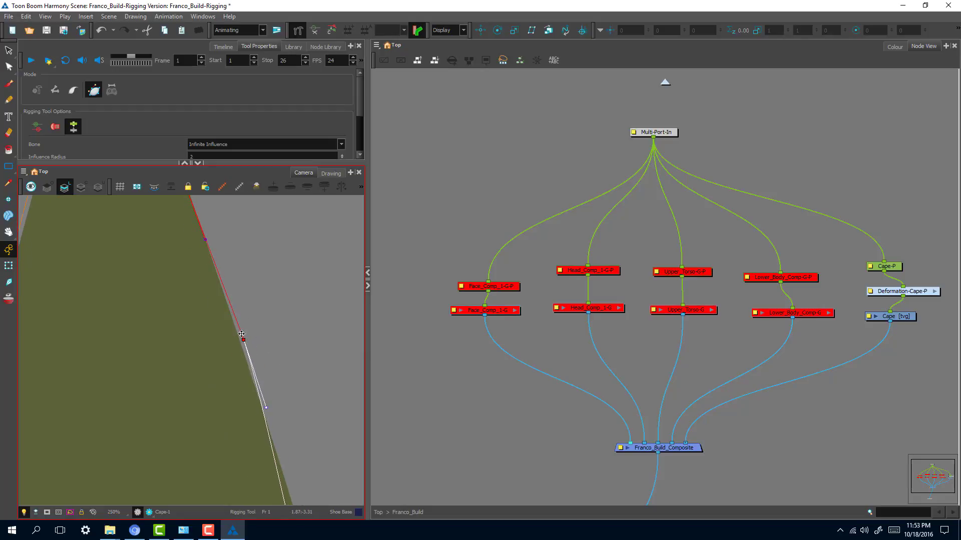
{"action": "left_click_drag", "start_coordinate": [242, 334], "coordinate": [217, 274]}
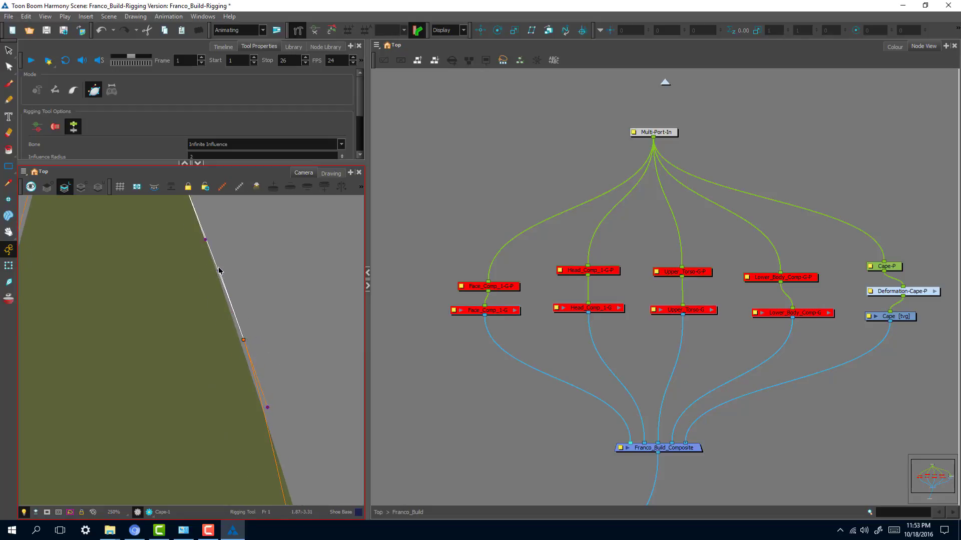
{"action": "left_click_drag", "start_coordinate": [244, 340], "coordinate": [241, 346]}
- Fit the envelope's lower-right point and its handles to the Cape's curved corner, right edge and hem
{"action": "left_click_drag", "start_coordinate": [282, 437], "coordinate": [247, 302]}
{"action": "left_click", "coordinate": [293, 495]}
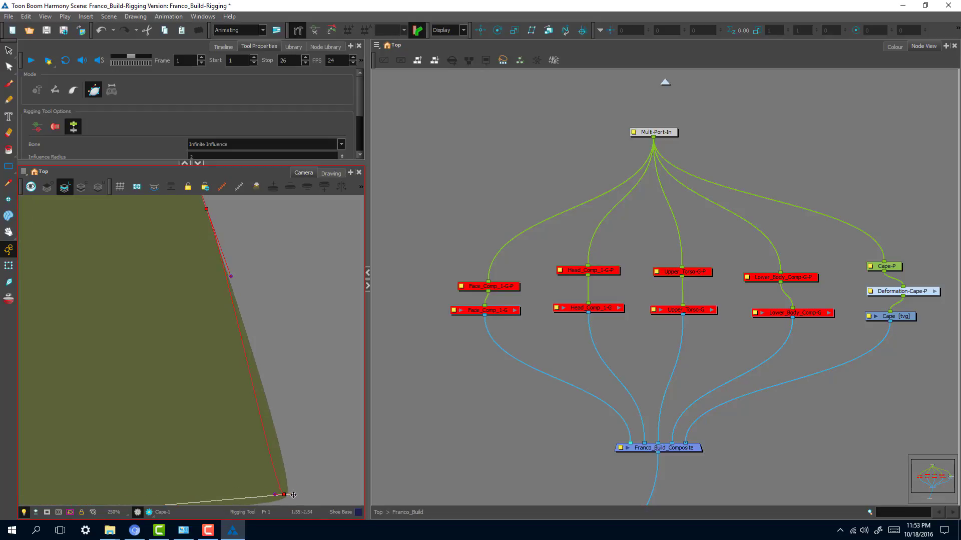
{"action": "left_click_drag", "start_coordinate": [293, 495], "coordinate": [270, 510]}
{"action": "left_click_drag", "start_coordinate": [323, 451], "coordinate": [327, 384]}
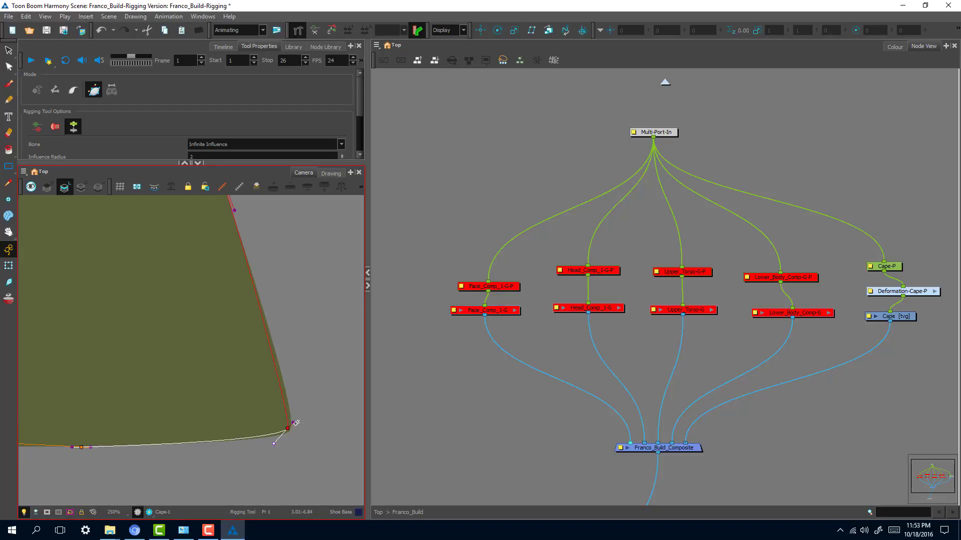
{"action": "left_click_drag", "start_coordinate": [288, 436], "coordinate": [293, 437]}
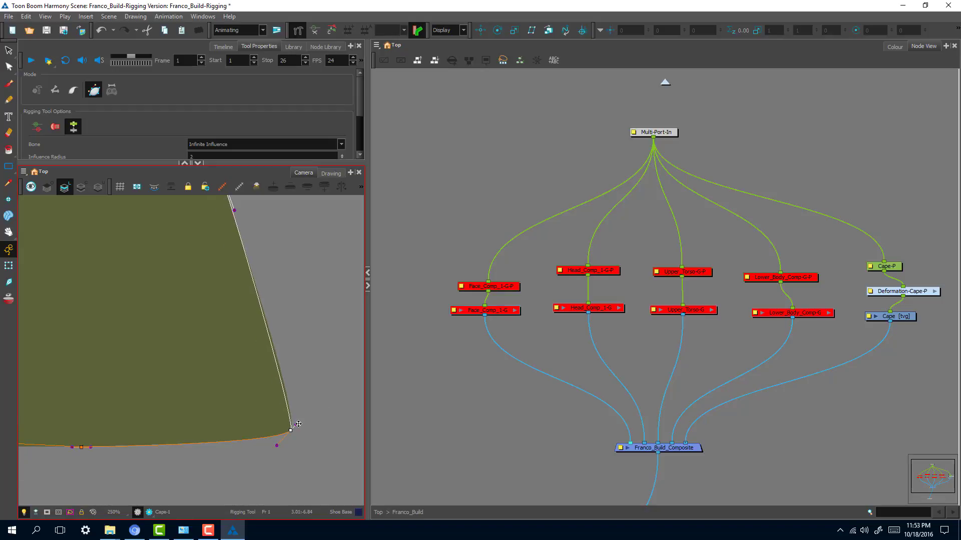
{"action": "left_click_drag", "start_coordinate": [296, 426], "coordinate": [292, 397]}
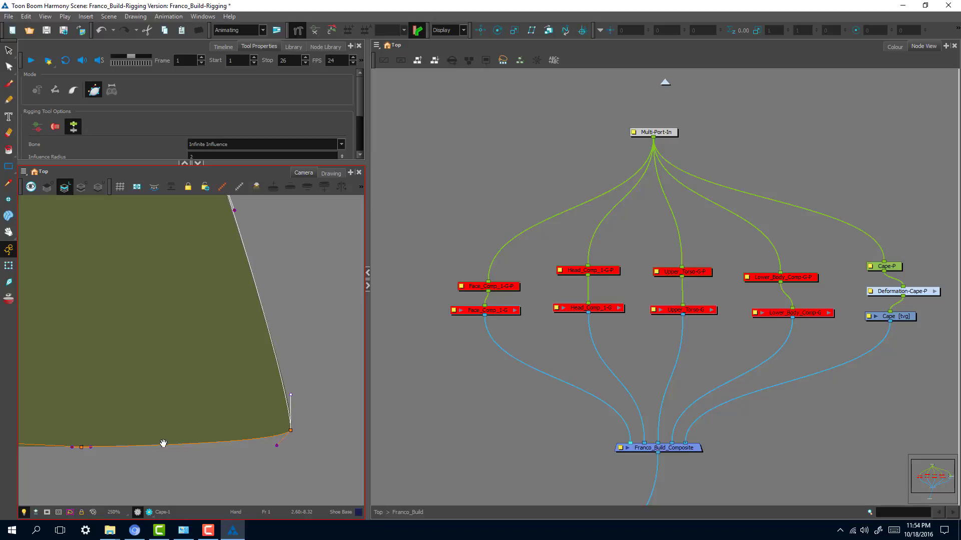
{"action": "left_click_drag", "start_coordinate": [164, 444], "coordinate": [216, 399]}
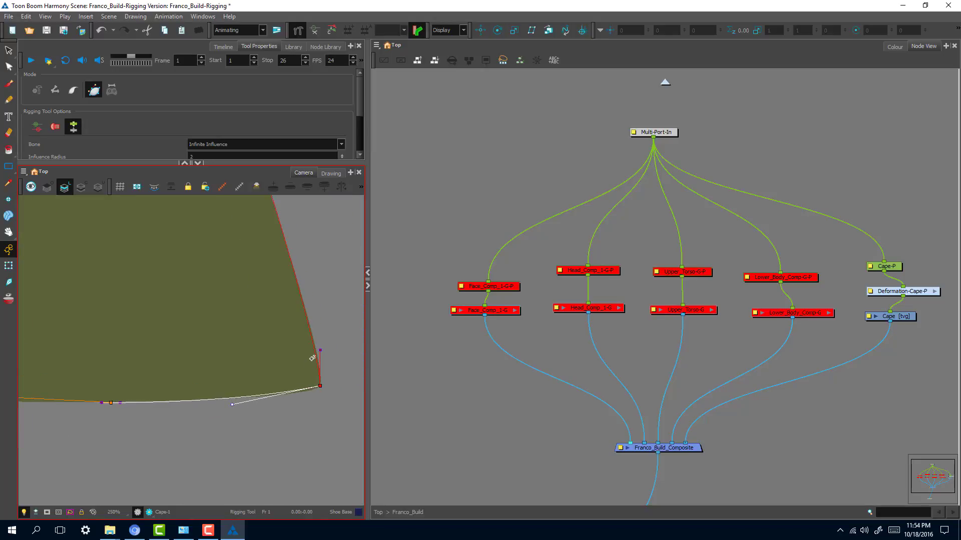
{"action": "left_click_drag", "start_coordinate": [321, 351], "coordinate": [302, 288]}
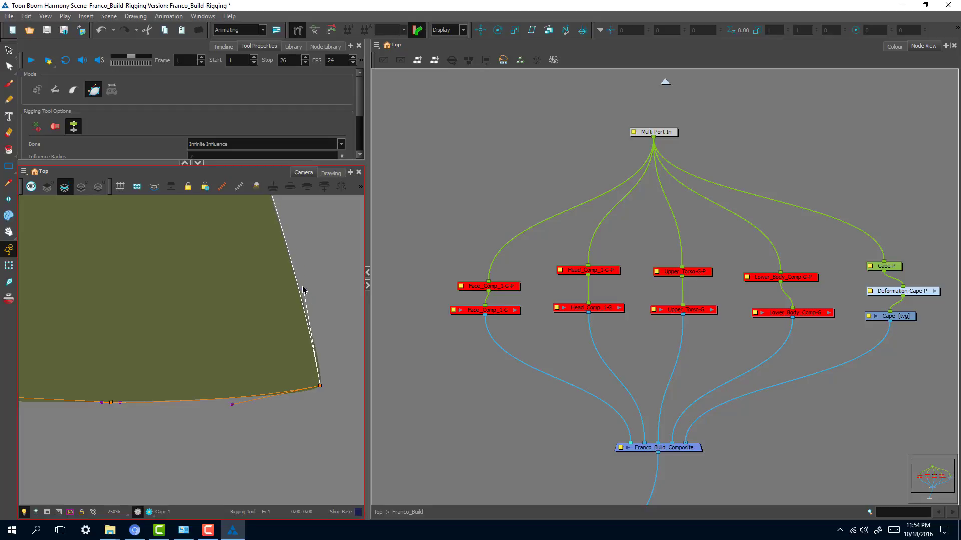
- Shape the handles of the envelope's middle hem point and lower-left point to follow the Cape's hem and corner
{"action": "left_click_drag", "start_coordinate": [134, 376], "coordinate": [320, 379]}
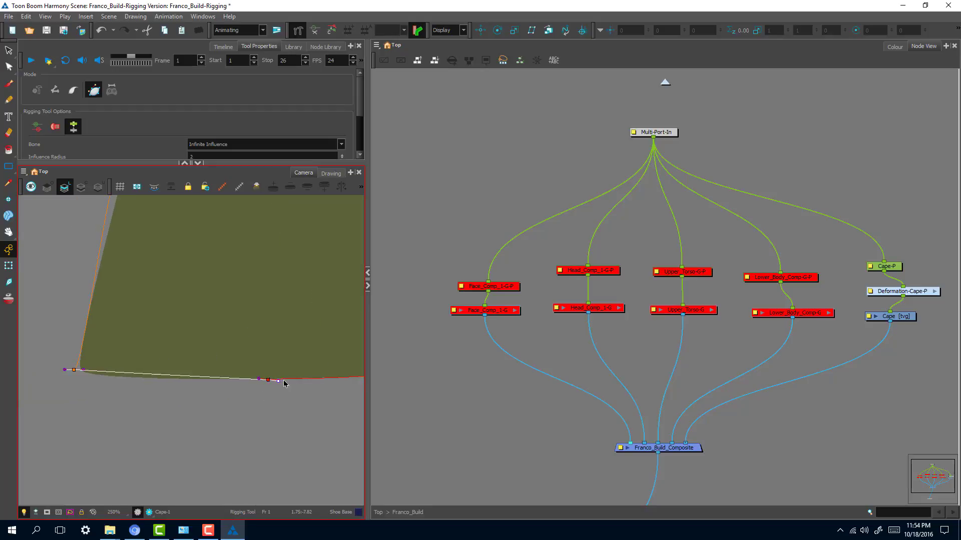
{"action": "left_click_drag", "start_coordinate": [258, 382], "coordinate": [331, 381]}
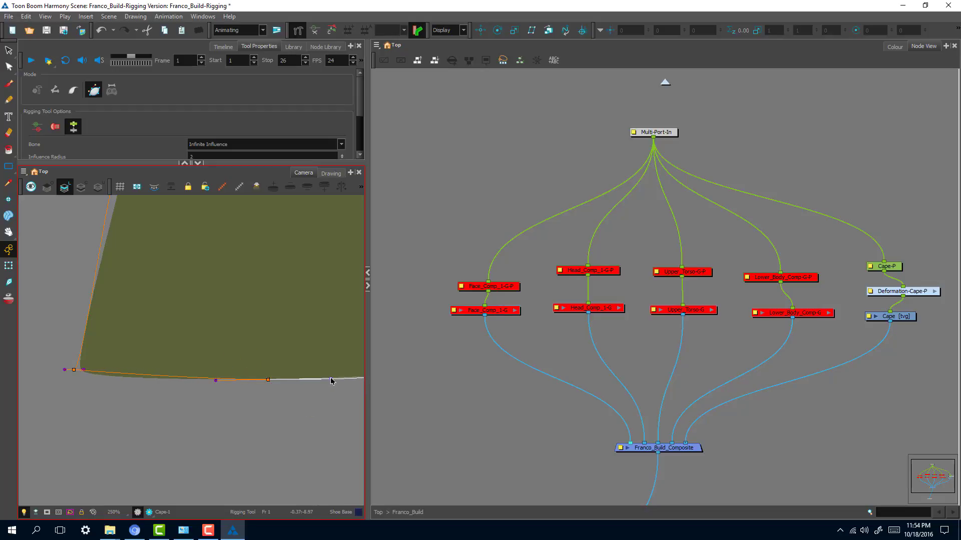
{"action": "left_click_drag", "start_coordinate": [214, 382], "coordinate": [195, 382]}
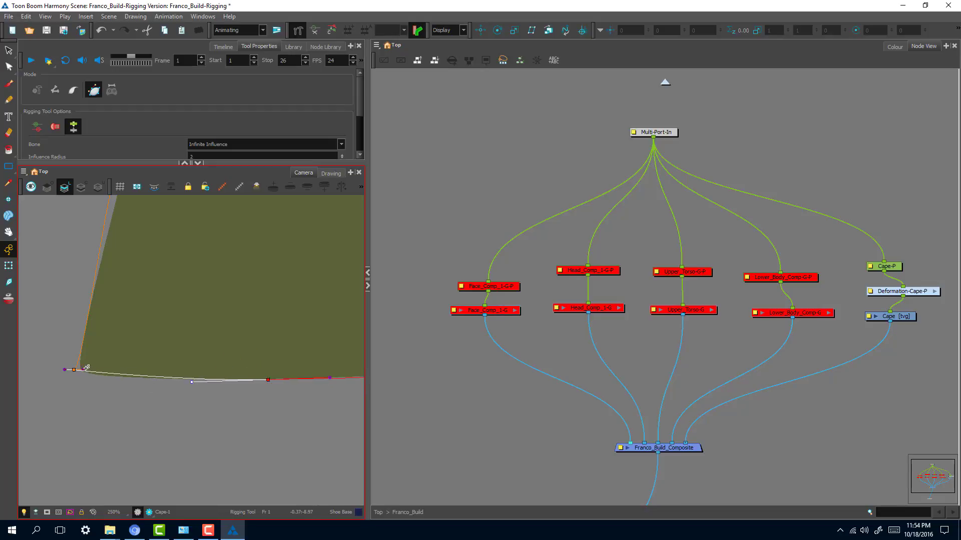
{"action": "left_click_drag", "start_coordinate": [85, 369], "coordinate": [139, 381]}
{"action": "mouse_move", "coordinate": [71, 358]}
{"action": "left_mouse_down"}
{"action": "mouse_move", "coordinate": [95, 281]}
{"action": "mouse_move", "coordinate": [77, 342]}
{"action": "left_mouse_up"}
{"action": "scroll", "coordinate": [154, 401], "scroll_direction": "up", "scroll_amount": 4}
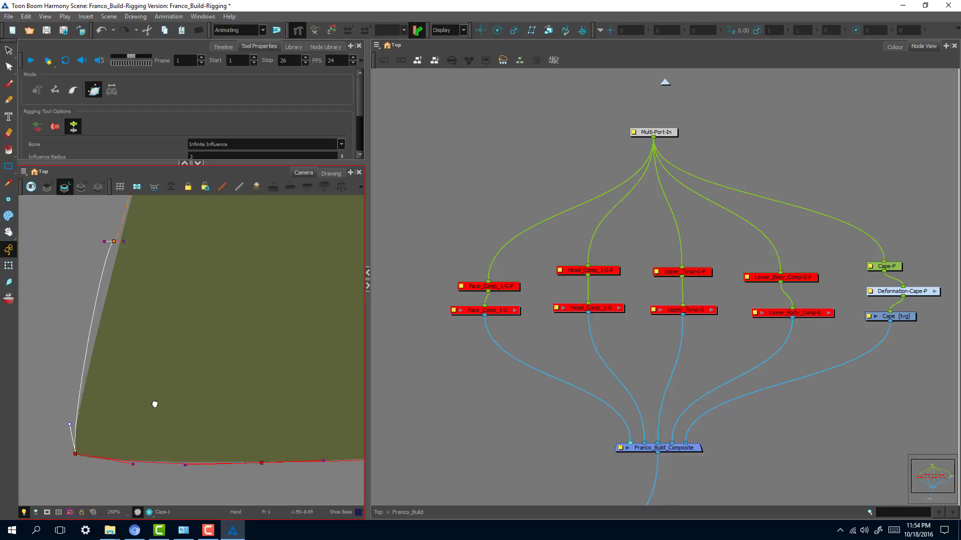
- Align the envelope's middle-left point and both its handles with the Cape's left edge
{"action": "left_click_drag", "start_coordinate": [105, 275], "coordinate": [124, 209]}
{"action": "left_click_drag", "start_coordinate": [108, 310], "coordinate": [87, 386]}
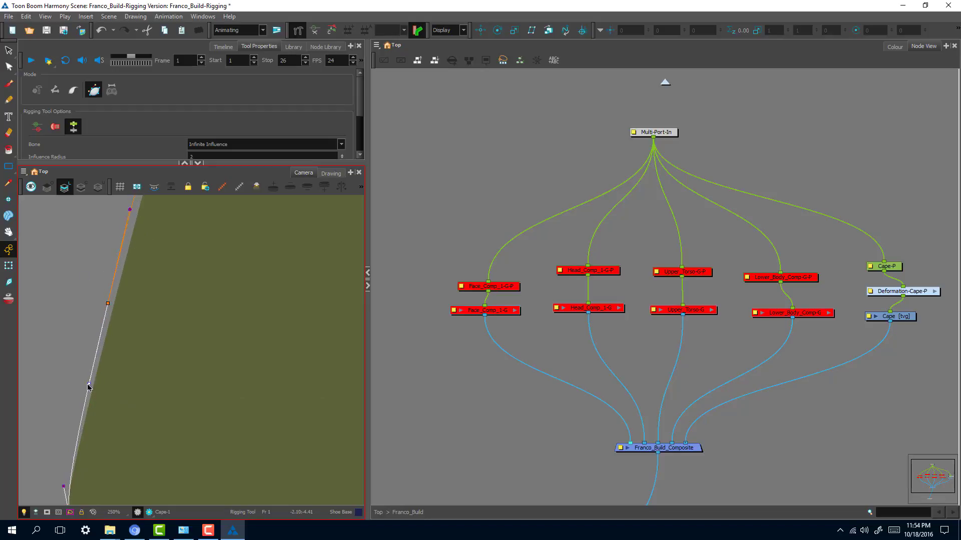
{"action": "left_click_drag", "start_coordinate": [111, 296], "coordinate": [45, 328]}
{"action": "key", "text": "ctrl+z"}
{"action": "left_click_drag", "start_coordinate": [107, 301], "coordinate": [112, 309]}
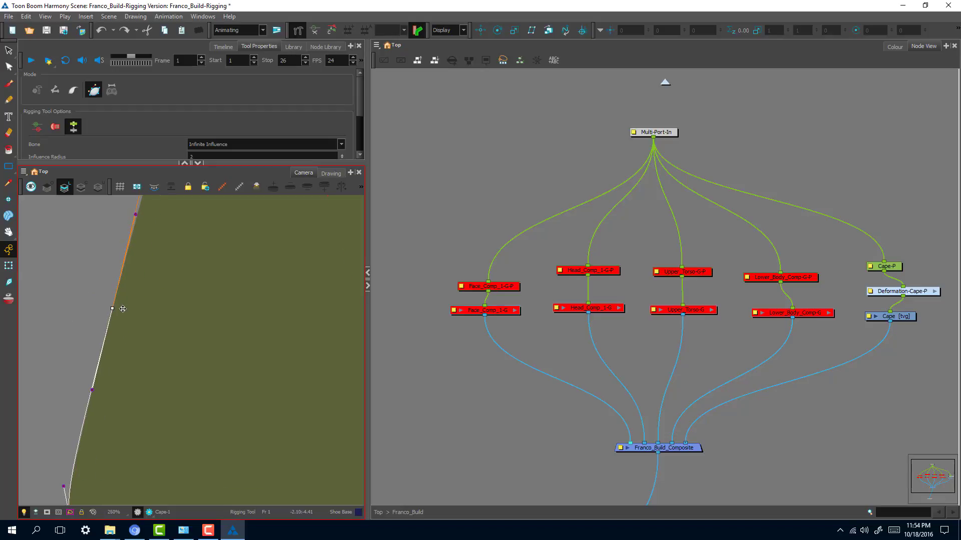
- Fit the envelope's upper-left point and its handles to the Cape's corner, left side and top edge
{"action": "key", "text": "1"}
{"action": "key", "text": "1"}
{"action": "left_click_drag", "start_coordinate": [195, 269], "coordinate": [187, 362]}
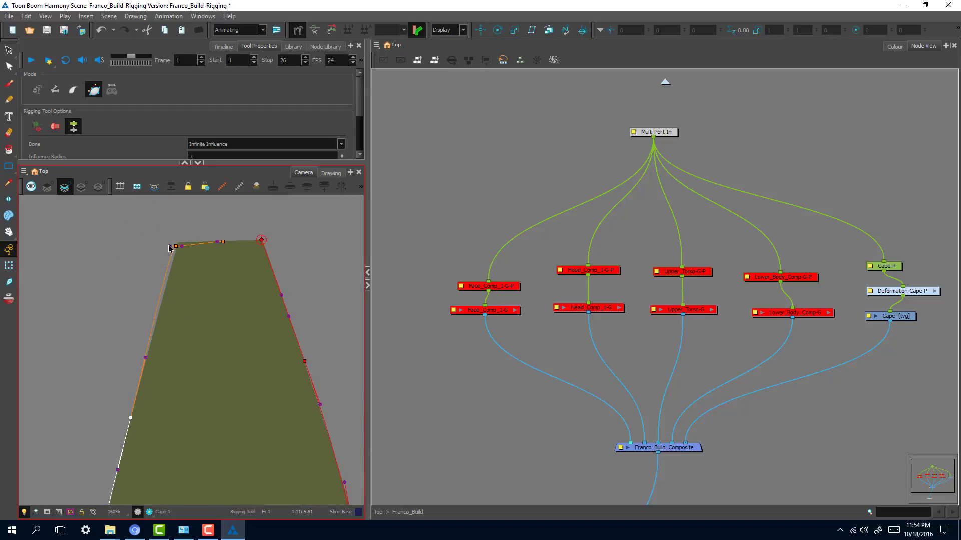
{"action": "left_click_drag", "start_coordinate": [170, 247], "coordinate": [164, 284]}
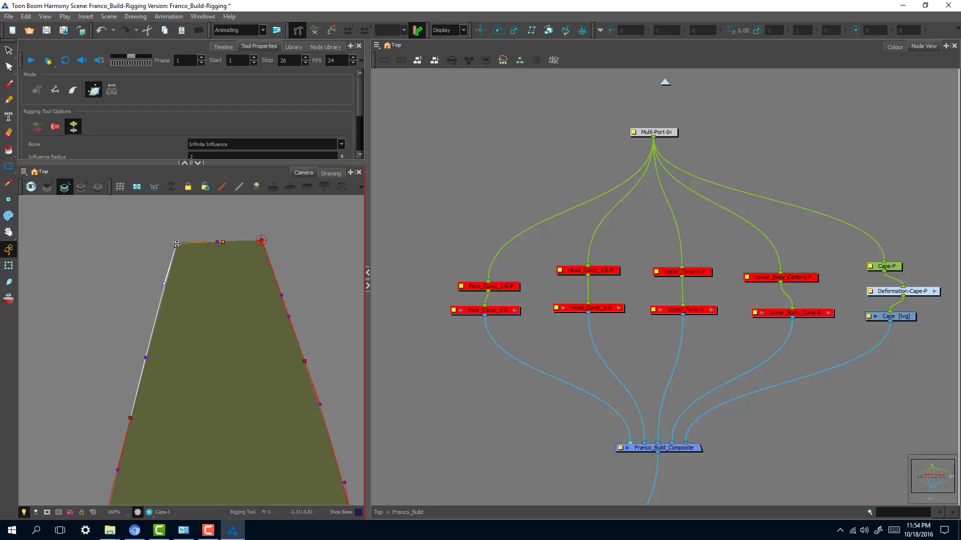
{"action": "mouse_move", "coordinate": [177, 243]}
{"action": "left_mouse_down"}
{"action": "mouse_move", "coordinate": [189, 240]}
{"action": "mouse_move", "coordinate": [178, 245]}
{"action": "left_mouse_up"}
{"action": "left_click", "coordinate": [184, 242]}
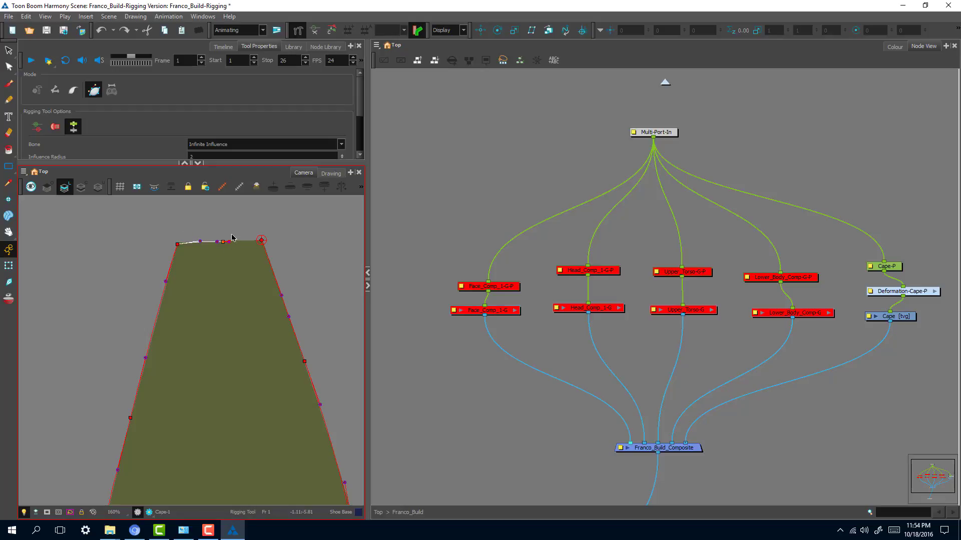
- Adjust the handles of the envelope's last point along the Cape's top edge, undoing the stray edit
{"action": "left_click_drag", "start_coordinate": [201, 243], "coordinate": [203, 243]}
{"action": "left_click", "coordinate": [230, 226]}
{"action": "key", "text": "ctrl+z"}
- Enable the disabled Face, Head, Upper Torso and Lower Body groups together with their pegs
{"action": "left_click", "coordinate": [8, 266]}
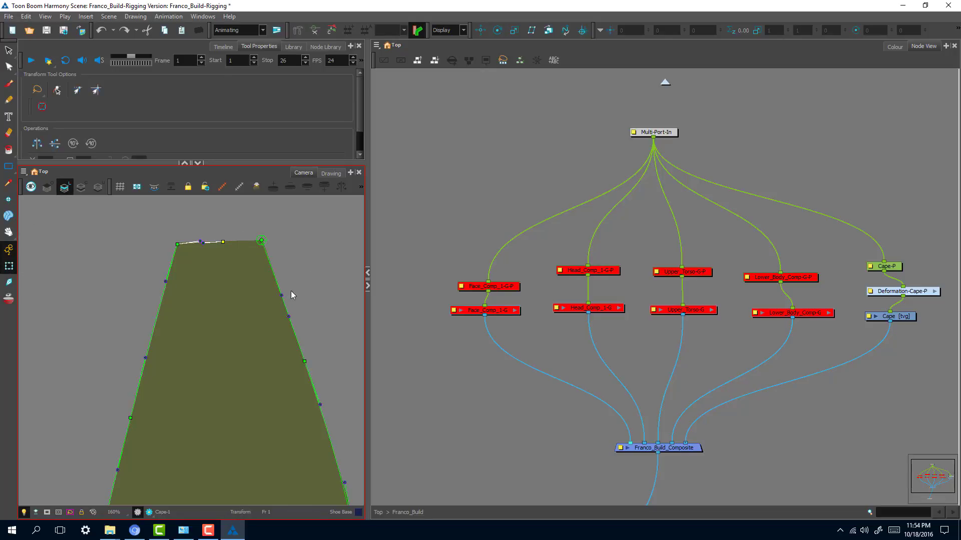
{"action": "left_click_drag", "start_coordinate": [414, 209], "coordinate": [768, 344]}
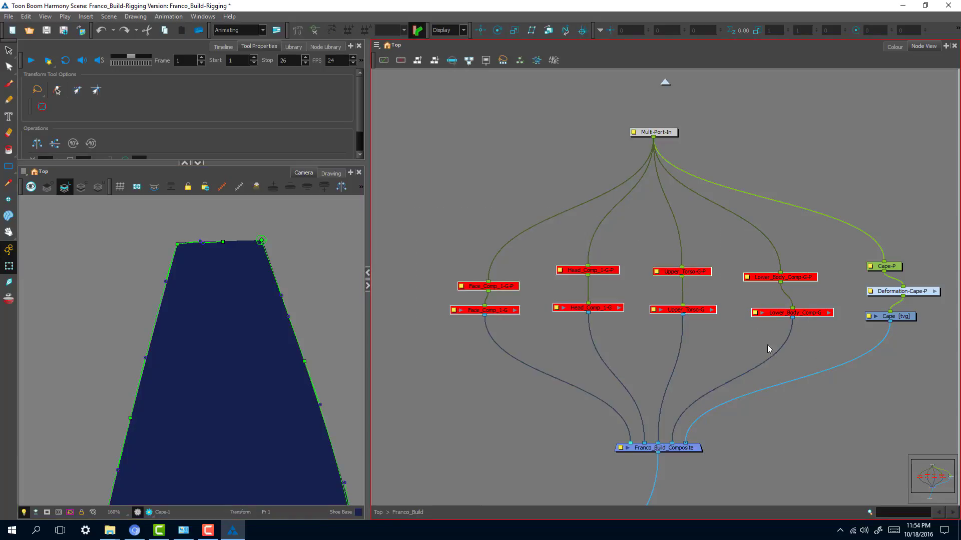
{"action": "key", "text": "a"}
{"action": "left_click", "coordinate": [450, 428]}
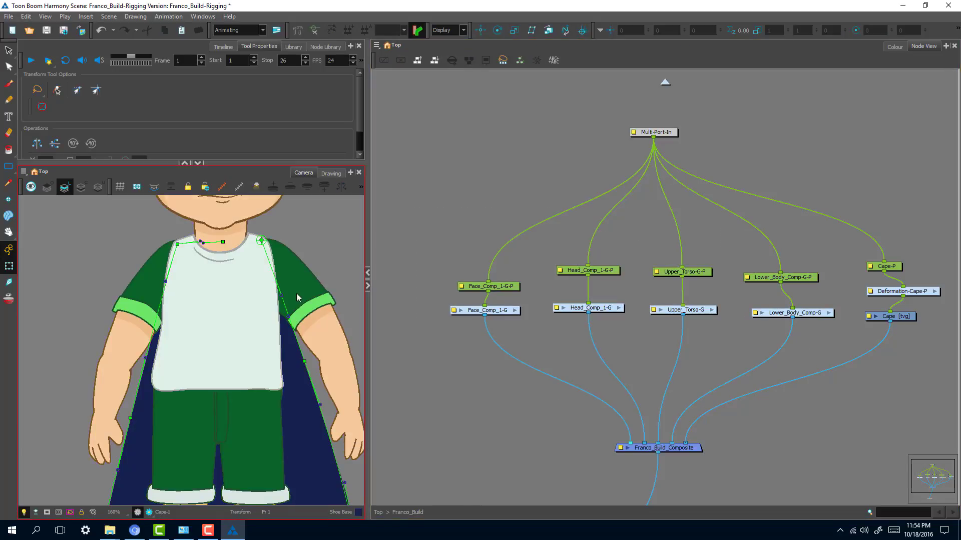
- Flare the Cape outward by moving the envelope's lower-right corner up and out and shifting its middle hem point right
{"action": "scroll", "coordinate": [284, 353], "scroll_direction": "down", "scroll_amount": 1}
{"action": "scroll", "coordinate": [284, 354], "scroll_direction": "down", "scroll_amount": 1}
{"action": "left_click_drag", "start_coordinate": [330, 433], "coordinate": [295, 399]}
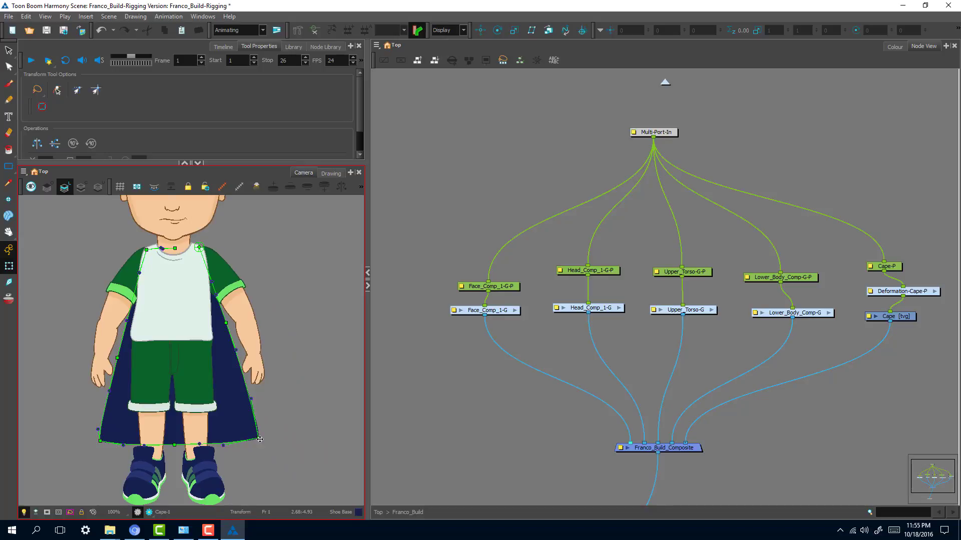
{"action": "left_click_drag", "start_coordinate": [259, 440], "coordinate": [266, 467]}
{"action": "left_click_drag", "start_coordinate": [175, 443], "coordinate": [222, 455]}
{"action": "mouse_move", "coordinate": [292, 424]}
{"action": "left_mouse_down"}
{"action": "mouse_move", "coordinate": [330, 388]}
{"action": "mouse_move", "coordinate": [319, 442]}
{"action": "mouse_move", "coordinate": [333, 373]}
{"action": "mouse_move", "coordinate": [318, 413]}
{"action": "left_mouse_up"}
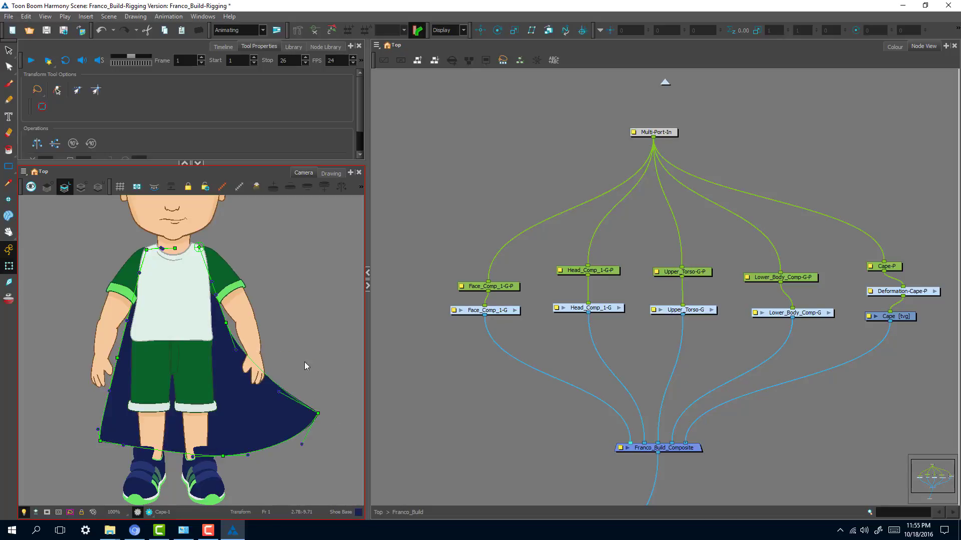
{"action": "mouse_move", "coordinate": [304, 362]}
{"action": "left_mouse_down"}
{"action": "mouse_move", "coordinate": [302, 443]}
{"action": "mouse_move", "coordinate": [320, 410]}
{"action": "left_mouse_up"}
{"action": "left_click", "coordinate": [335, 403]}
{"action": "left_click_drag", "start_coordinate": [224, 456], "coordinate": [236, 453]}
{"action": "left_click", "coordinate": [279, 474]}
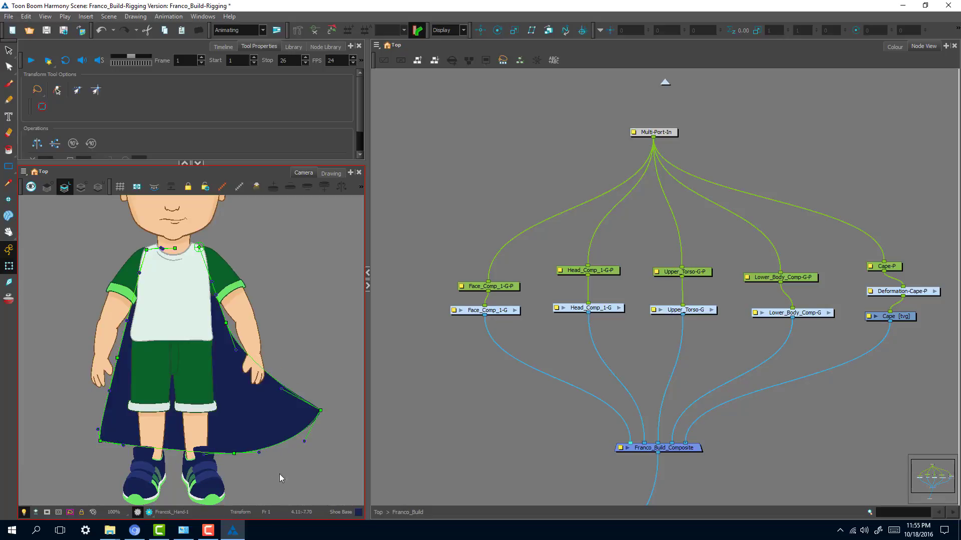
- Leave the Franco_Build group and return the node network to the Top level
{"action": "key", "text": "1"}
{"action": "key", "text": "1"}
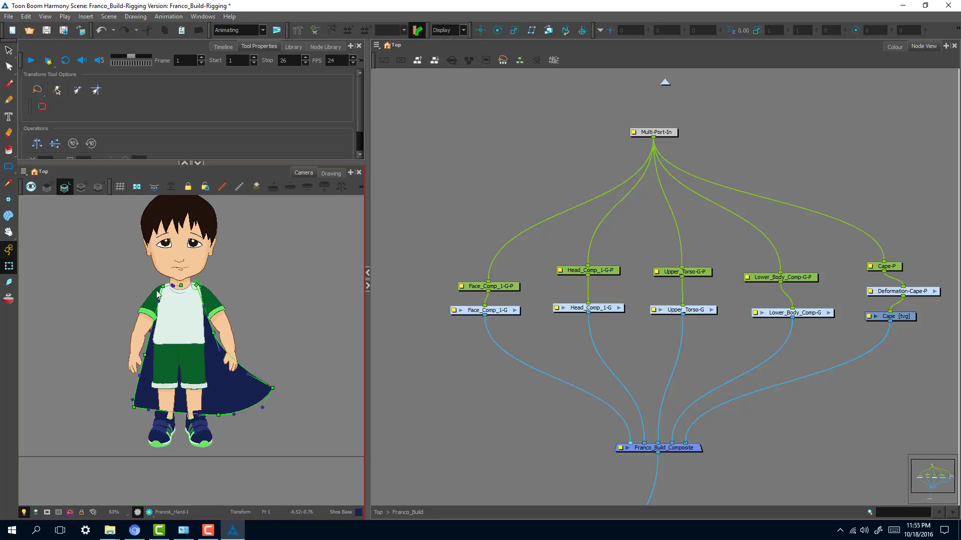
{"action": "left_click_drag", "start_coordinate": [289, 287], "coordinate": [293, 319]}
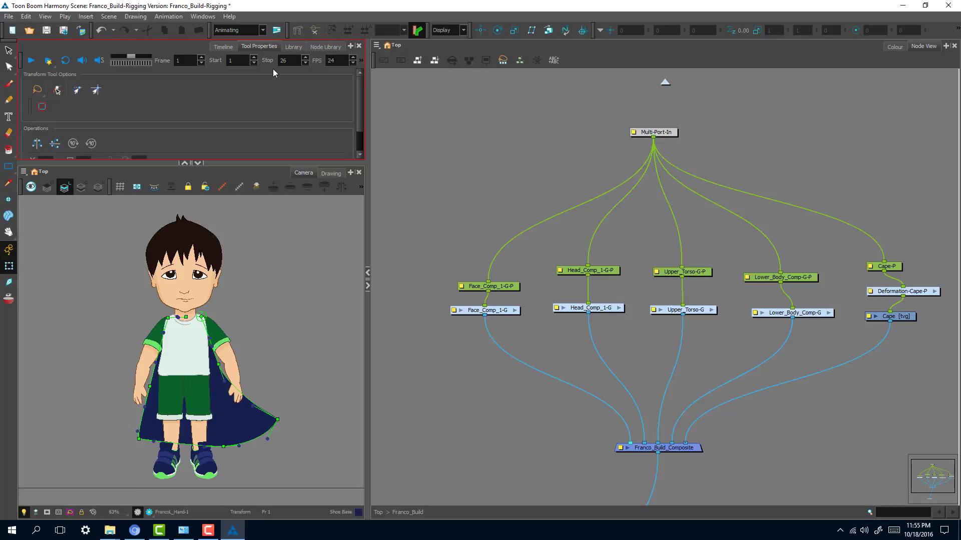
{"action": "left_click", "coordinate": [415, 134]}
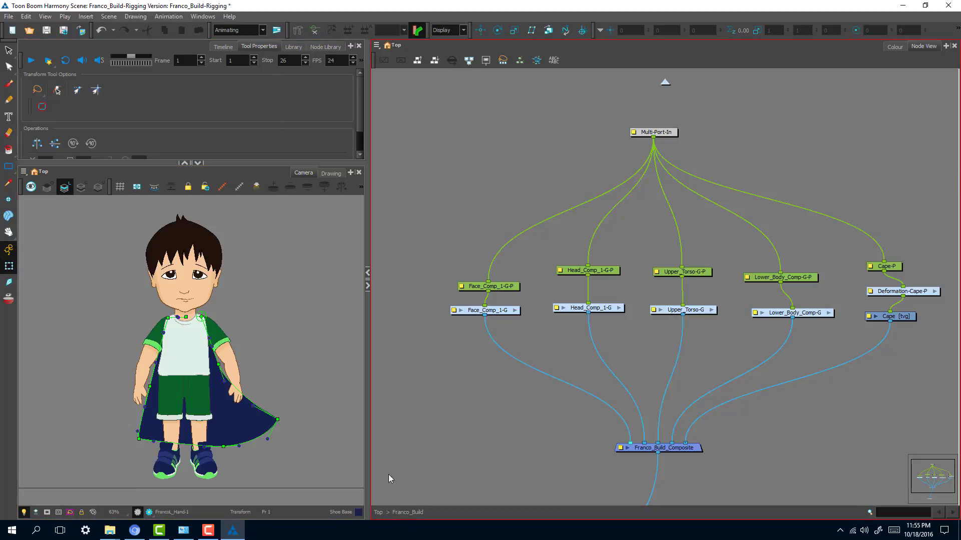
{"action": "left_click", "coordinate": [378, 513]}
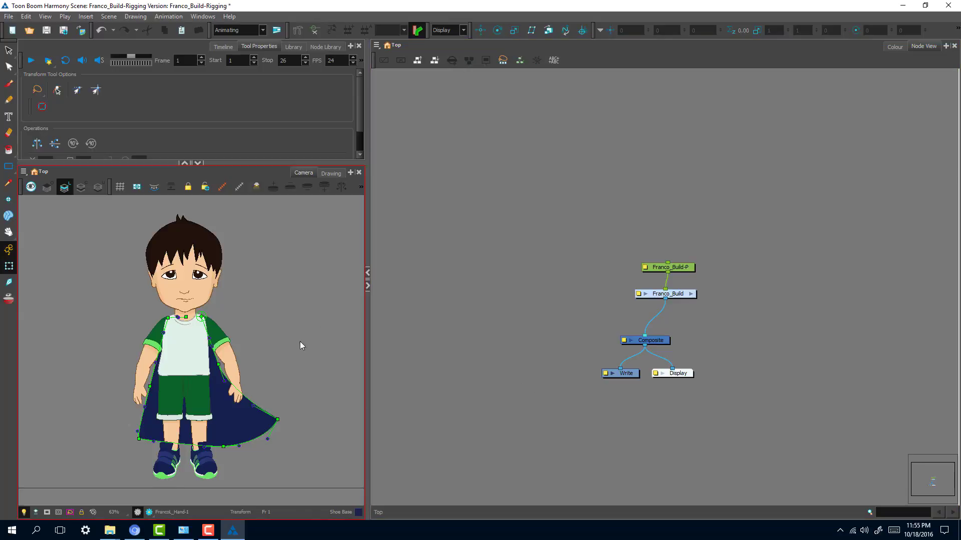
{"action": "scroll", "coordinate": [301, 346], "scroll_direction": "down", "scroll_amount": 1}
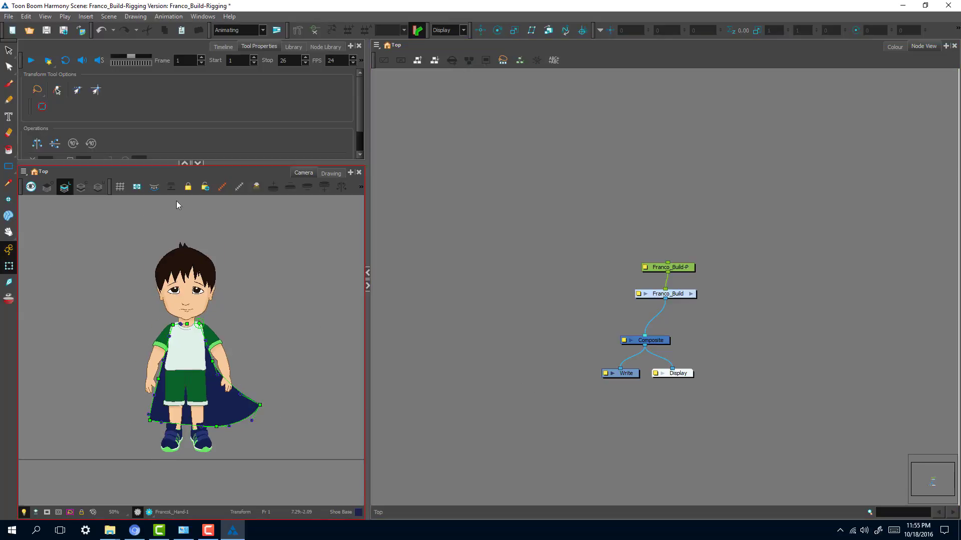
{"action": "scroll", "coordinate": [300, 368], "scroll_direction": "up", "scroll_amount": 3}
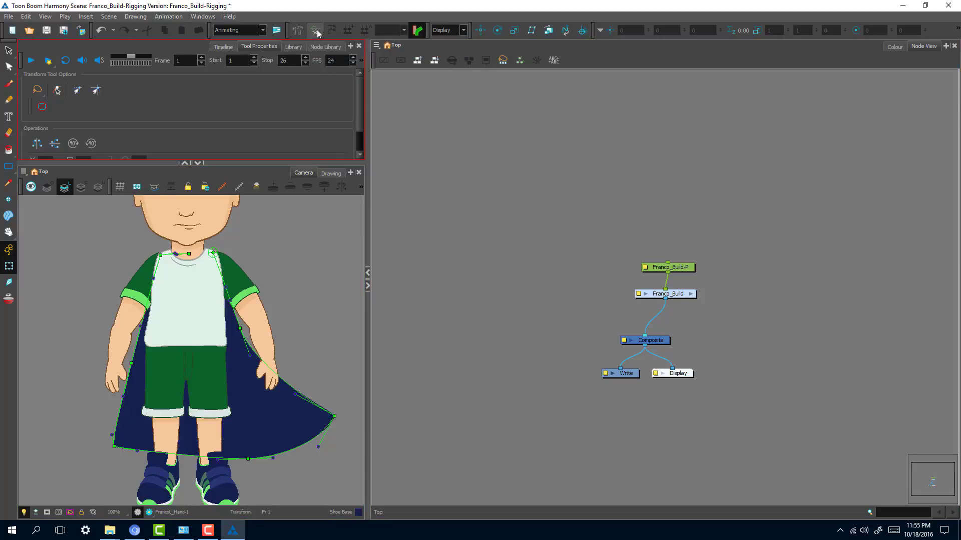
- Hide the deformation controls, select the legs and the Cape, and show the Cape's envelope controls again
{"action": "left_click", "coordinate": [316, 364]}
{"action": "left_click", "coordinate": [216, 440]}
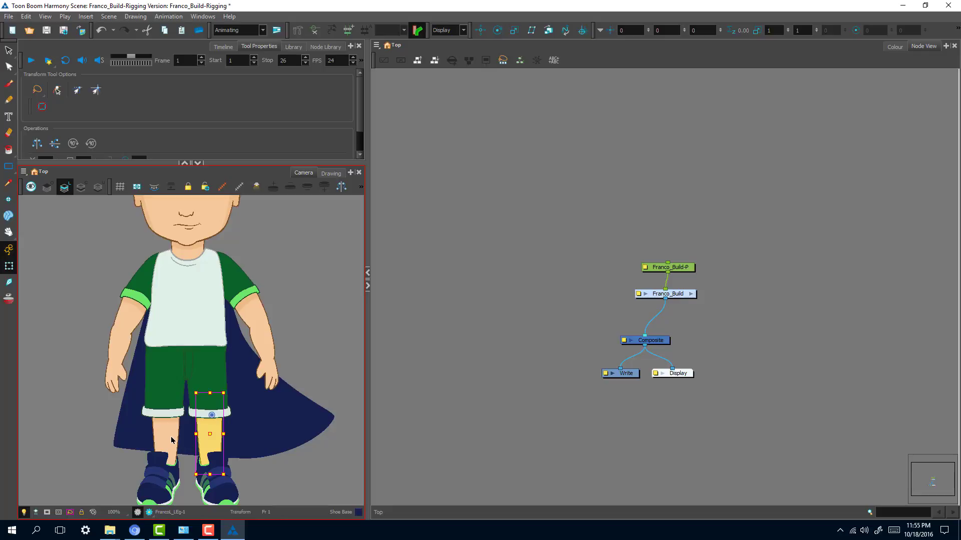
{"action": "left_click", "coordinate": [292, 412]}
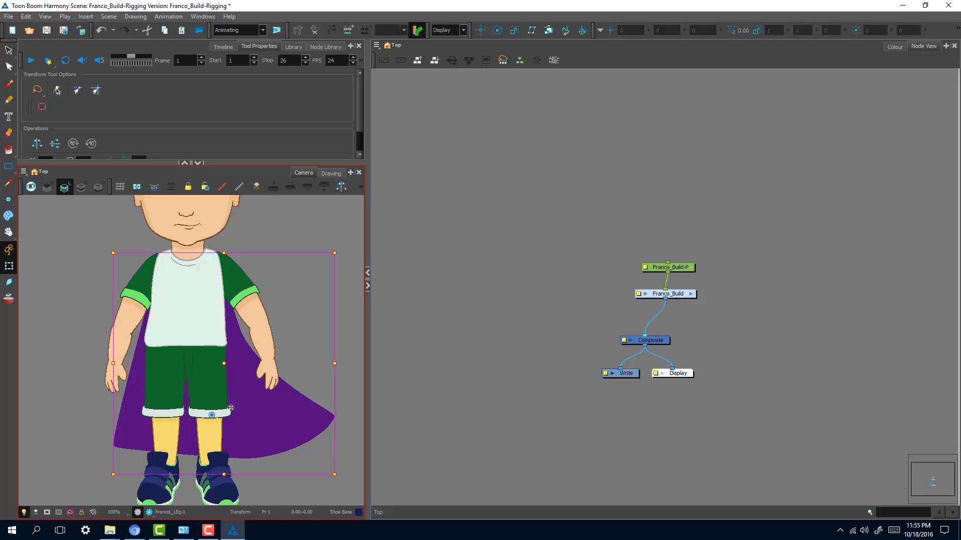
{"action": "left_click", "coordinate": [315, 31]}
{"action": "left_click", "coordinate": [303, 306]}
- Select the character's left shorts, extend the selection up through its parent pegs to both legs, and hide the deformation controls
{"action": "left_click", "coordinate": [213, 400]}
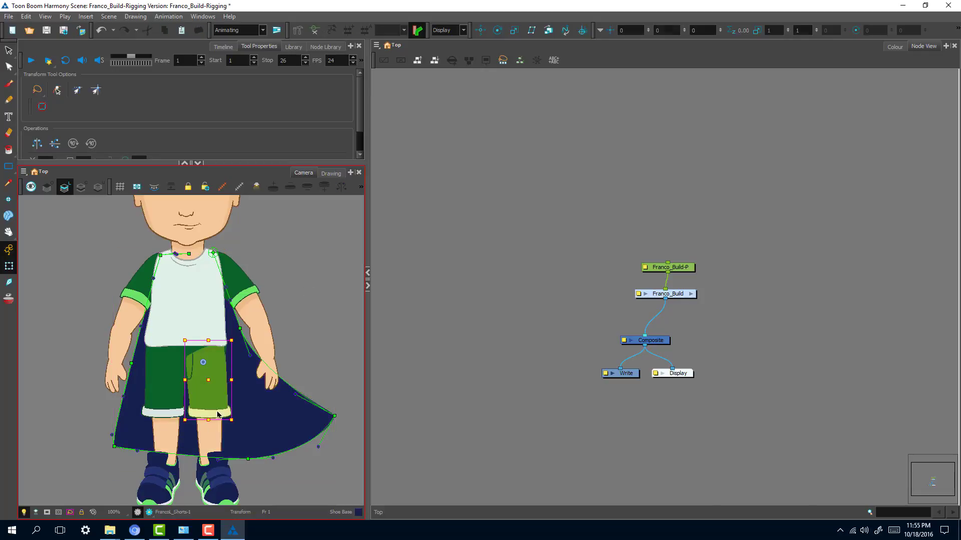
{"action": "key", "text": "b"}
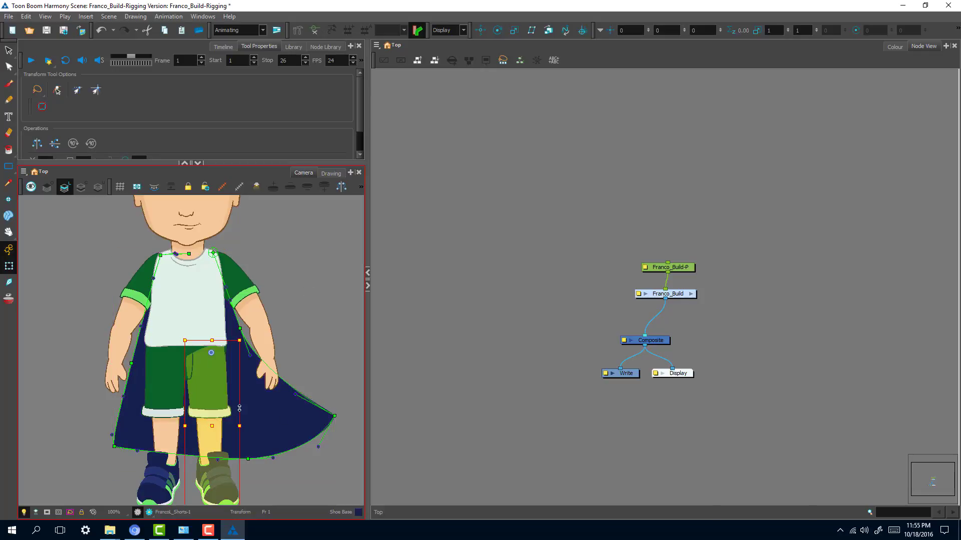
{"action": "key", "text": "b"}
{"action": "left_click", "coordinate": [315, 30]}
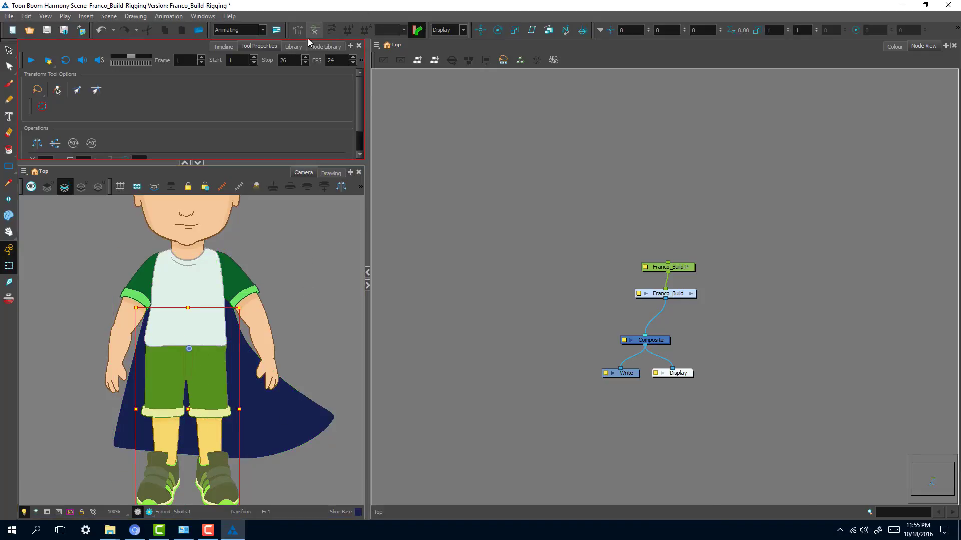
{"action": "key", "text": "Escape"}
- Locate the left shorts layer inside the Lower_Body_Comp-G group and examine that group's network
{"action": "left_click", "coordinate": [208, 406]}
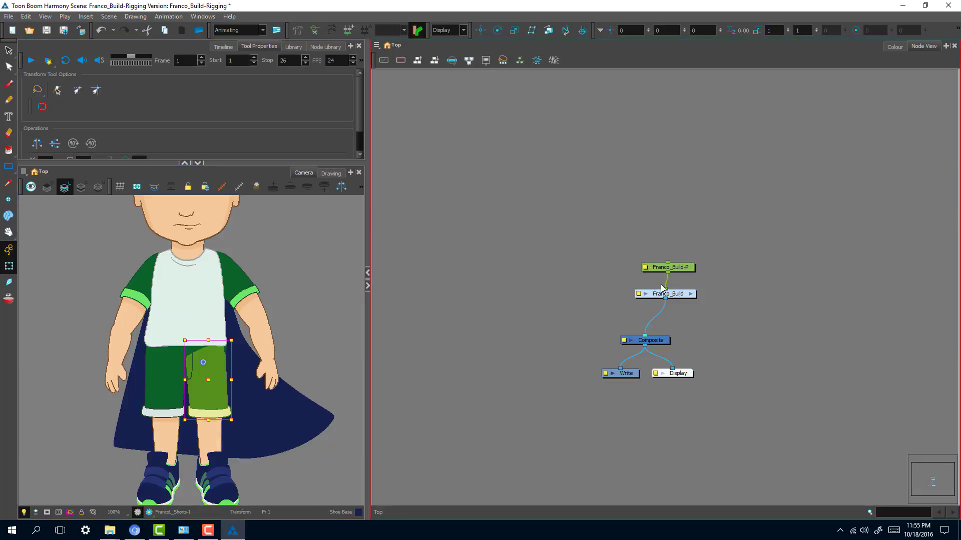
{"action": "key", "text": "o"}
{"action": "left_click_drag", "start_coordinate": [678, 354], "coordinate": [801, 369]}
{"action": "key", "text": "Escape"}
{"action": "left_click", "coordinate": [255, 406]}
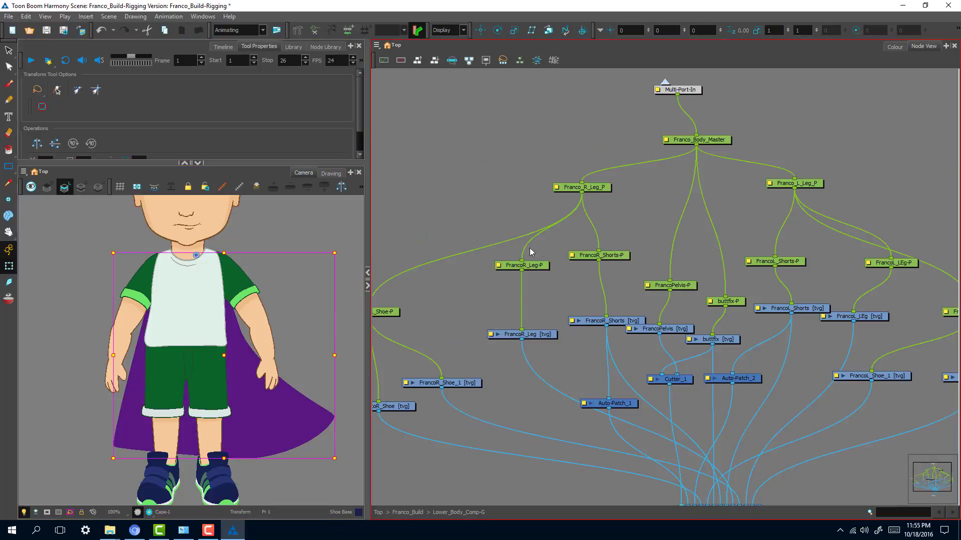
{"action": "key", "text": "2"}
{"action": "key", "text": "2"}
{"action": "key", "text": "2"}
{"action": "key", "text": "Escape"}
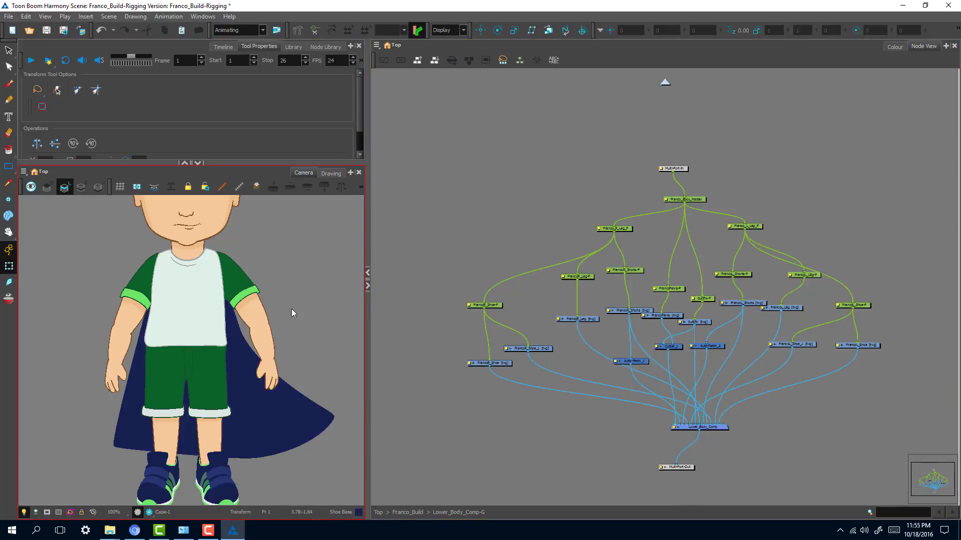
- Step out of Lower_Body_Comp-G through Franco_Build to the Top level and view the full caped character
{"action": "key", "text": "2"}
{"action": "key", "text": "2"}
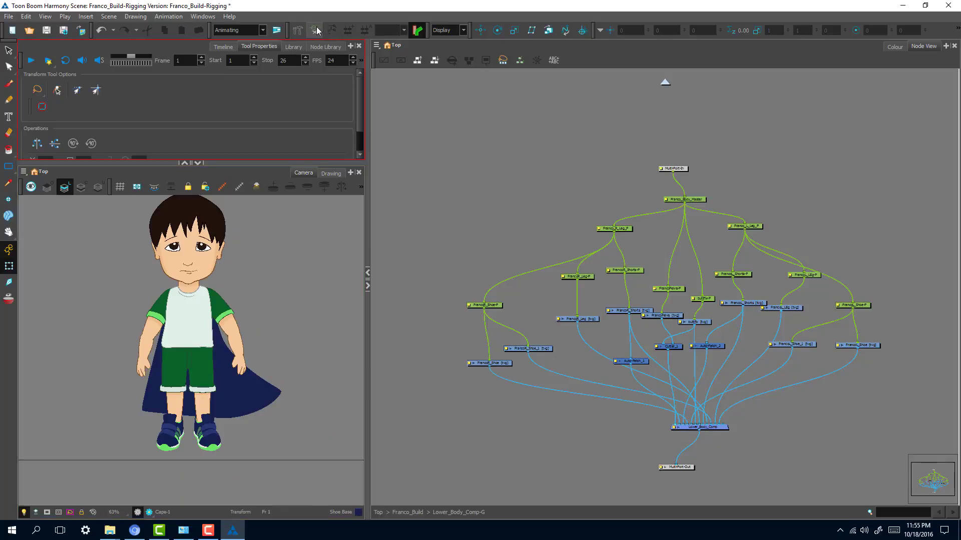
{"action": "key", "text": "2"}
{"action": "left_click_drag", "start_coordinate": [319, 287], "coordinate": [316, 318]}
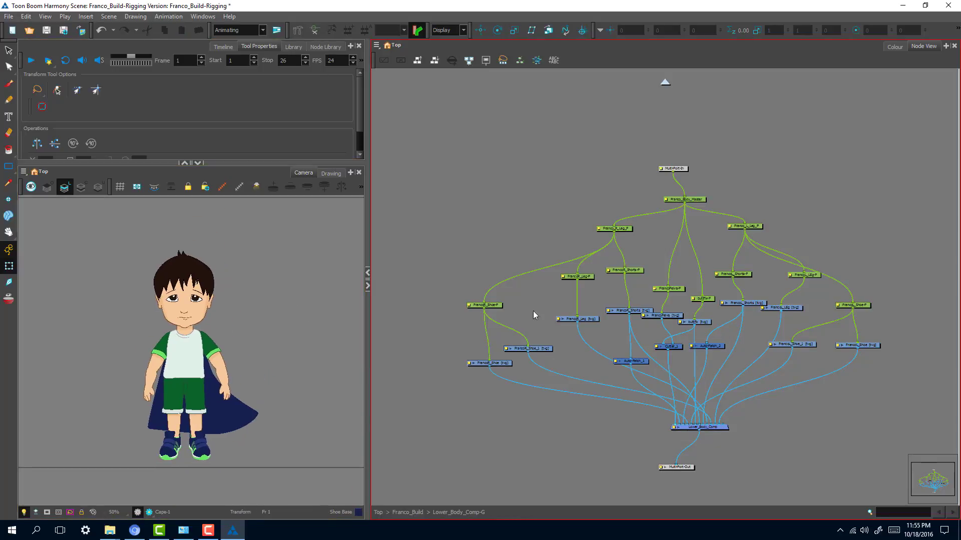
{"action": "left_click", "coordinate": [407, 512]}
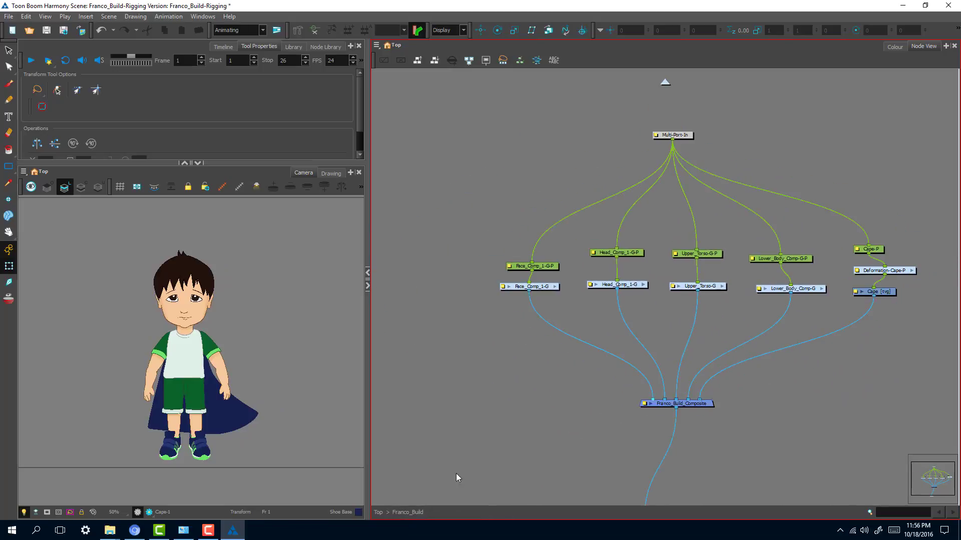
{"action": "left_click", "coordinate": [378, 512]}
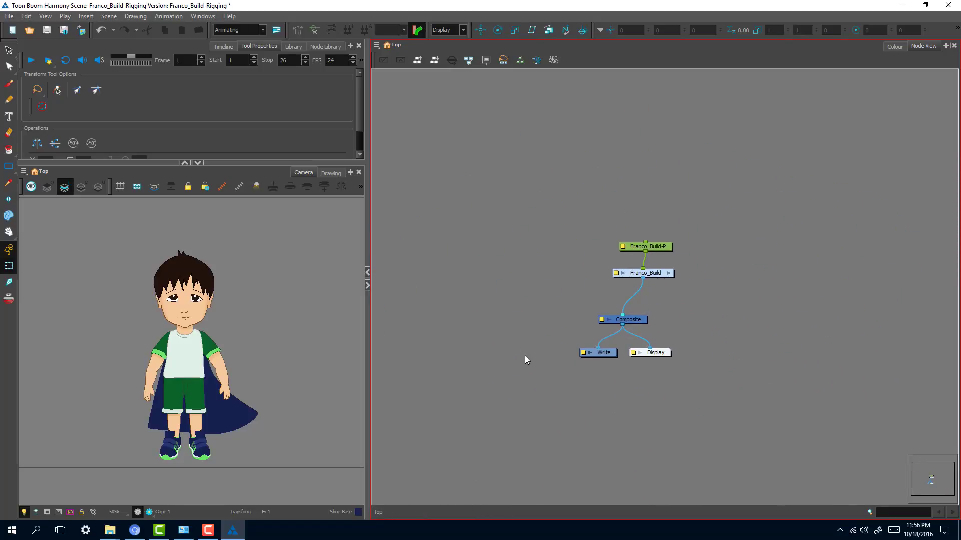
{"action": "key", "text": "1"}
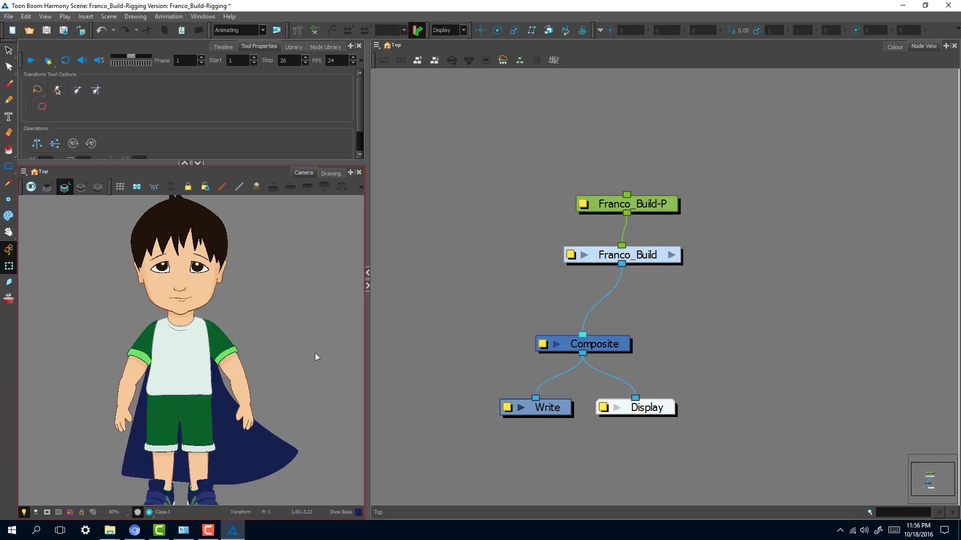
{"action": "left_click_drag", "start_coordinate": [302, 368], "coordinate": [317, 357]}
{"action": "key", "text": "2"}
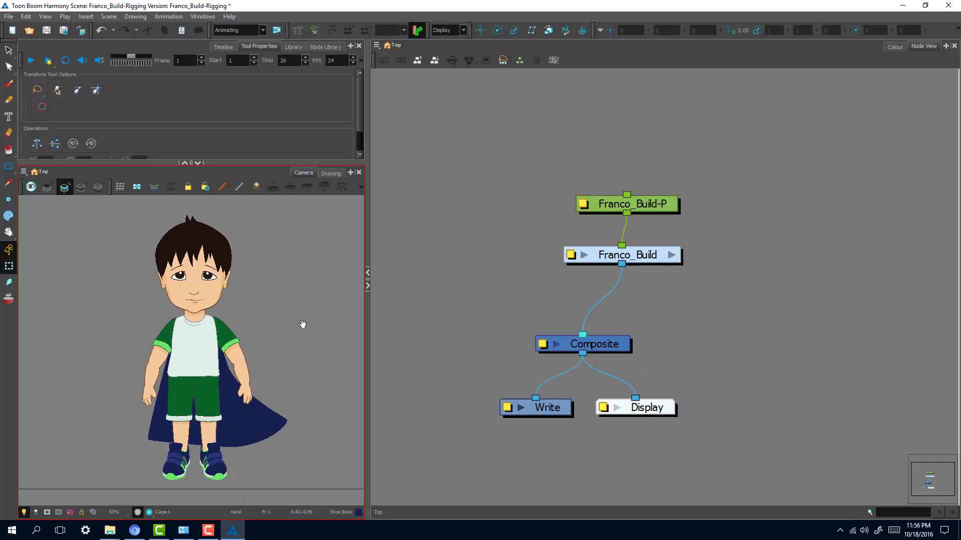
{"action": "left_click_drag", "start_coordinate": [303, 324], "coordinate": [276, 337]}
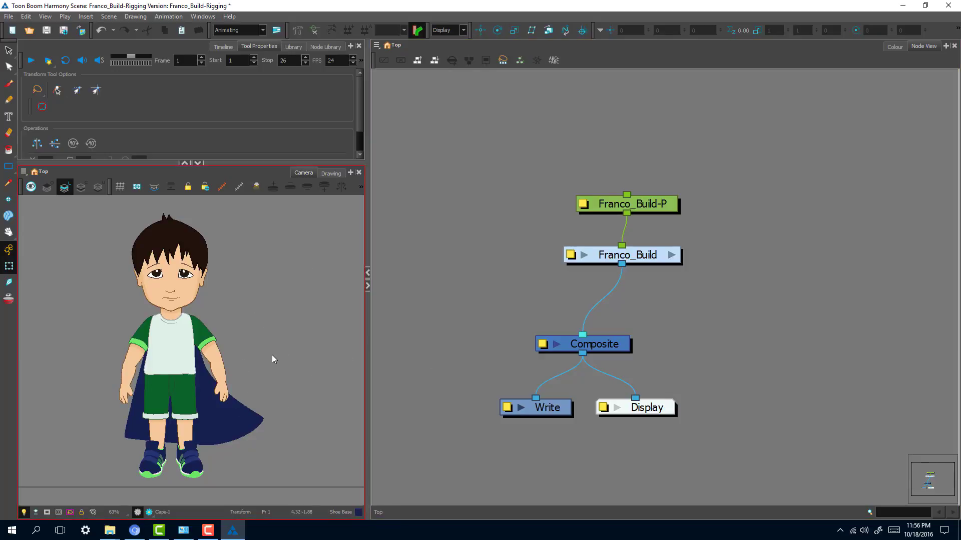
{"action": "left_click", "coordinate": [8, 17]}
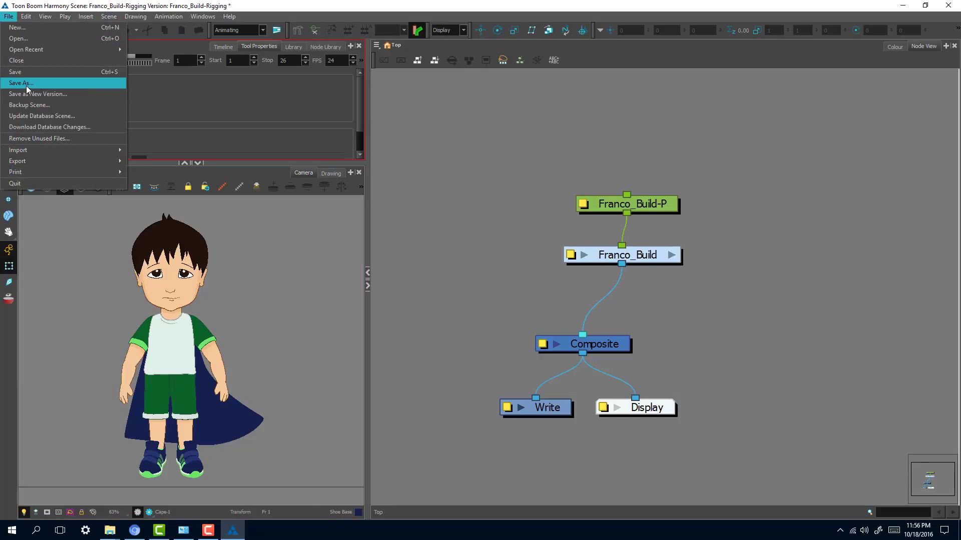
{"action": "left_click", "coordinate": [28, 83]}
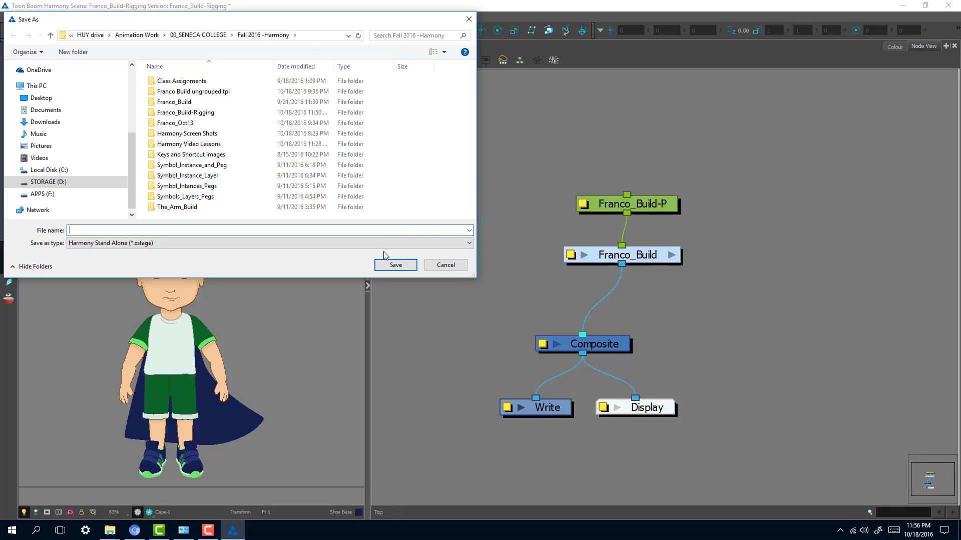
{"action": "key", "text": "Escape"}
- Save the Franco_Build-Rigging scene under its existing name and close the program
{"action": "left_click", "coordinate": [8, 16]}
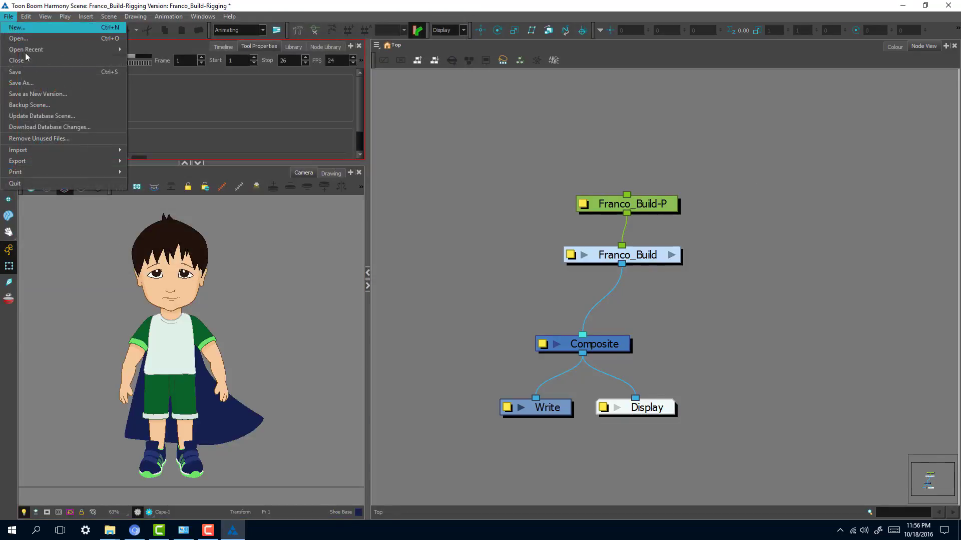
{"action": "left_click", "coordinate": [40, 74]}
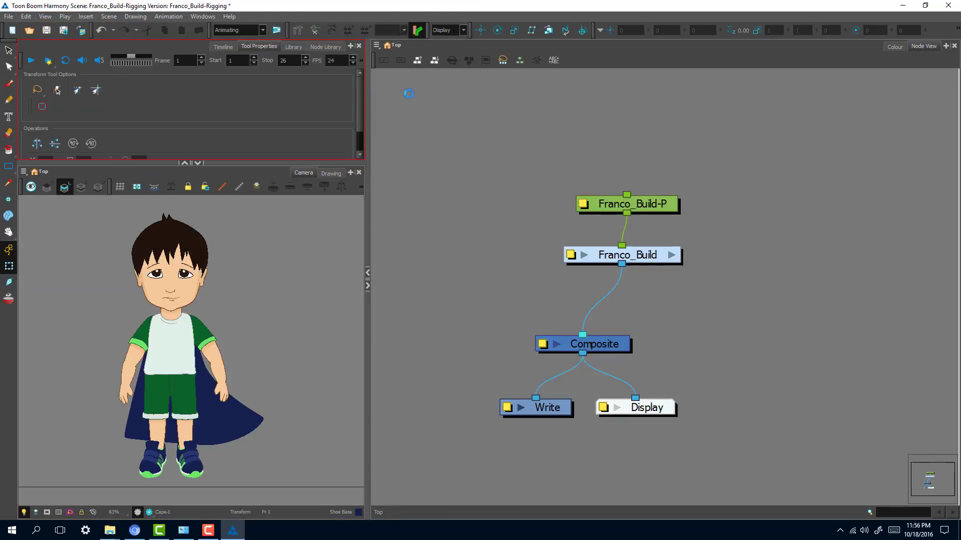
{"action": "left_click", "coordinate": [952, 9]}
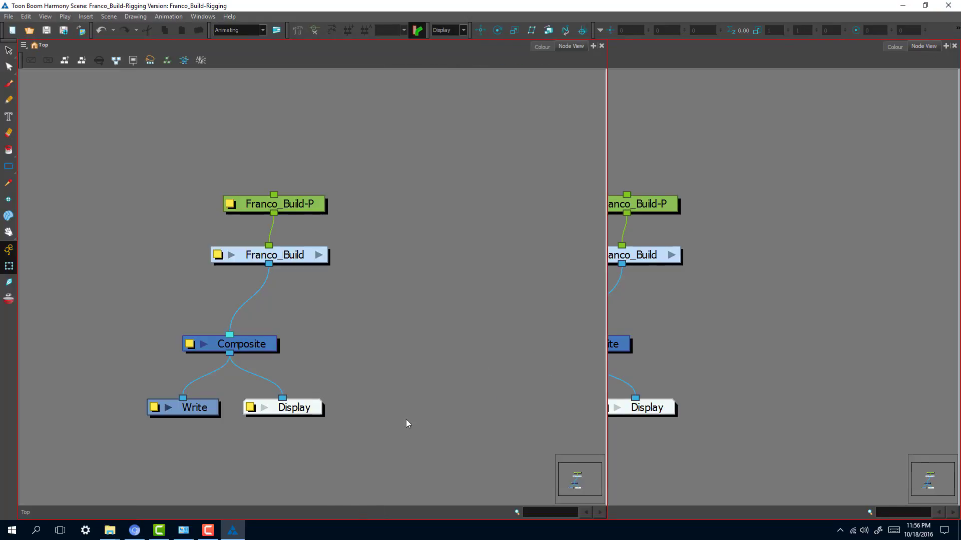